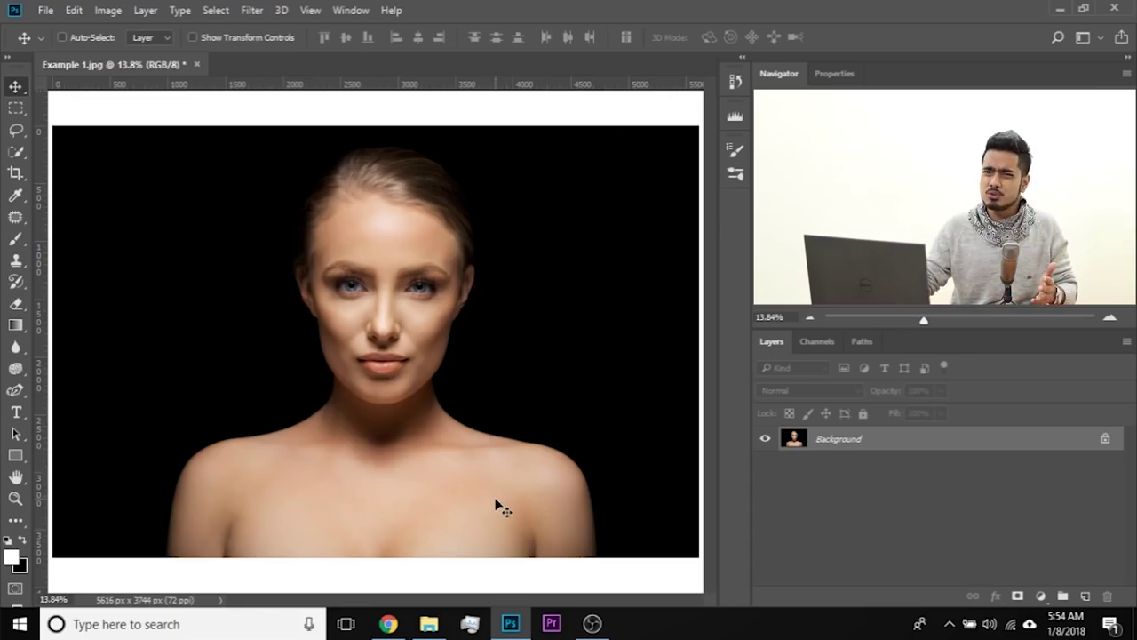
left_click(428, 624)
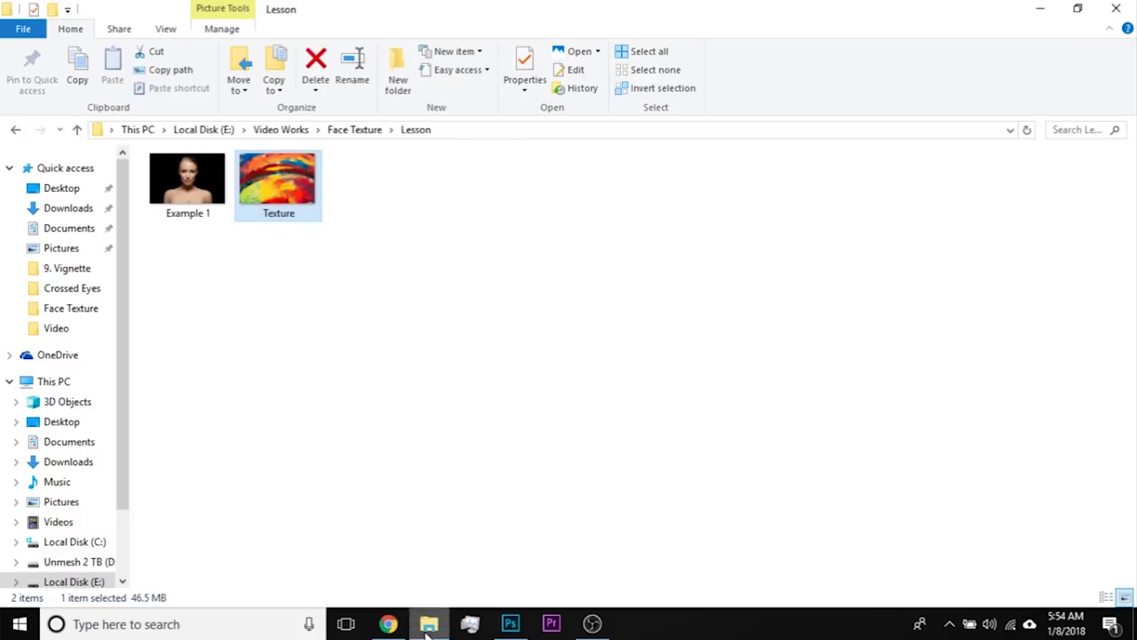
left_click_drag(282, 187, 356, 347)
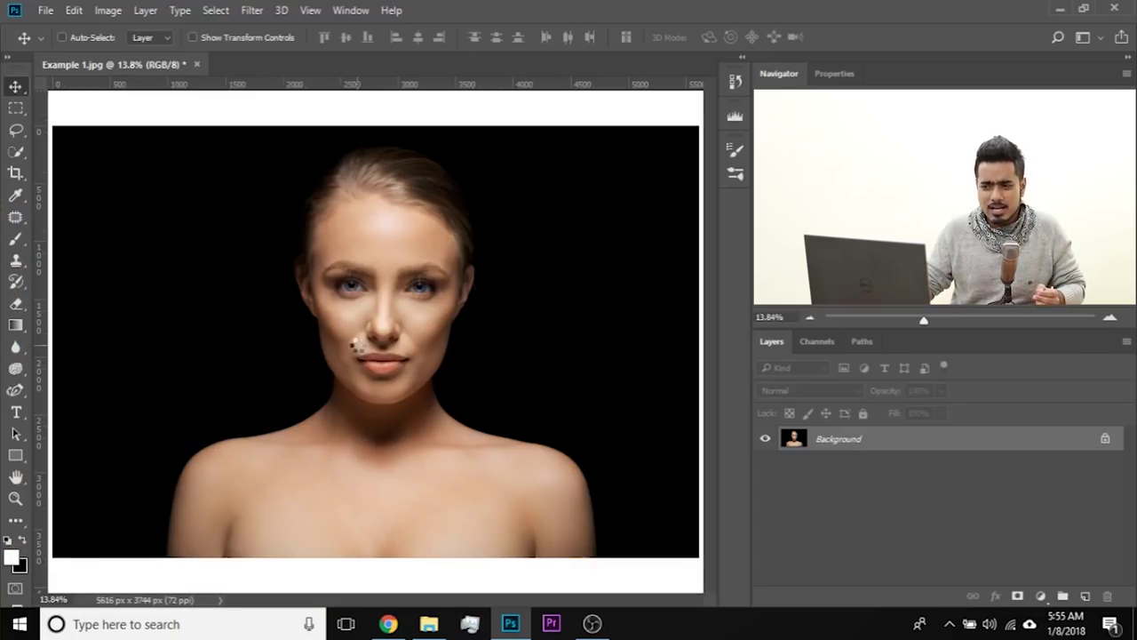
left_click_drag(477, 408, 620, 502)
left_click_drag(517, 294, 533, 333)
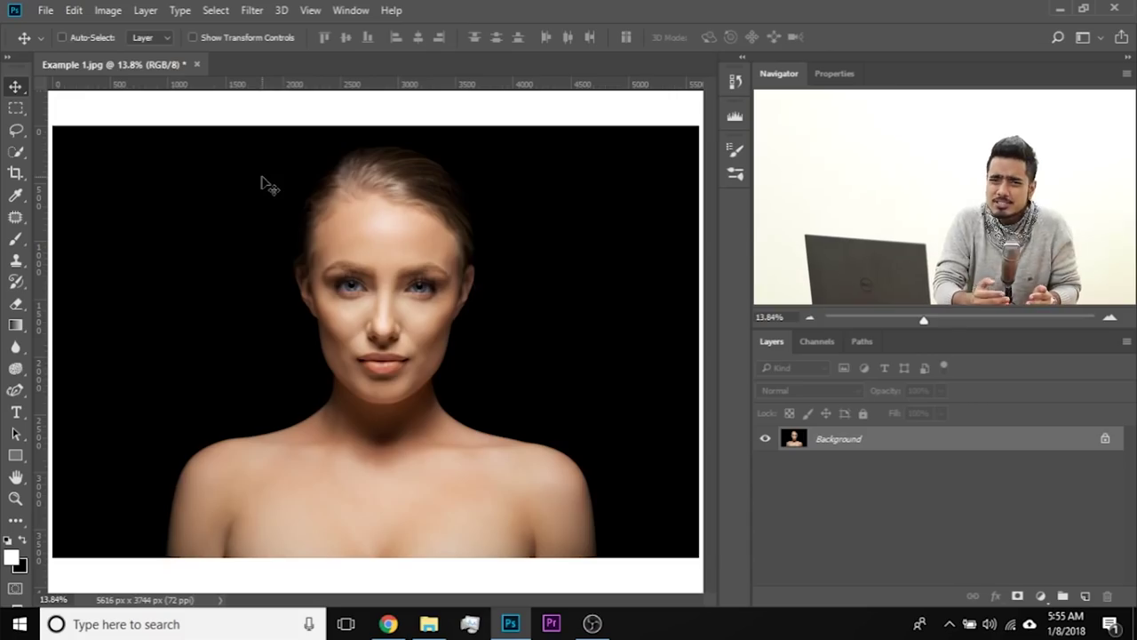
- Open the Texture image from the Lesson folder as a separate document
left_click(45, 11)
left_click(67, 44)
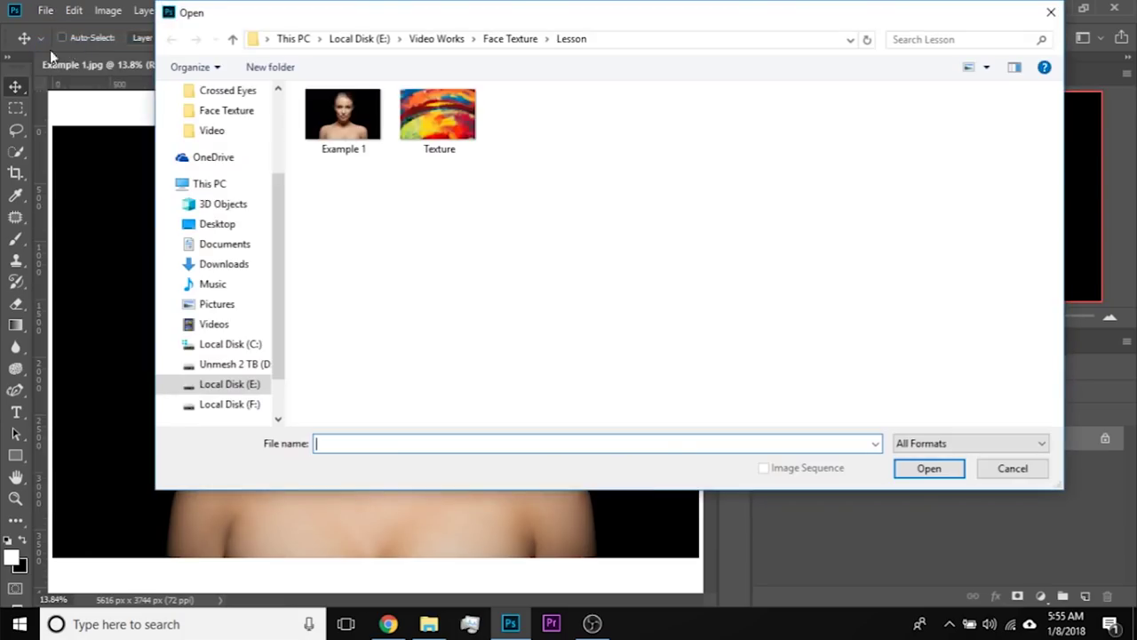
left_click(437, 116)
left_click(925, 468)
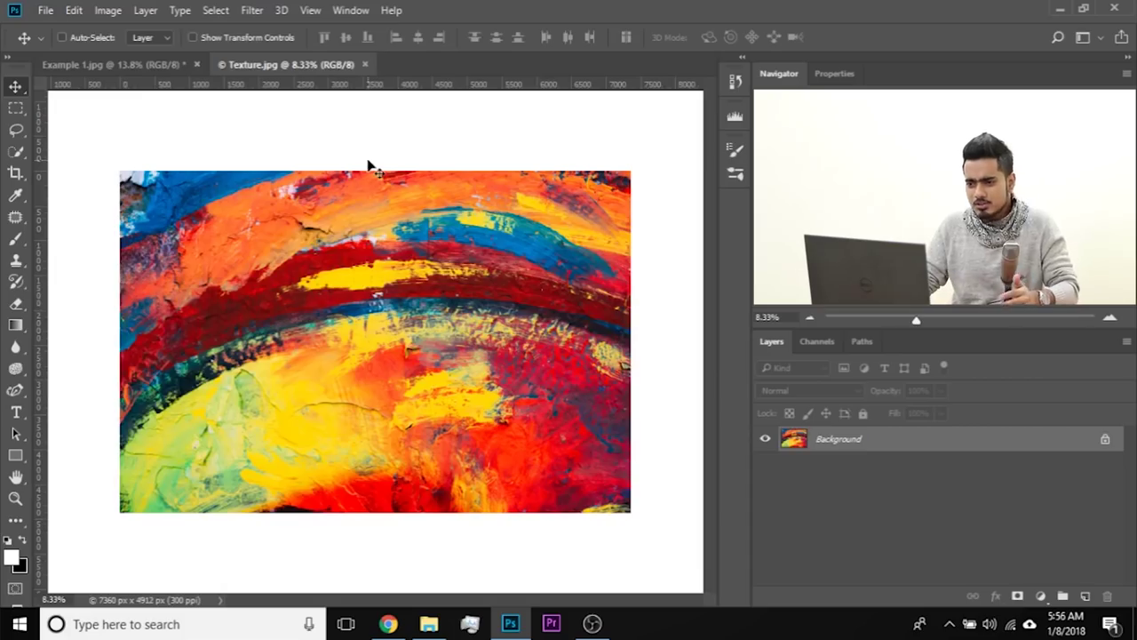
- Copy the whole Texture.jpg image and paste it as a new layer into Example 1.jpg
key("ctrl+a")
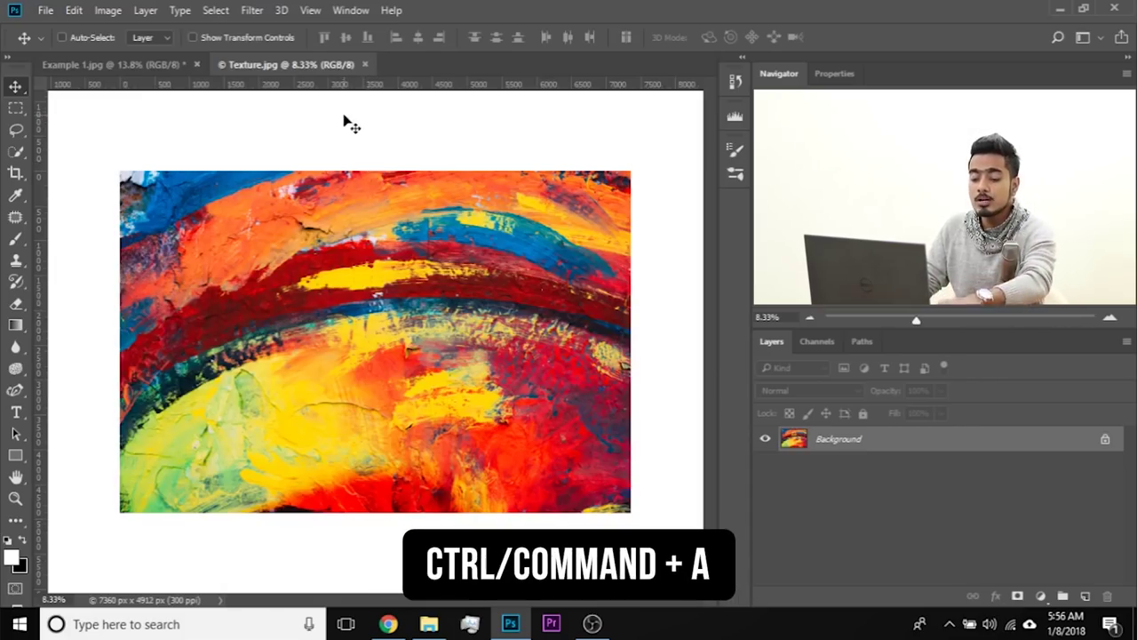
key("ctrl+a")
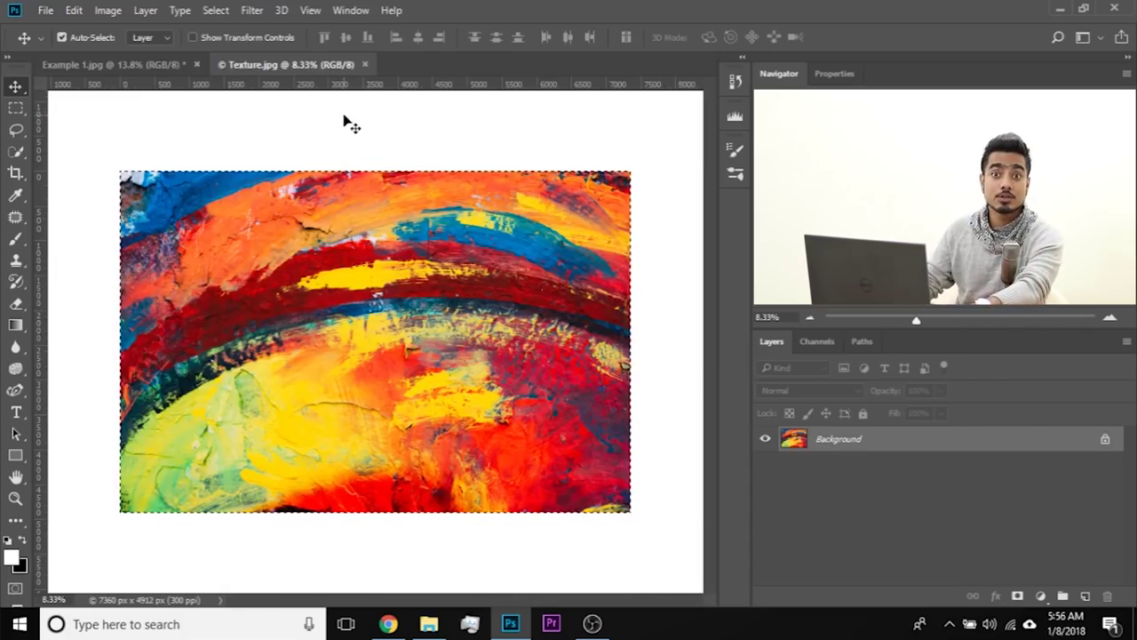
key("ctrl+c")
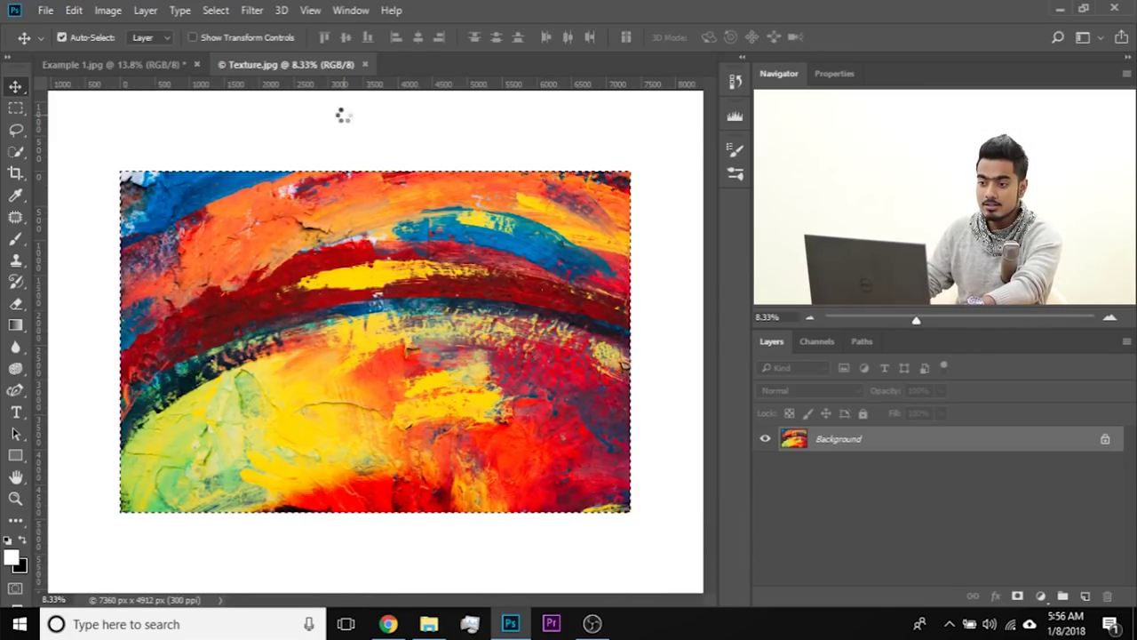
left_click(127, 60)
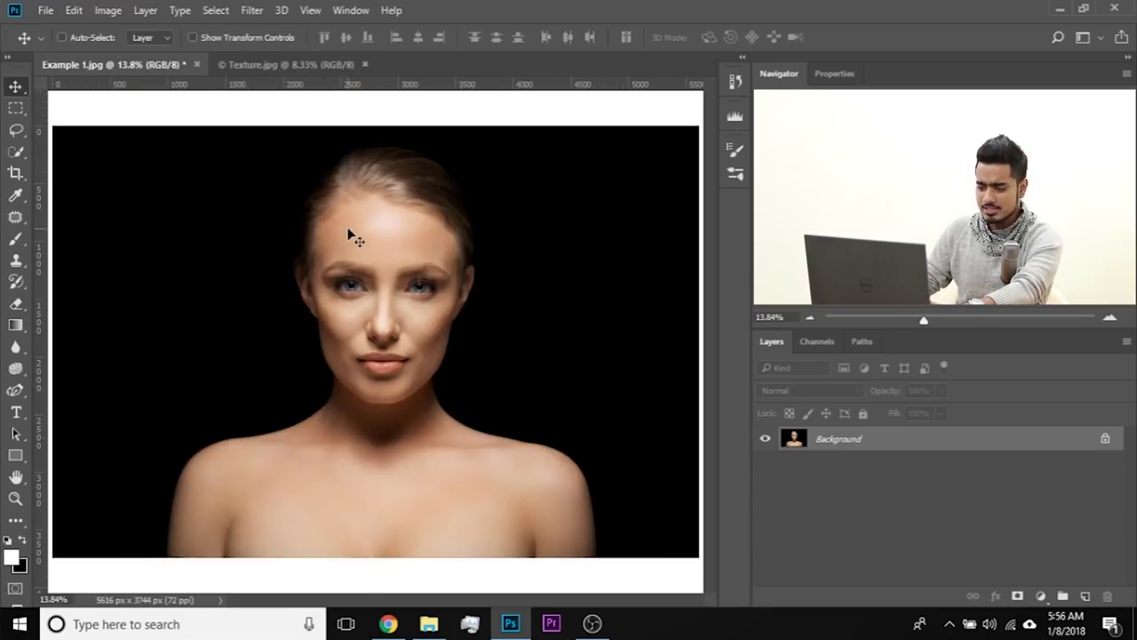
key("ctrl+v")
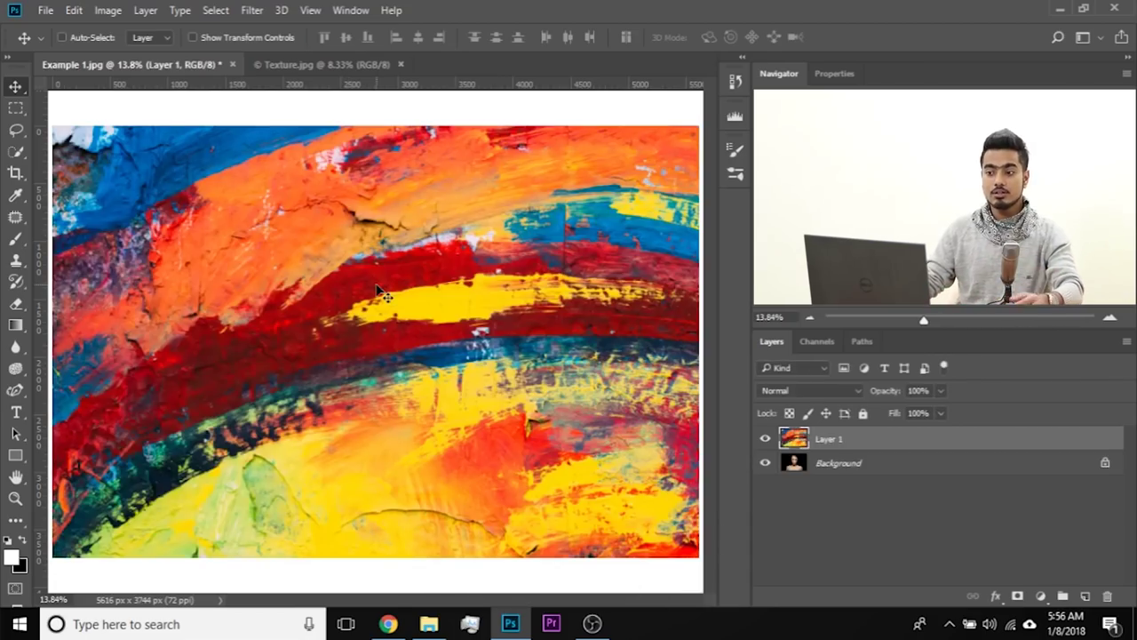
- Delete the pasted texture layer from Example 1.jpg and close the Texture.jpg document
left_click_drag(1042, 444, 1107, 596)
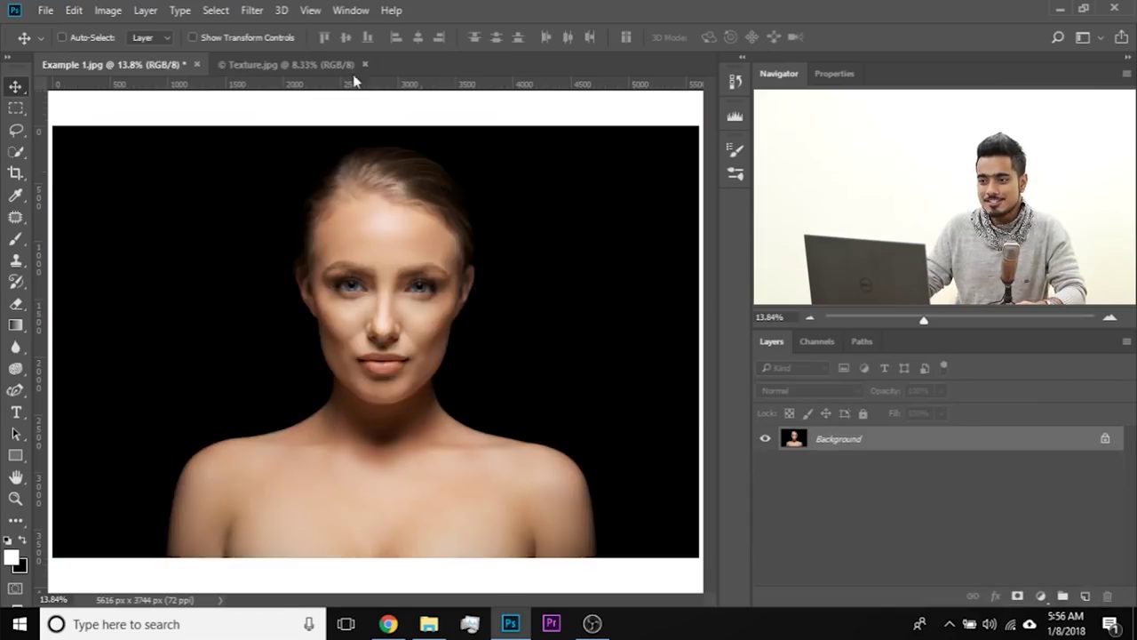
left_click(365, 64)
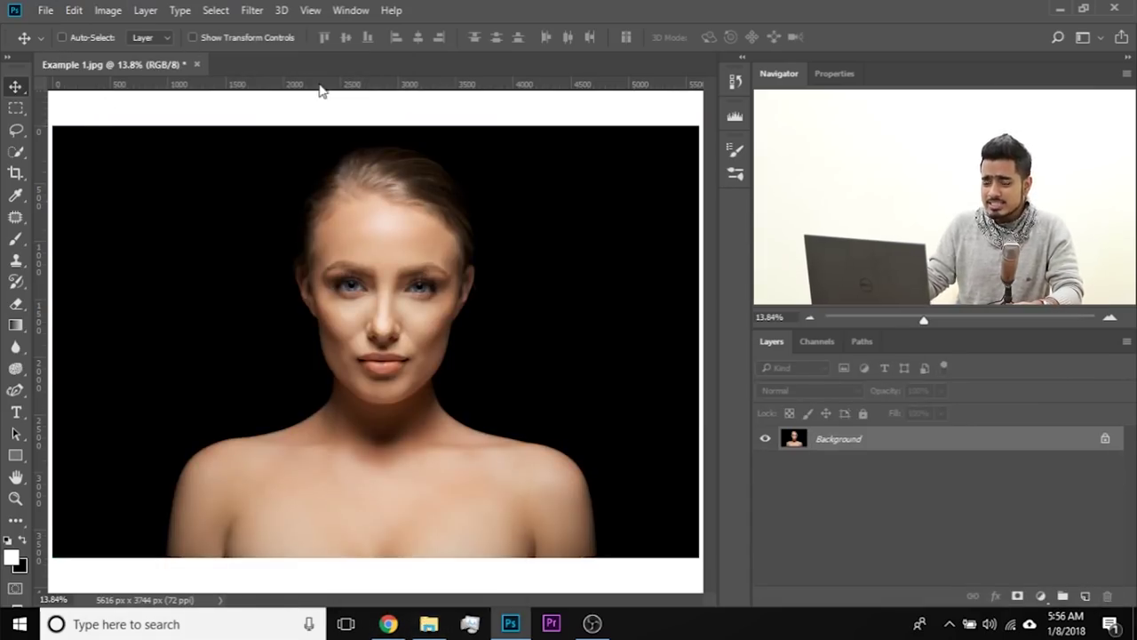
- Switch to File Explorer and open its Texture file in Photoshop as a document separate from the portrait
left_click(429, 624)
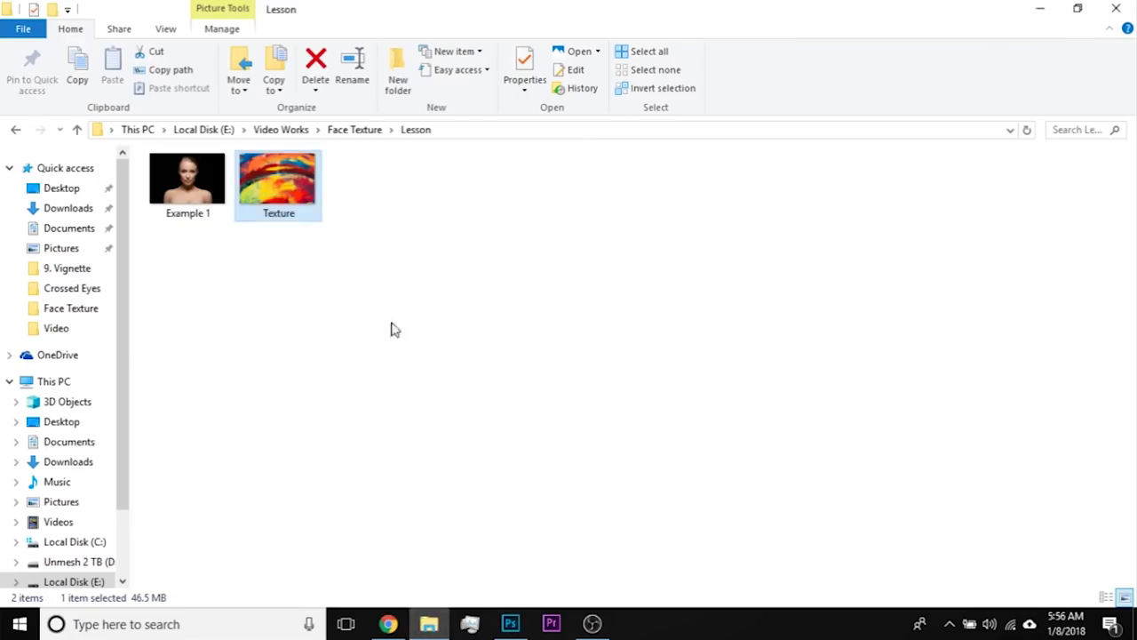
left_click_drag(274, 193, 351, 235)
left_click_drag(340, 281, 293, 65)
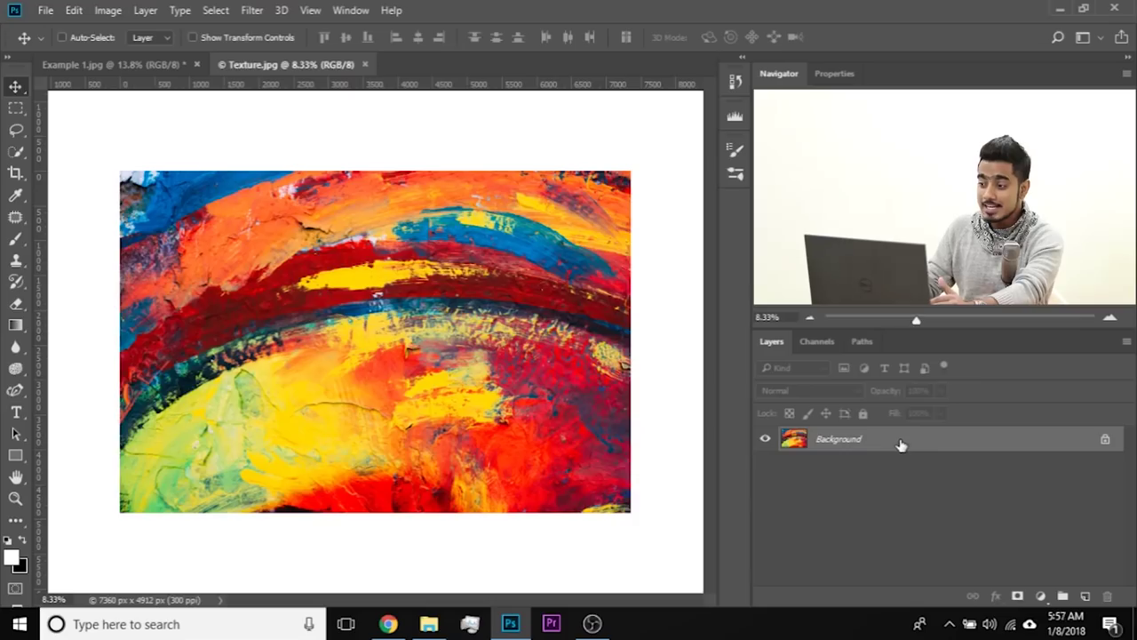
- Copy the texture picture from its own document and paste it over the portrait in Example 1.jpg
key("ctrl+c")
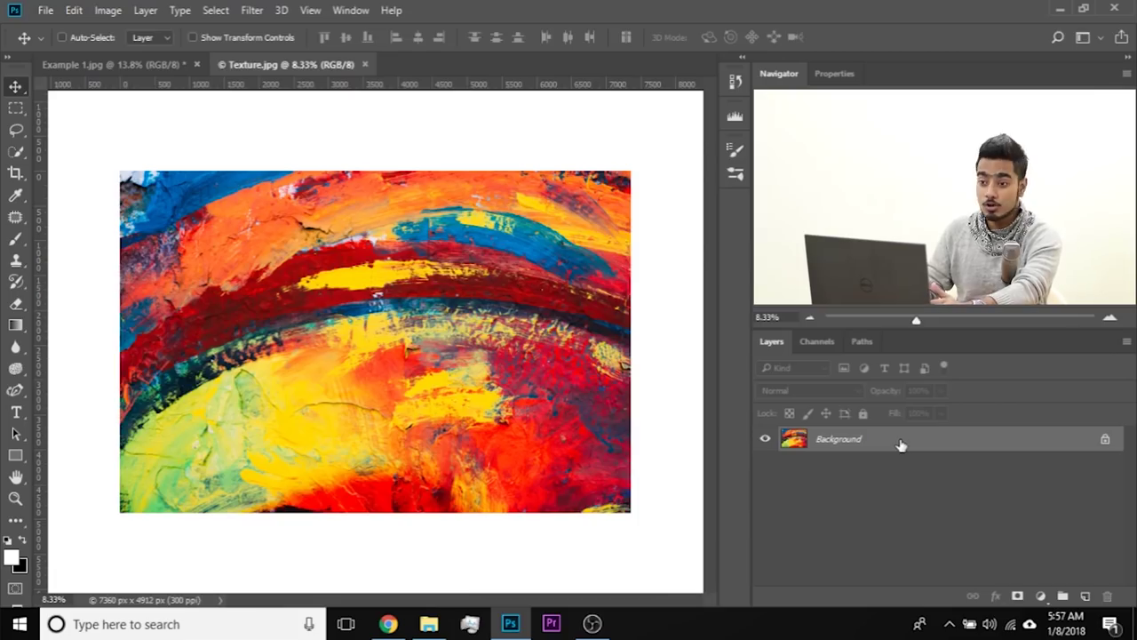
left_click(129, 68)
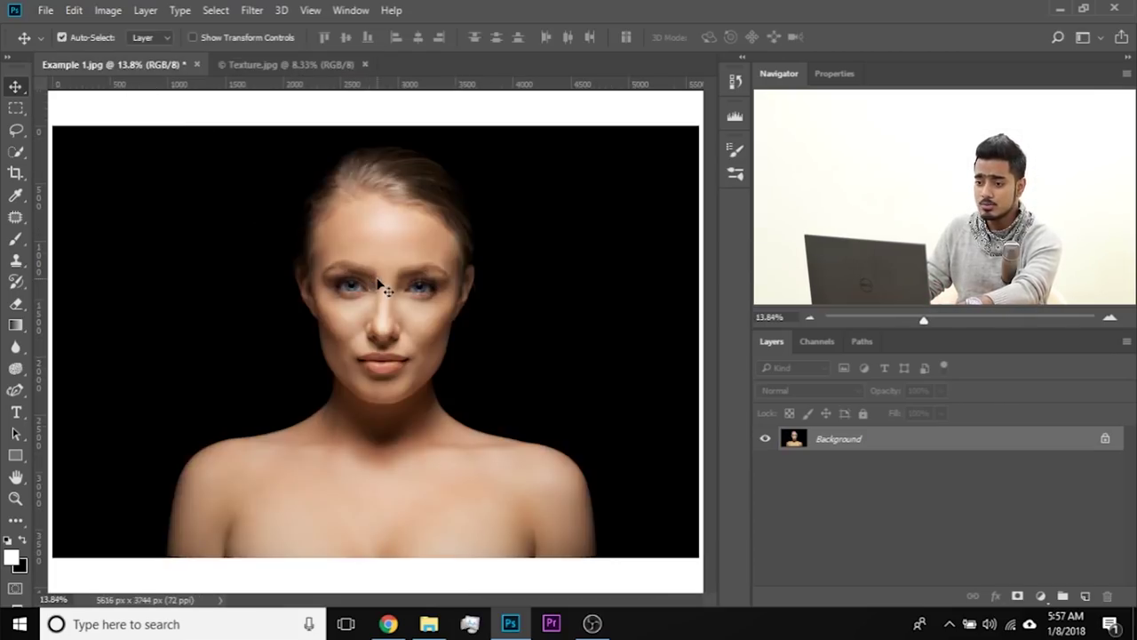
key("ctrl+v")
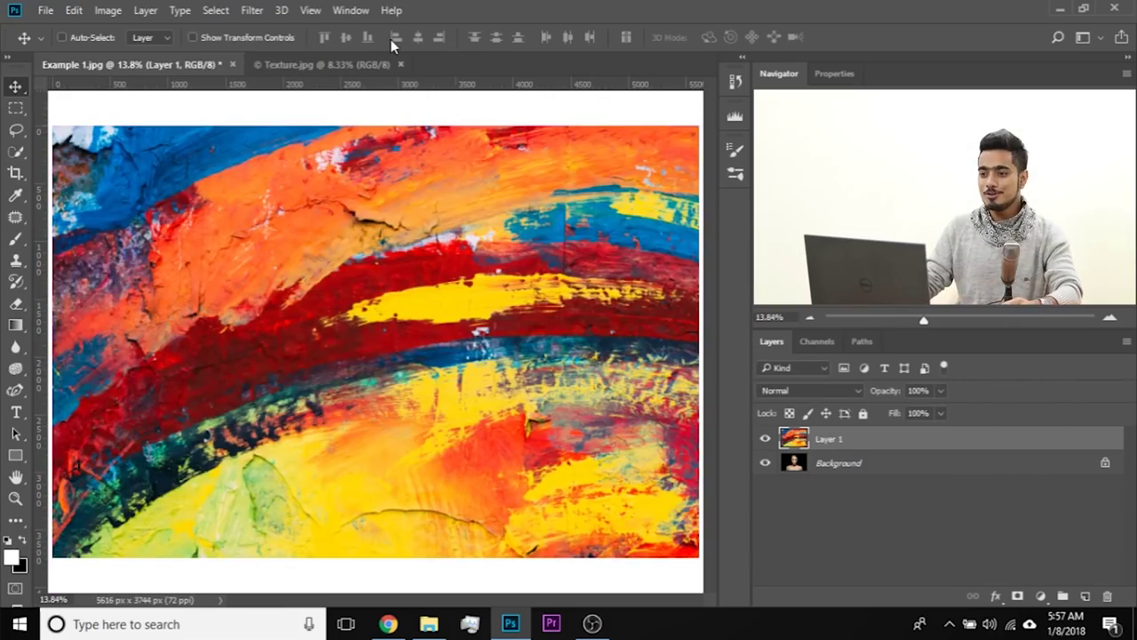
- Close the Texture.jpg document and remove the pasted Layer 1 from the portrait
left_click(401, 65)
left_click_drag(935, 437, 1107, 596)
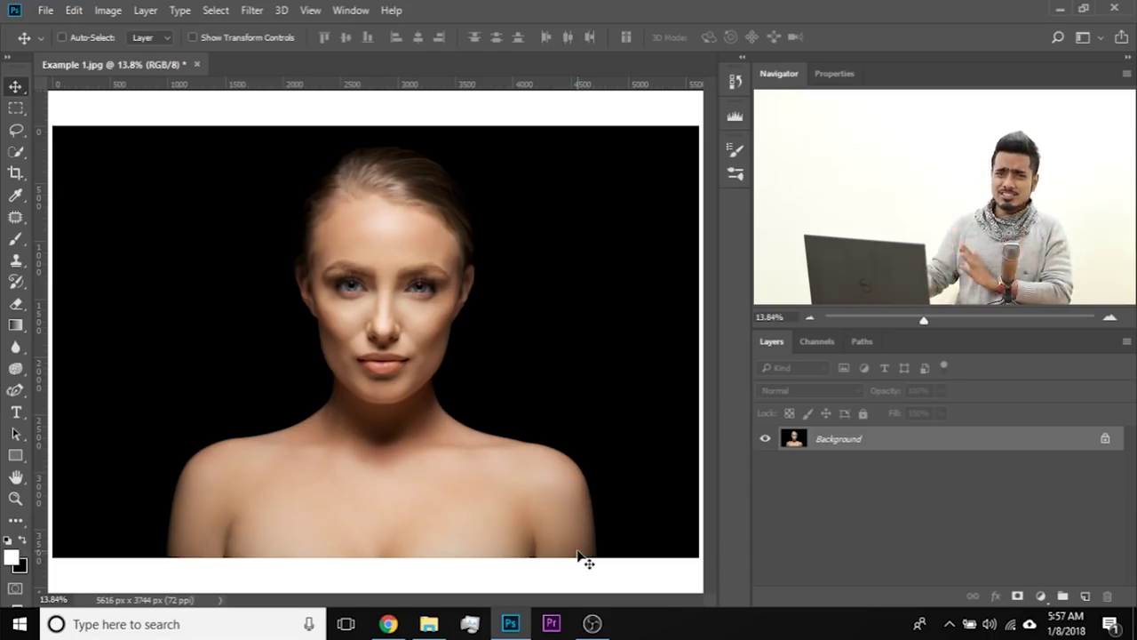
- Switch to File Explorer, place its Texture file directly into the portrait document and position it over the upper face
left_click(429, 624)
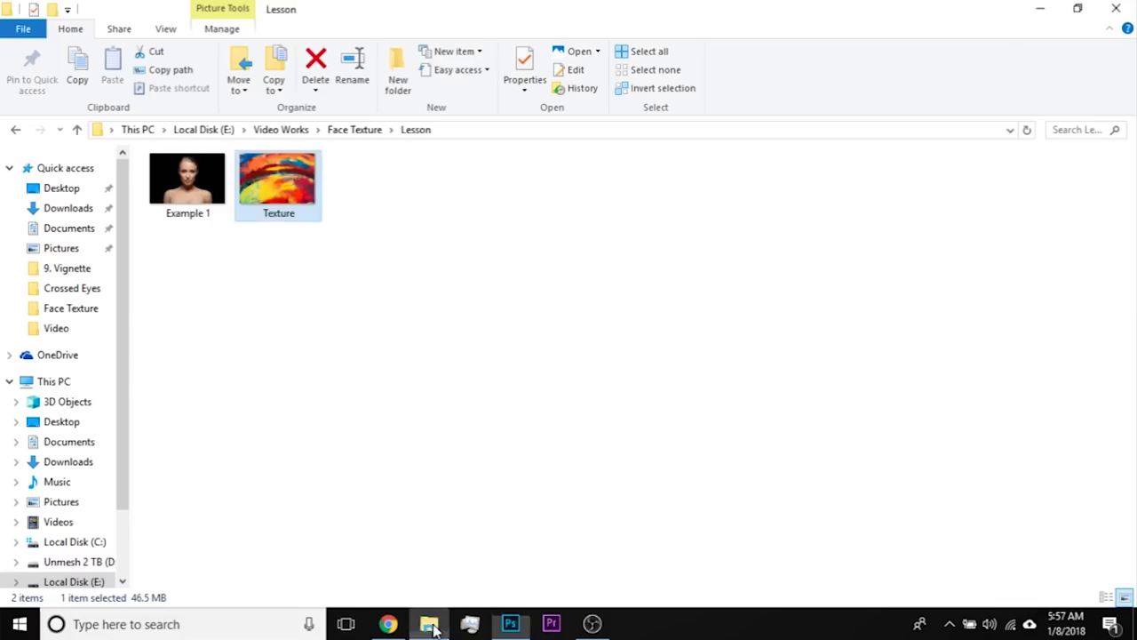
left_click_drag(278, 202, 349, 272)
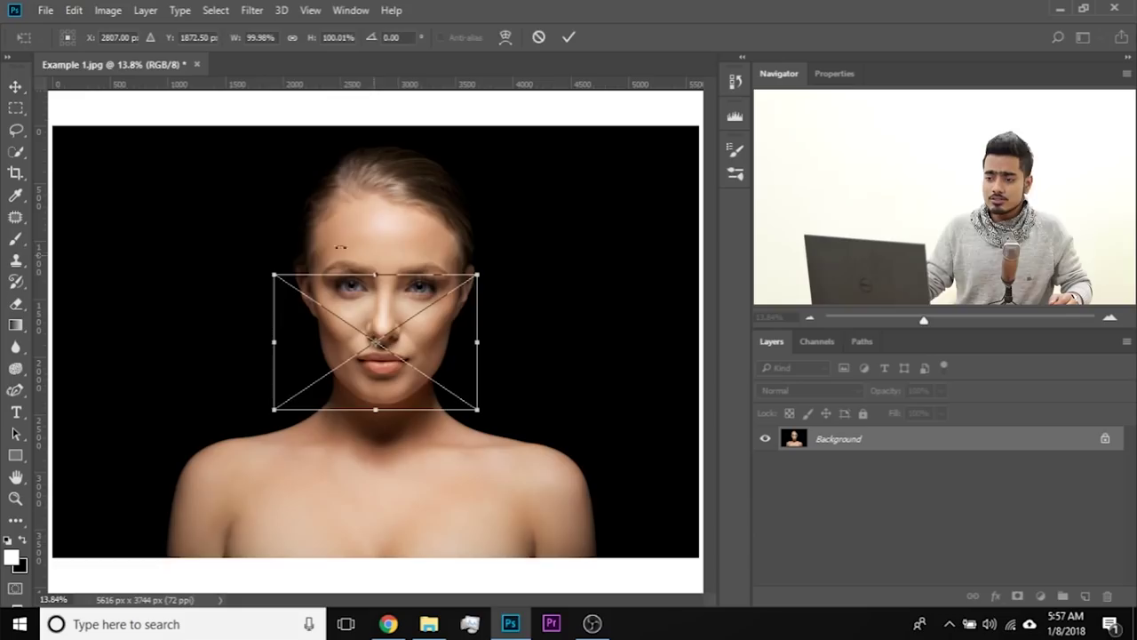
left_click_drag(384, 311, 390, 197)
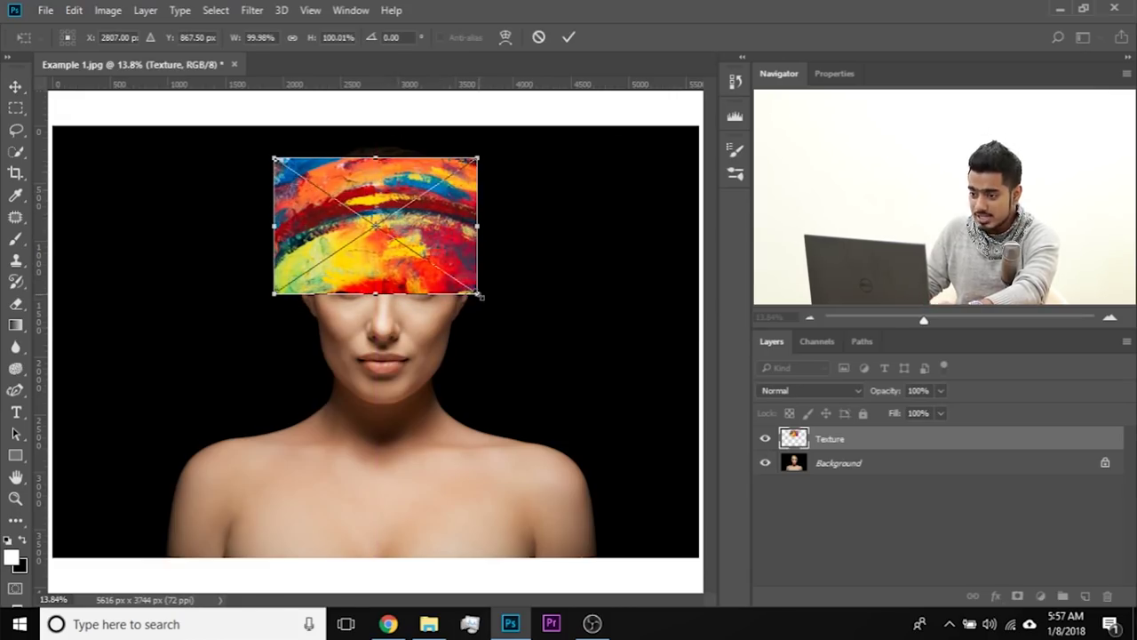
left_click_drag(395, 203, 414, 233)
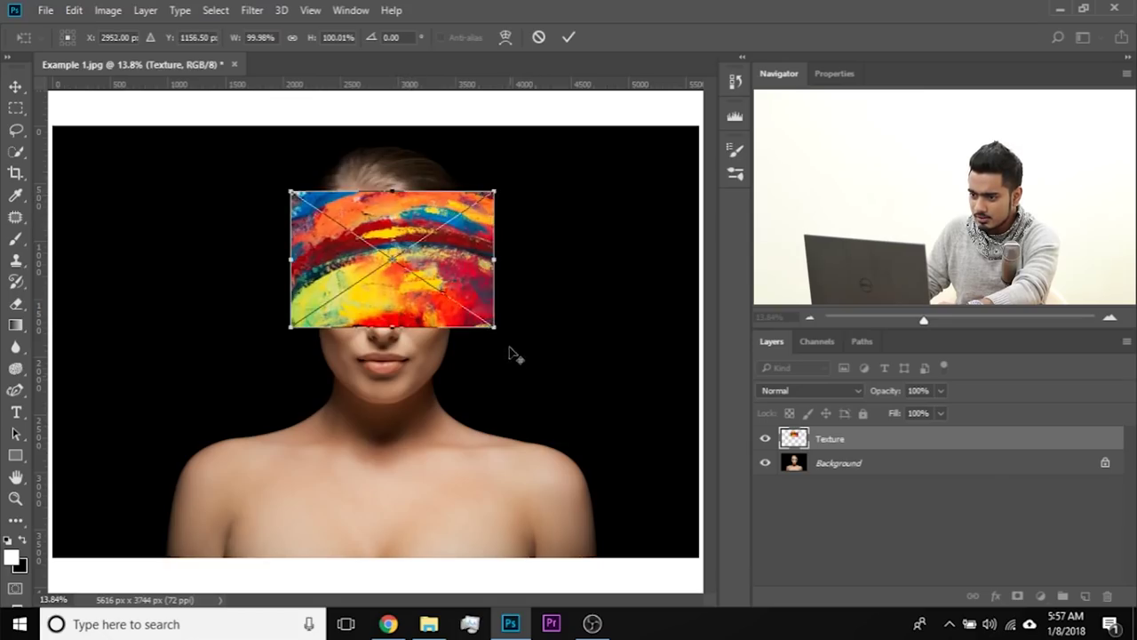
- Scale the placed texture up to about 340% and center it so that it covers the entire portrait
left_click_drag(497, 330, 525, 349)
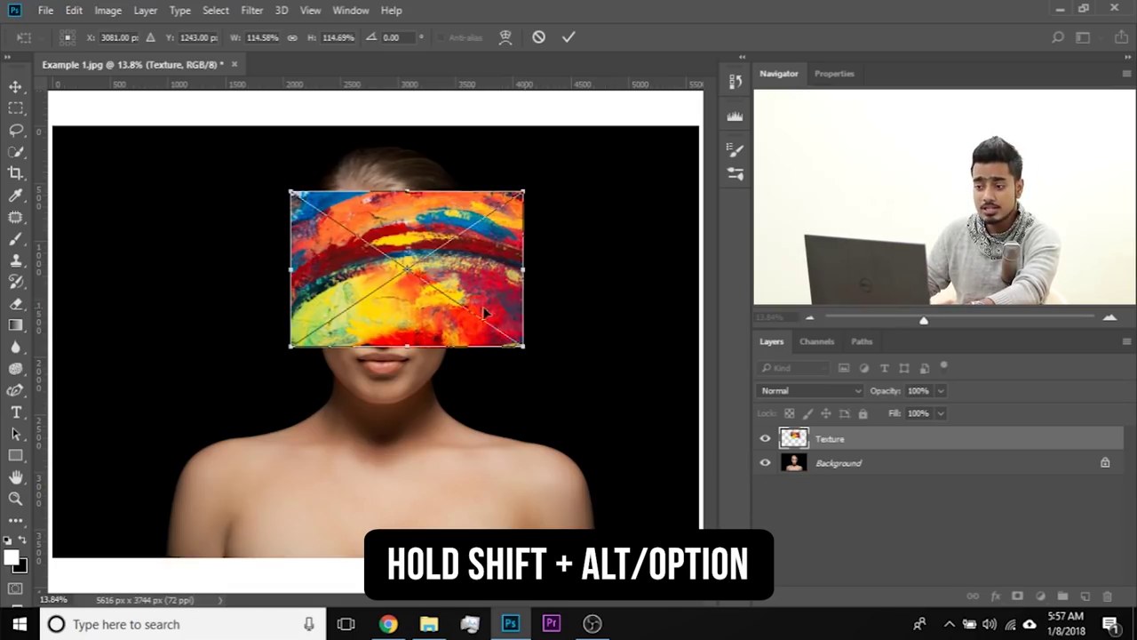
left_click_drag(523, 348, 599, 416)
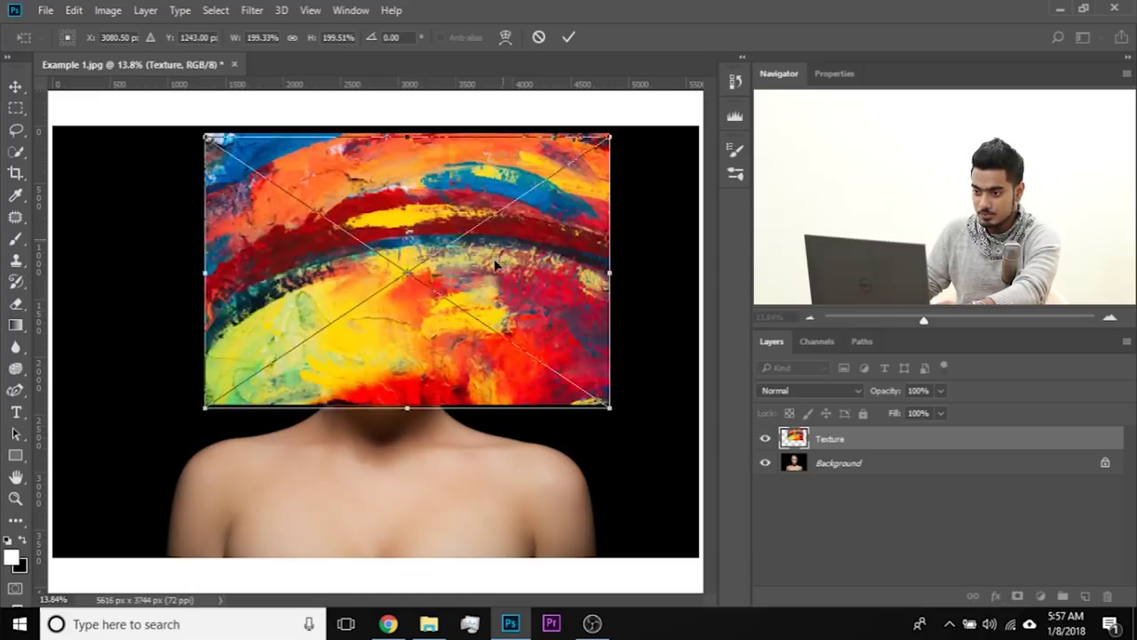
left_click_drag(504, 251, 494, 272)
left_click_drag(597, 446, 658, 493)
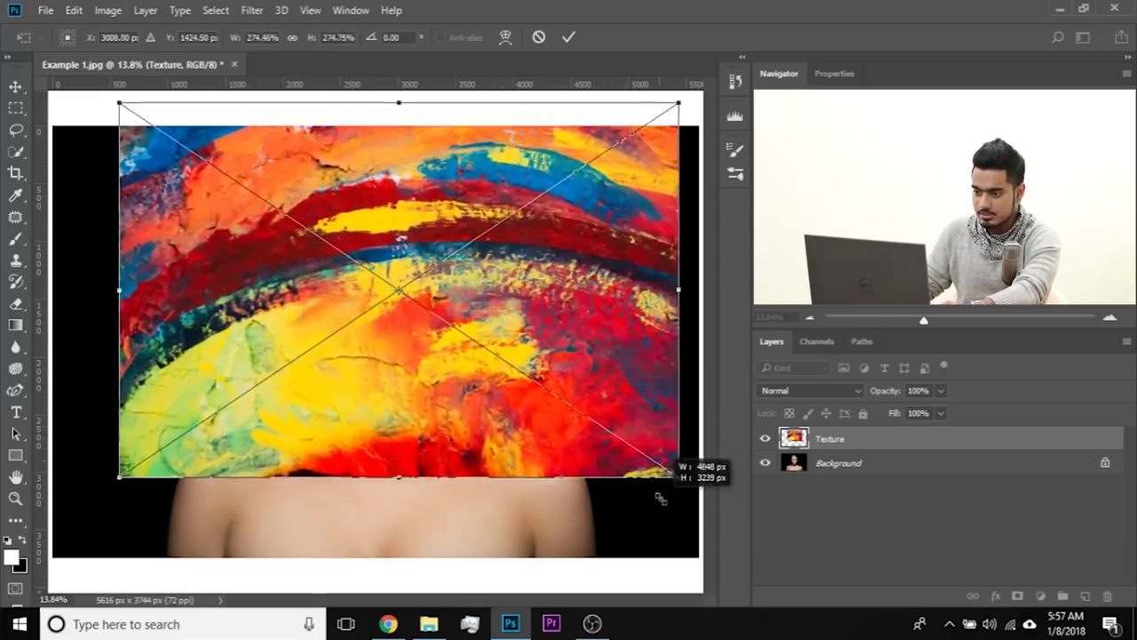
left_click_drag(583, 277, 563, 326)
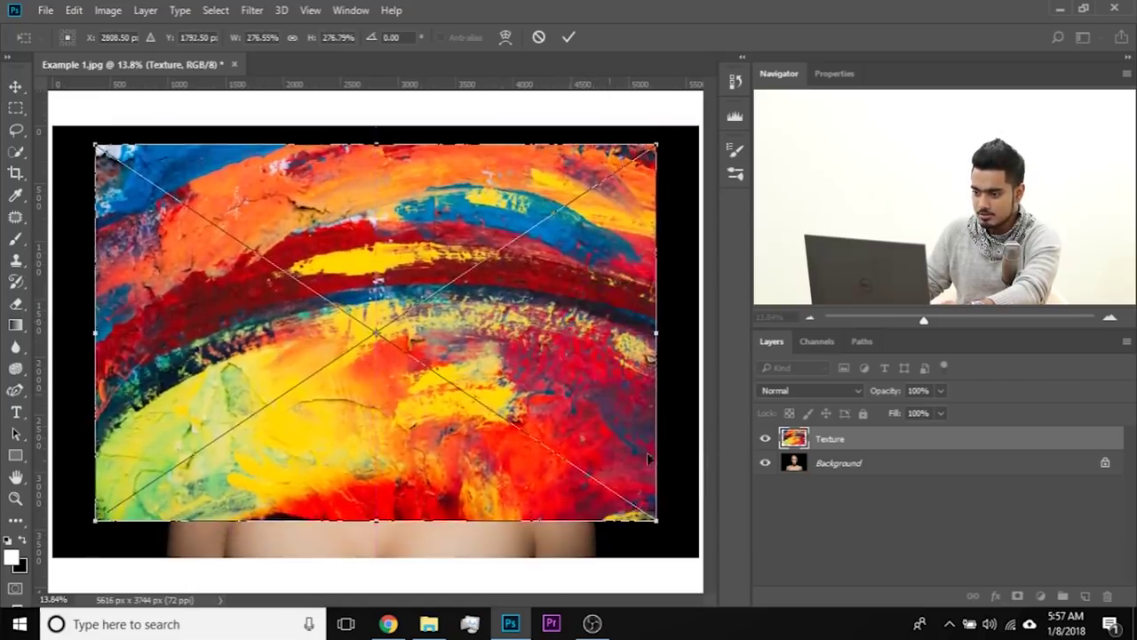
left_click_drag(657, 520, 714, 574)
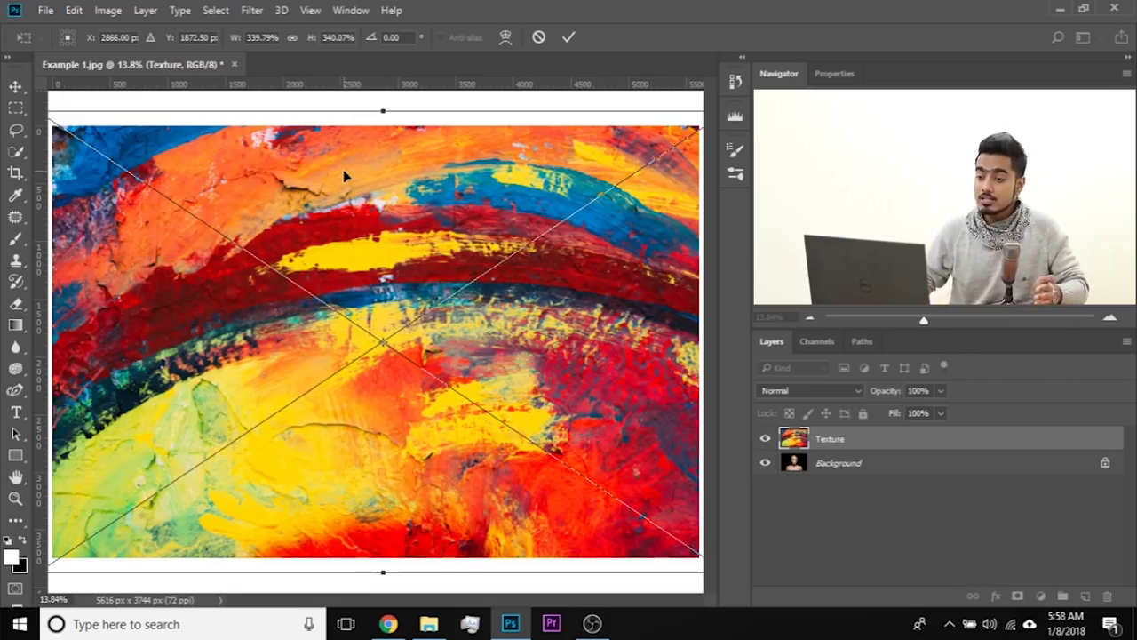
- Flip the enlarged texture vertically and shift it slightly upward over the portrait
right_click(438, 255)
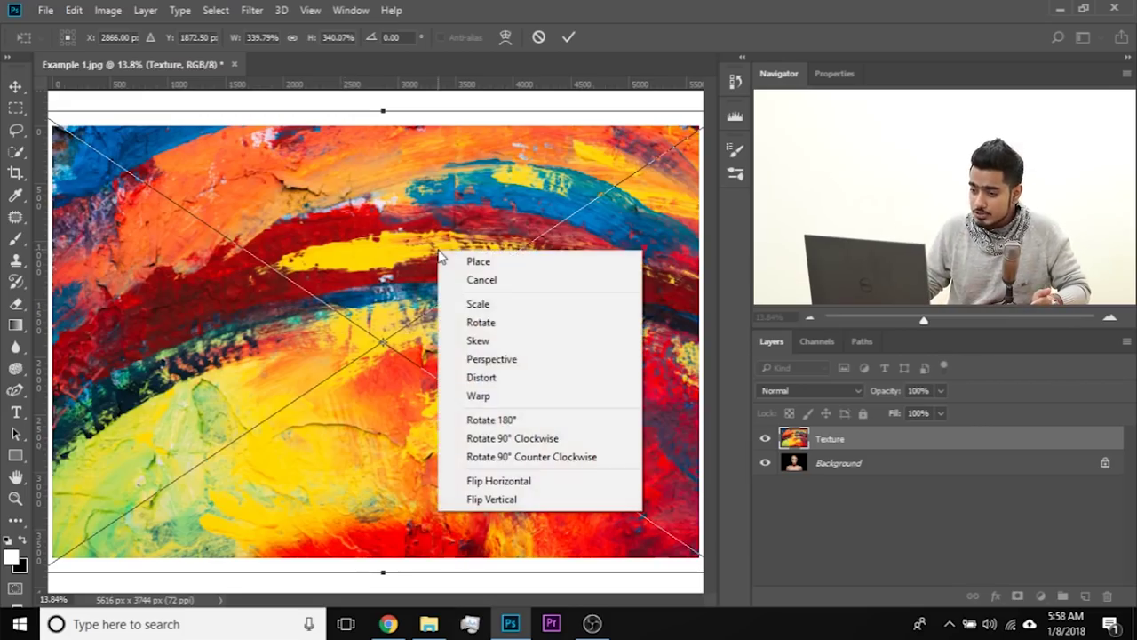
left_click(497, 496)
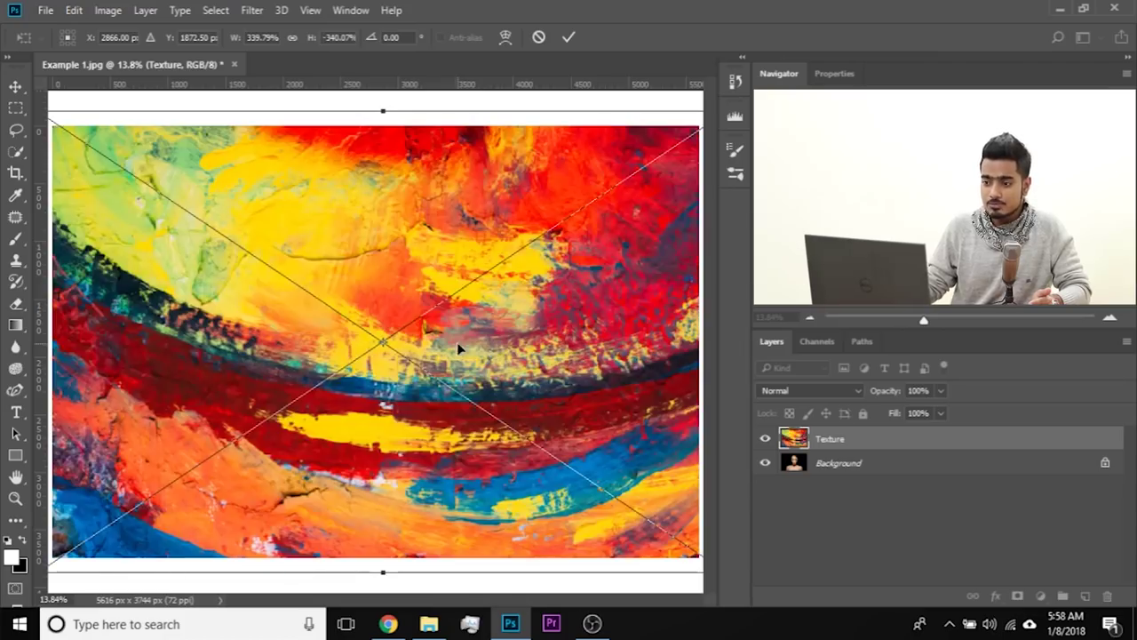
left_click_drag(430, 284, 422, 239)
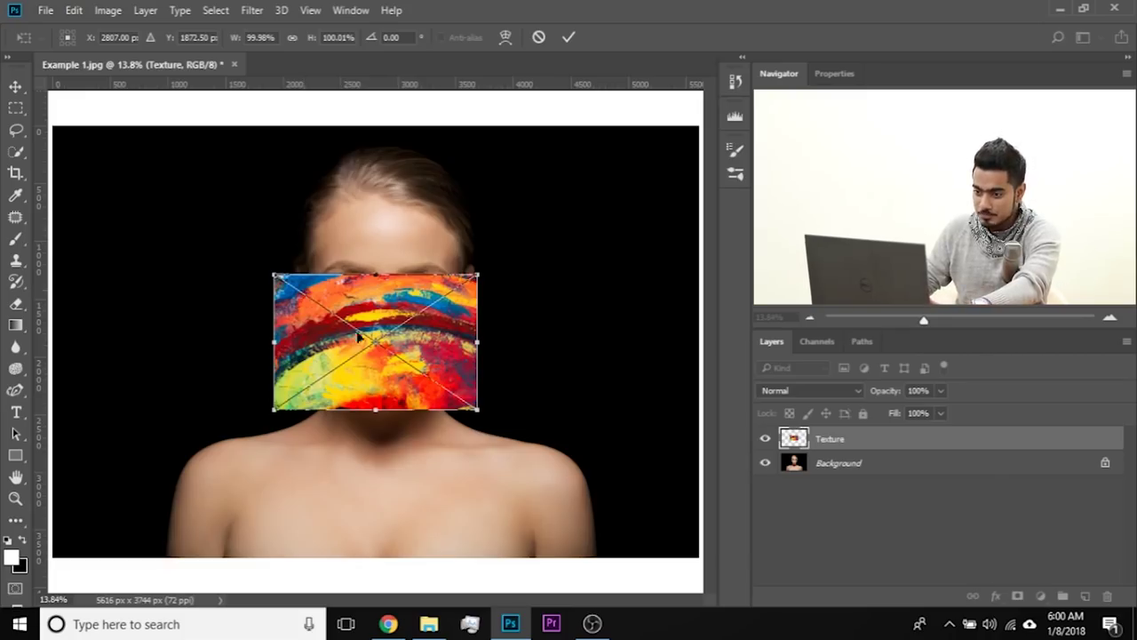
- Rotate the placed texture 180° and move it up over the woman's hair and forehead
left_click_drag(404, 315, 398, 198)
left_click_drag(508, 138, 238, 327)
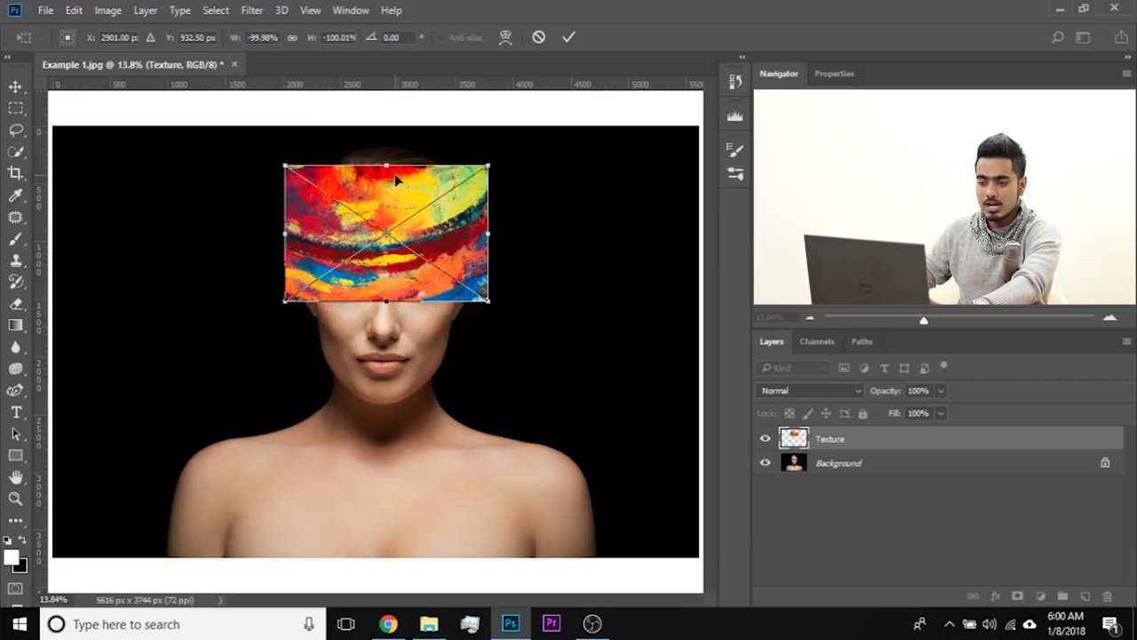
left_click_drag(397, 203, 391, 158)
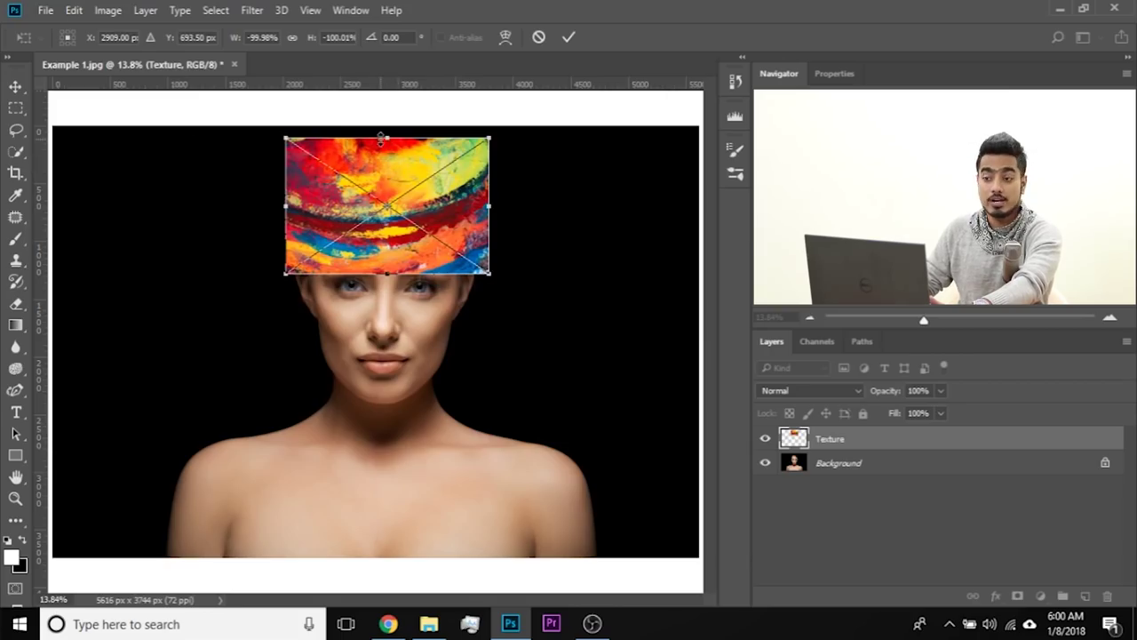
- Set the transform reference point to the texture's top center, scale the texture up to span the portrait's full width, and commit it
left_click_drag(388, 213, 389, 139)
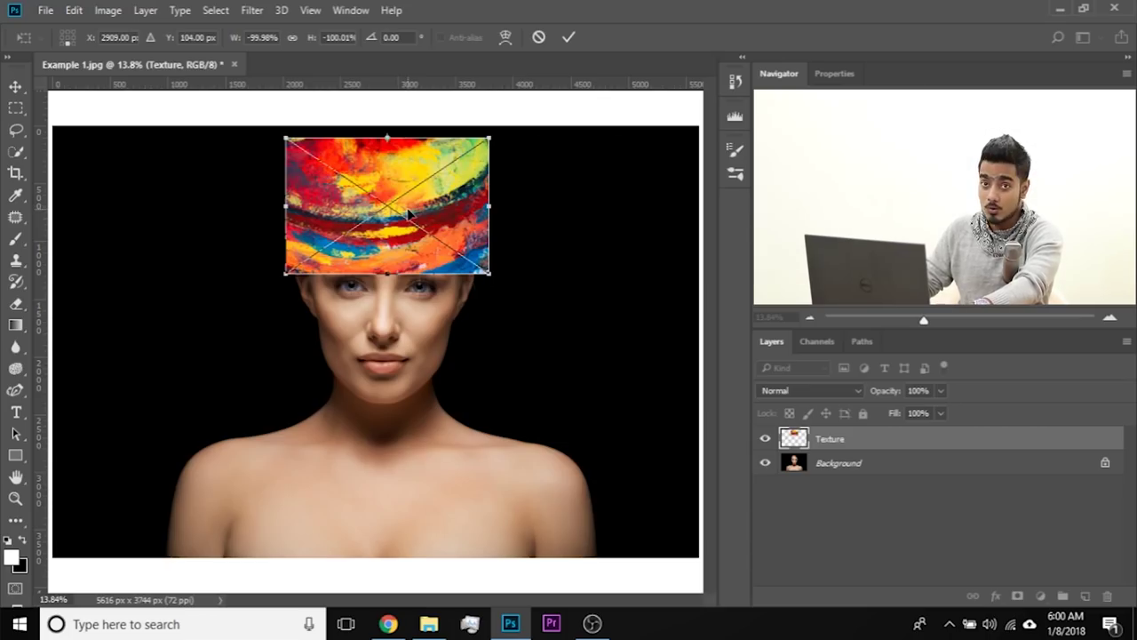
left_click_drag(489, 275, 724, 597)
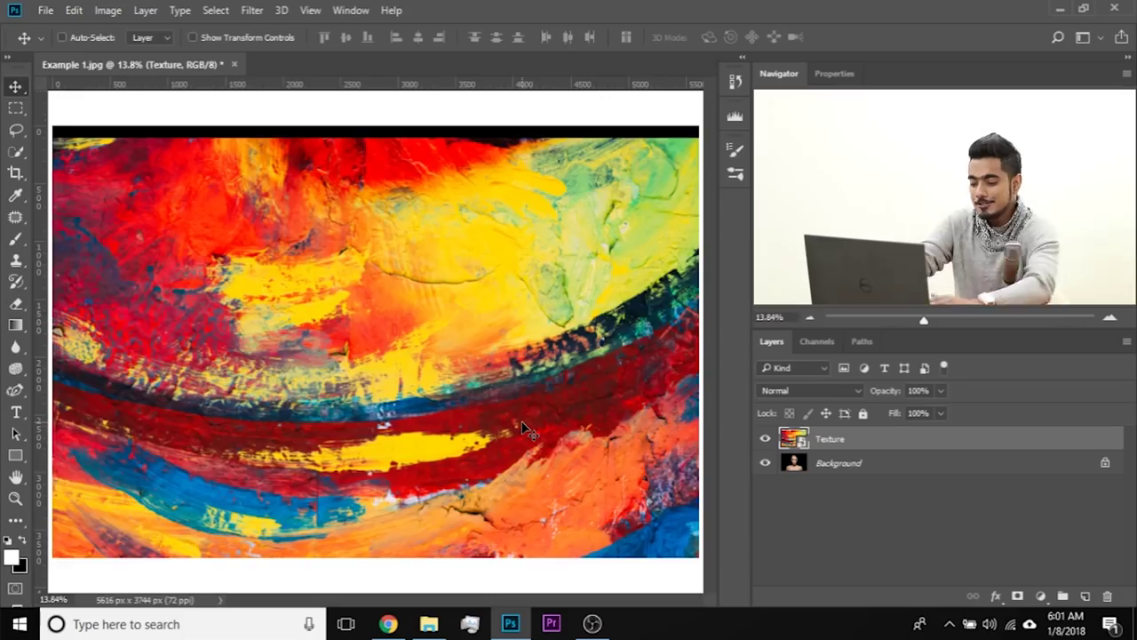
scroll(524, 429, "up", 2)
scroll(524, 429, "up", 3)
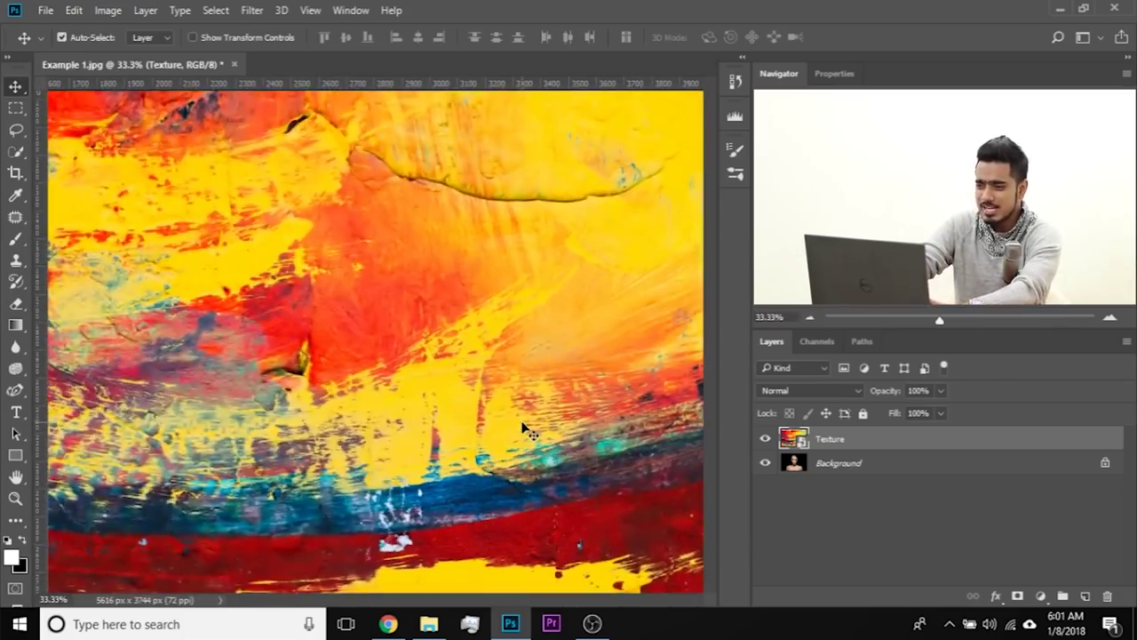
- Rasterize the Texture layer so its pixels can be edited directly
left_click_drag(436, 308, 364, 378)
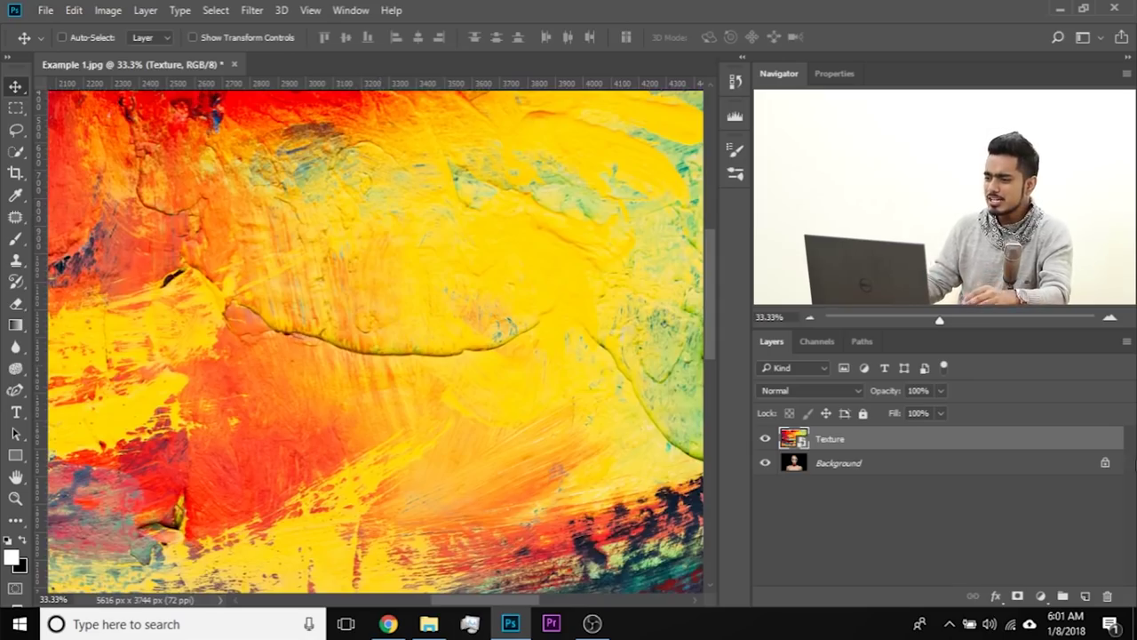
right_click(893, 445)
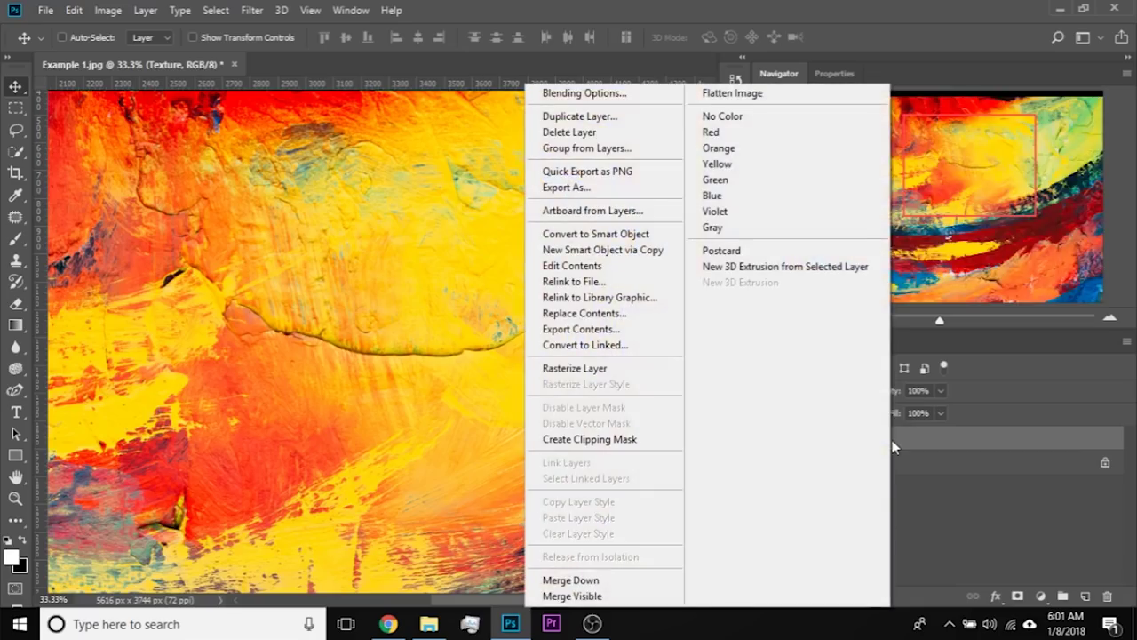
left_click(648, 369)
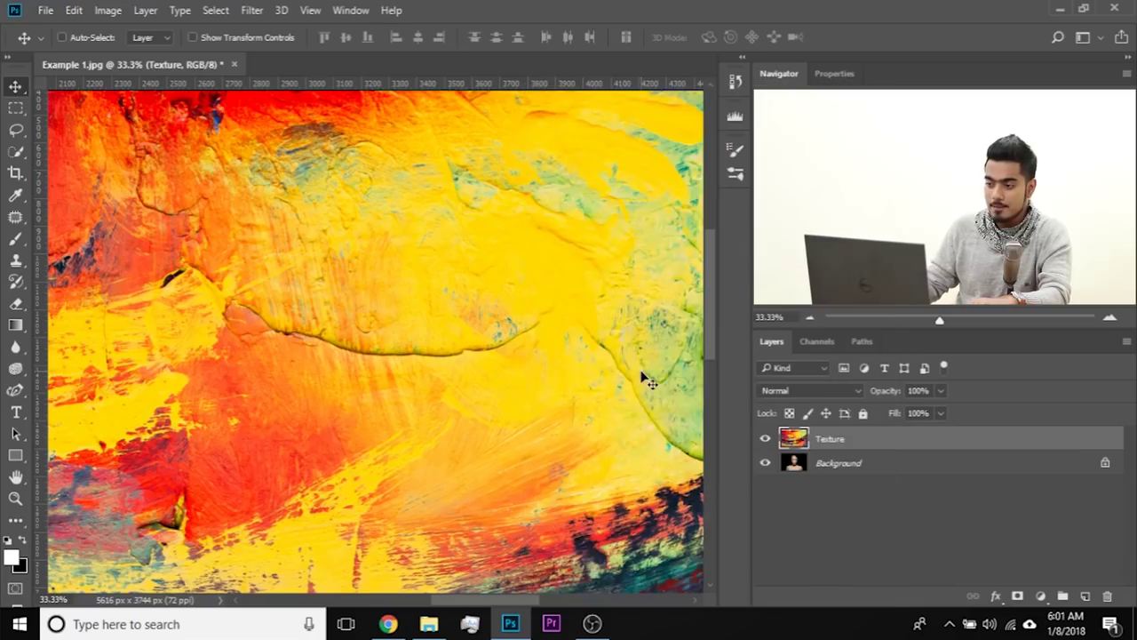
- Lasso the long curved crack across the yellow-orange paint, replace it with a Content-Aware fill at 100% opacity, and deselect
left_click(15, 129)
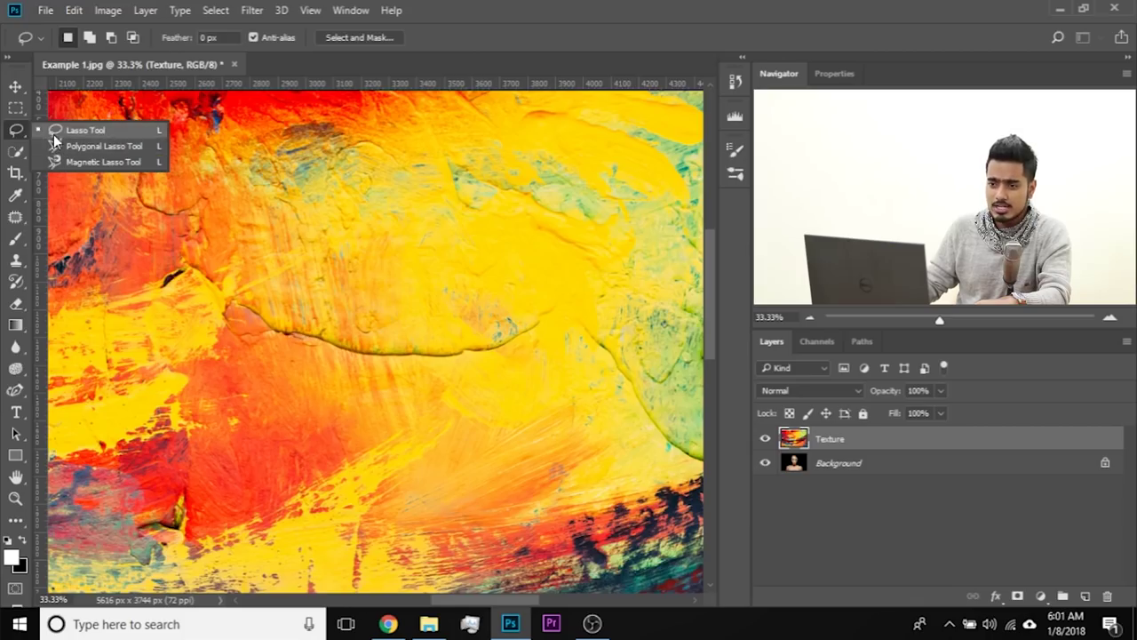
left_click(55, 130)
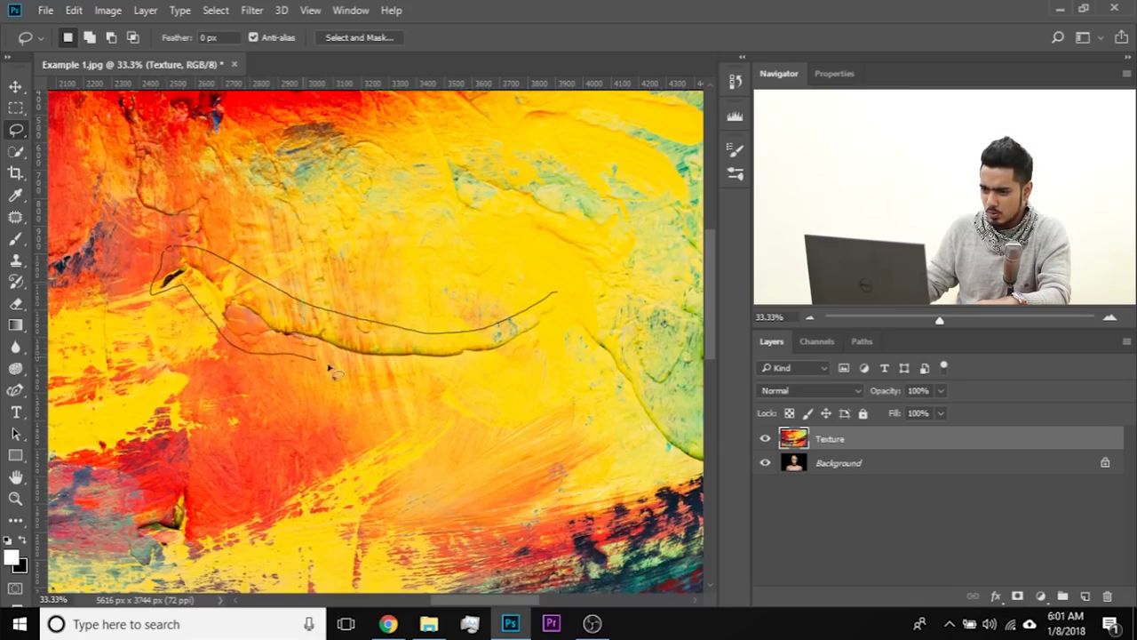
left_click_drag(556, 297, 558, 300)
left_click(75, 11)
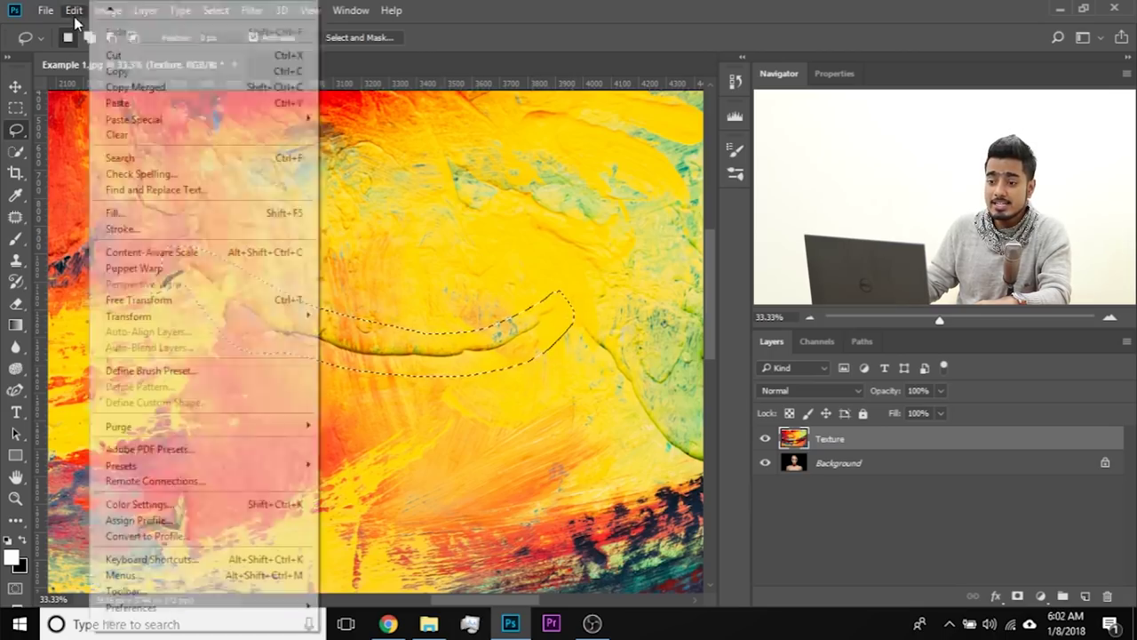
left_click(194, 224)
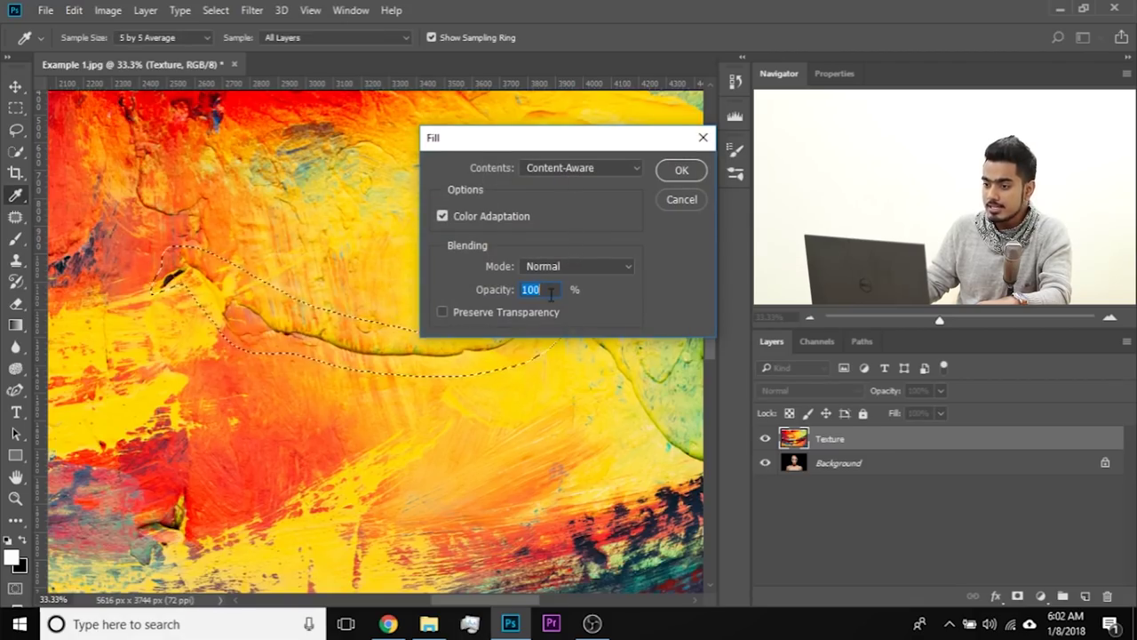
left_click(690, 176)
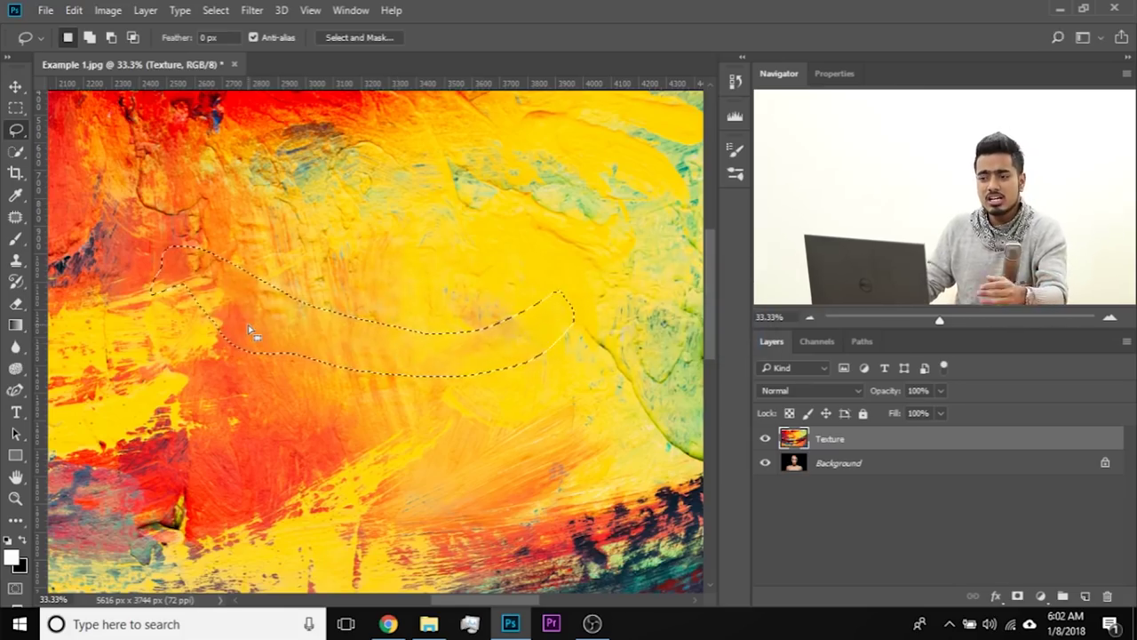
key("ctrl+d")
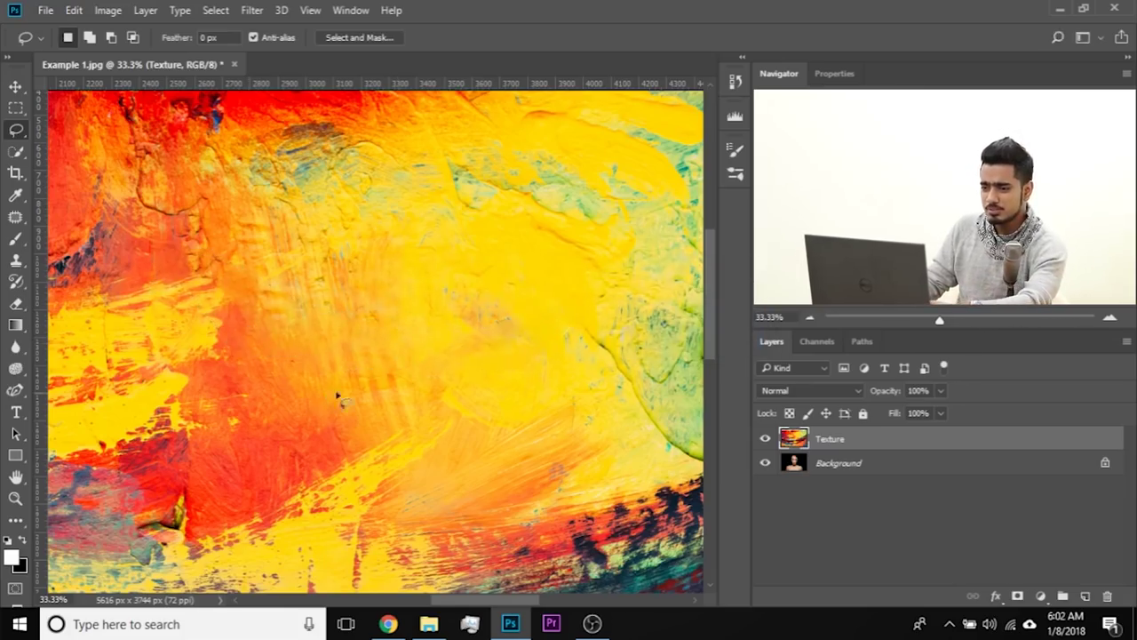
- Remove the raised green paint patch above the dark stripe with a lasso selection and a Content-Aware fill, and deselect
left_click_drag(531, 334, 241, 313)
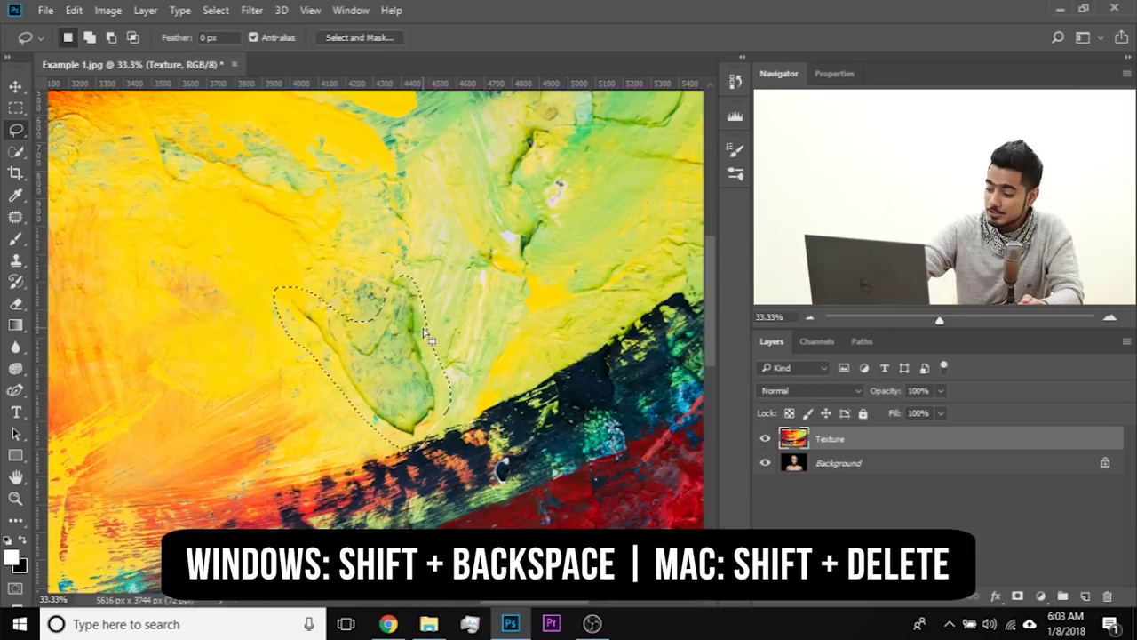
key("shift+BackSpace")
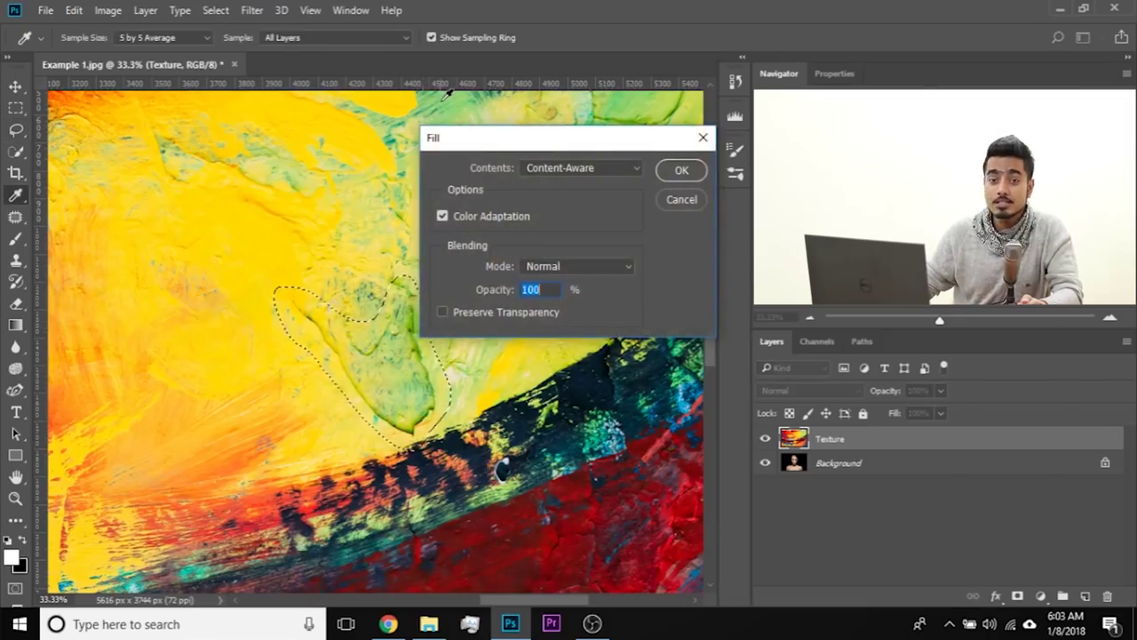
left_click(568, 172)
left_click(577, 226)
left_click(680, 174)
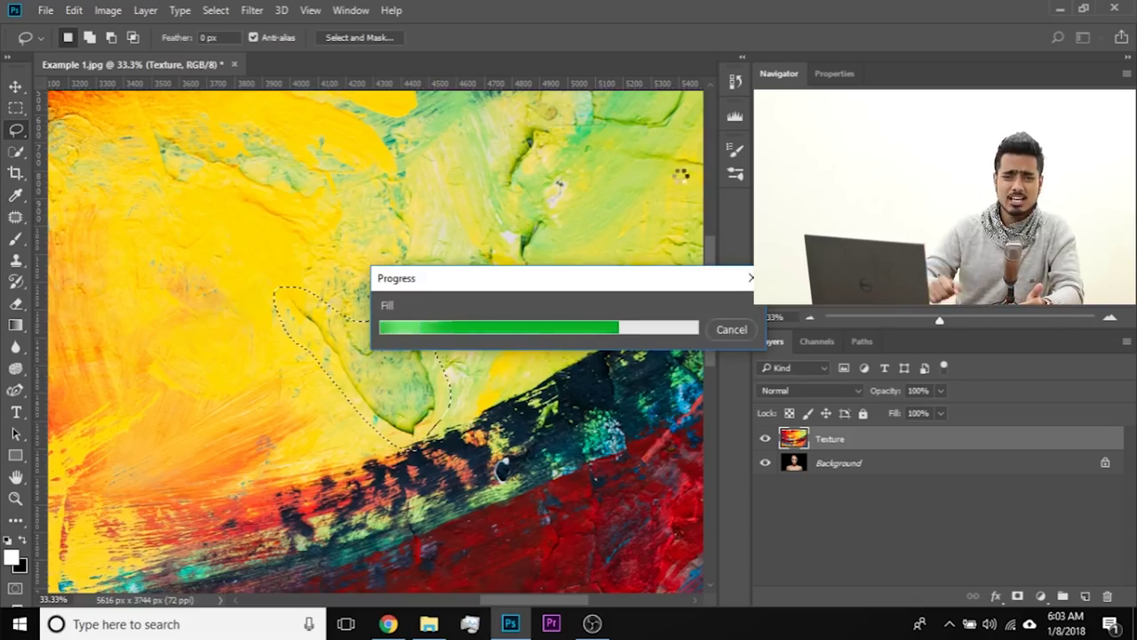
key("ctrl+d")
- Remove the short dark crease in the light green paint with a lasso selection and a Content-Aware fill
mouse_move(546, 258)
left_mouse_down()
mouse_move(487, 318)
mouse_move(403, 354)
mouse_move(378, 334)
mouse_move(376, 374)
mouse_move(411, 304)
left_mouse_up()
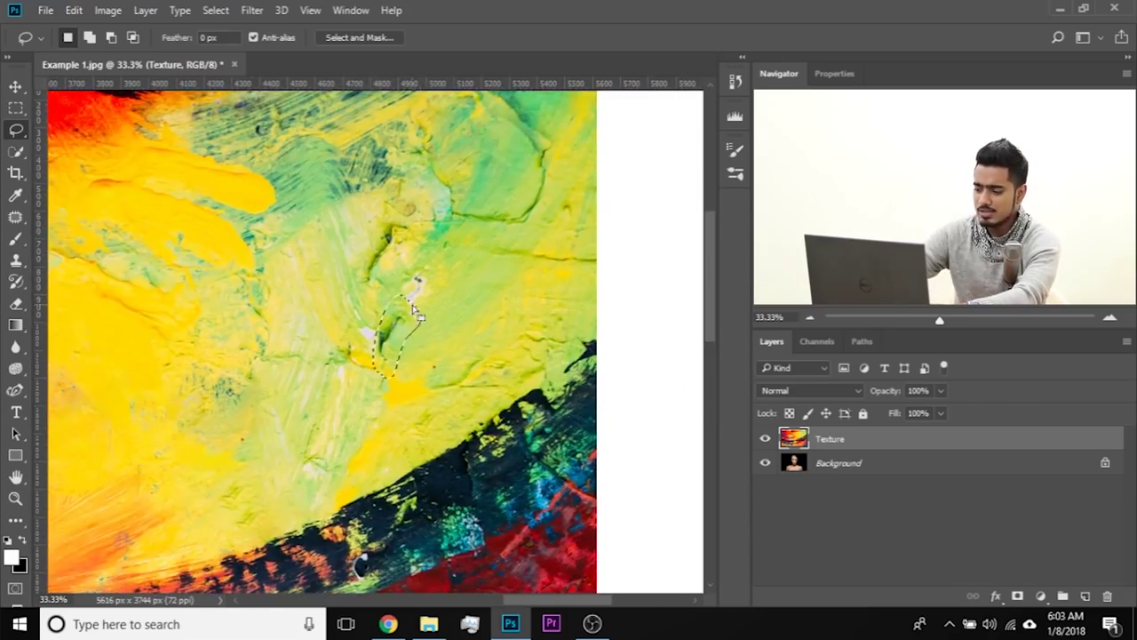
key("shift+F5")
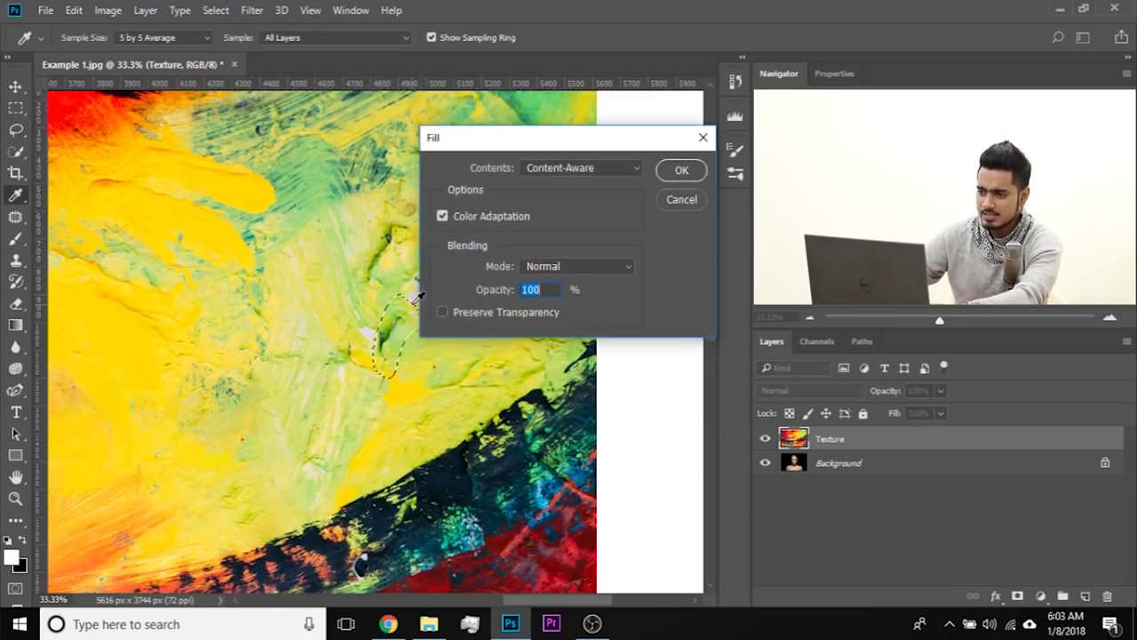
left_click(680, 172)
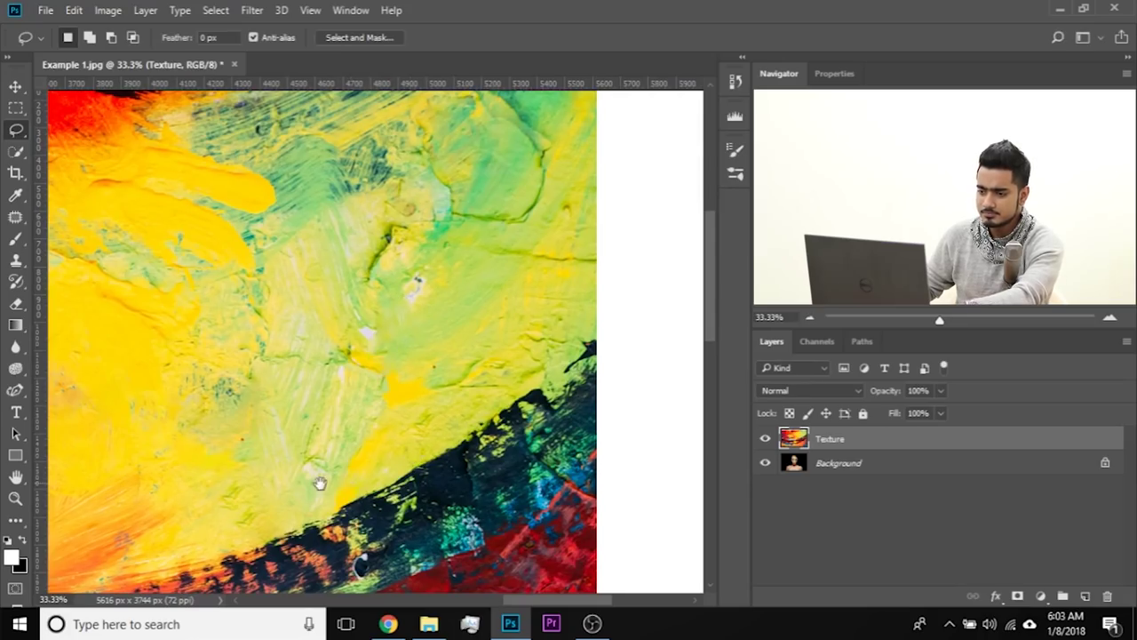
- Lasso the long dark crack in the orange paint near the canvas's lower edge, fill it with Content-Aware, and deselect
left_click_drag(325, 482, 566, 190)
left_click_drag(176, 548, 213, 335)
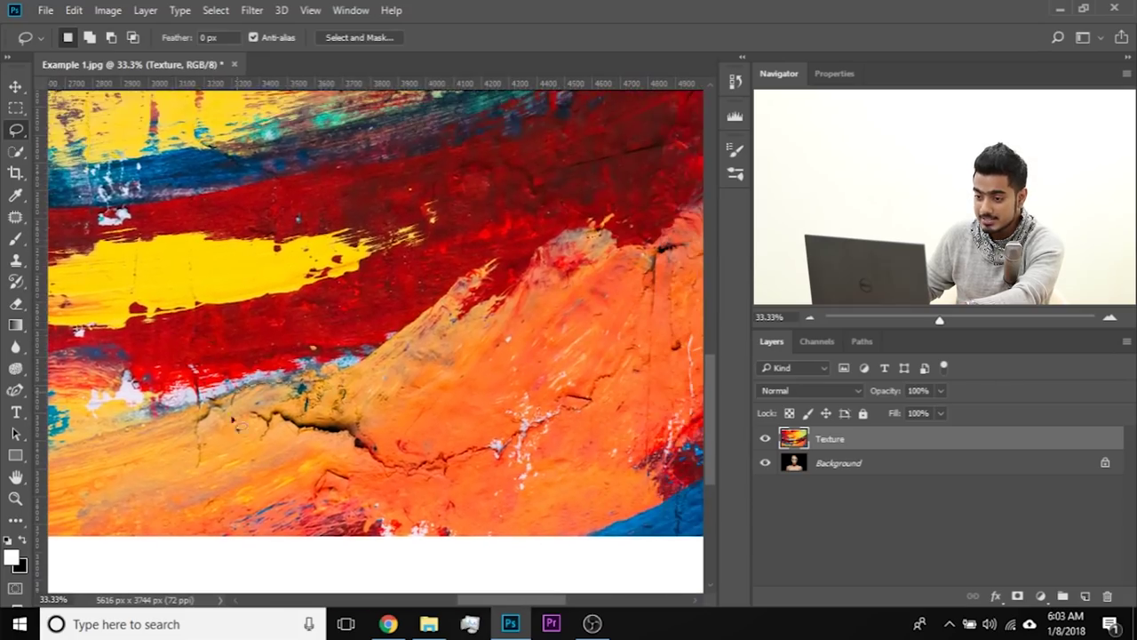
mouse_move(604, 391)
left_mouse_down()
mouse_move(484, 414)
mouse_move(401, 410)
mouse_move(337, 382)
left_mouse_up()
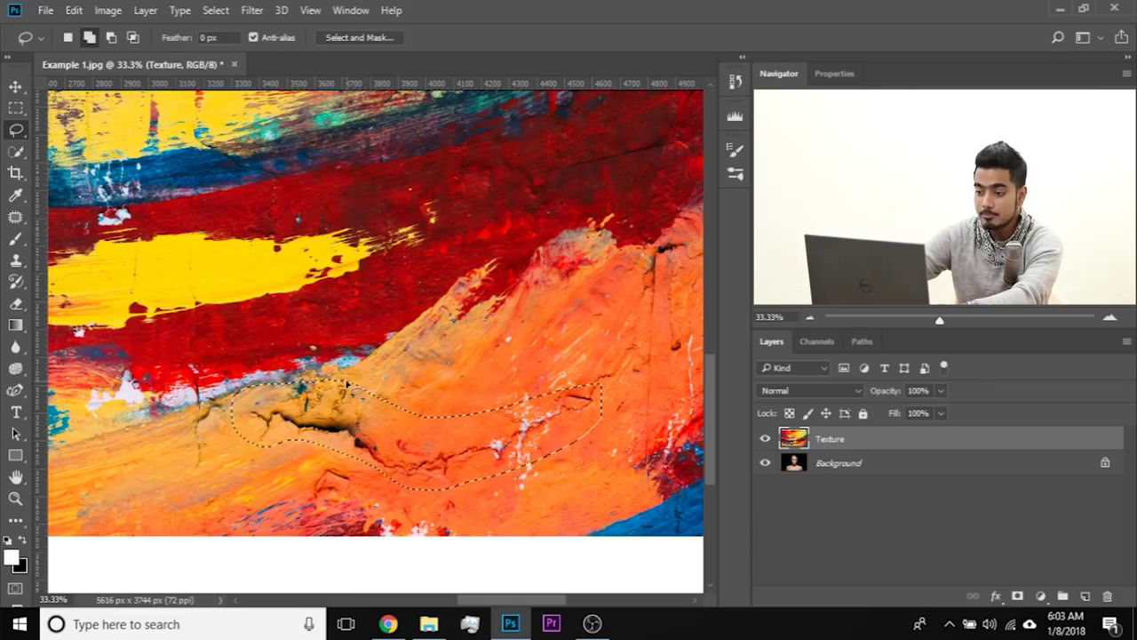
key("shift+F5")
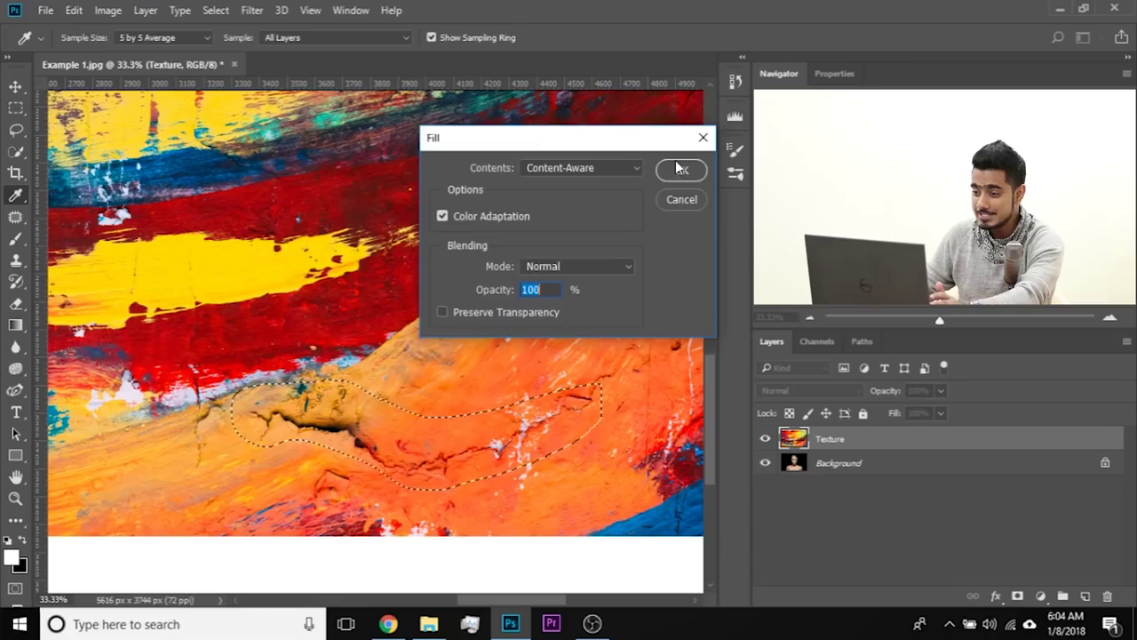
left_click(679, 168)
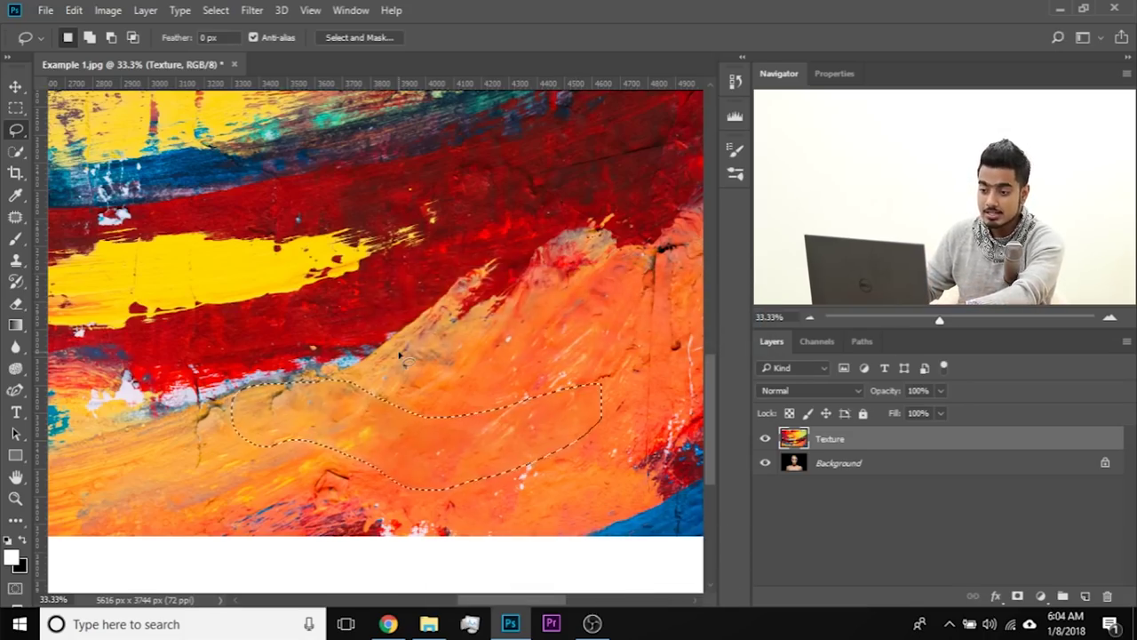
key("ctrl+d")
- Set the Texture layer's blend mode to Multiply
mouse_move(357, 390)
left_mouse_down()
mouse_move(591, 434)
mouse_move(473, 358)
left_mouse_up()
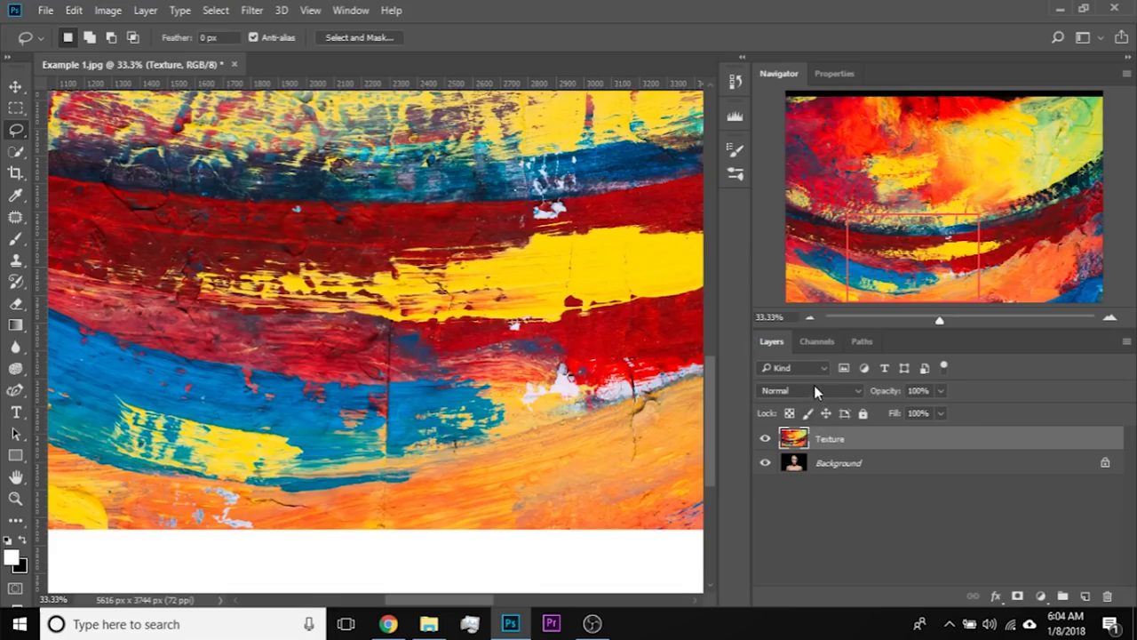
left_click(813, 387)
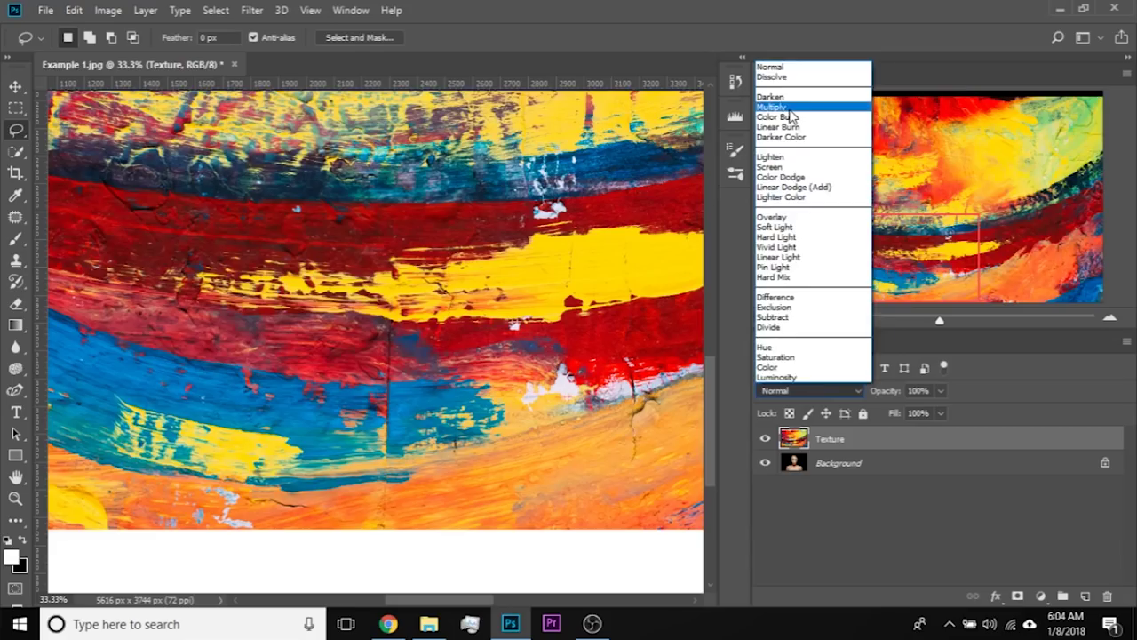
left_click(790, 109)
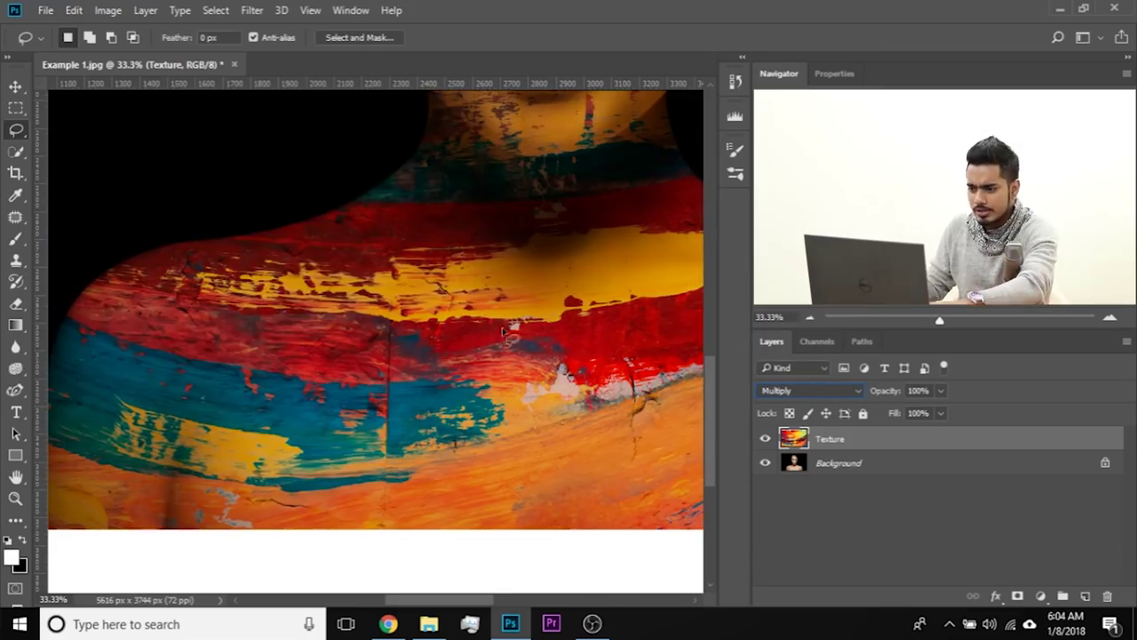
- Examine the blended texture on the forehead, eyes, nose and mouth at 66.67% zoom for distracting cracks
mouse_move(595, 342)
left_mouse_down()
mouse_move(520, 447)
mouse_move(507, 418)
mouse_move(493, 513)
left_mouse_up()
left_click_drag(481, 303, 501, 359)
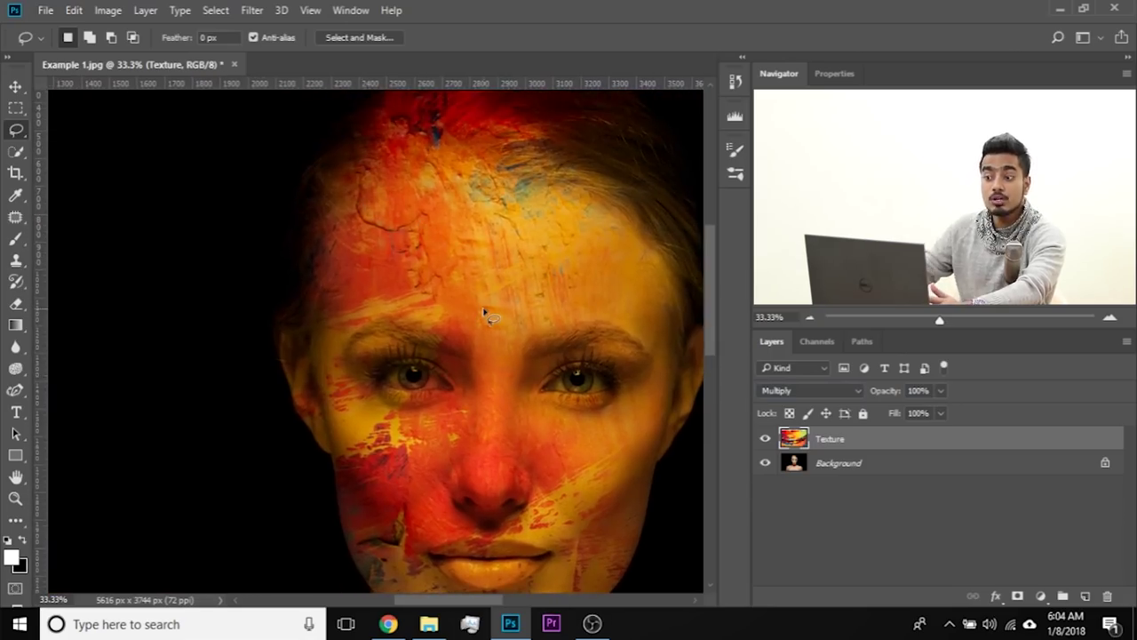
key("ctrl+plus")
key("ctrl+plus")
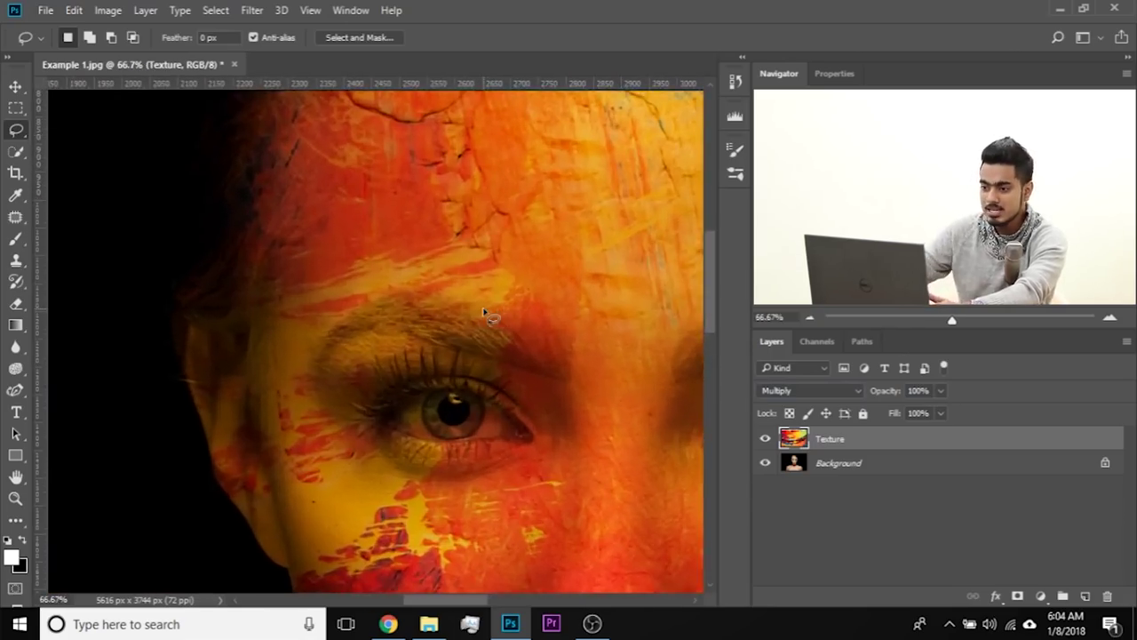
left_click_drag(475, 297, 388, 444)
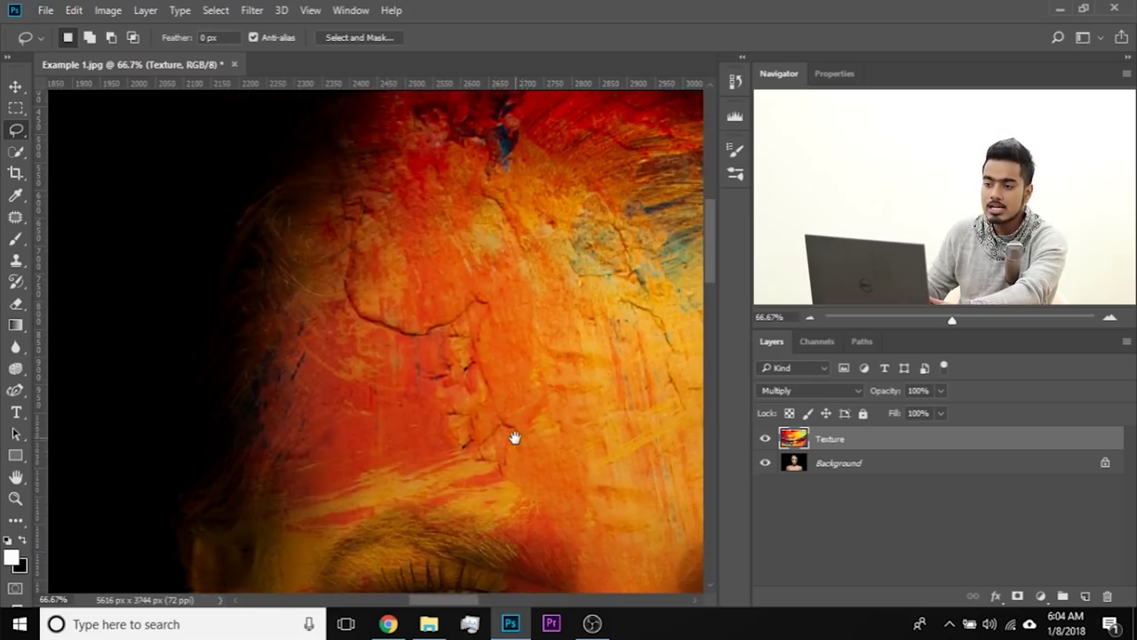
left_click_drag(627, 568, 424, 251)
left_click_drag(441, 384, 421, 199)
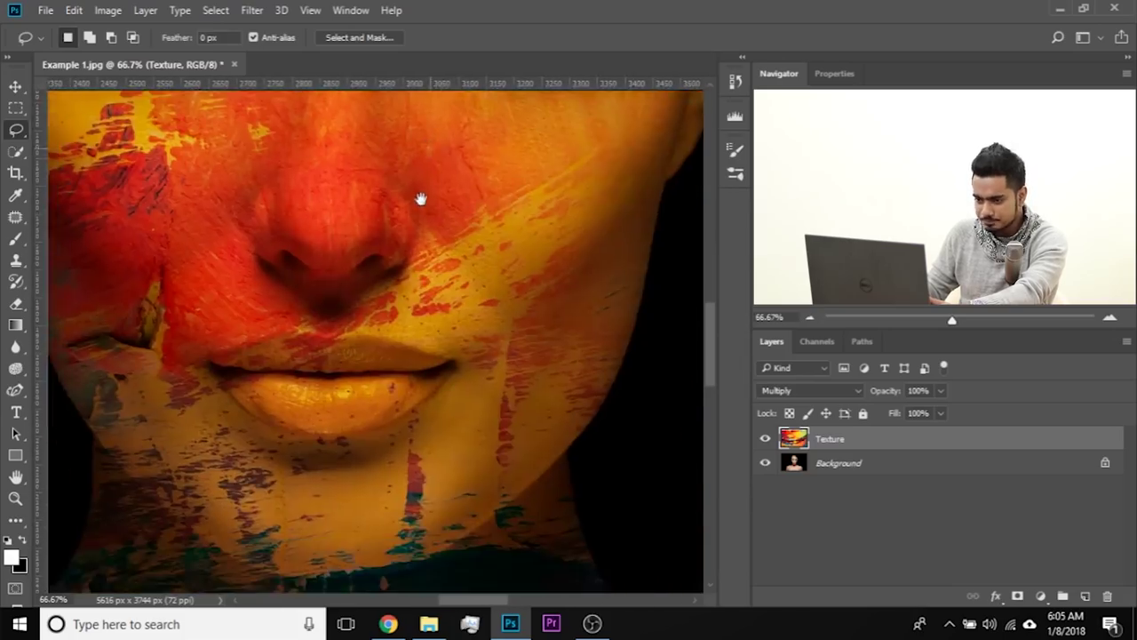
- Lasso the L-shaped crack on the cheek beside the mouth, replace it with a Content-Aware fill, and deselect
left_click_drag(474, 332, 591, 411)
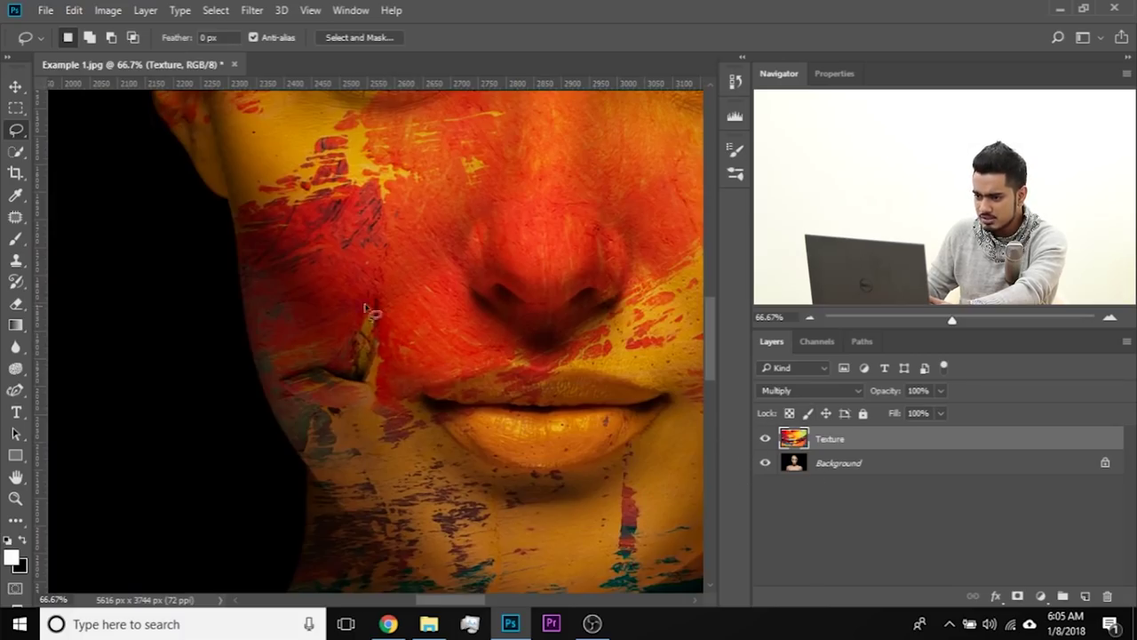
left_click_drag(377, 309, 360, 306)
mouse_move(327, 374)
left_mouse_down()
mouse_move(369, 378)
mouse_move(360, 313)
mouse_move(375, 266)
mouse_move(357, 367)
mouse_move(307, 361)
mouse_move(284, 390)
mouse_move(336, 399)
mouse_move(409, 298)
left_mouse_up()
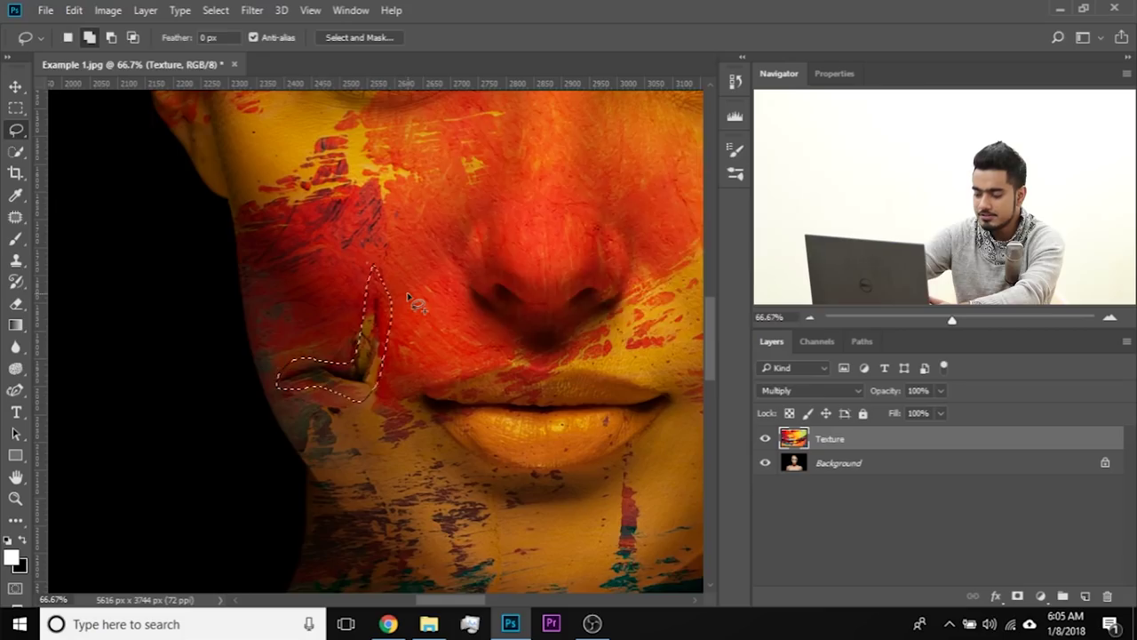
key("shift+BackSpace")
left_click(681, 172)
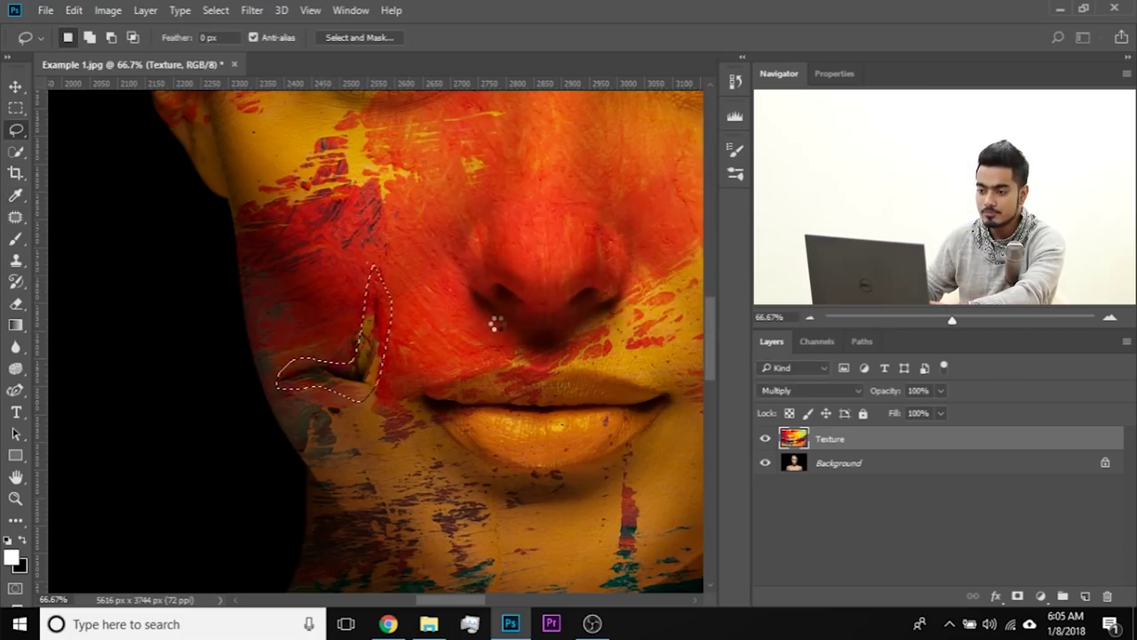
key("ctrl+d")
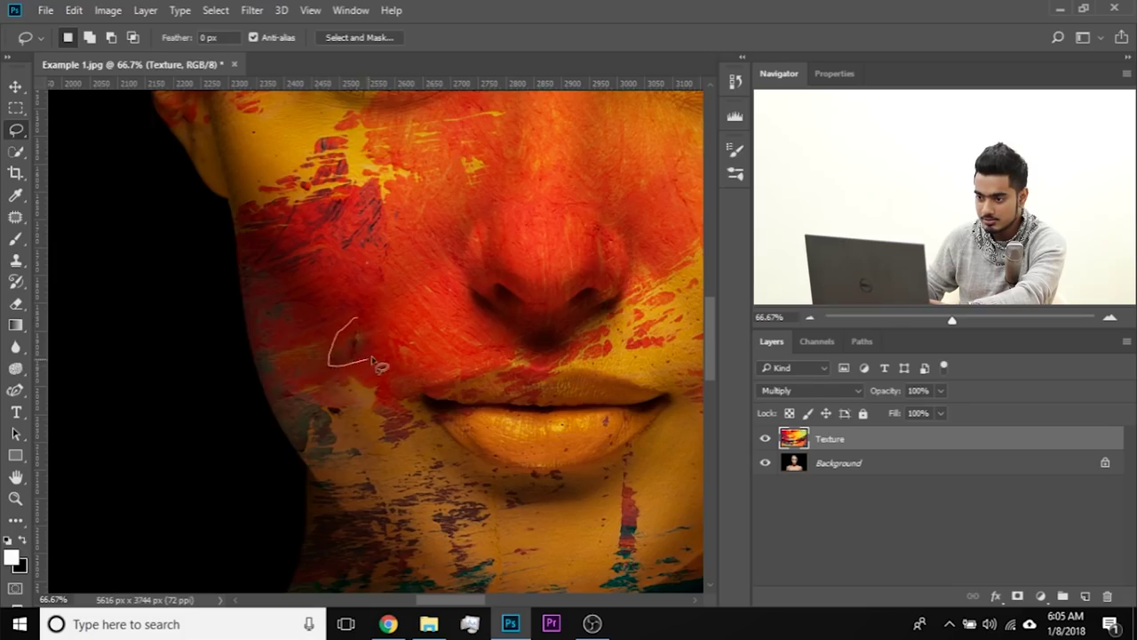
- Clean up the small leftover dark spot on the same cheek with a Content-Aware fill and deselect
key("shift+BackSpace")
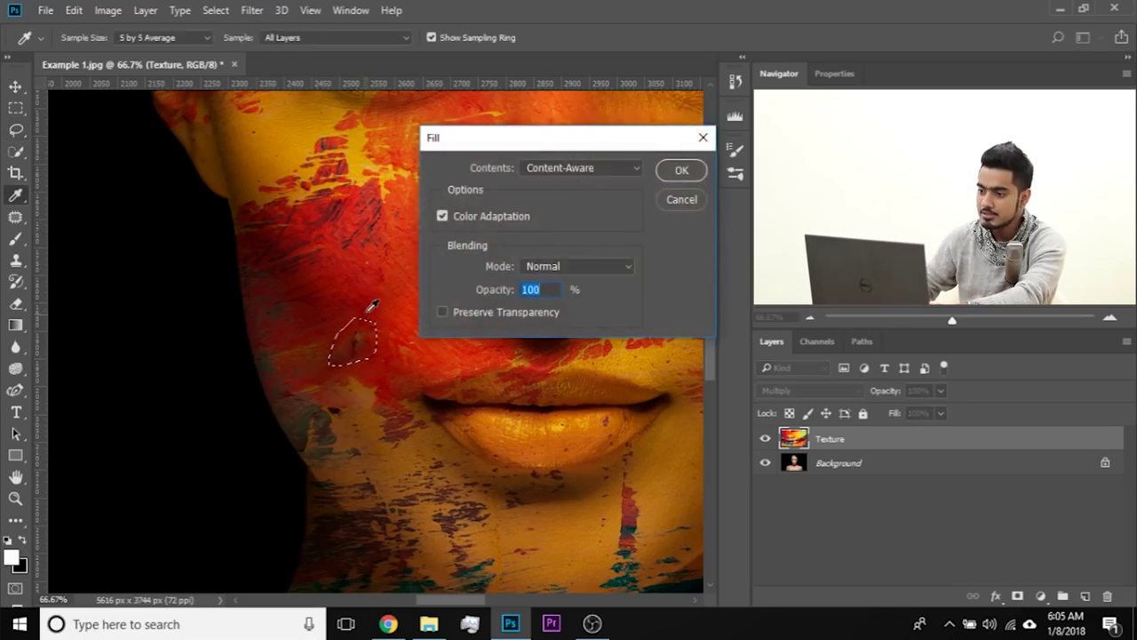
left_click(677, 173)
key("ctrl+d")
- Lasso the vertical crack running from the red stripe into the orange paint on the chest and fill it with Content-Aware
scroll(477, 361, "down", 10)
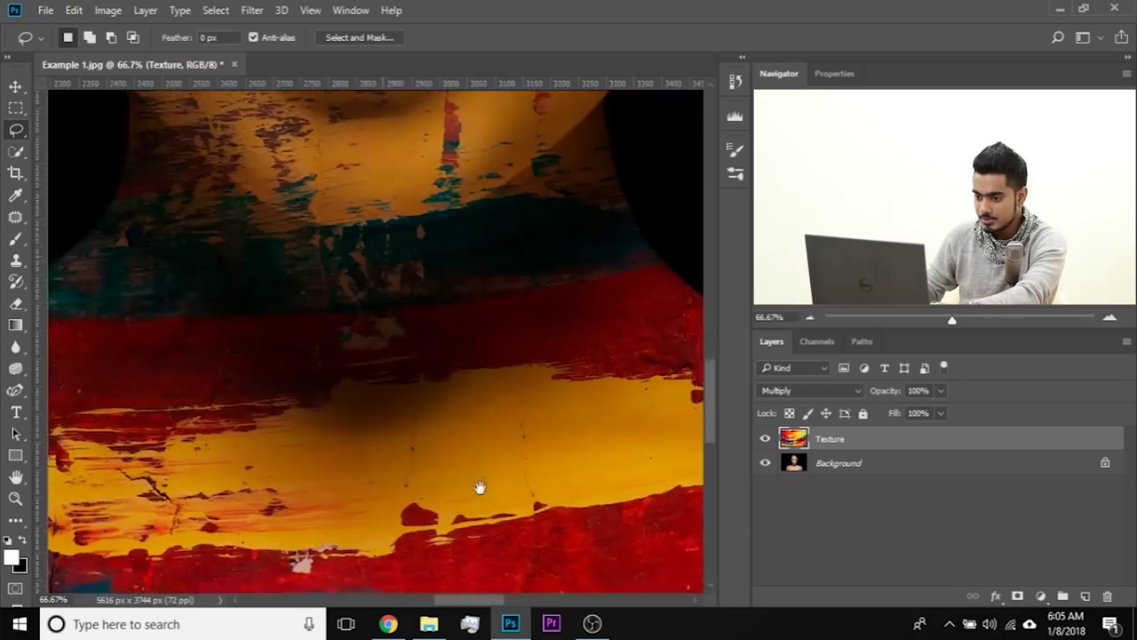
left_click_drag(479, 487, 637, 276)
left_click_drag(230, 460, 436, 470)
left_click_drag(650, 500, 399, 503)
left_click_drag(525, 332, 314, 383)
left_click_drag(521, 423, 302, 365)
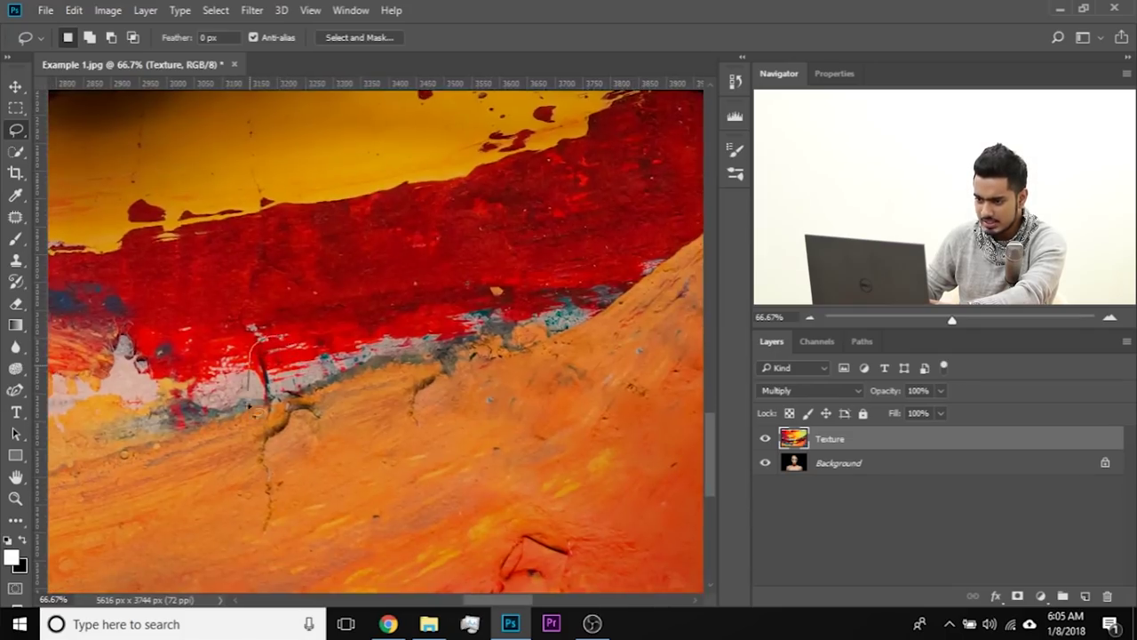
left_click_drag(306, 388, 267, 342)
key("shift+F5")
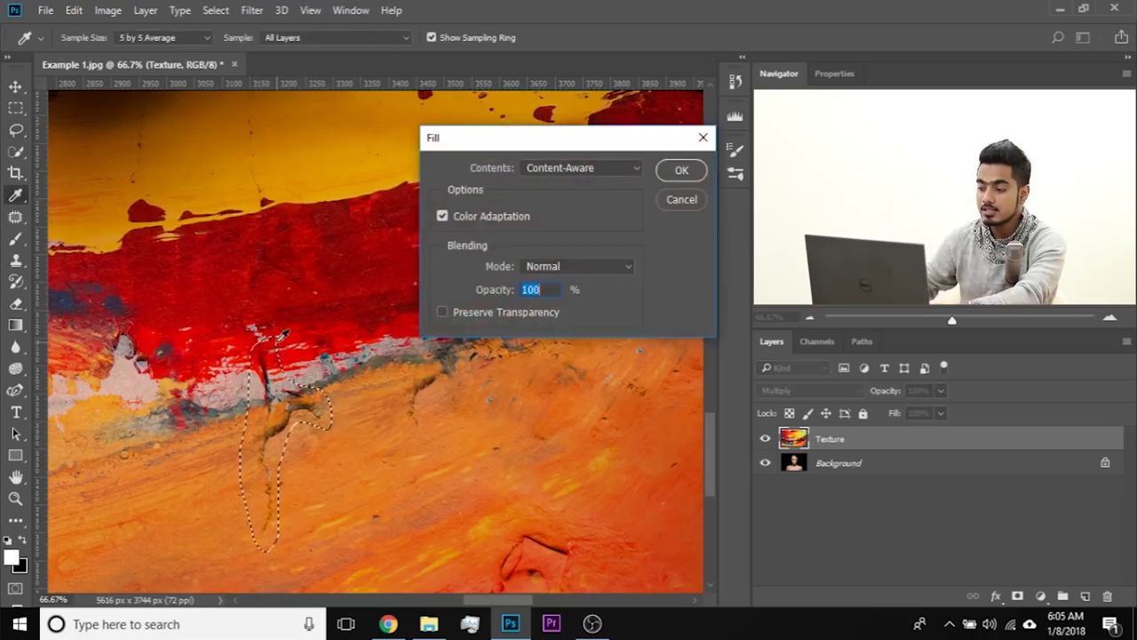
key("Return")
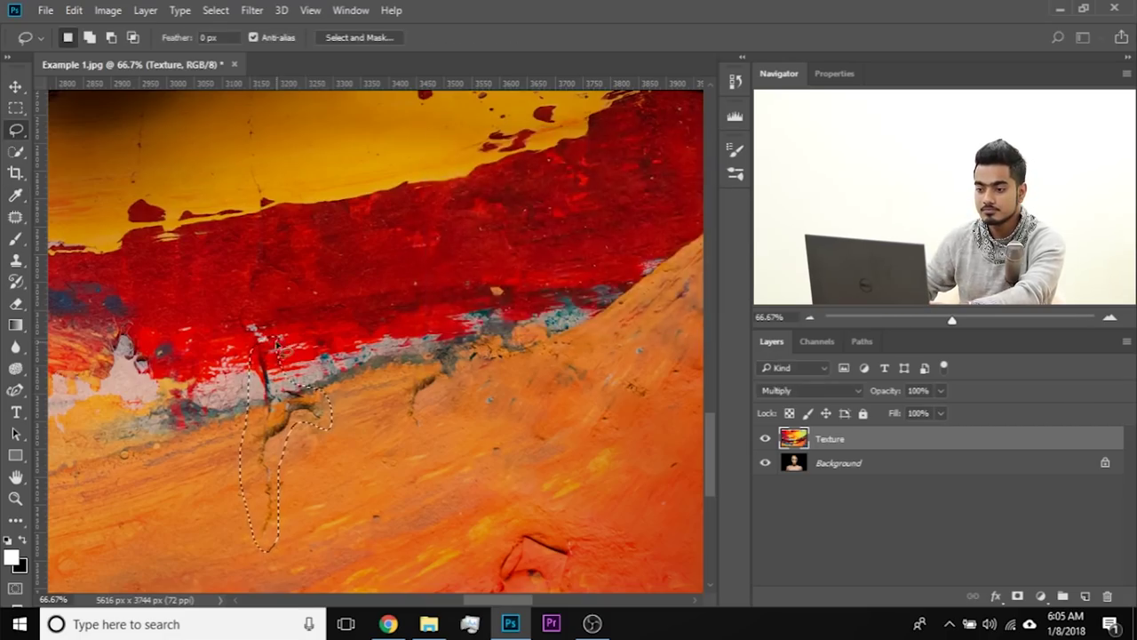
- Lasso the crack in the lower orange paint above the blue and purple streaks, fill it with Content-Aware, and deselect
key("ctrl+d")
left_click_drag(515, 508, 375, 297)
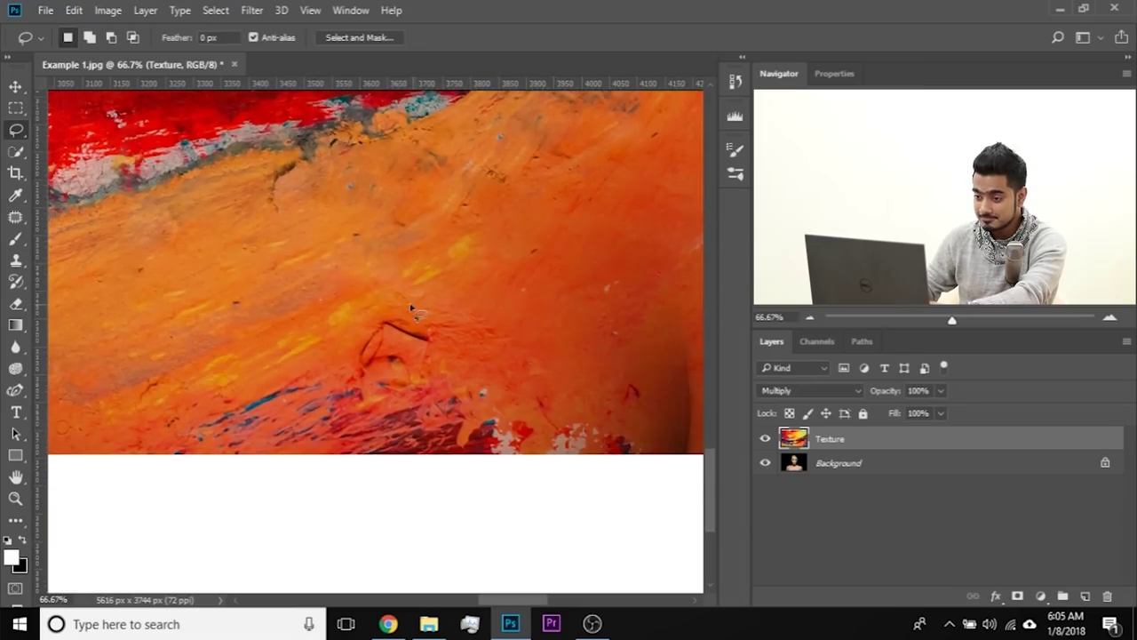
left_click_drag(459, 359, 415, 319)
key("shift+F5")
left_click(681, 170)
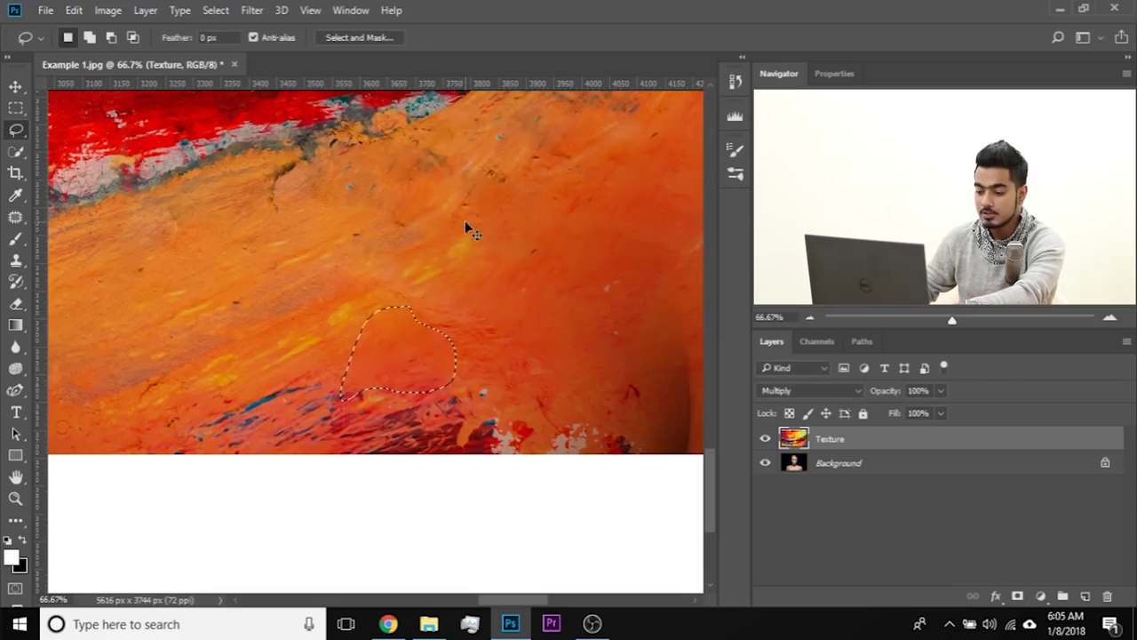
key("ctrl+d")
- Examine the whole portrait with the cleaned-up paint texture across the face, neck and shoulders
key("ctrl+minus")
key("ctrl+minus")
key("ctrl+minus")
key("ctrl+minus")
key("ctrl+minus")
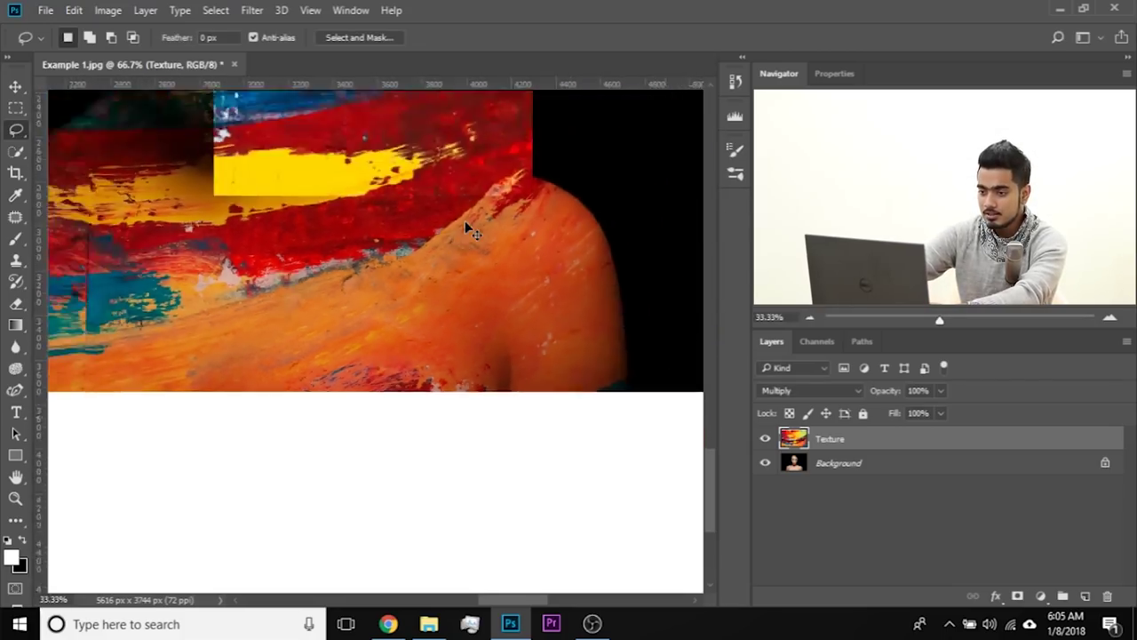
key("ctrl+minus")
key("ctrl+plus")
key("ctrl+plus")
key("ctrl+minus")
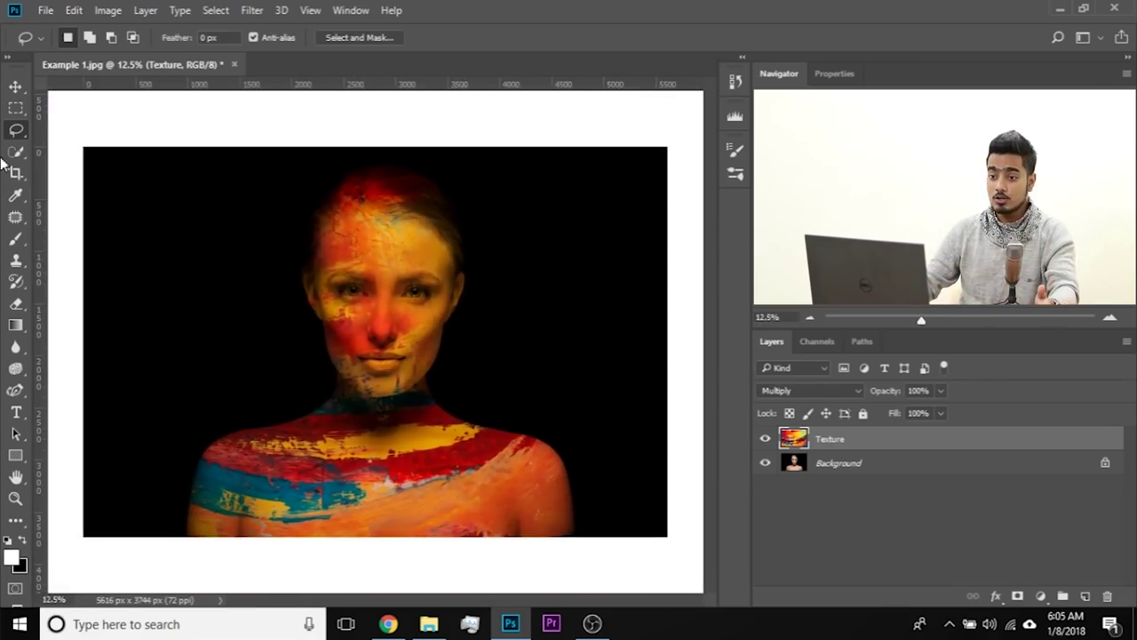
- Reposition the Texture layer slightly upward over the face and body with the Move tool
left_click(13, 88)
left_click_drag(423, 329, 419, 313)
key("Up")
key("Up")
key("Up")
key("Up")
key("Up")
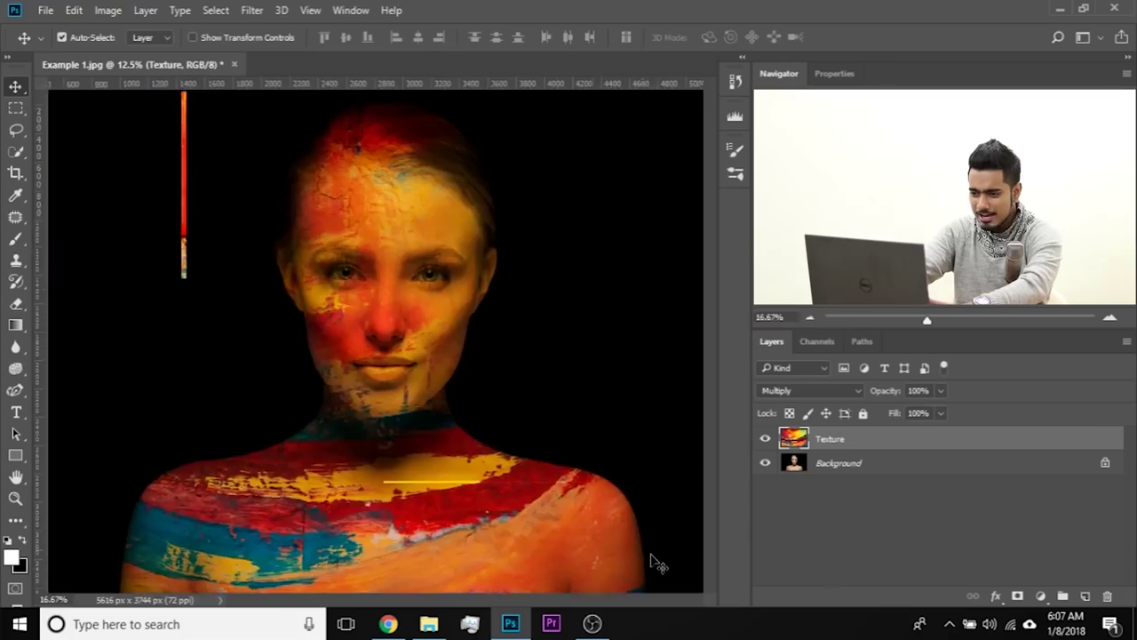
- Examine how the repositioned texture sits on the face, lips, neck and upper chest at 50% zoom
key("ctrl+plus")
key("ctrl+plus")
key("ctrl+plus")
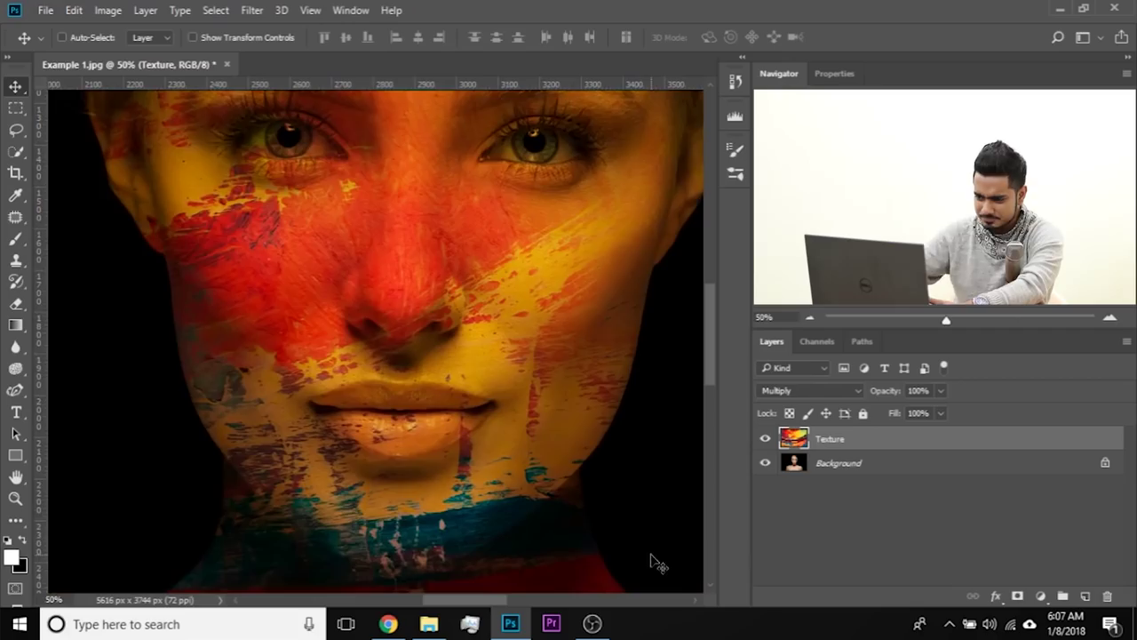
scroll(439, 246, "down", 5)
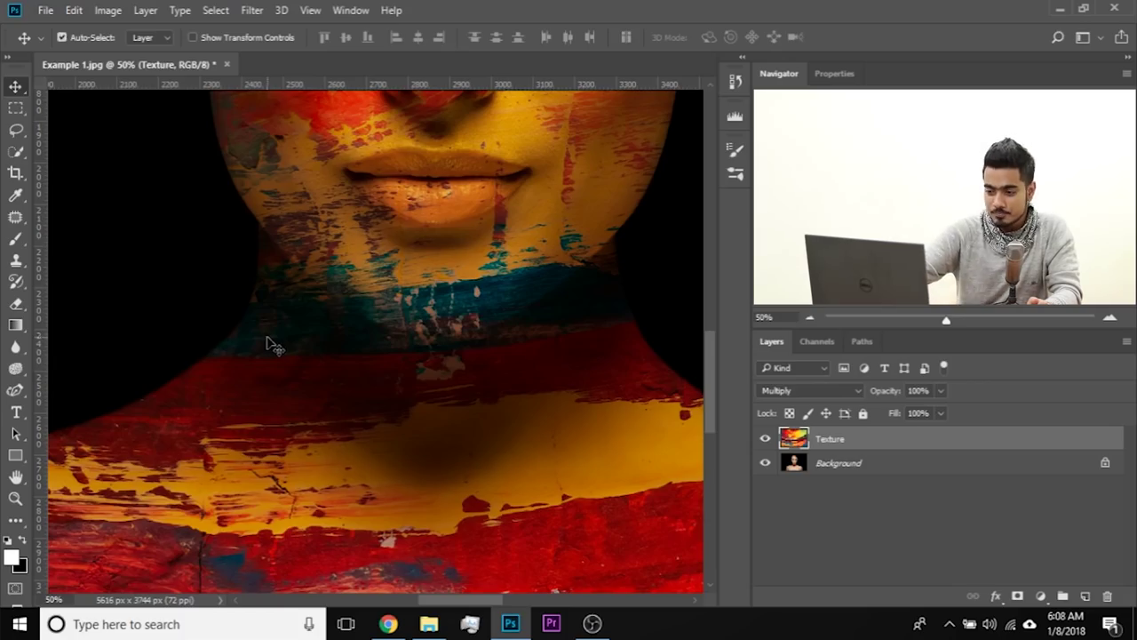
key("ctrl+minus")
key("ctrl+minus")
key("ctrl+minus")
key("ctrl+minus")
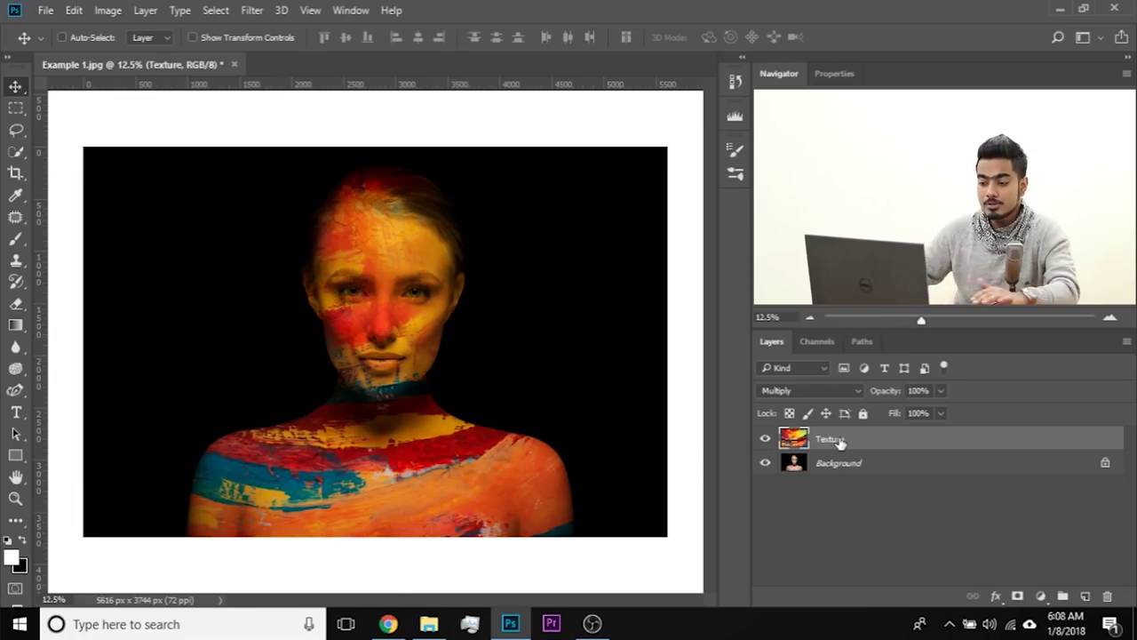
- Duplicate the Texture layer and rename the copy Face
key("ctrl+j")
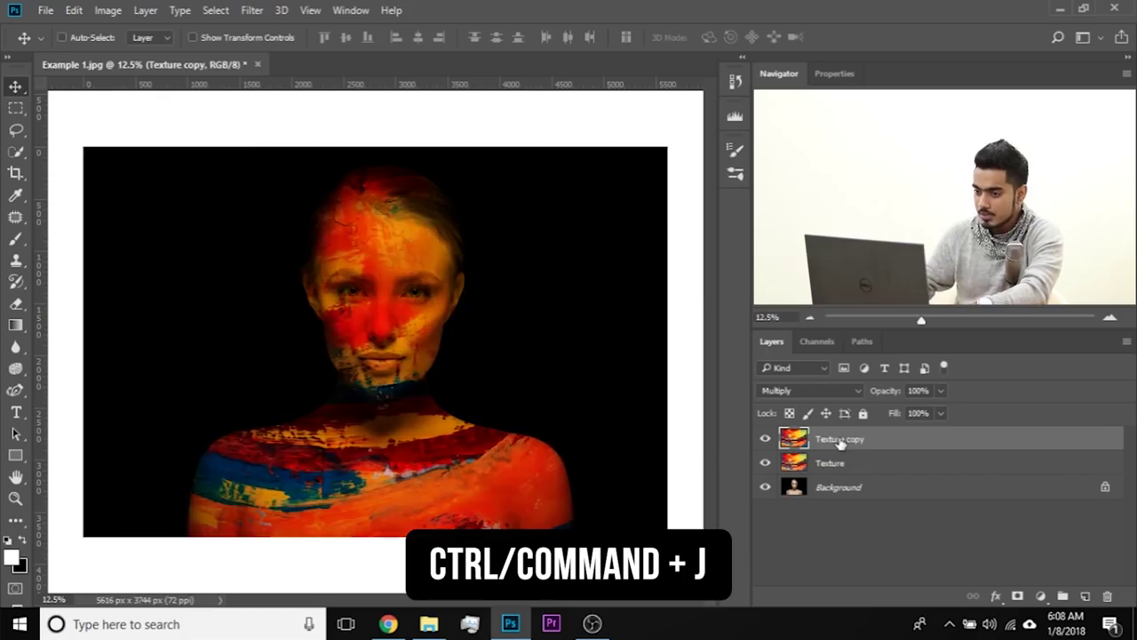
double_click(839, 439)
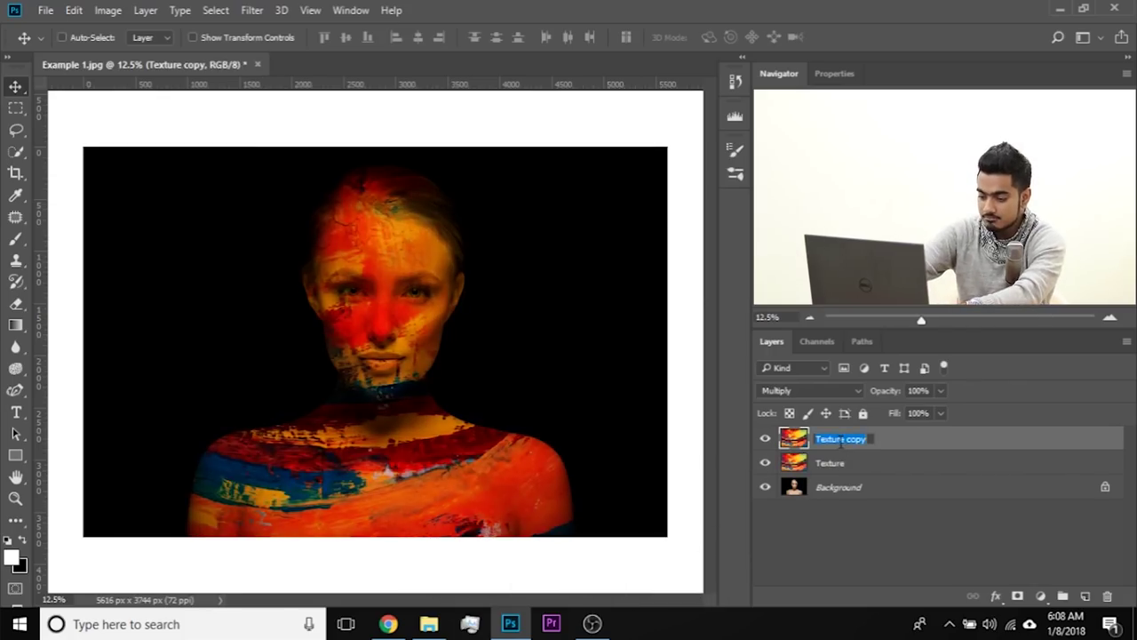
type("Face")
key("Return")
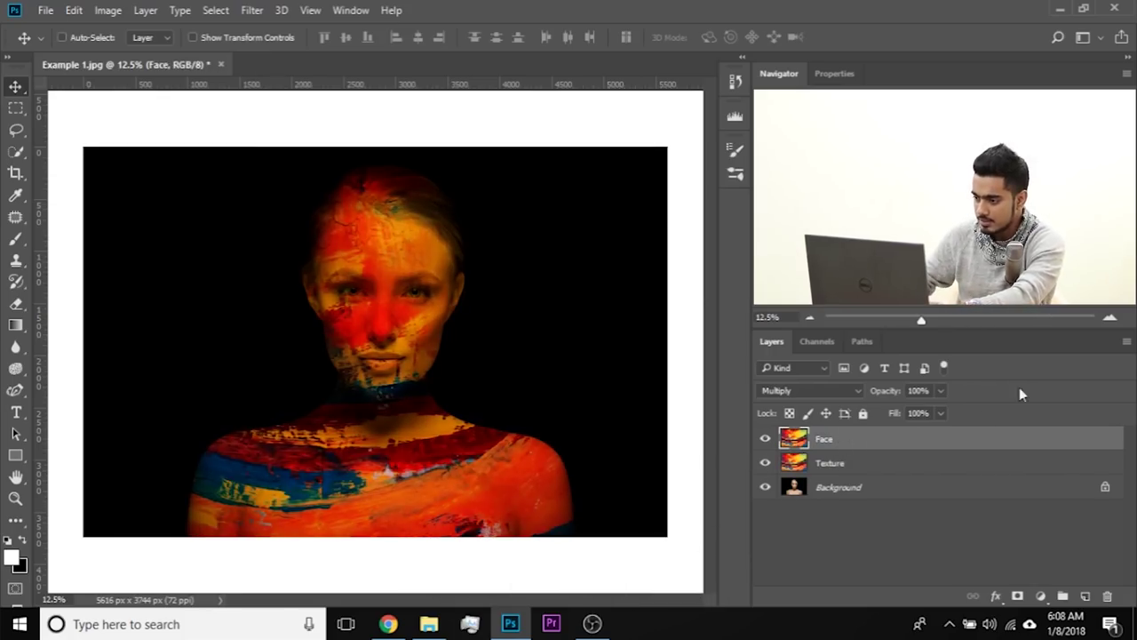
- Rename the original Texture layer Body
double_click(839, 462)
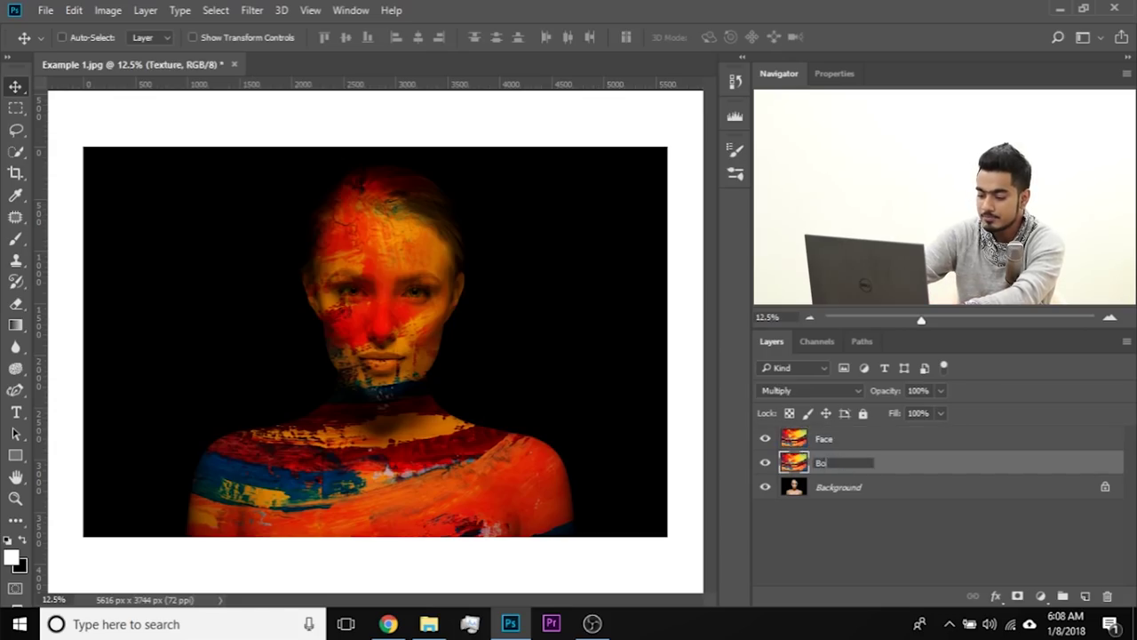
type("Body")
key("Return")
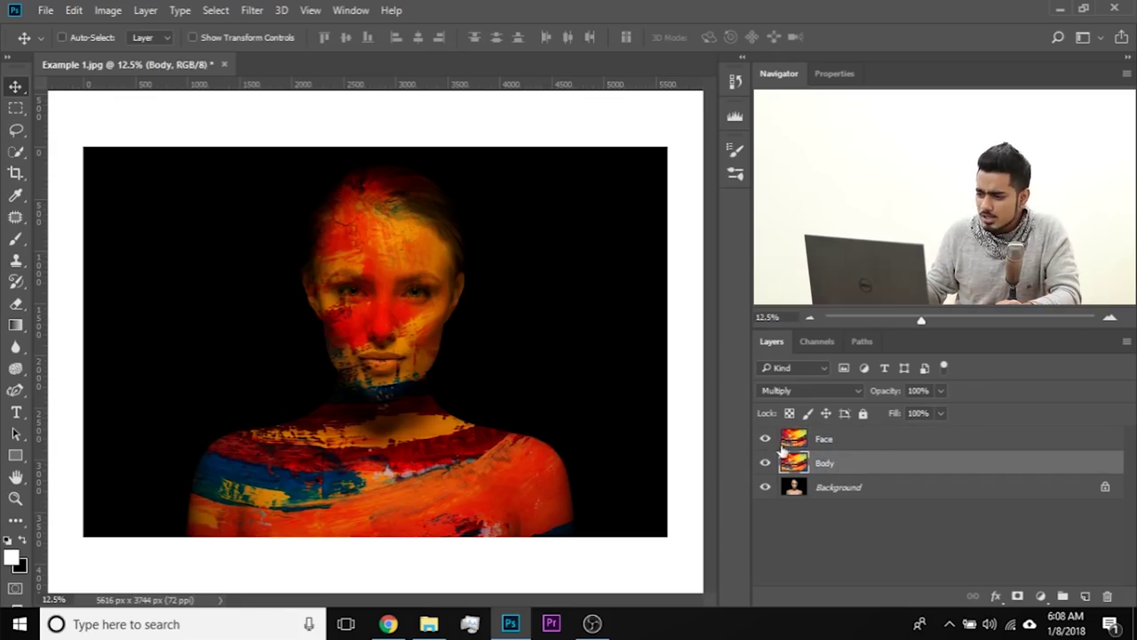
- Hide the Face and Body layers to expose the untextured portrait
left_click(766, 439)
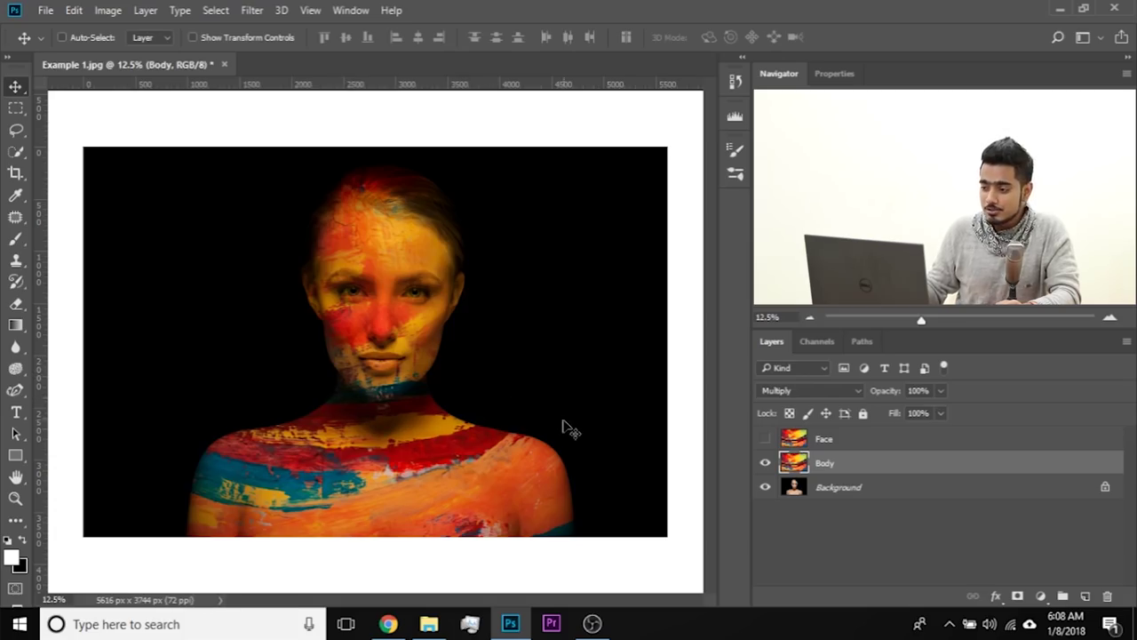
key("ctrl+plus")
key("ctrl+plus")
key("ctrl+plus")
key("ctrl+plus")
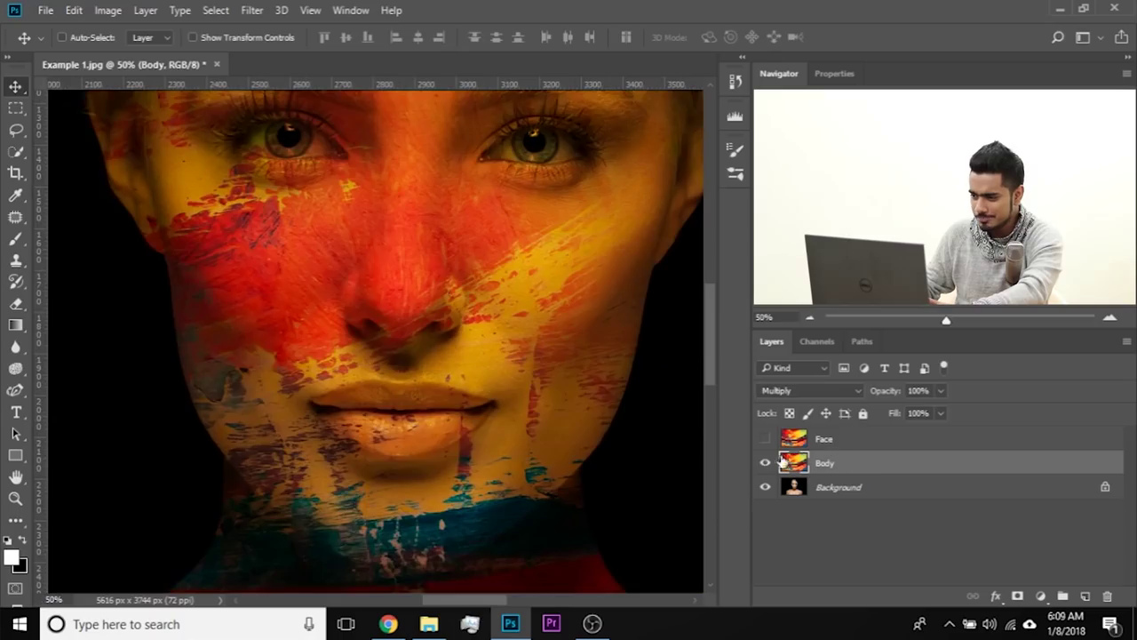
left_click(765, 463)
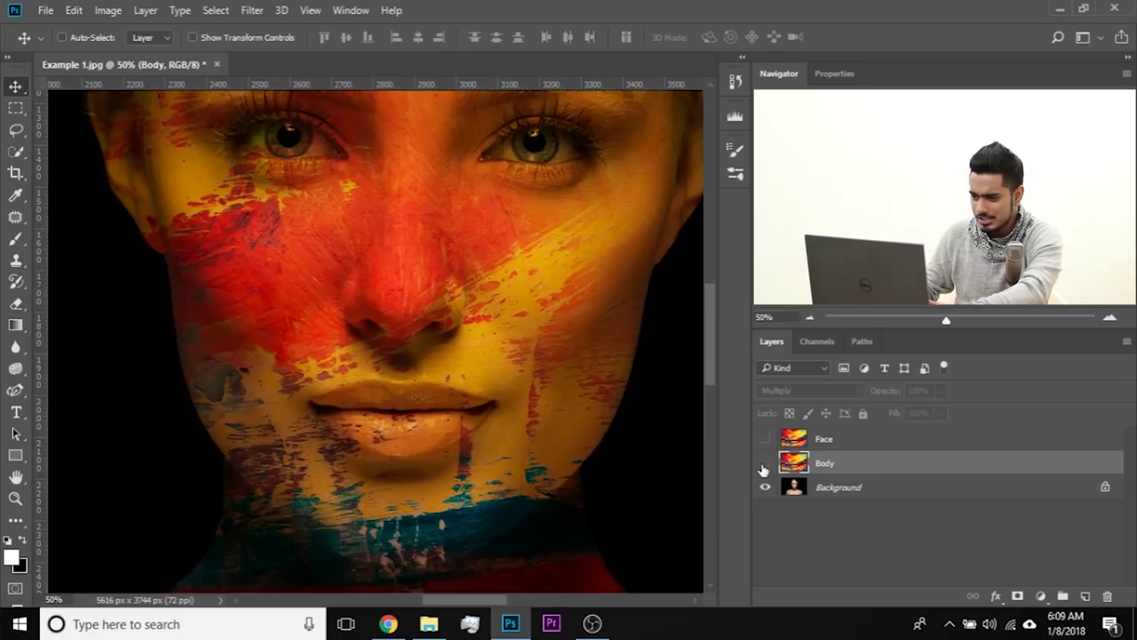
- Start a Pen tool path with an anchor on the jaw edge, just above where the jaw meets the neck
scroll(399, 355, "down", 5)
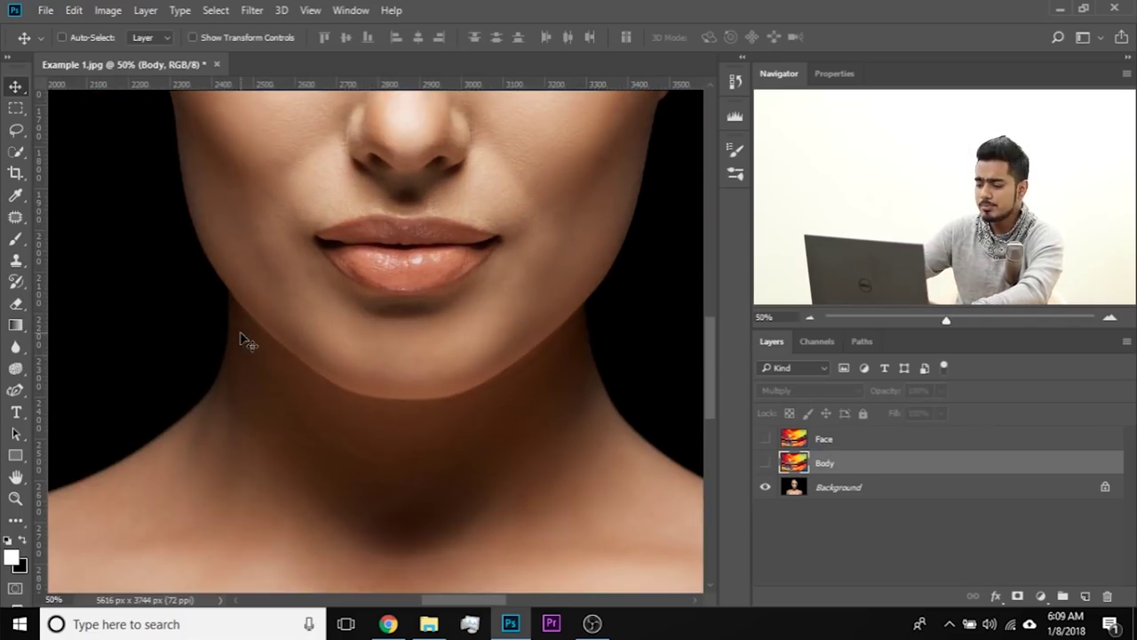
key("ctrl+plus")
key("ctrl+plus")
key("ctrl+plus")
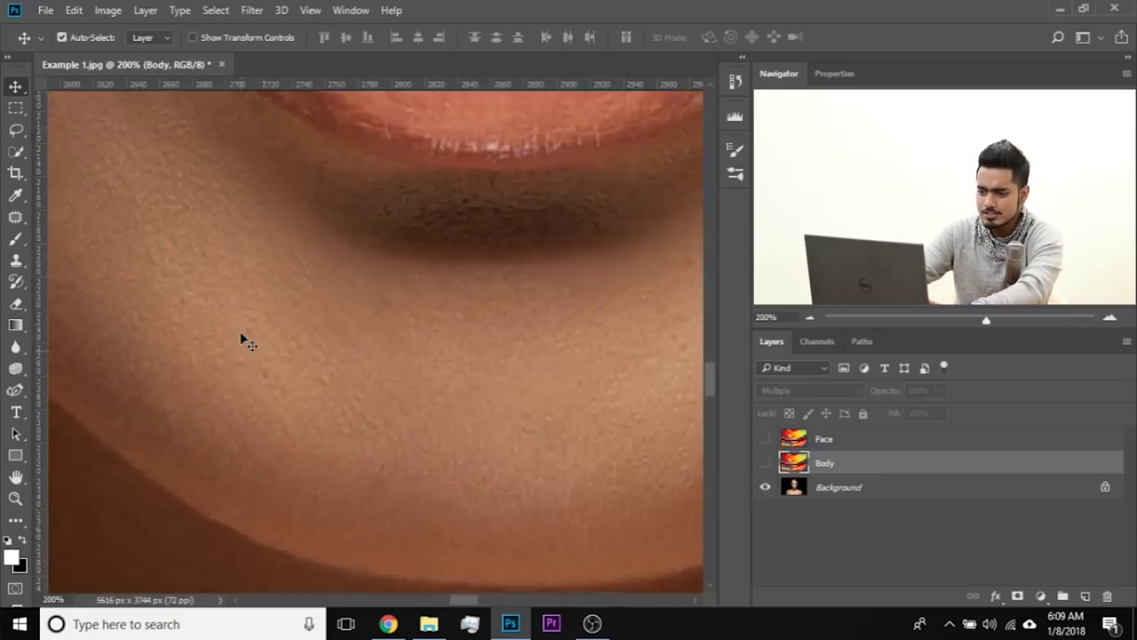
key("ctrl+minus")
left_click_drag(199, 310, 265, 385)
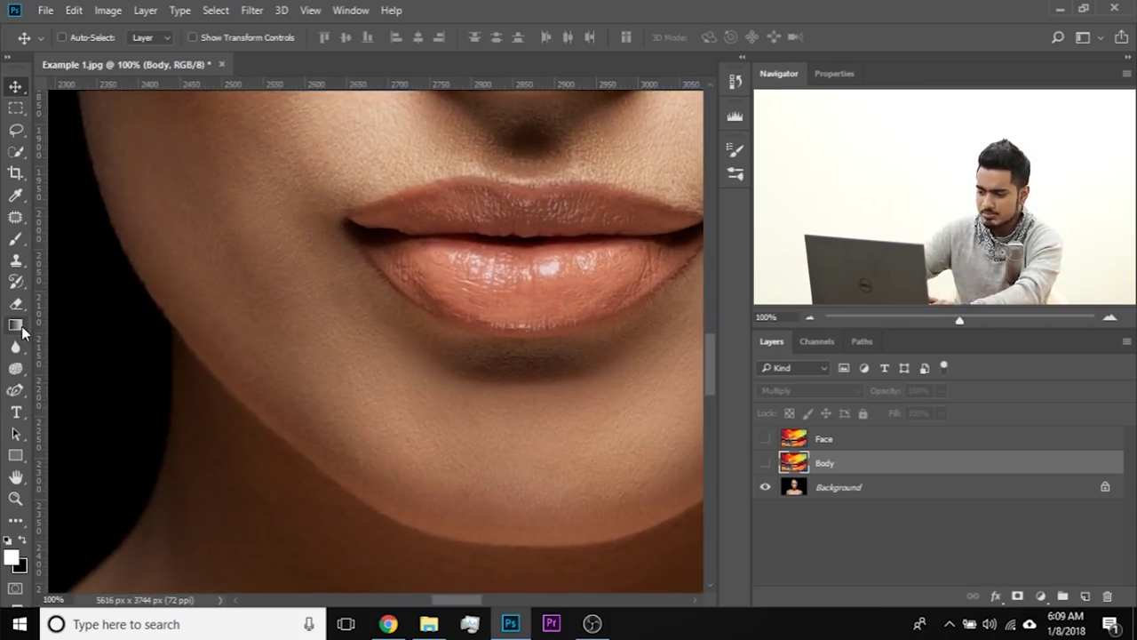
key("p")
right_click(16, 396)
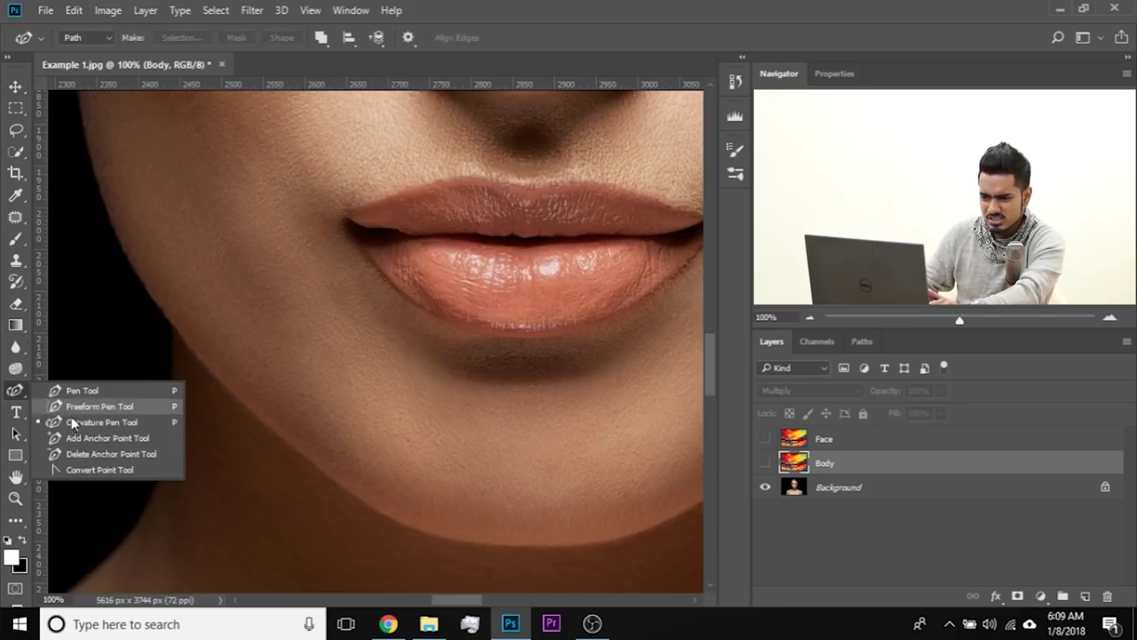
left_click(82, 392)
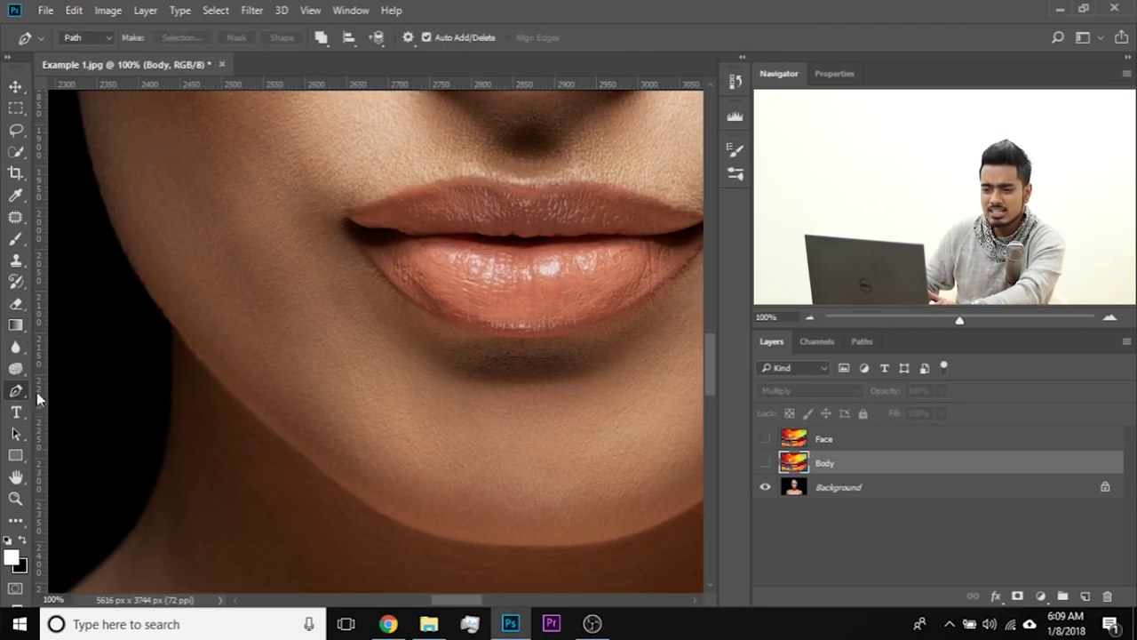
left_click_drag(160, 330, 140, 320)
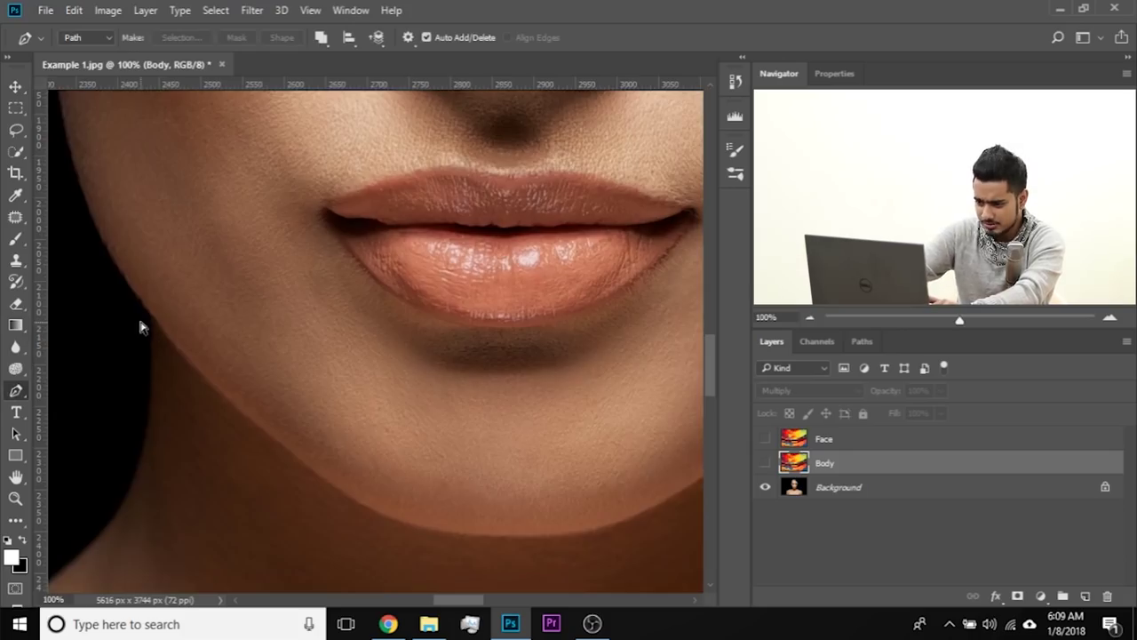
key("ctrl+plus")
left_click_drag(229, 316, 465, 424)
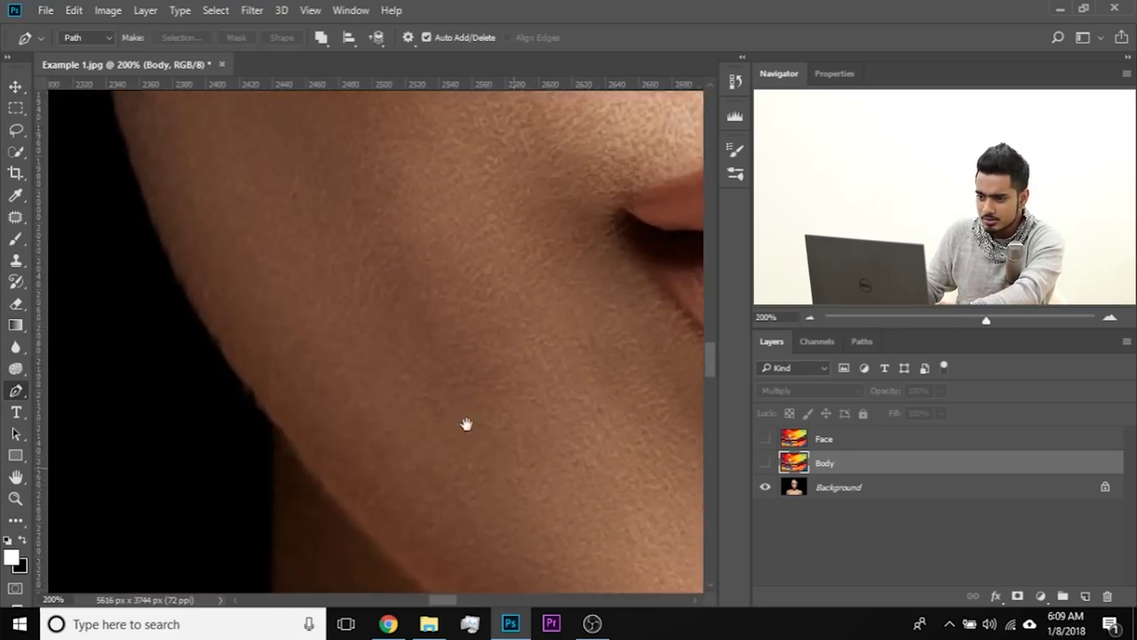
left_click(202, 314)
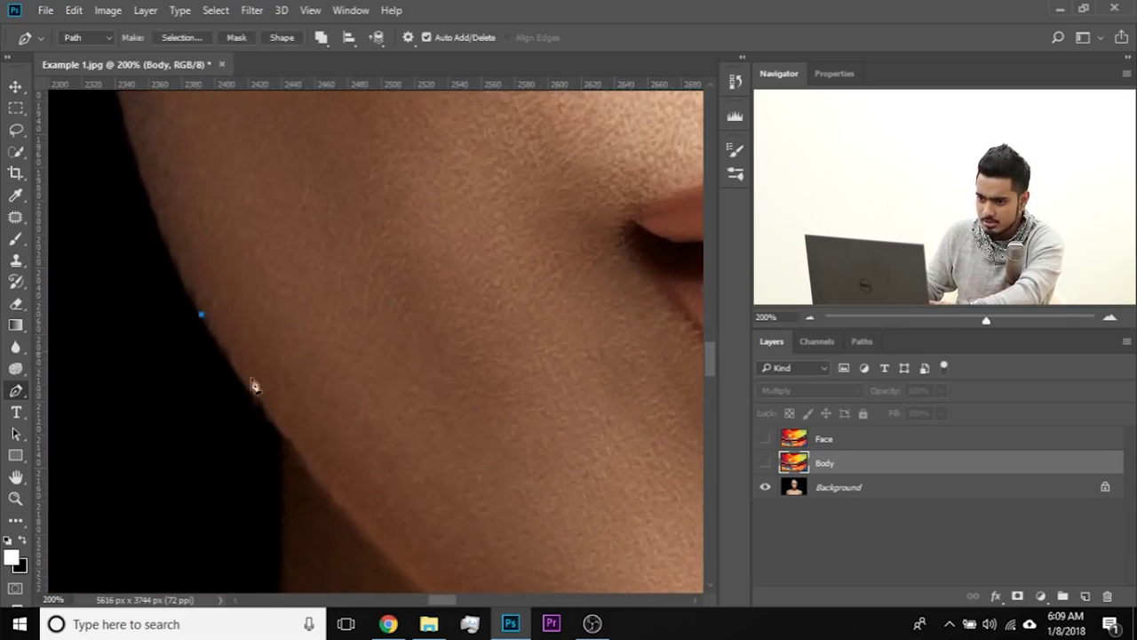
- Add a curved anchor farther along the jawline near the chin, extending the path from its starting point
left_click_drag(392, 475, 188, 178)
left_click_drag(395, 360, 361, 370)
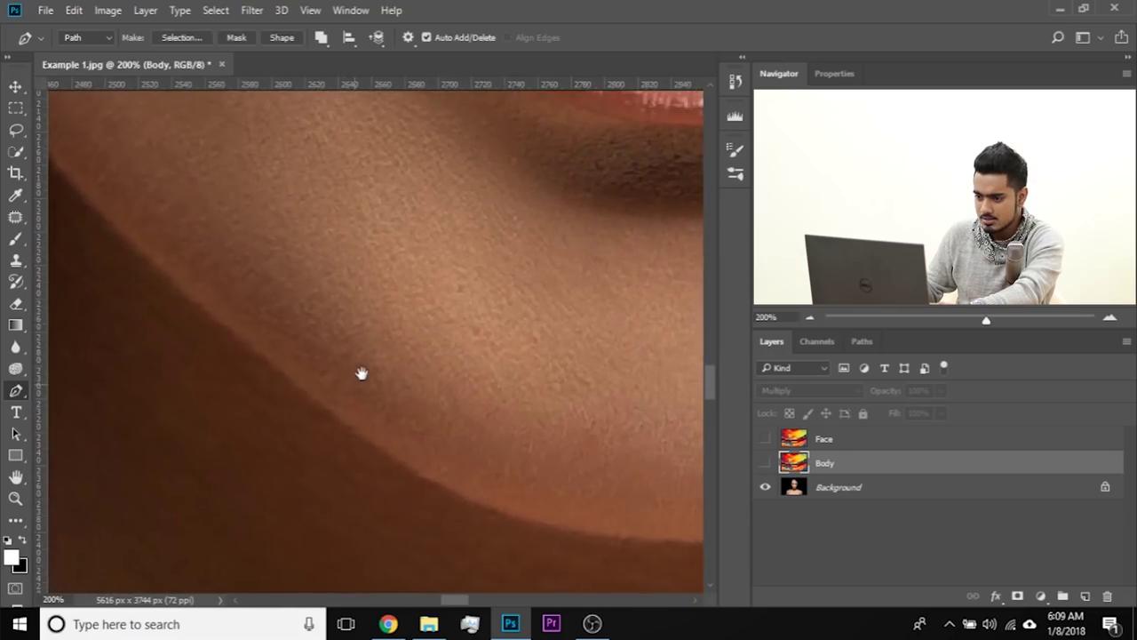
left_click_drag(417, 477, 563, 546)
left_click_drag(279, 341, 453, 454)
left_click_drag(366, 347, 272, 246)
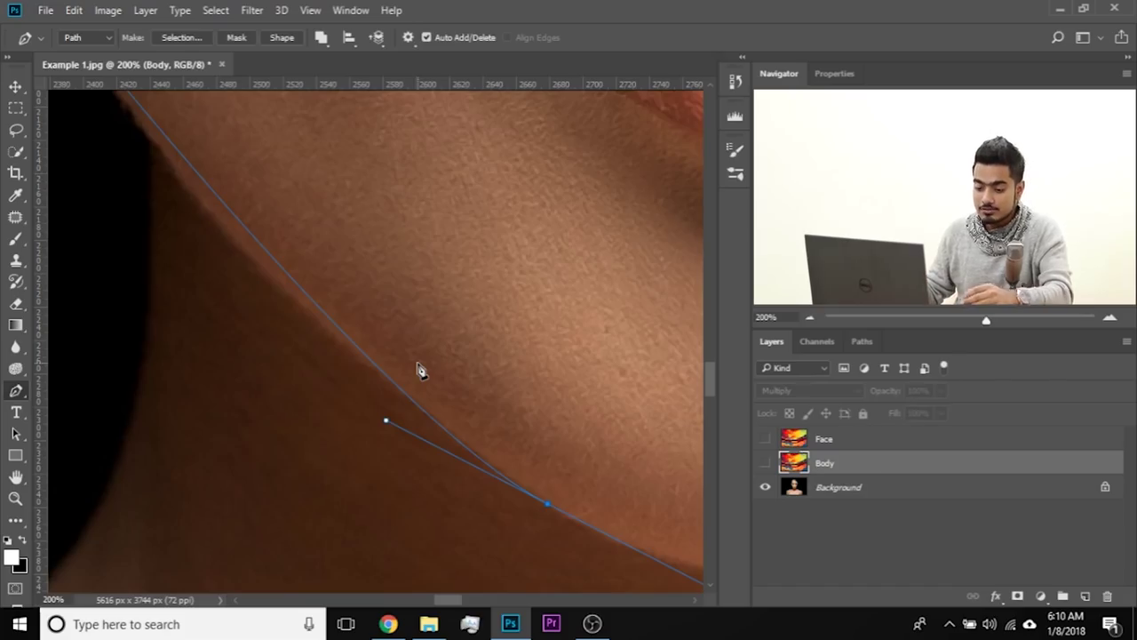
- Adjust the direction handle of the second anchor to bend the path segment along the jaw edge
left_click_drag(381, 422, 223, 305)
left_click_drag(221, 246, 325, 366)
left_click_drag(326, 457, 325, 448)
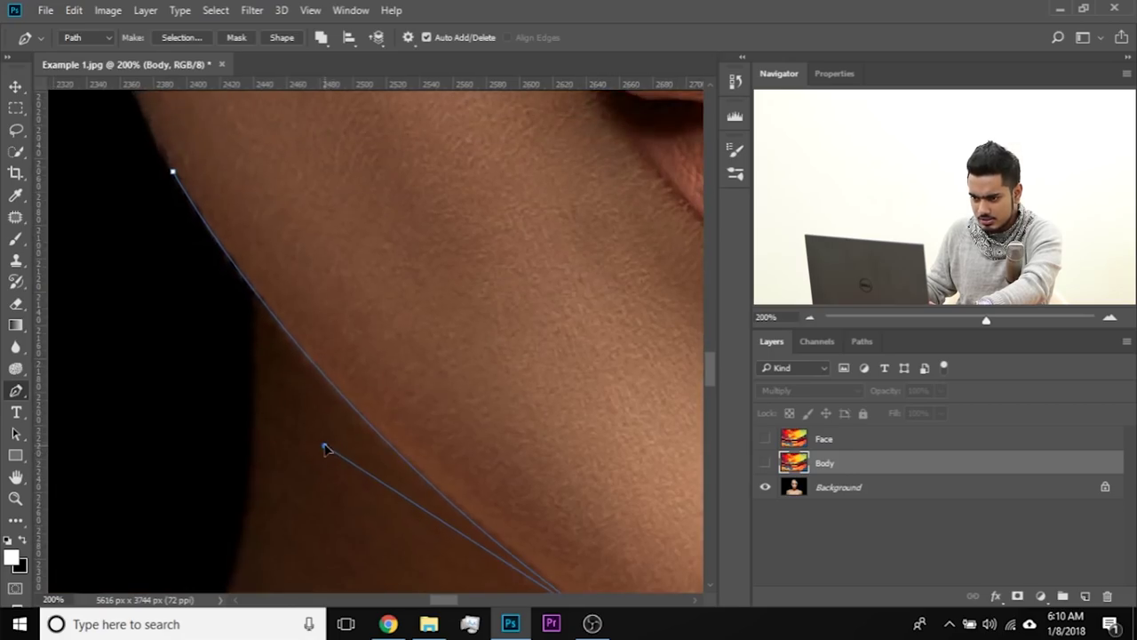
- Add a curved anchor under the chin and shorten the previous anchor's handle to fit the segment to the chin edge
left_click_drag(446, 400, 195, 295)
left_click_drag(284, 331, 332, 362)
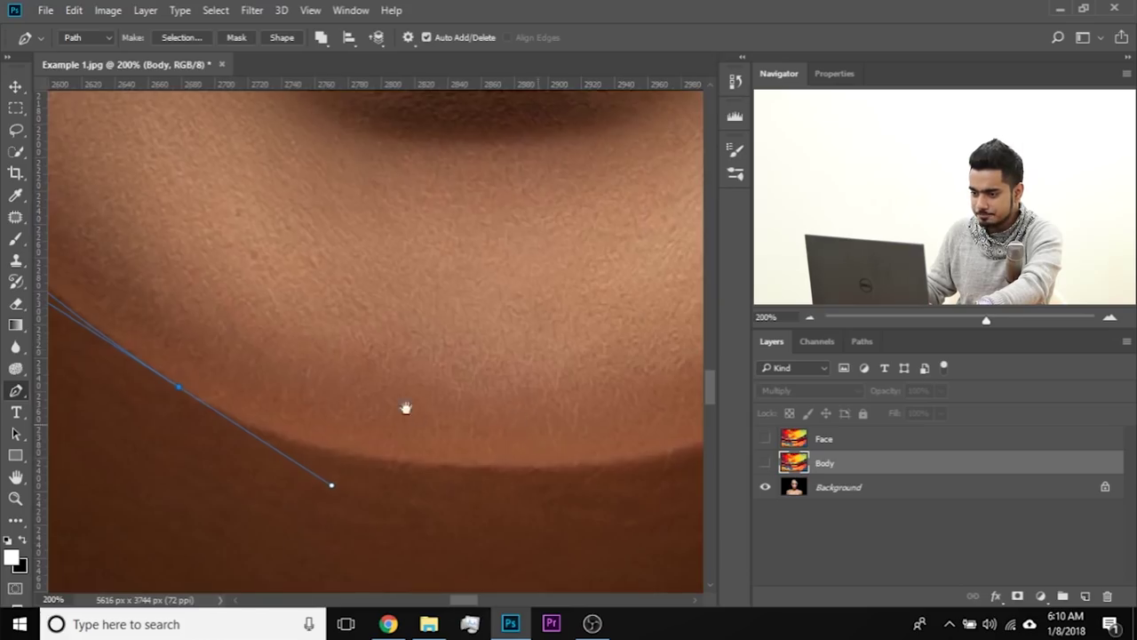
left_click_drag(406, 406, 236, 379)
left_click_drag(321, 437, 379, 449)
left_click_drag(299, 452, 354, 458)
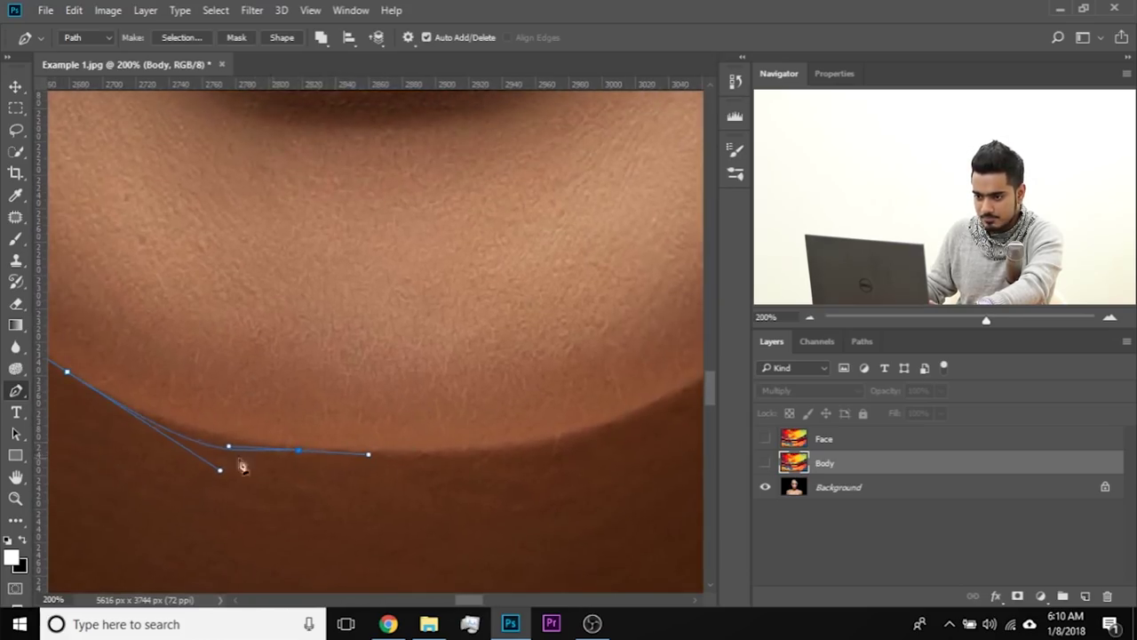
left_click_drag(227, 366, 318, 452)
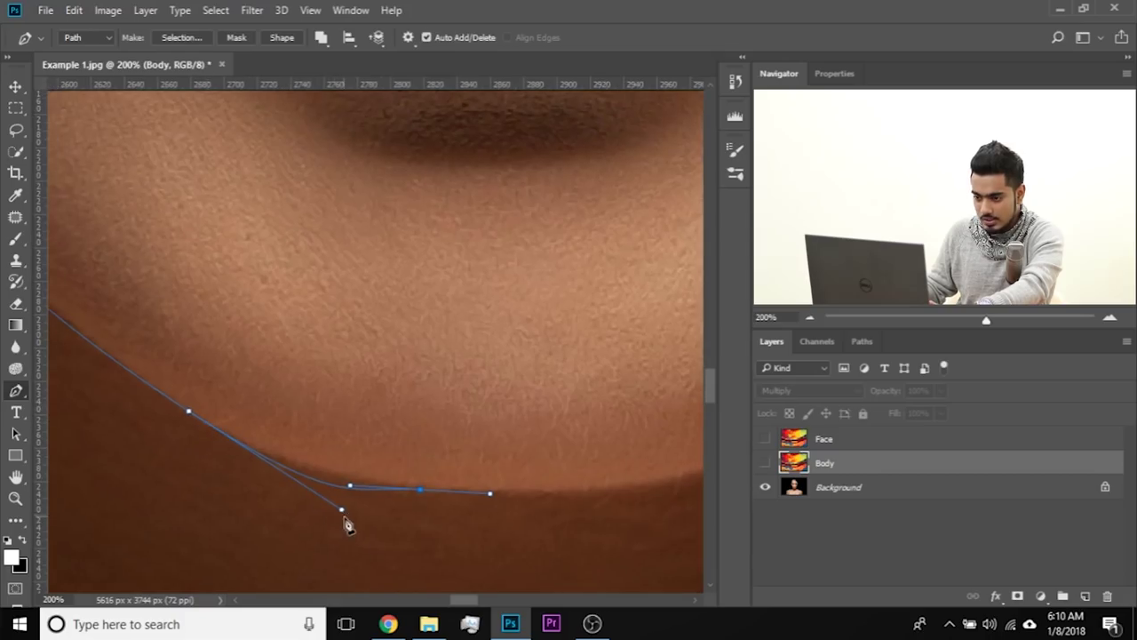
left_click_drag(343, 514, 255, 461)
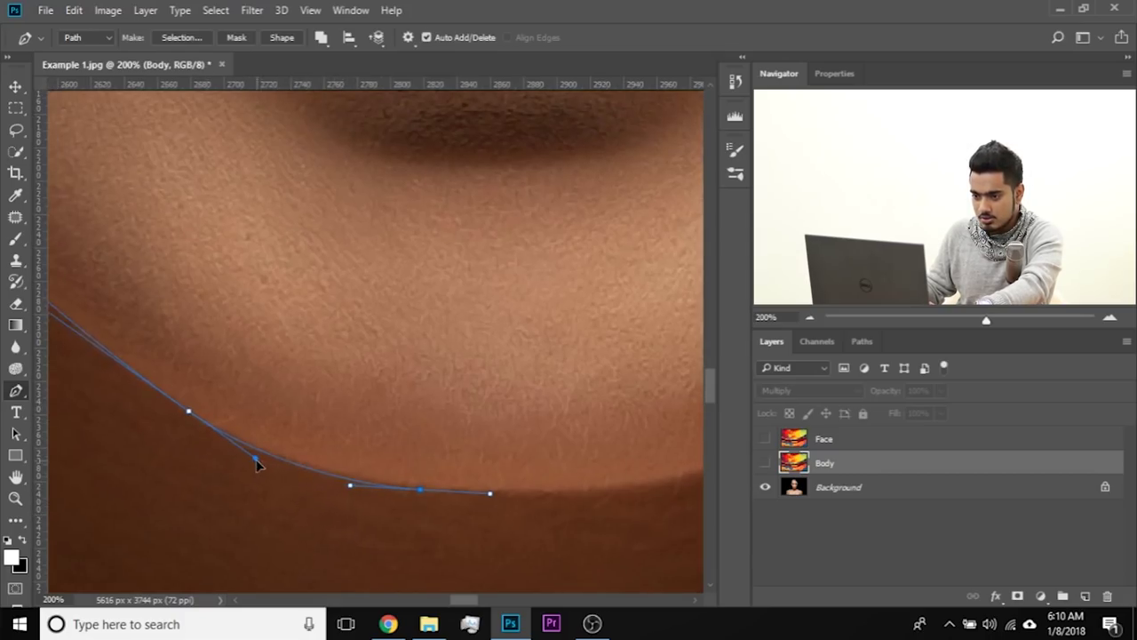
- Refine the handles of the long jawline segment to make the path follow the boundary between jaw and neck
left_click_drag(193, 366, 379, 493)
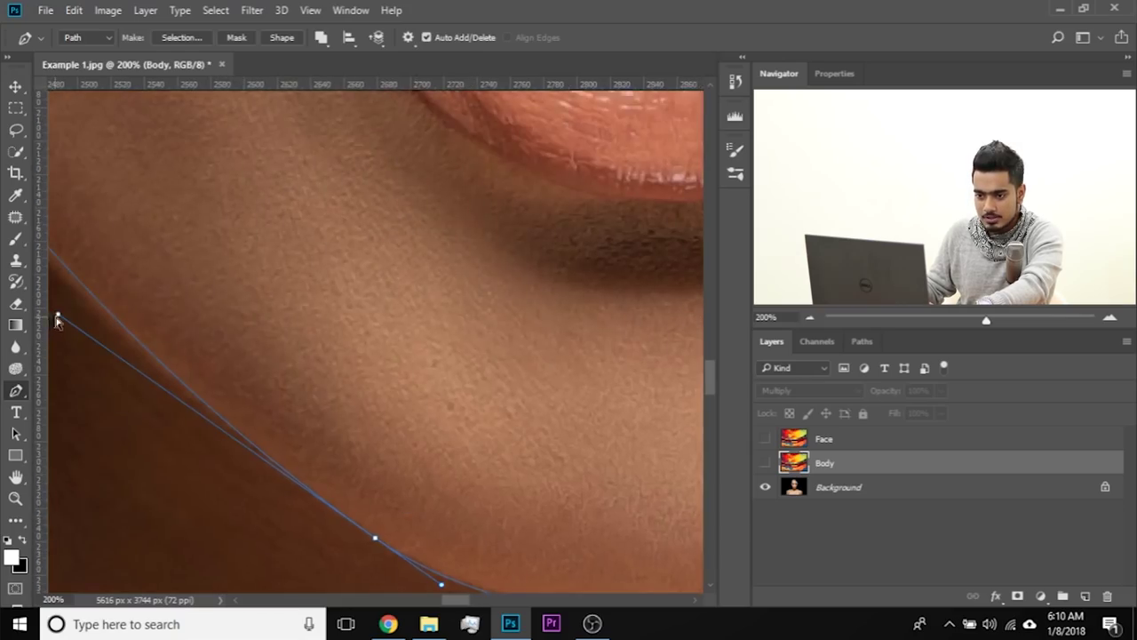
left_click_drag(162, 312, 356, 421)
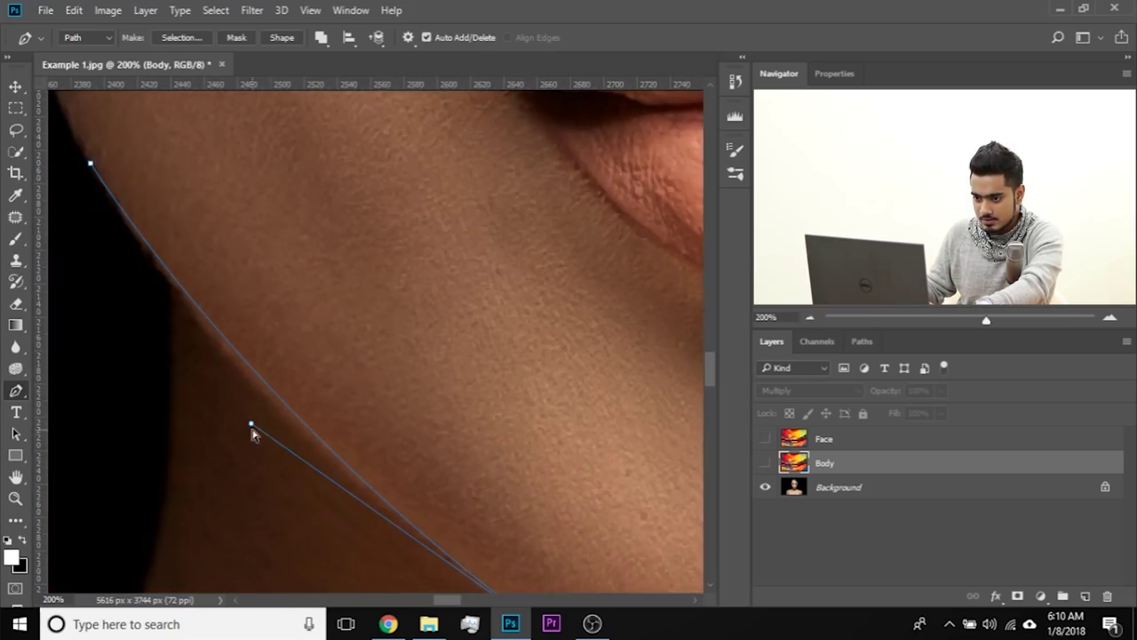
left_click(248, 438, "ctrl")
left_click_drag(466, 419, 373, 296)
left_click(426, 502, "ctrl")
left_click_drag(289, 393, 275, 411)
left_click_drag(205, 343, 322, 406)
left_click_drag(317, 339, 195, 271)
left_click_drag(649, 462, 286, 326)
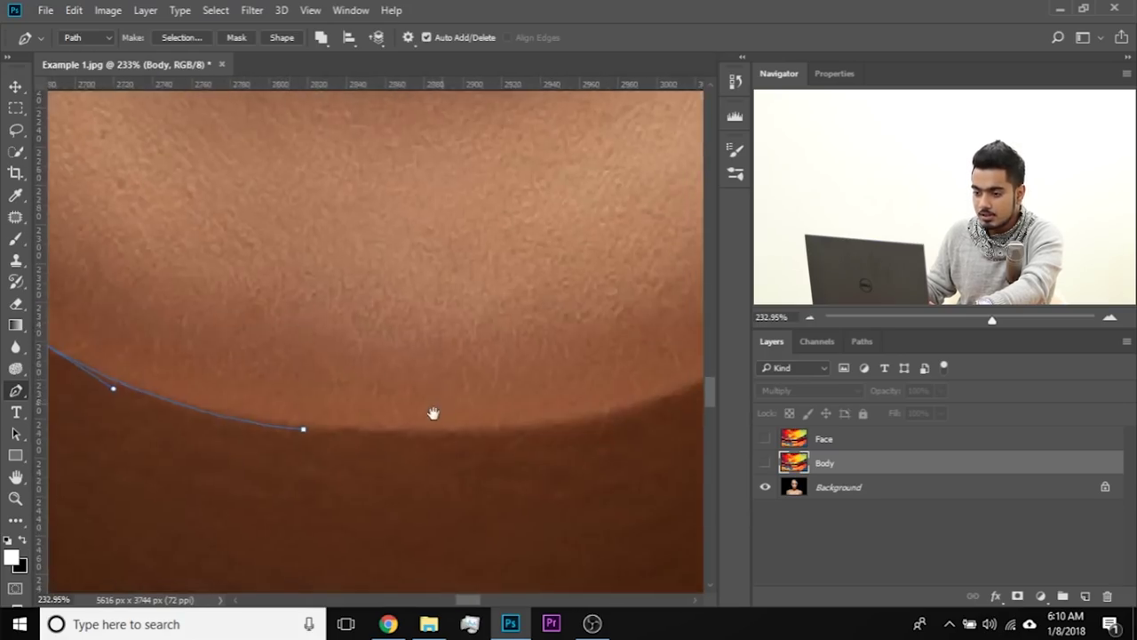
left_click_drag(391, 404, 322, 415)
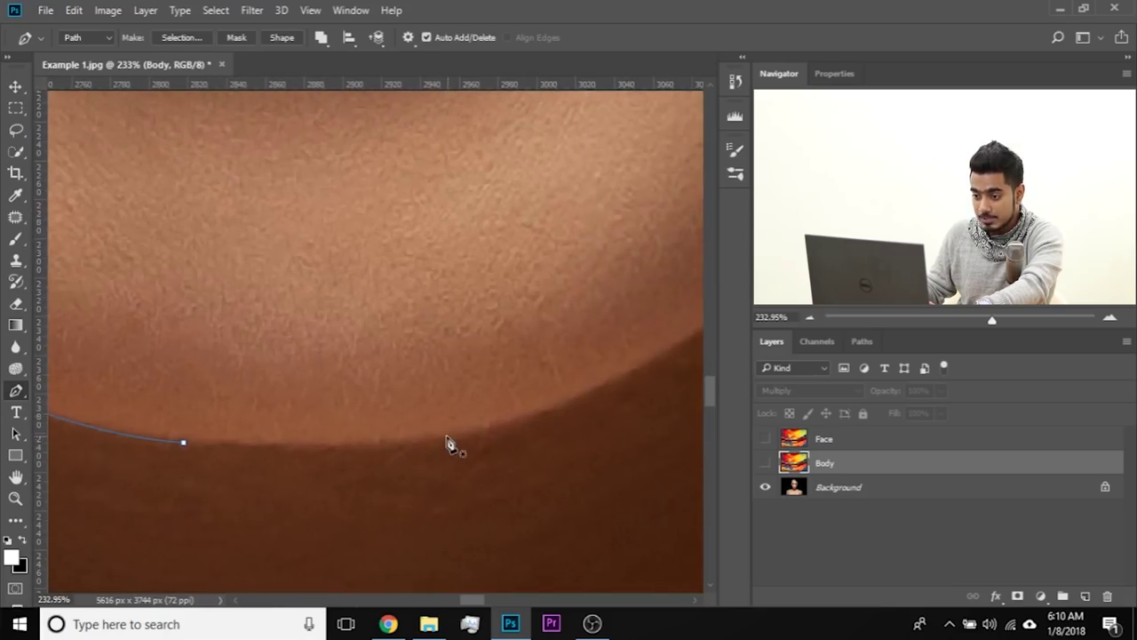
- Undo the last path edit and pull a new direction handle out of the end anchor beneath the chin
key("ctrl+z")
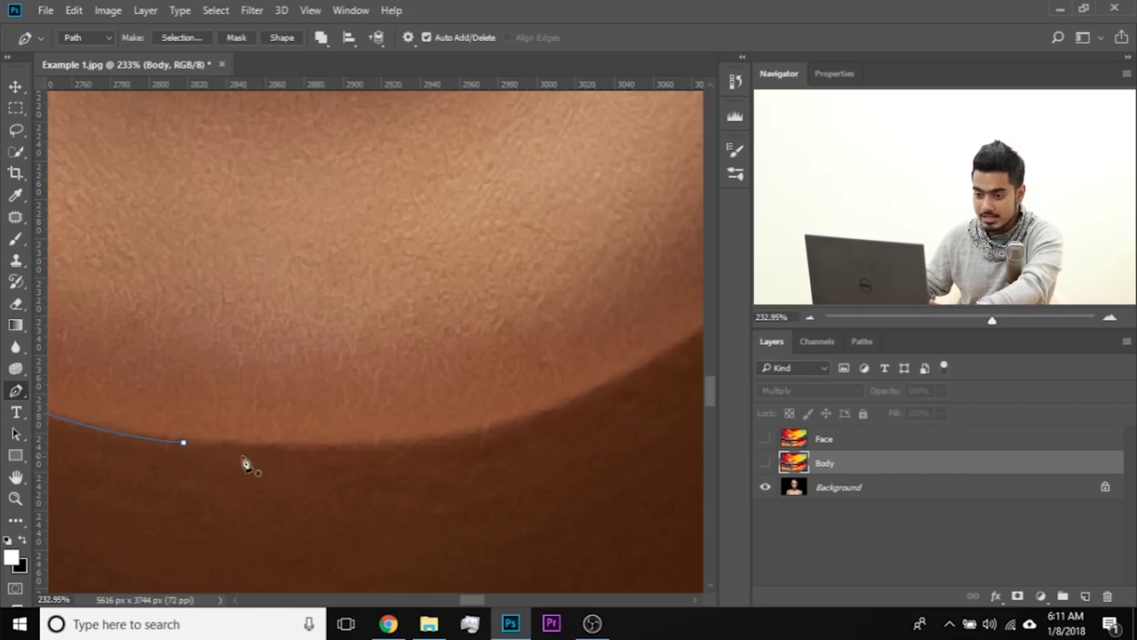
left_click(264, 447)
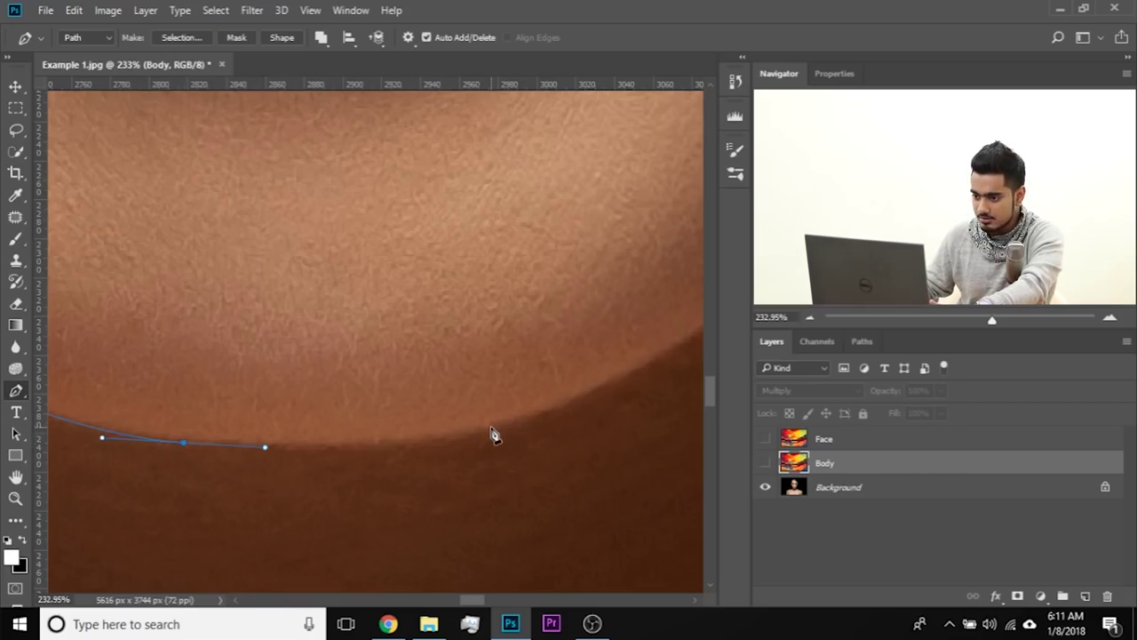
- Continue the path with curved anchors past the chin and up to where the far jaw edge meets the neck
mouse_move(645, 363)
left_mouse_down()
mouse_move(236, 474)
mouse_move(195, 505)
left_mouse_up()
mouse_move(436, 372)
left_mouse_down()
mouse_move(310, 431)
mouse_move(235, 485)
left_mouse_up()
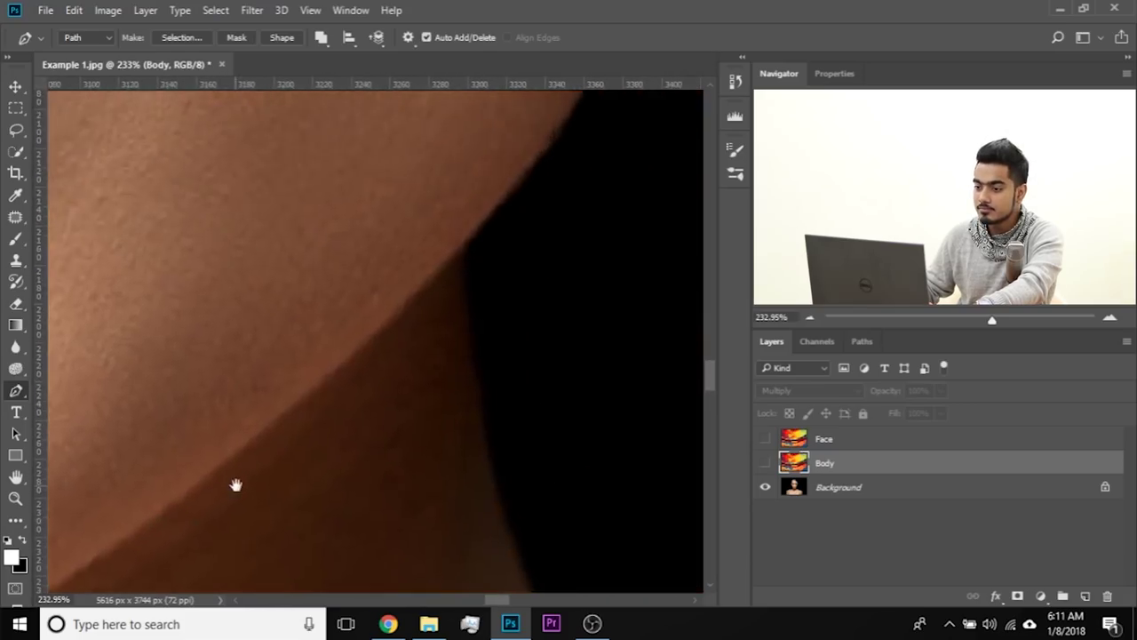
left_click_drag(496, 211, 559, 129)
- Adjust the direction handles at both ends of the last segment so the curve follows the far jaw edge
left_click_drag(449, 321, 648, 276)
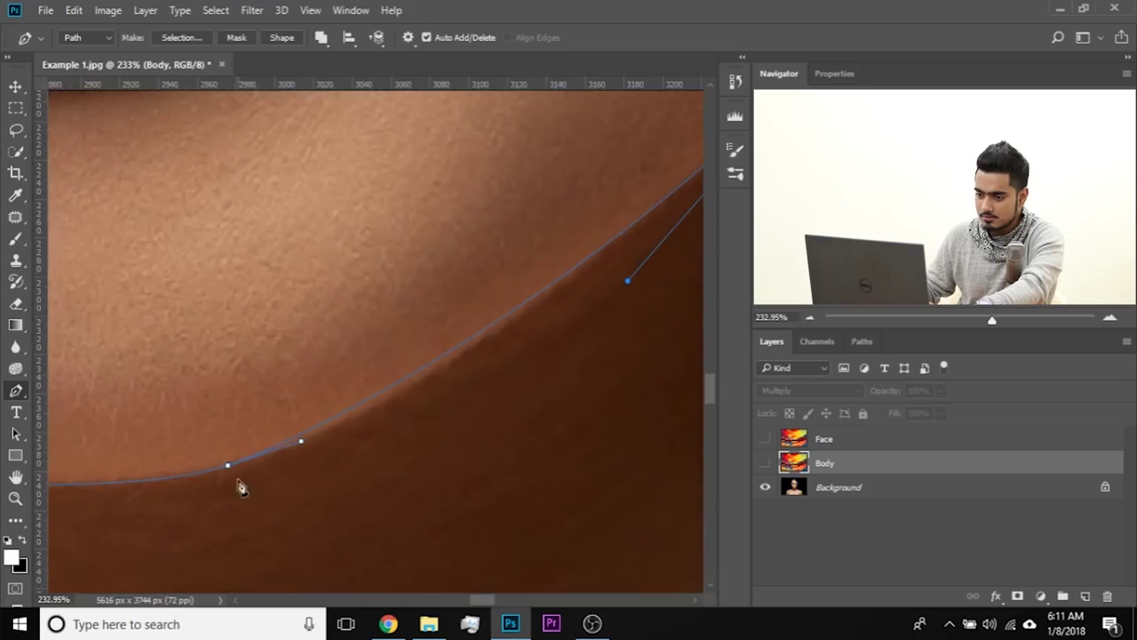
left_click_drag(302, 447, 401, 419)
left_click_drag(454, 366, 170, 502)
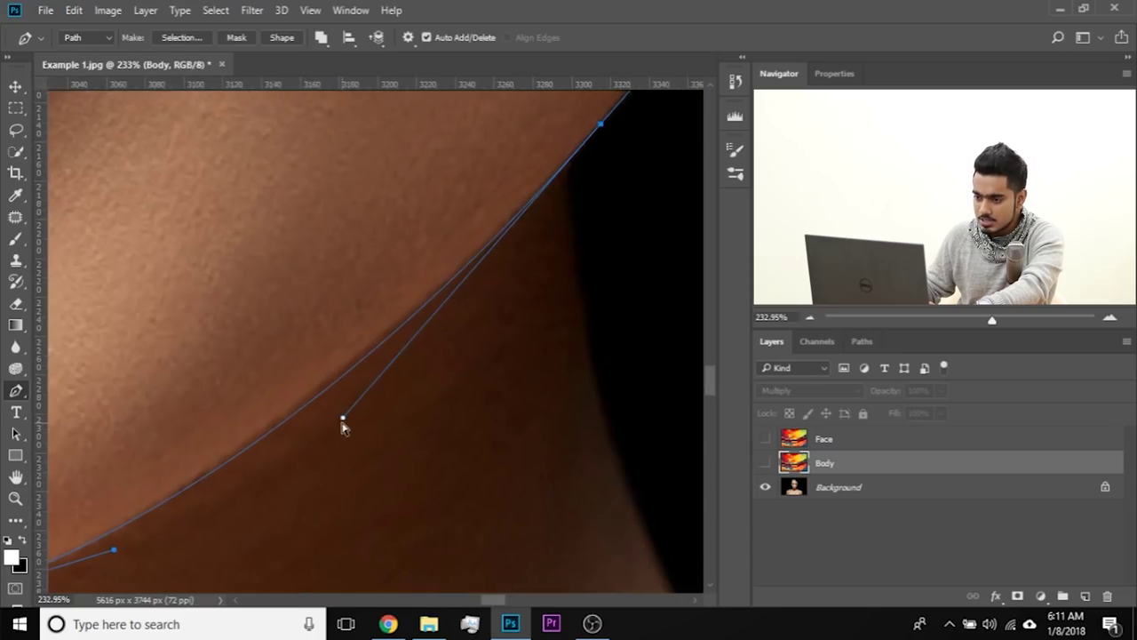
left_click_drag(342, 419, 327, 410)
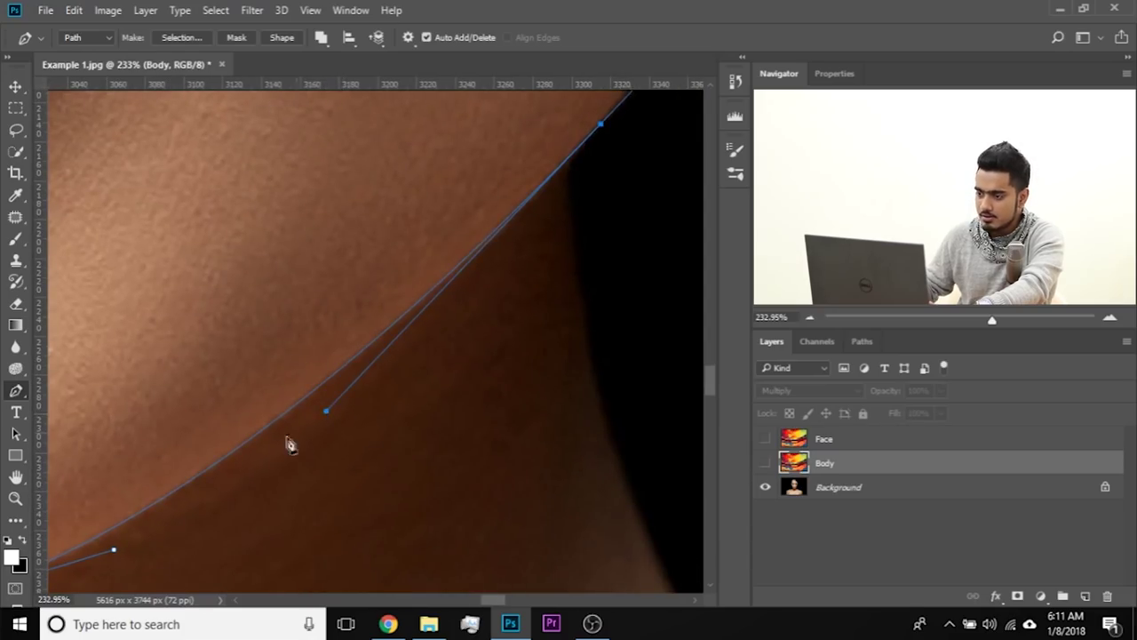
- Extend the path from the jaw with straight segments through the black background and up around the head
scroll(276, 449, "down", 5)
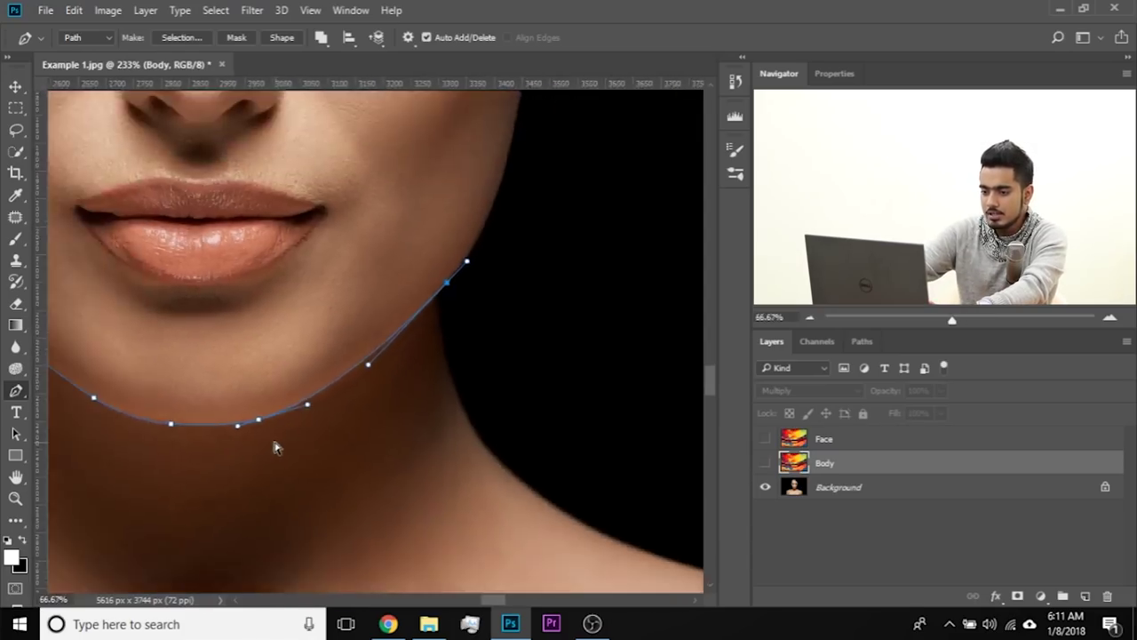
scroll(275, 449, "down", 1)
left_click_drag(499, 237, 471, 356)
left_click(539, 375)
left_click(630, 197)
left_click_drag(582, 121, 613, 350)
left_click(642, 146)
left_click_drag(350, 219, 350, 353)
left_click(498, 236)
left_click(83, 231)
- Bring the path down the opposite side of the head and close it at its starting anchor on the jaw
left_click_drag(96, 397, 474, 170)
left_click(288, 308)
left_click(294, 438)
left_click_drag(294, 438, 129, 388)
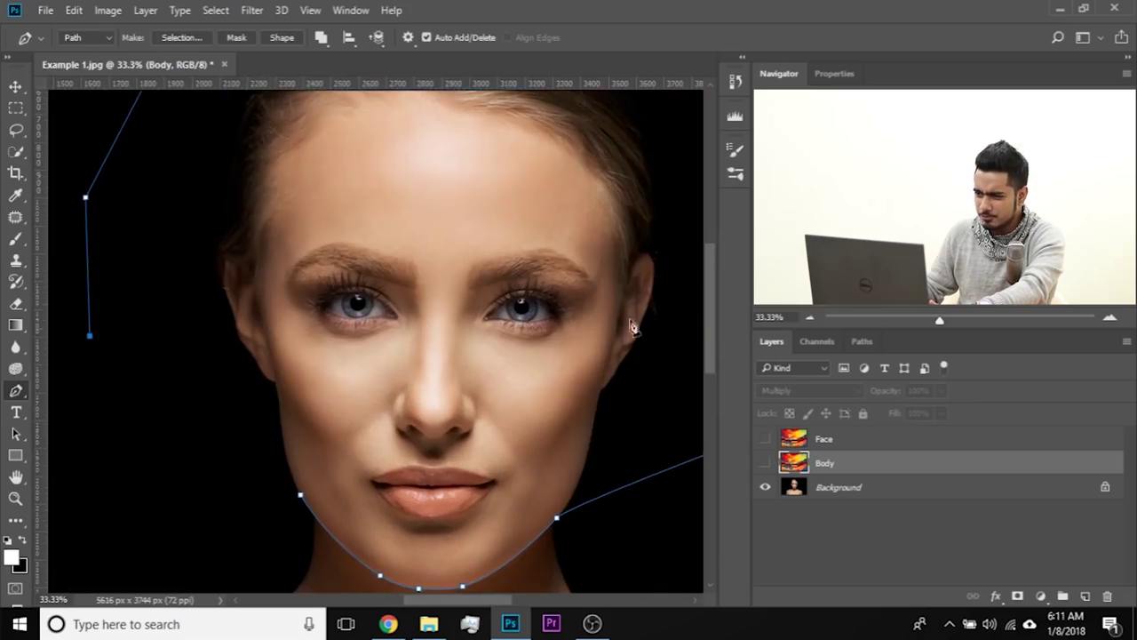
left_click_drag(361, 429, 388, 301)
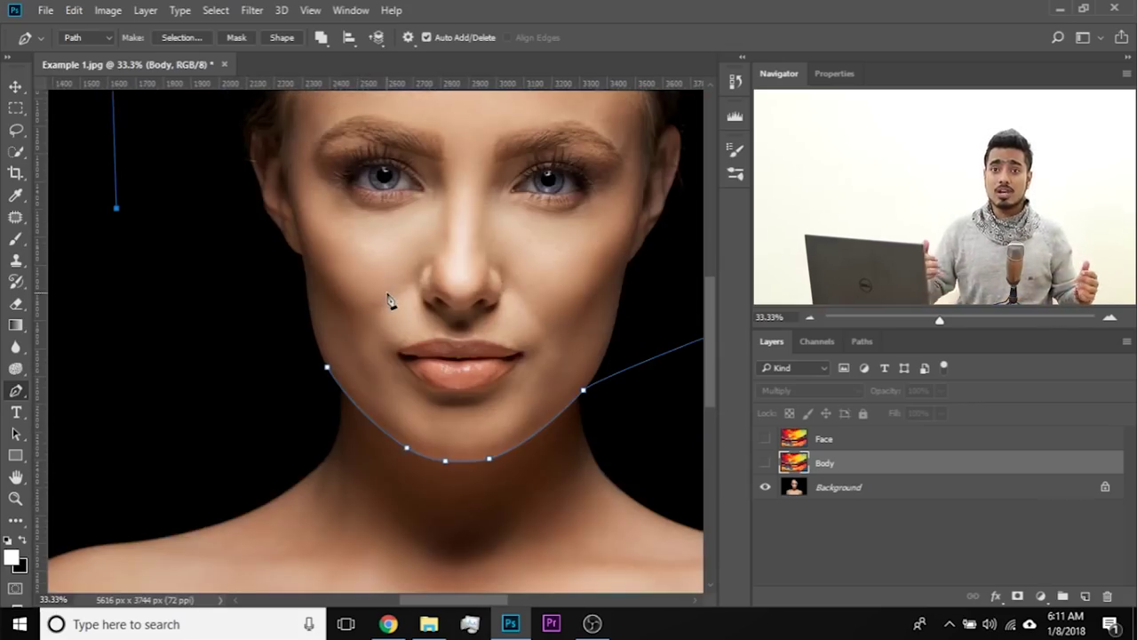
left_click(181, 304)
left_click(326, 367)
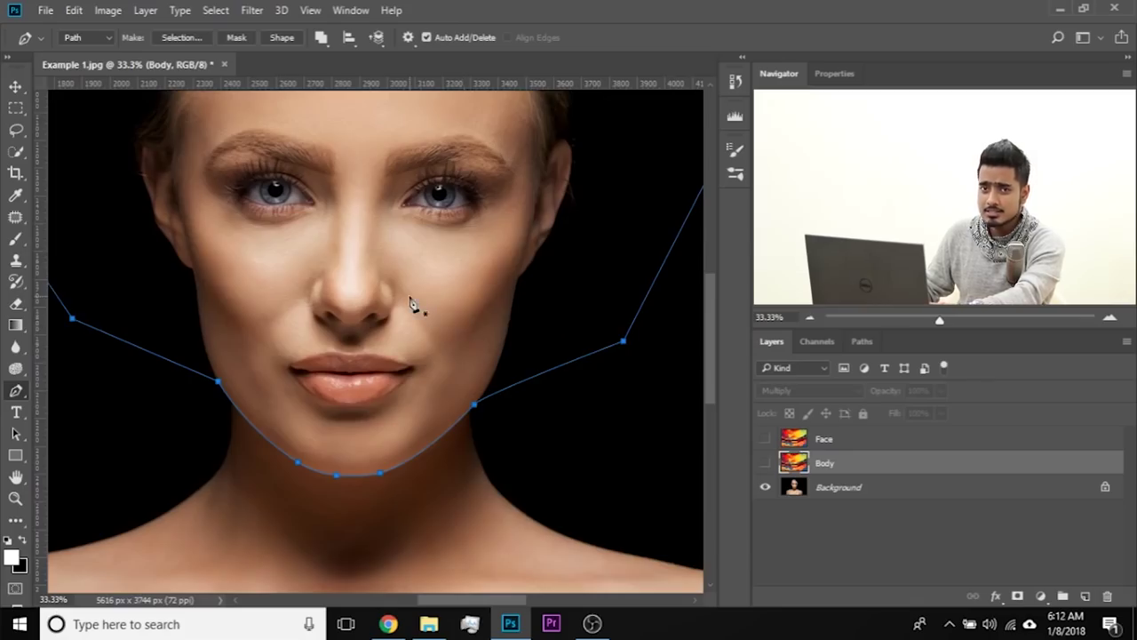
- Convert the closed path around the face into a selection
right_click(376, 275)
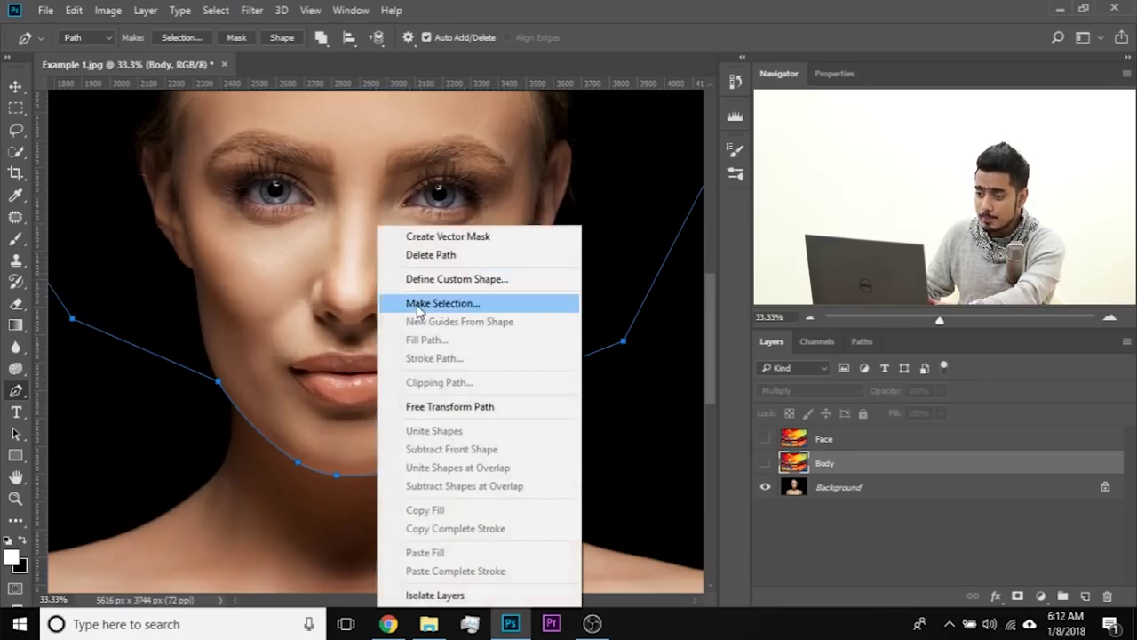
left_click(417, 304)
left_click(660, 173)
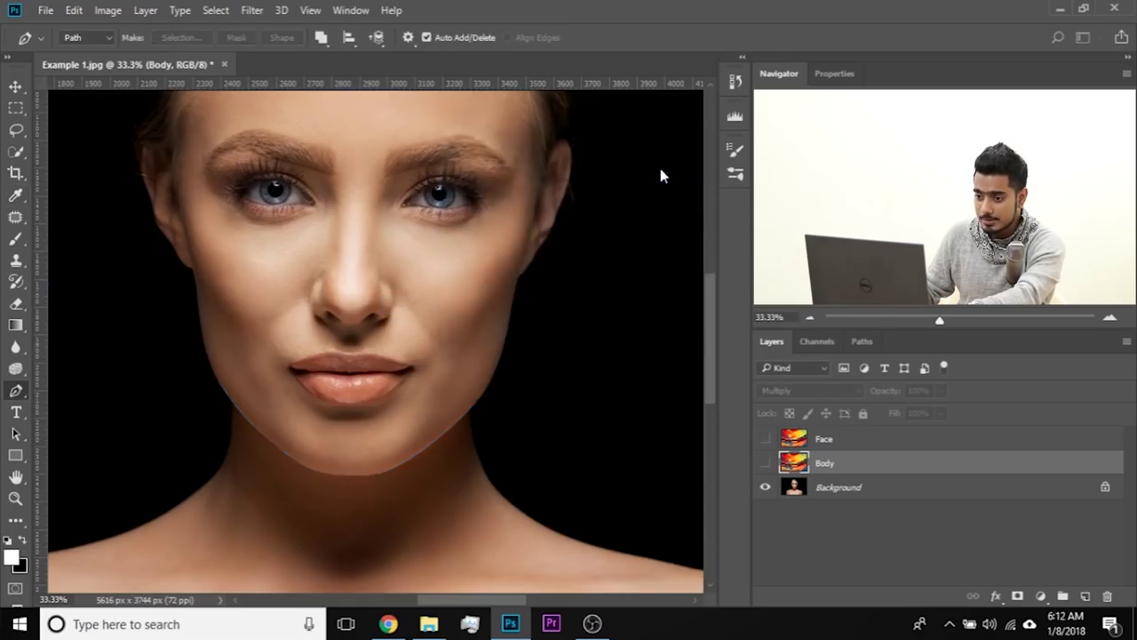
- Make the Face layer visible and add a layer mask to it from the selection
left_click_drag(450, 290, 485, 310)
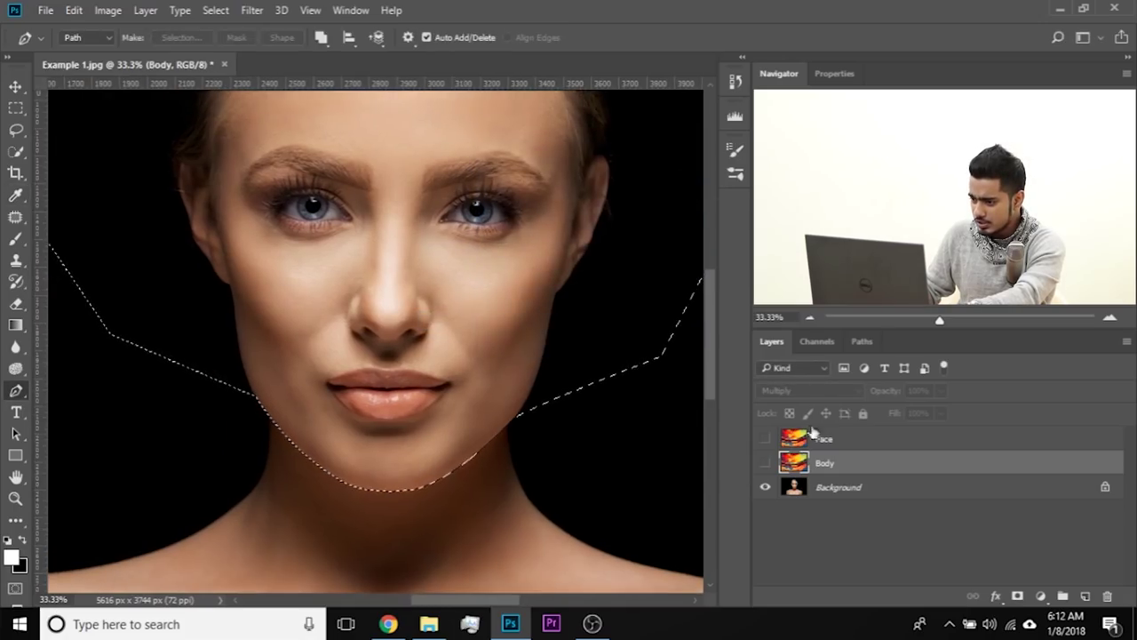
left_click(836, 438)
left_click(764, 438)
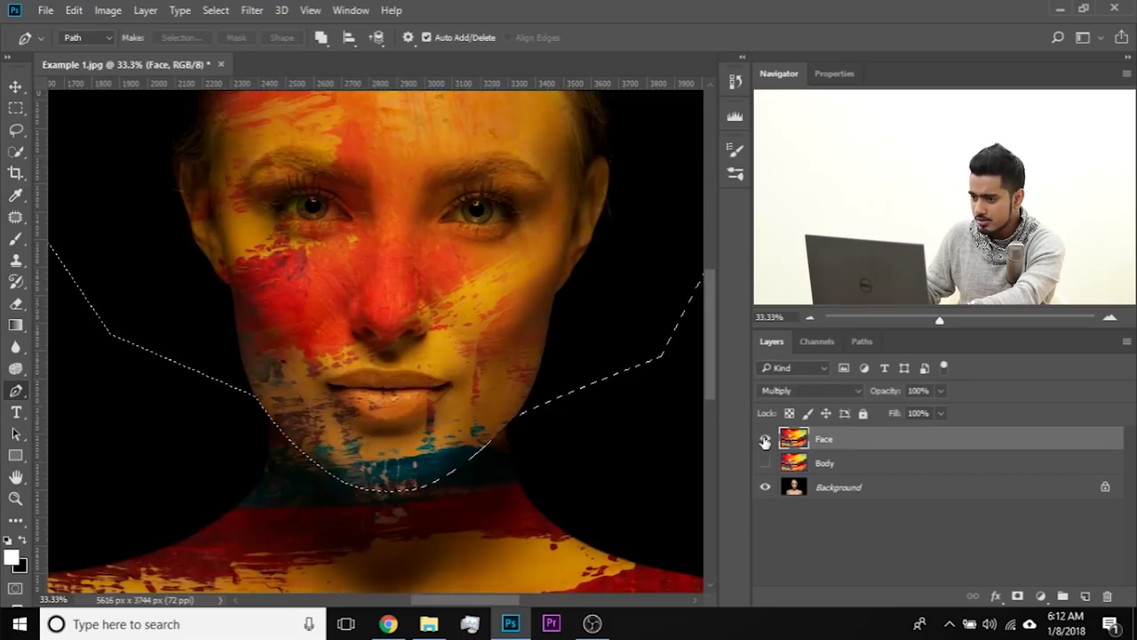
left_click(1019, 596)
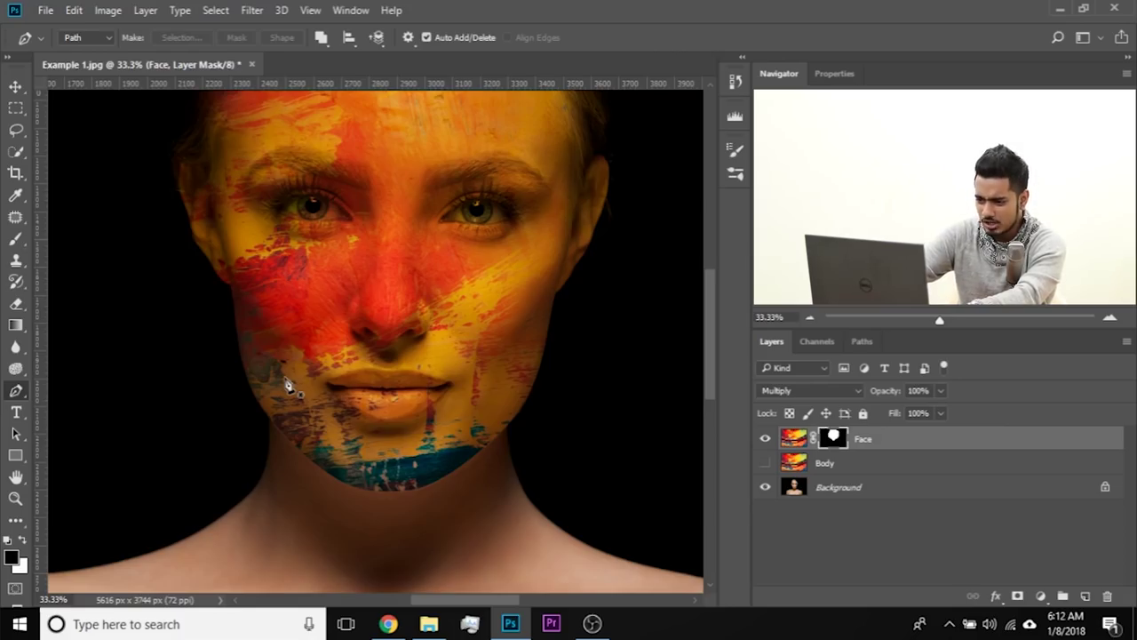
- Soften the edge of the Face layer mask along the jaw with the Blur tool and set its strength to 40%
key("ctrl+plus")
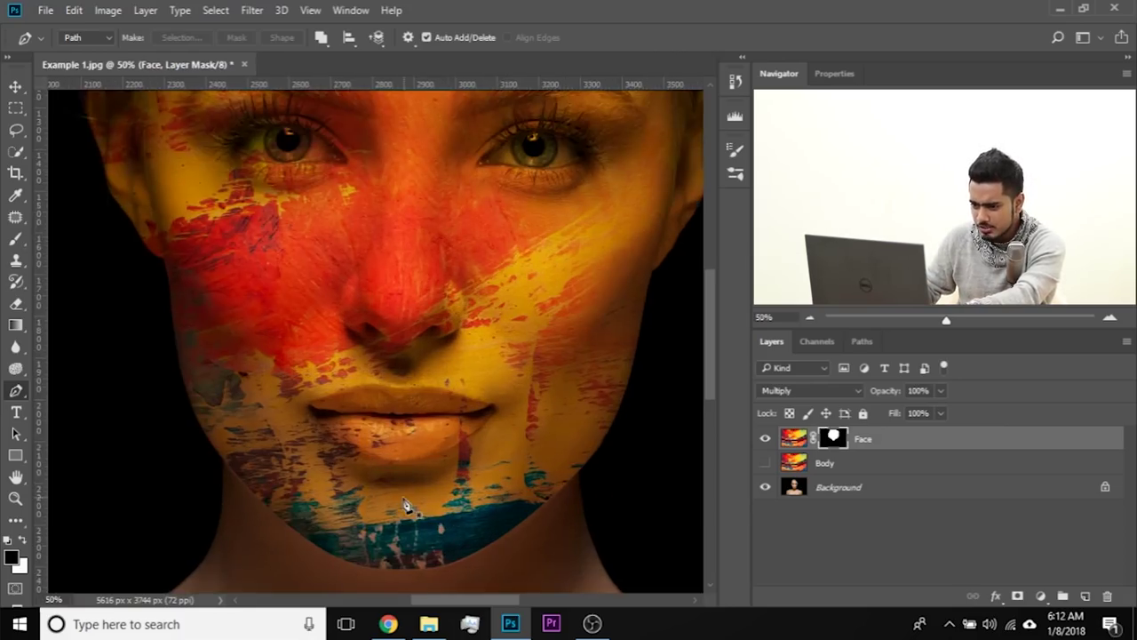
key("ctrl+plus")
left_click_drag(630, 452, 541, 495)
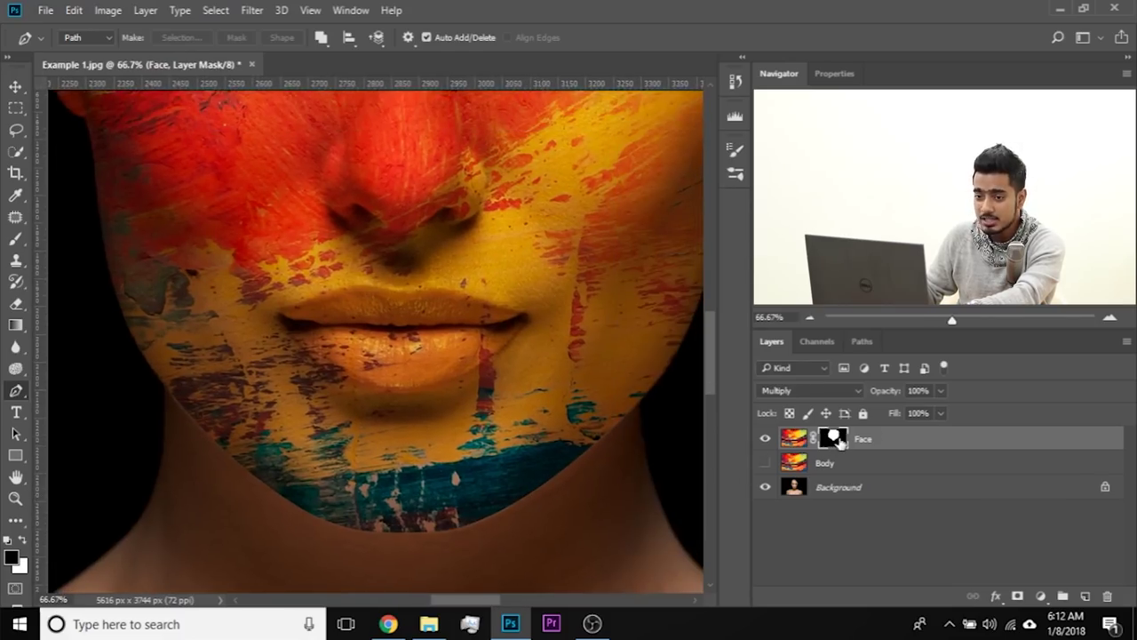
left_click(17, 349)
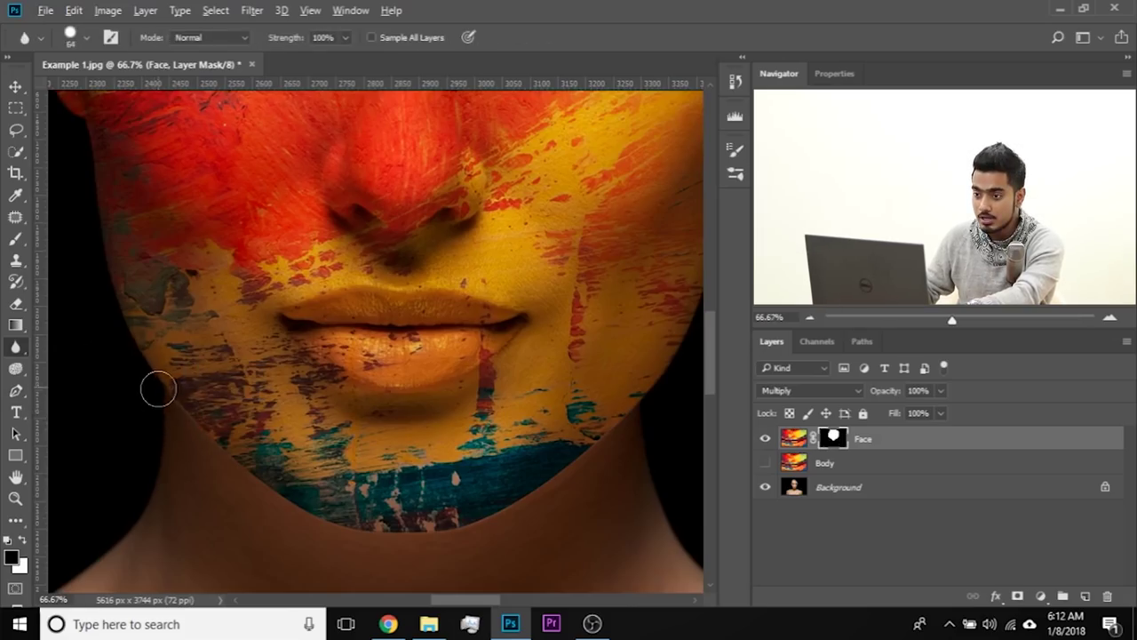
left_click_drag(155, 401, 149, 376)
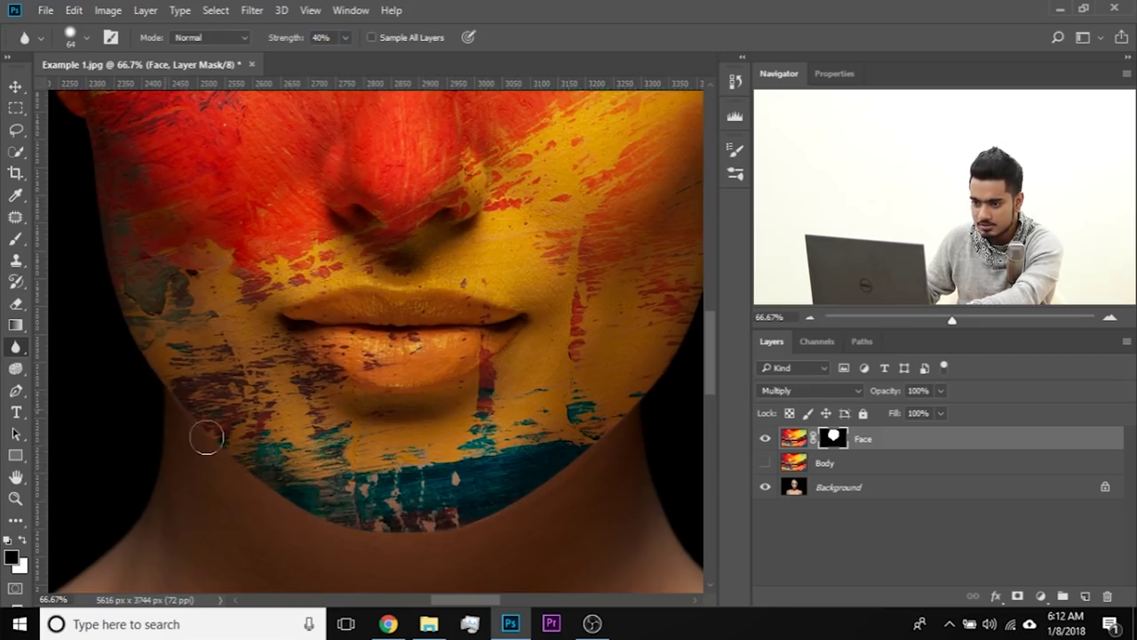
- Paint white with an 18-pixel brush on the Face layer mask to extend the texture to the jaw edge
key("ctrl+plus")
key("ctrl+plus")
key("ctrl+plus")
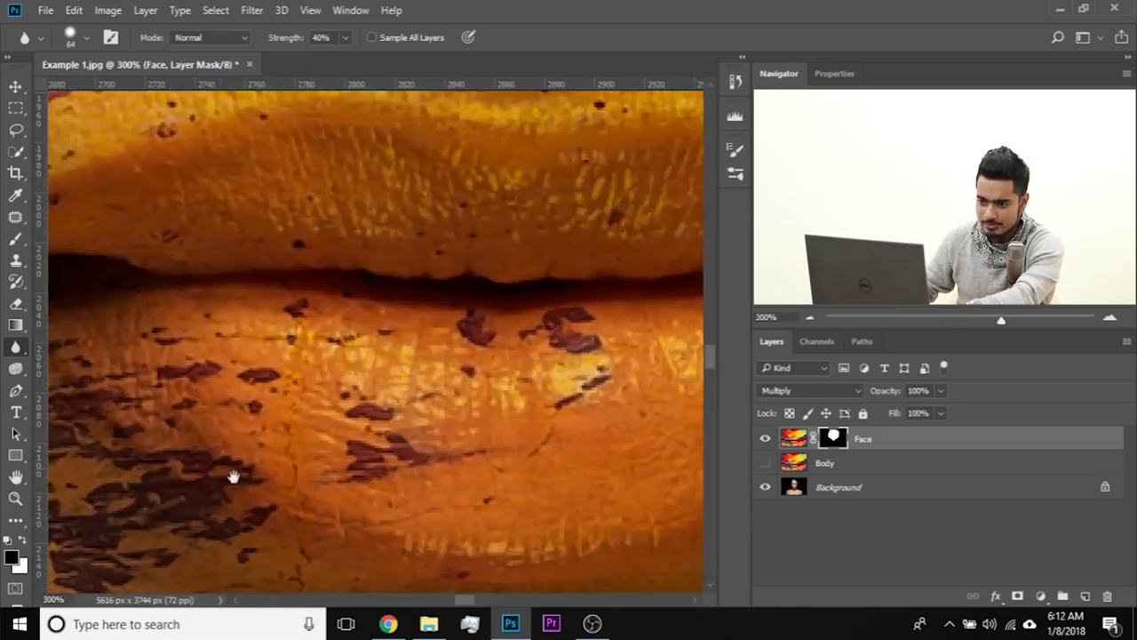
left_click_drag(233, 477, 510, 557)
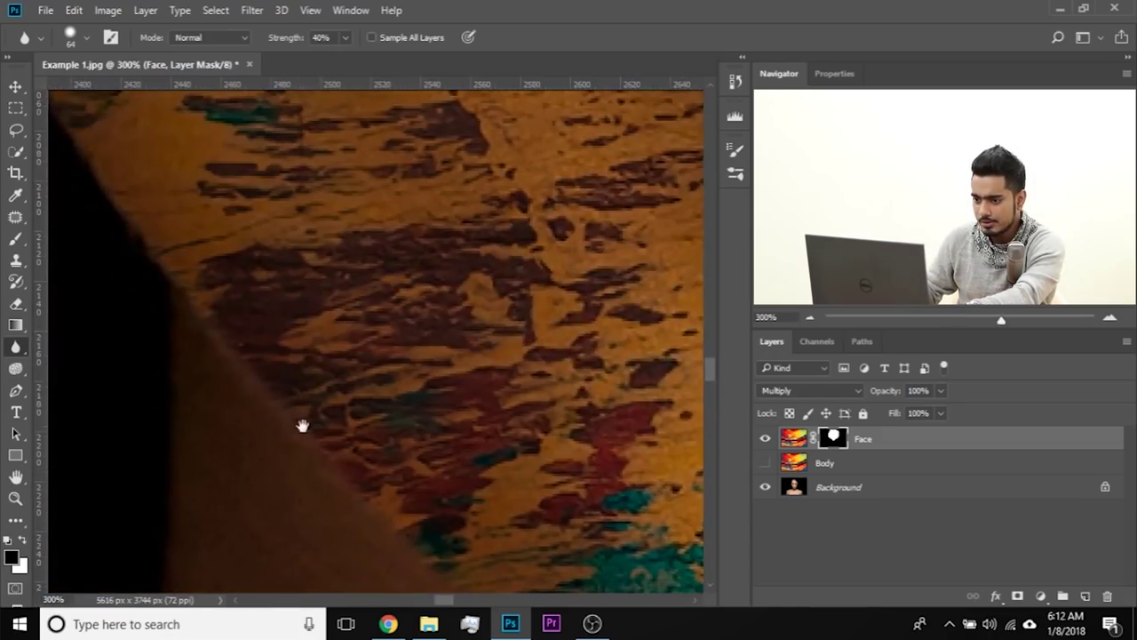
left_click_drag(337, 330, 399, 351)
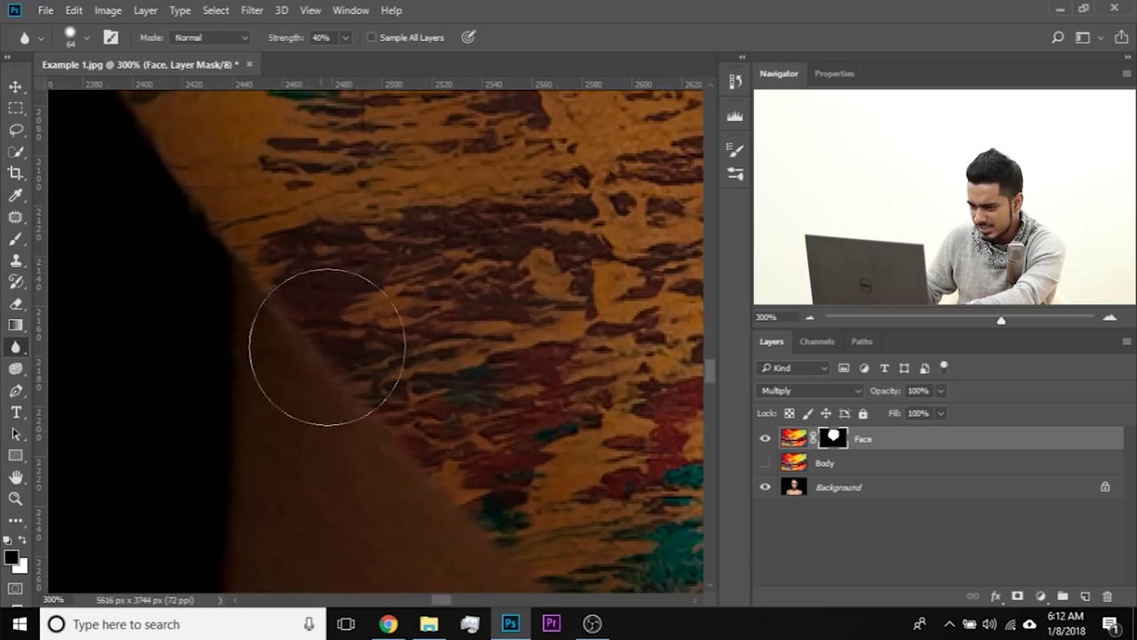
left_click(15, 240)
mouse_move(472, 332)
left_mouse_down()
mouse_move(86, 315)
mouse_move(347, 338)
mouse_move(311, 326)
left_mouse_up()
left_click_drag(278, 276, 265, 278)
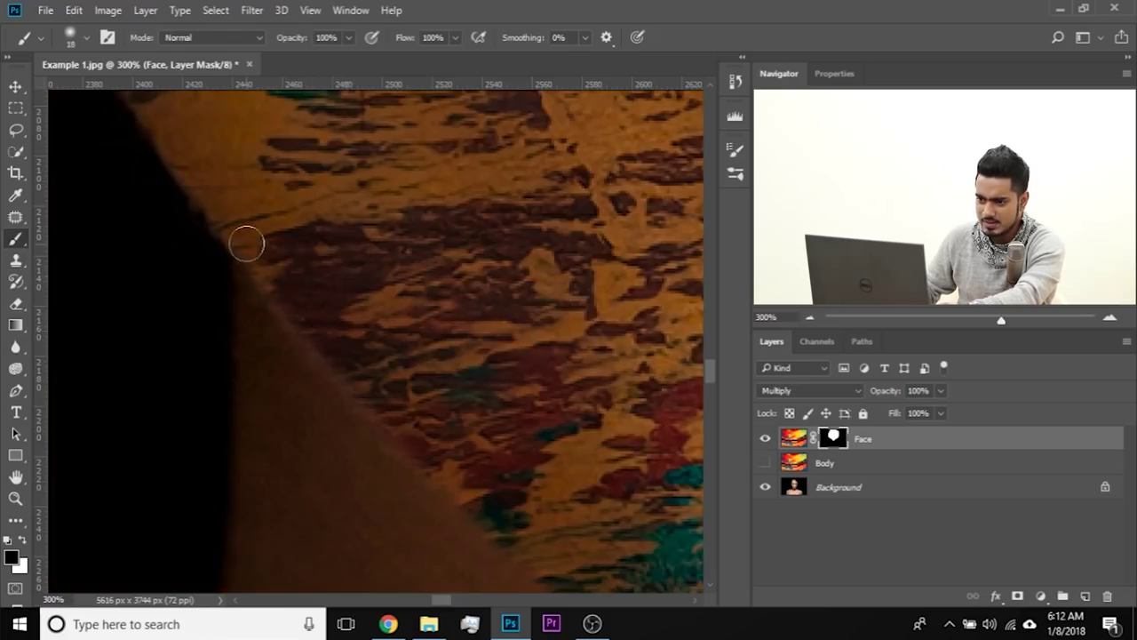
key("x")
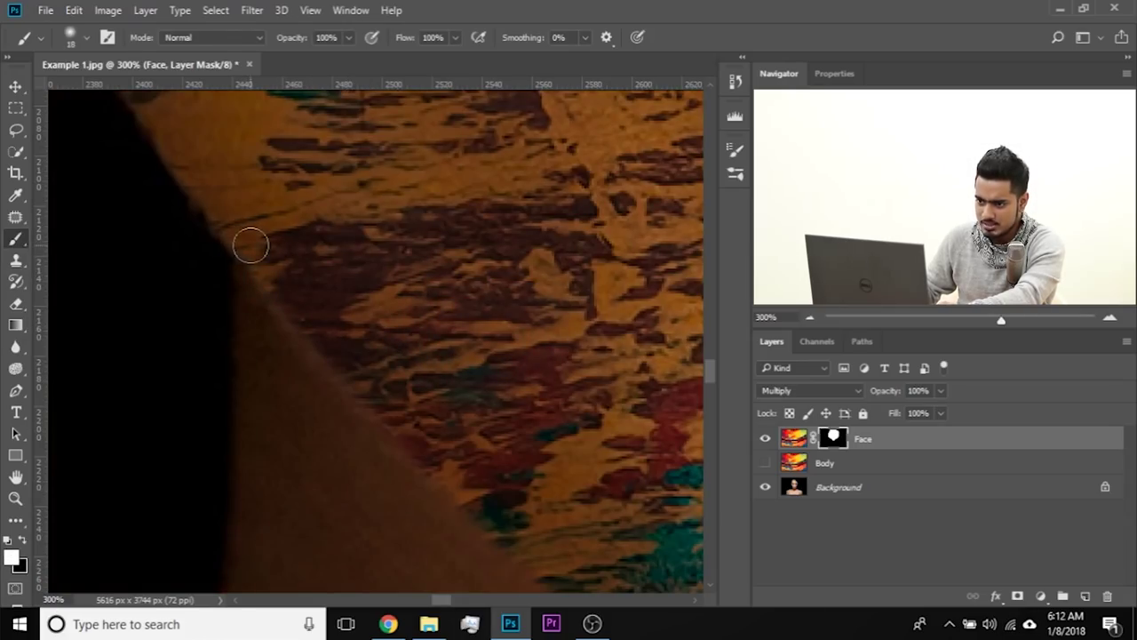
left_click_drag(355, 378, 462, 484)
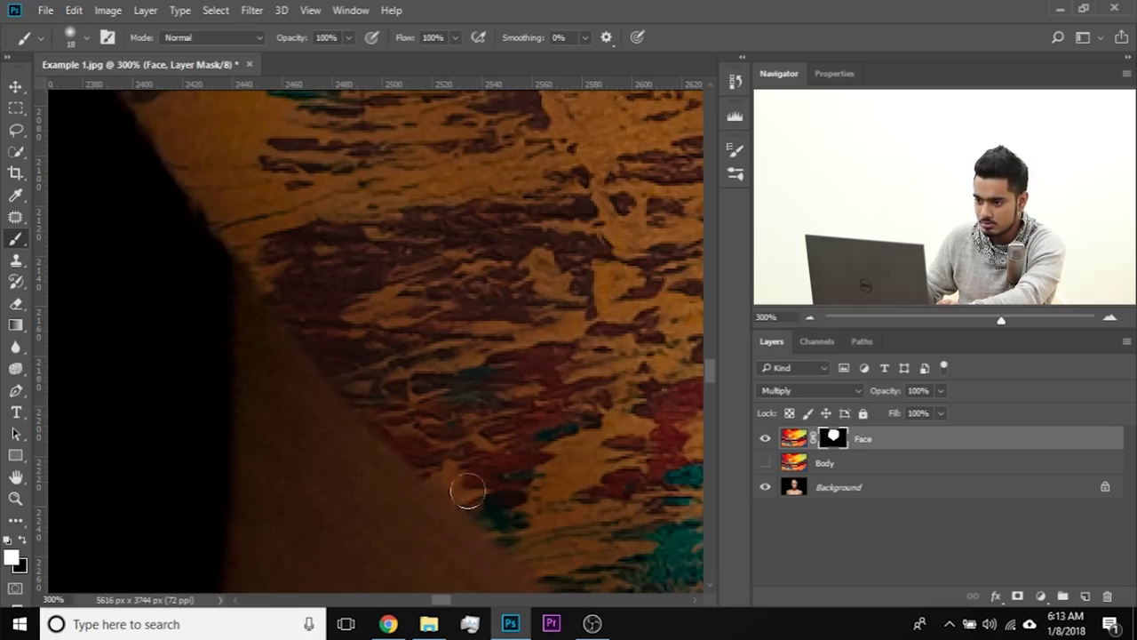
left_click_drag(597, 550, 560, 408)
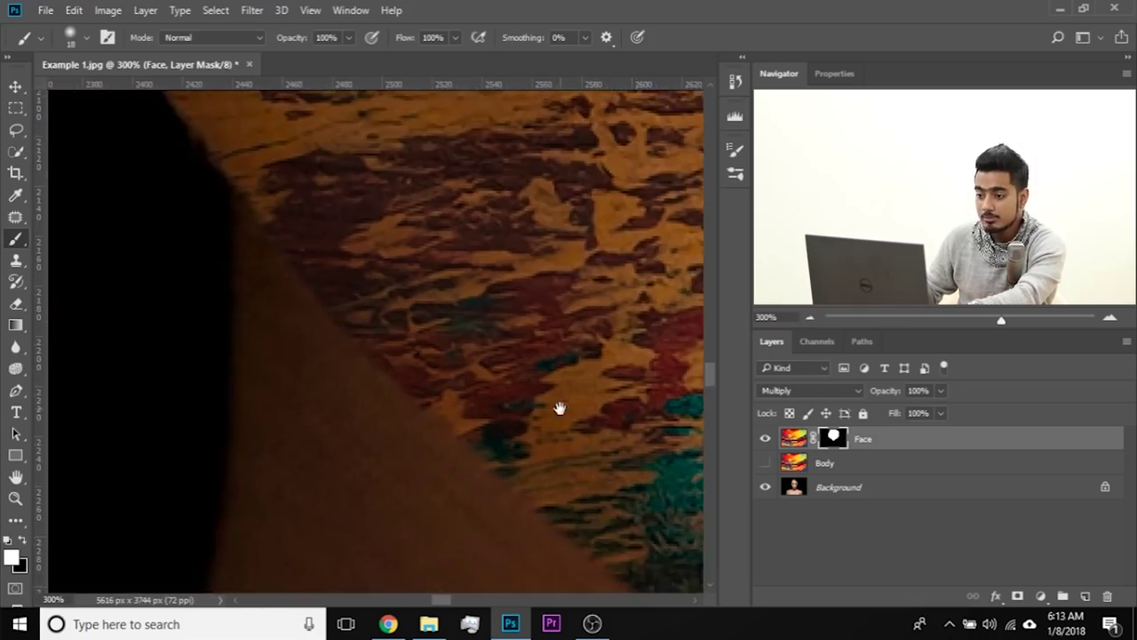
- Try a straight white brush stroke across the neck on the Face layer mask, and undo it
left_click_drag(400, 391, 363, 274)
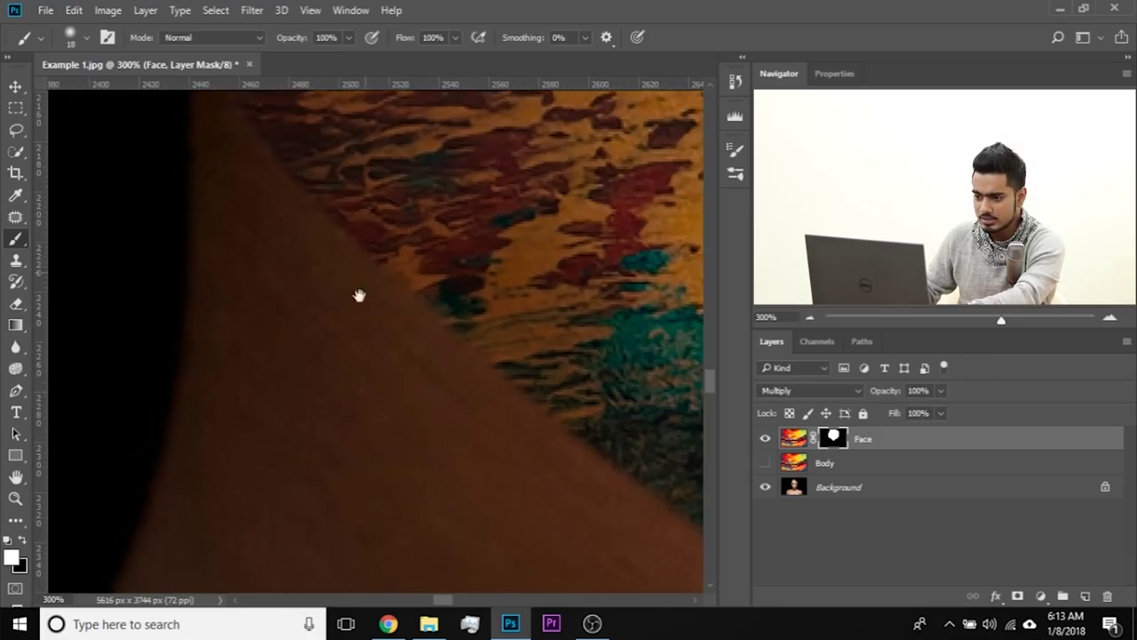
left_click(314, 335)
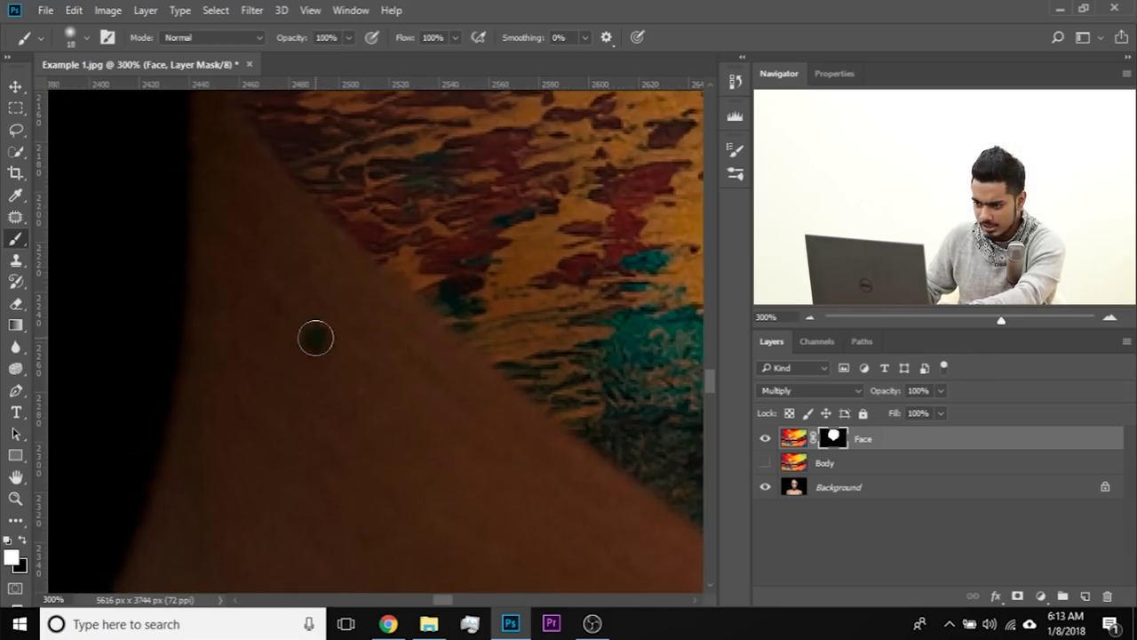
left_click(576, 537, "shift")
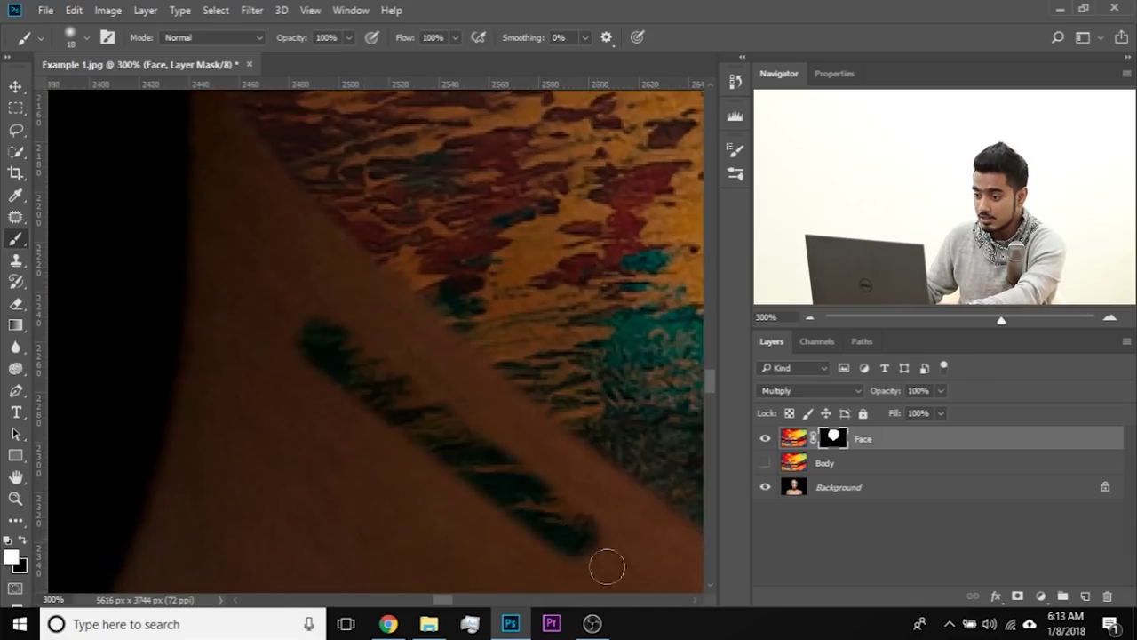
key("ctrl+alt+z")
key("ctrl+alt+z")
left_click_drag(548, 513, 479, 598)
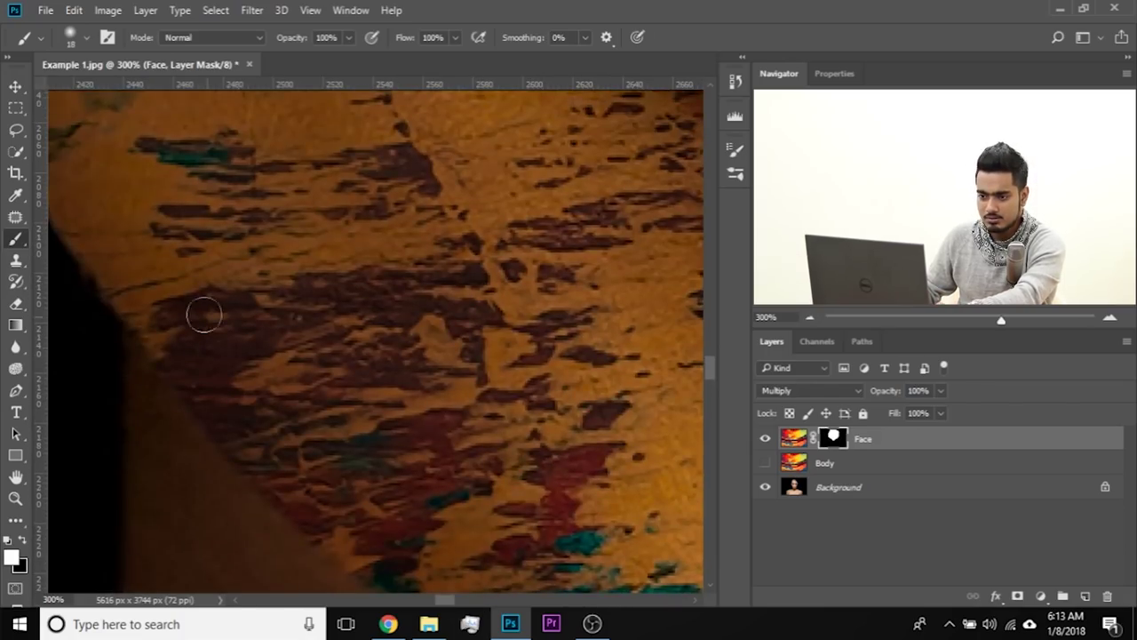
left_click_drag(203, 314, 307, 307)
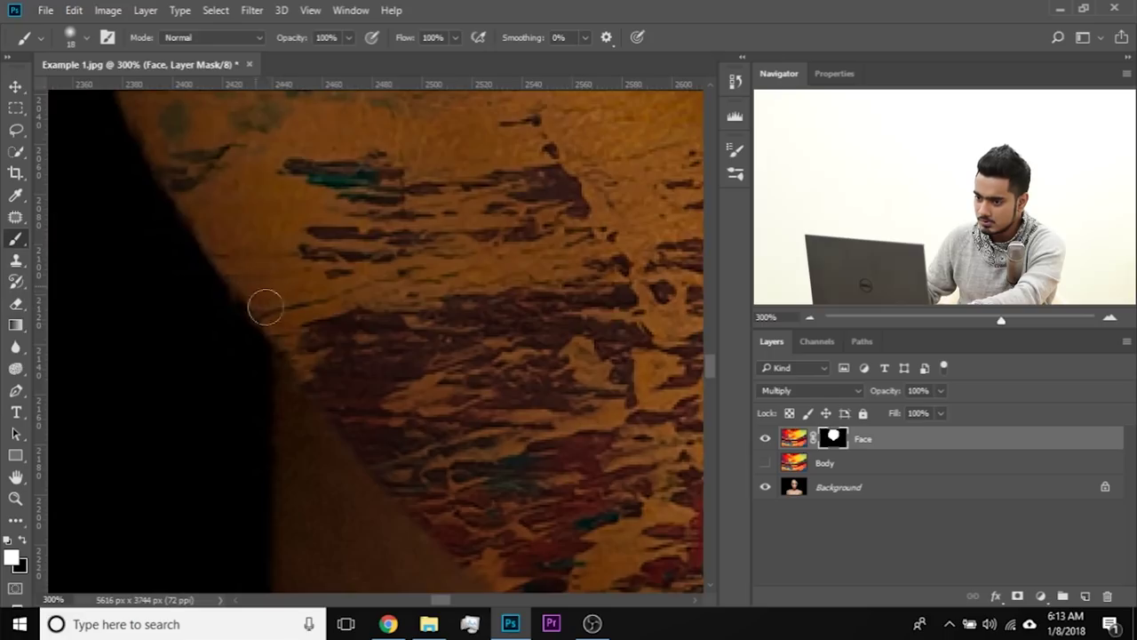
left_click_drag(423, 465, 139, 193)
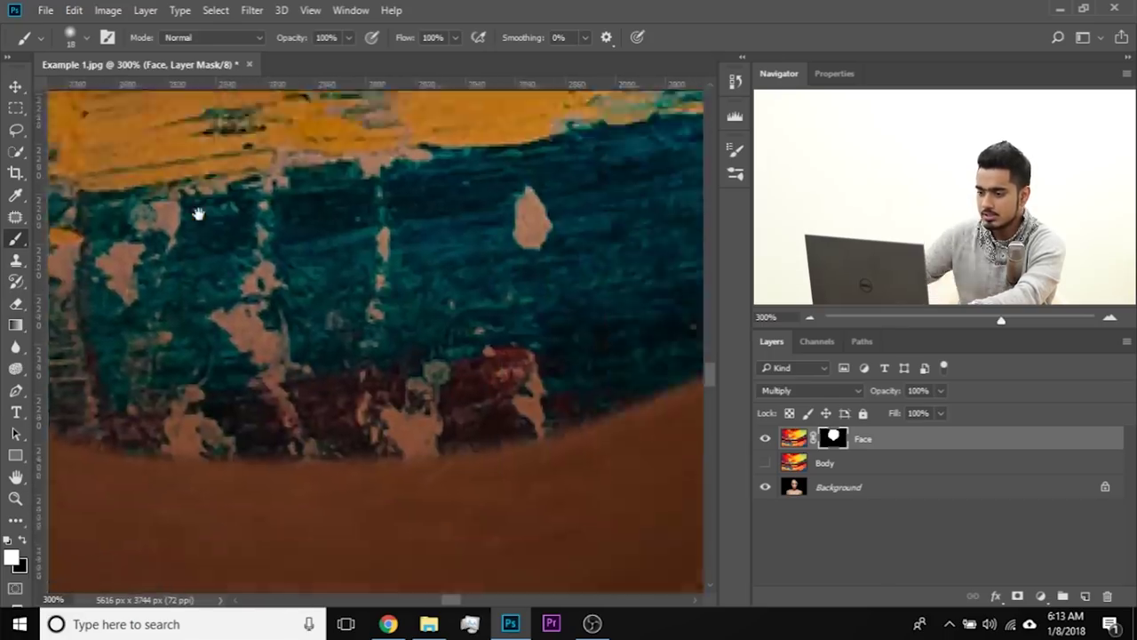
- Make the Body layer visible and copy the Face layer's mask onto it
scroll(198, 213, "down", 5)
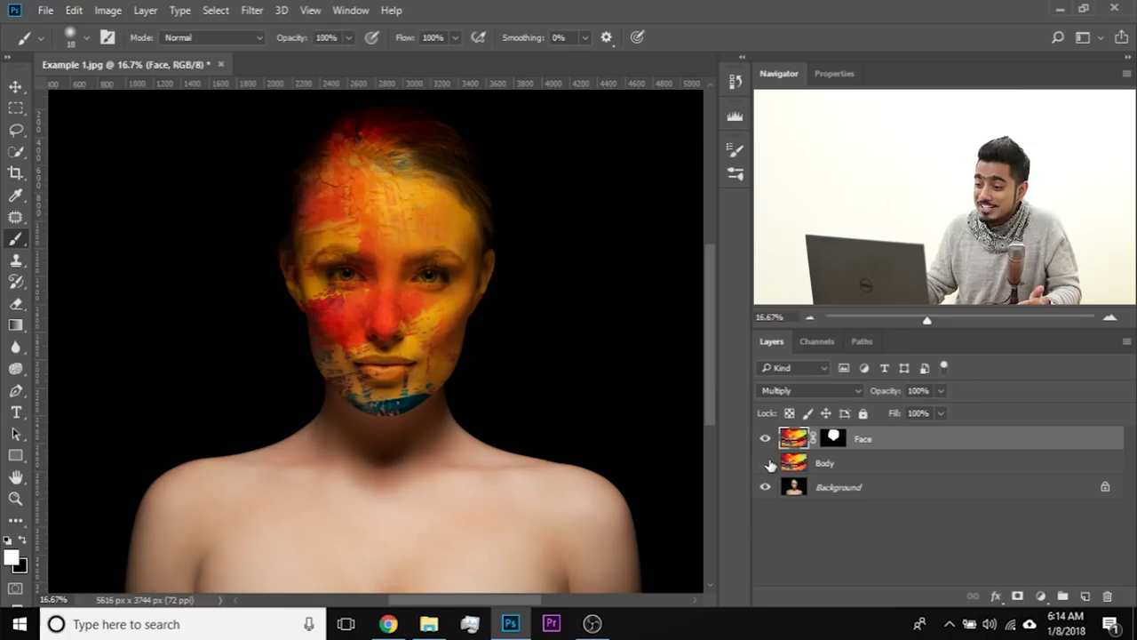
left_click(766, 462)
left_click(834, 466)
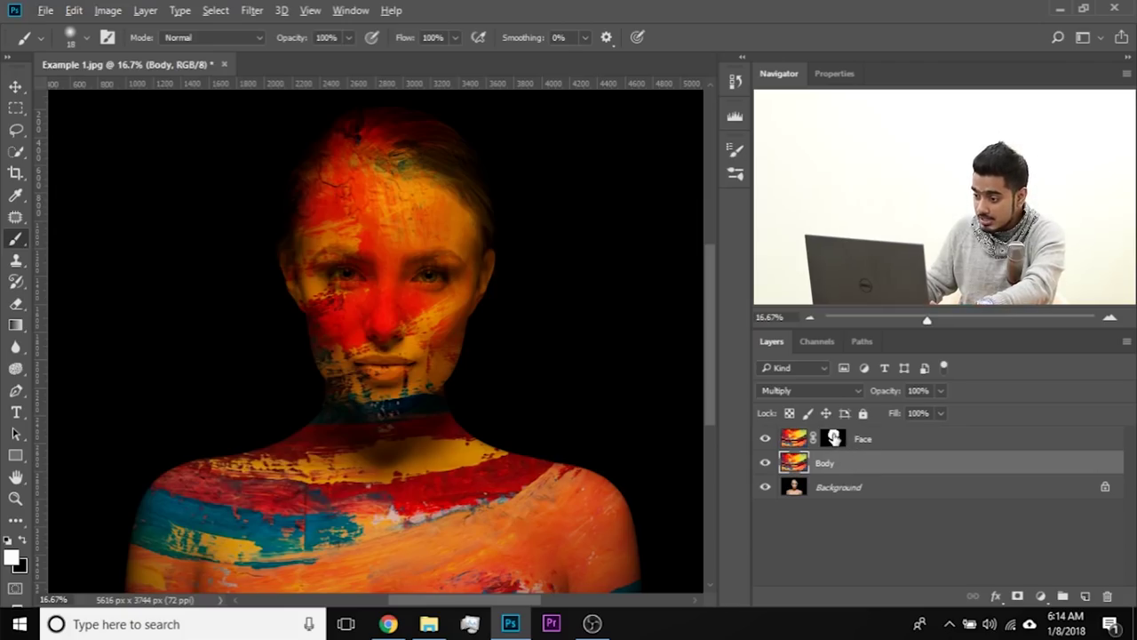
left_click_drag(833, 437, 837, 470)
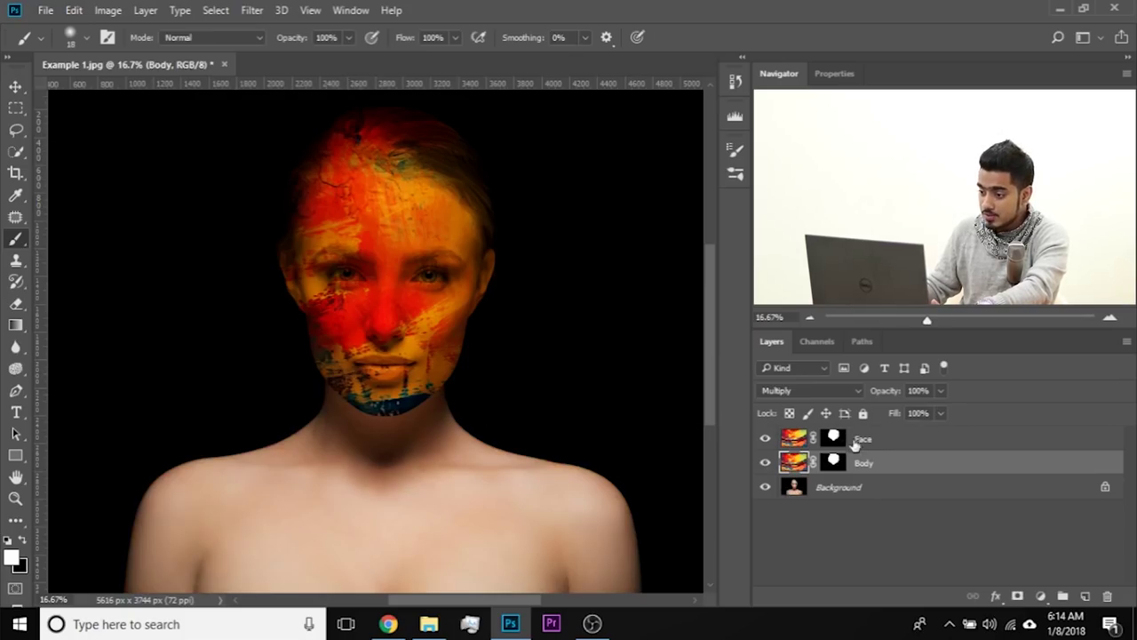
- Invert the Body layer's mask so the paint texture covers the neck and shoulders instead of the face
left_click(833, 462)
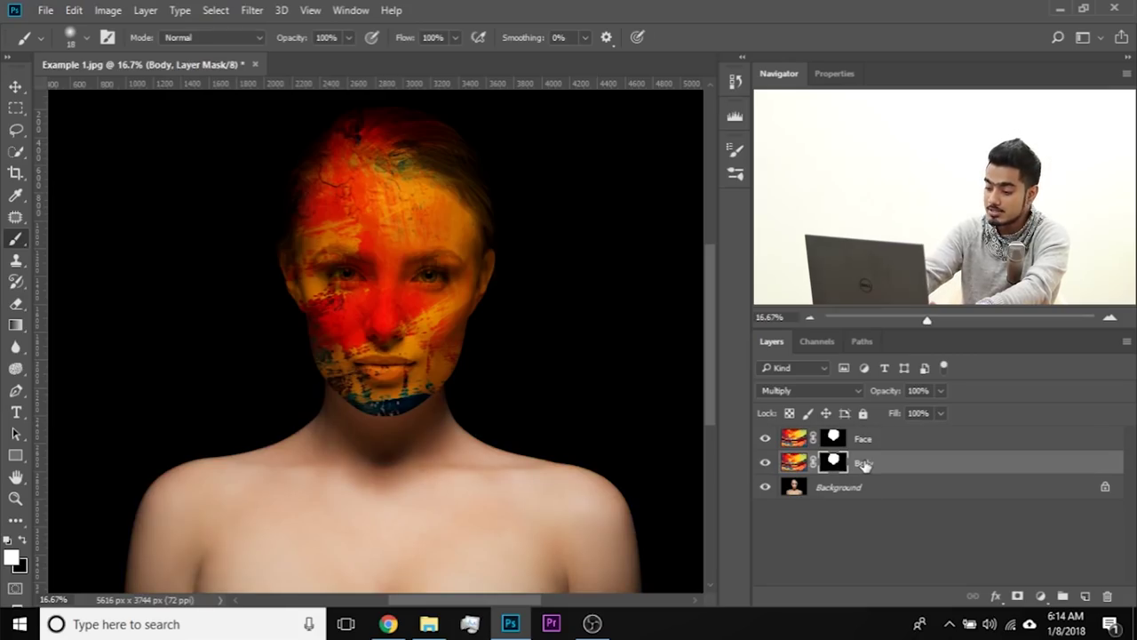
key("ctrl+i")
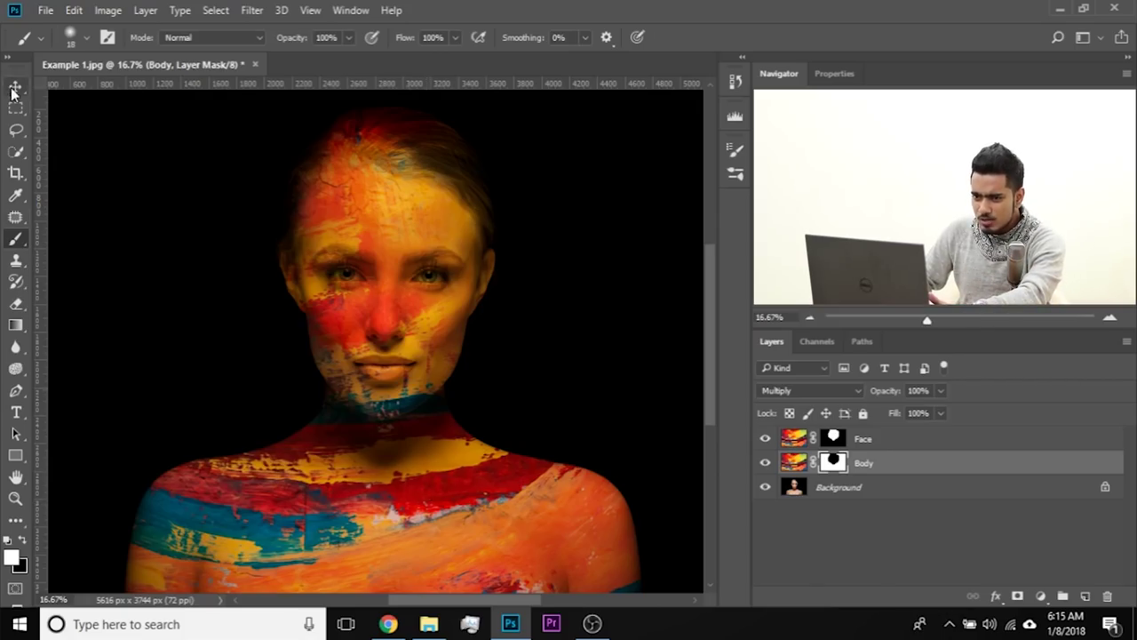
- Try moving the Body layer upward together with its linked mask, and undo the move
key("v")
left_click_drag(402, 532, 400, 436)
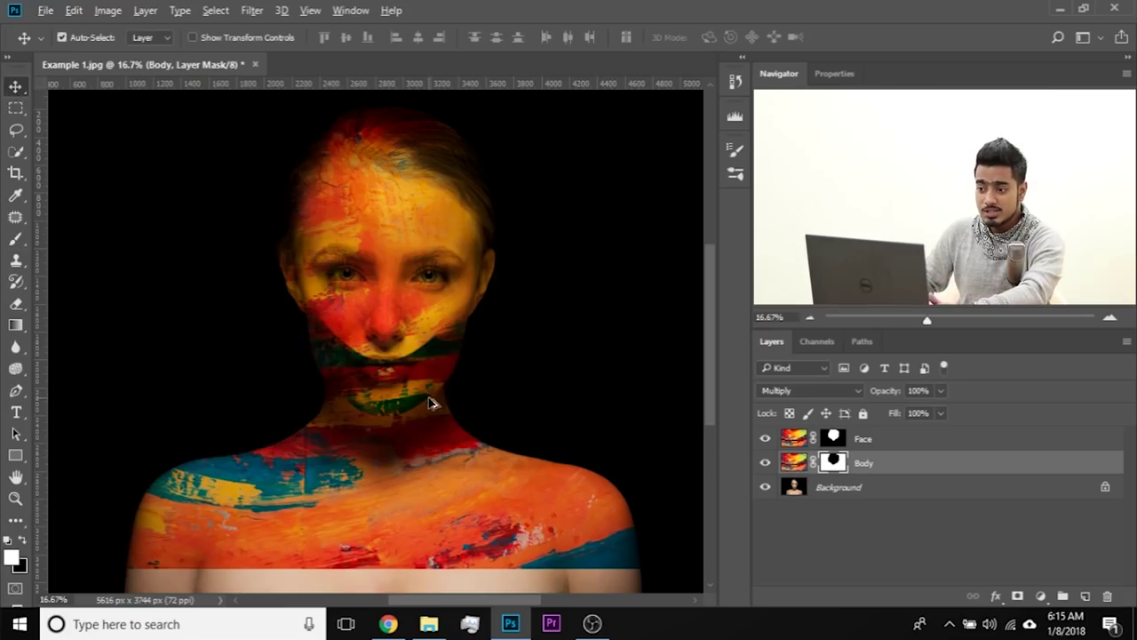
key("ctrl+z")
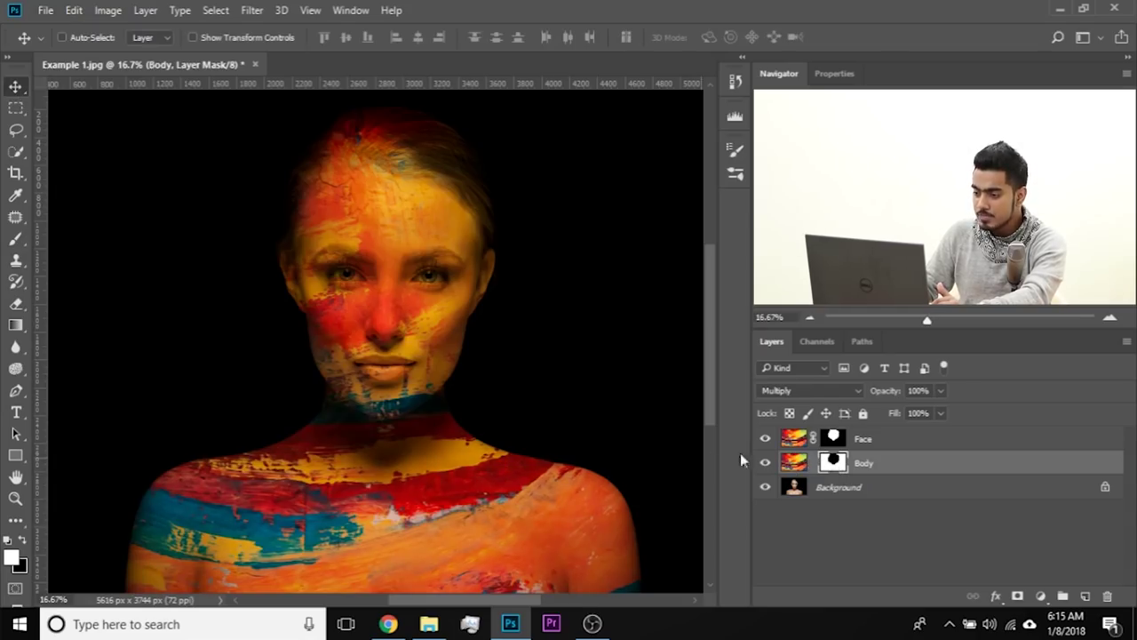
- With the Body layer's mask unlinked, nudge only its paint texture upward to offset the pattern below the jawline
left_click(791, 466)
mouse_move(442, 517)
left_mouse_down()
mouse_move(444, 502)
mouse_move(444, 515)
mouse_move(435, 500)
mouse_move(434, 511)
left_mouse_up()
key("shift+Up")
key("shift+Up")
key("shift+Up")
key("shift+Up")
key("shift+Up")
key("shift+Up")
key("shift+Up")
key("Up")
key("Up")
key("Up")
key("Up")
key("Up")
key("Up")
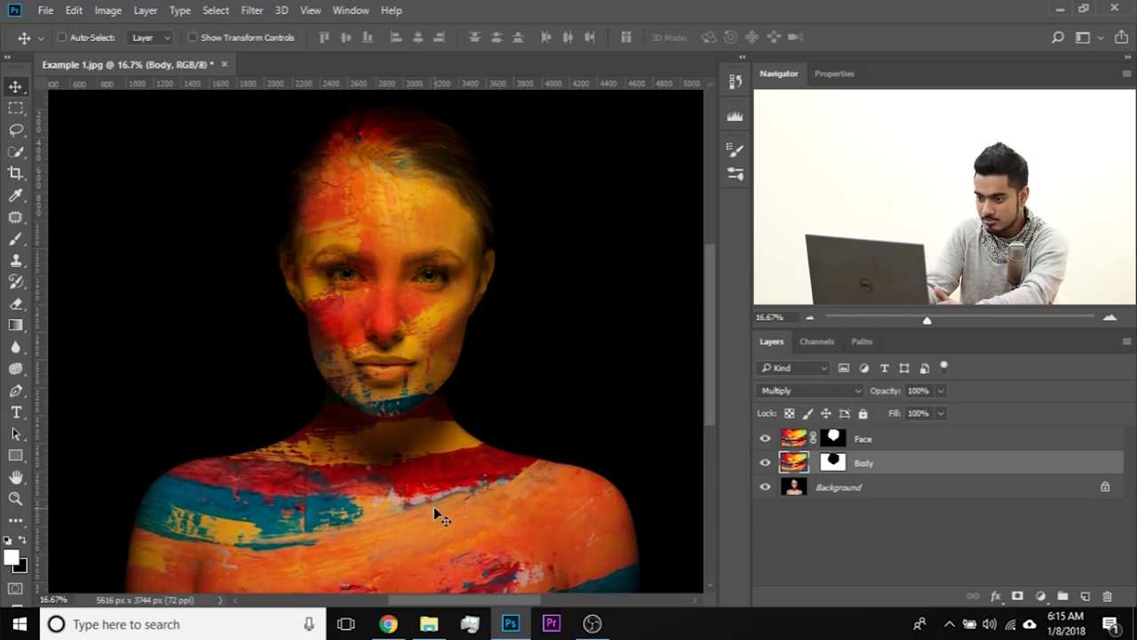
key("ctrl")
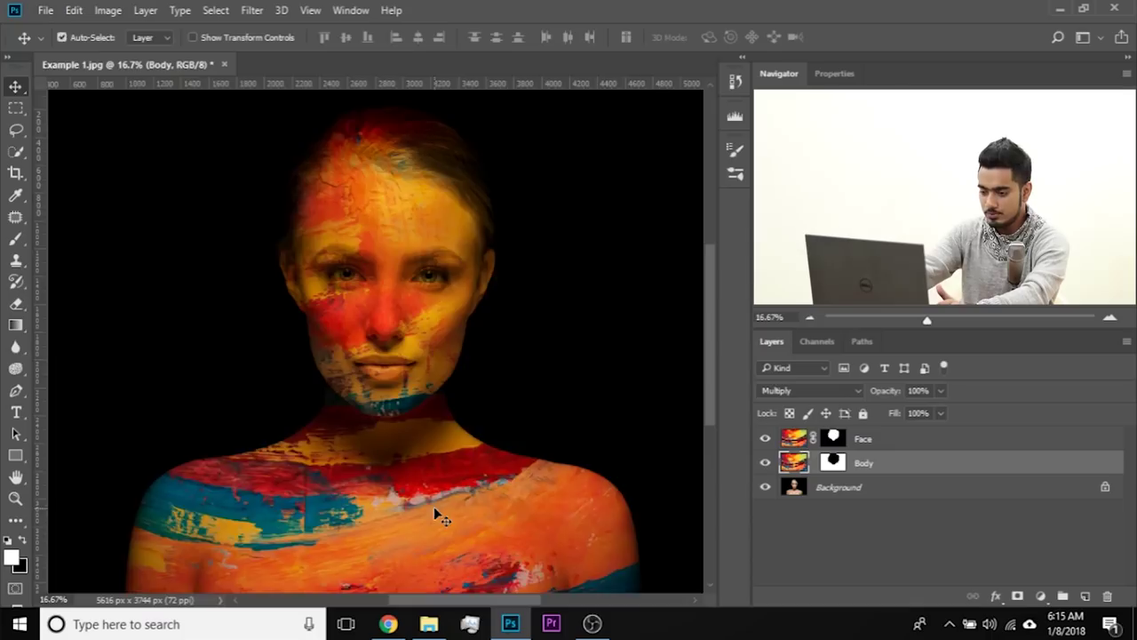
key("ctrl+minus")
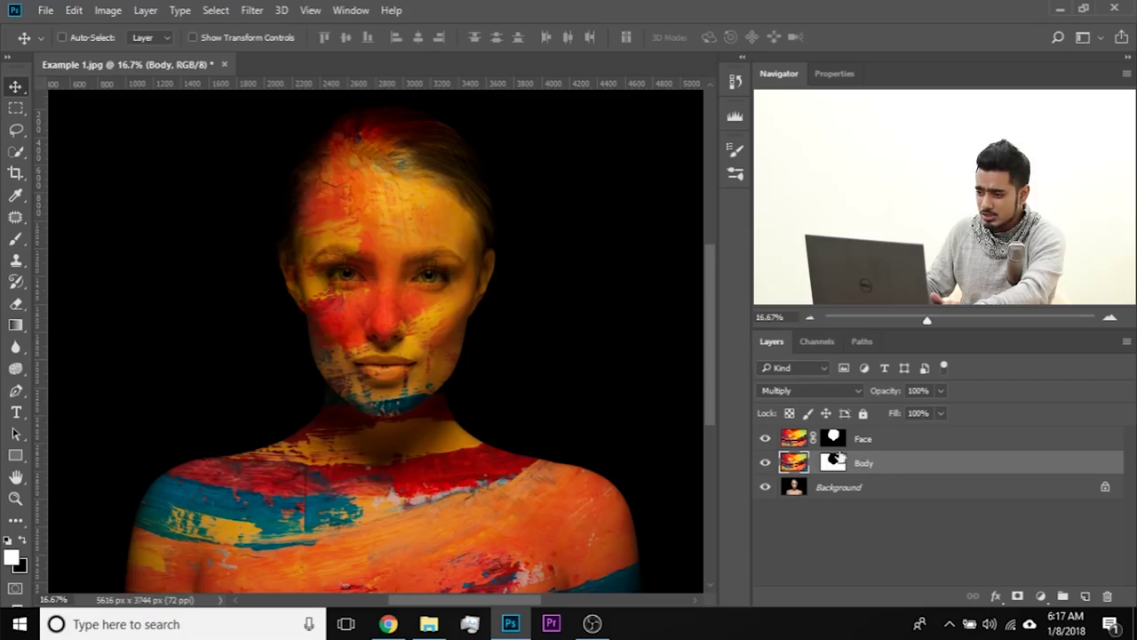
- Convert the Face and Body layers into a single smart object and set its blend mode to Multiply
left_click(813, 395)
left_click(815, 390)
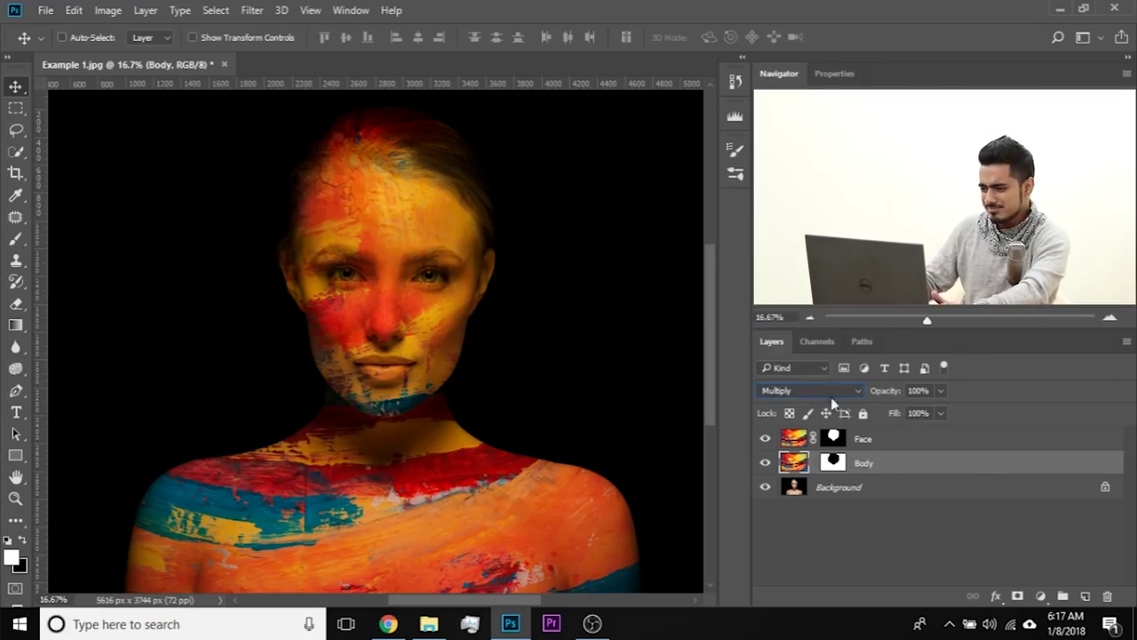
left_click(889, 439, "ctrl")
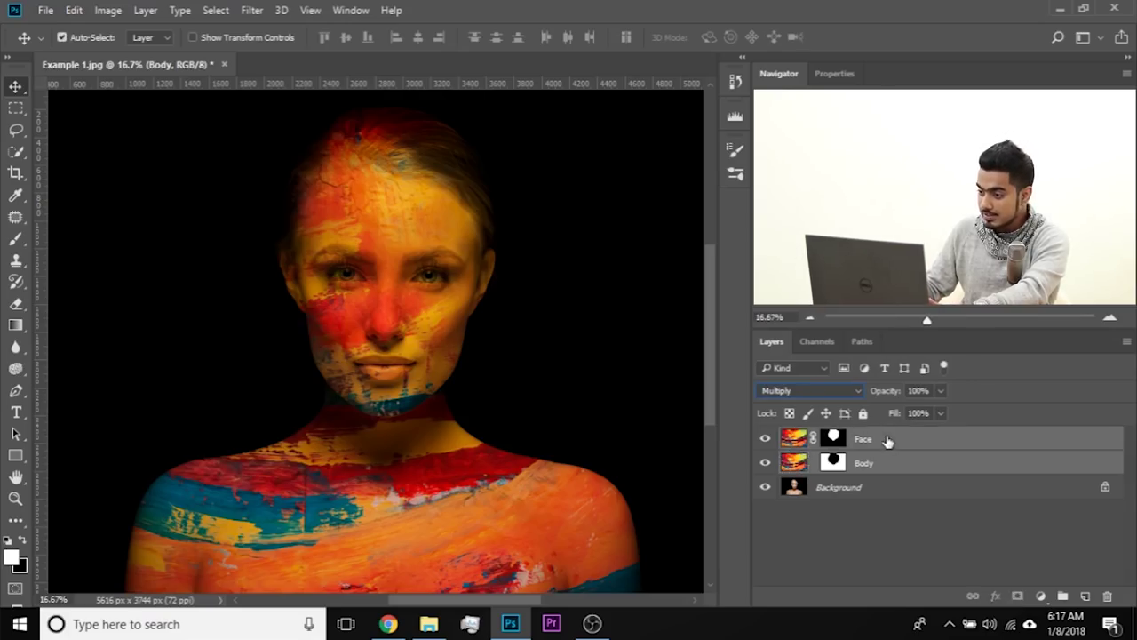
right_click(892, 438)
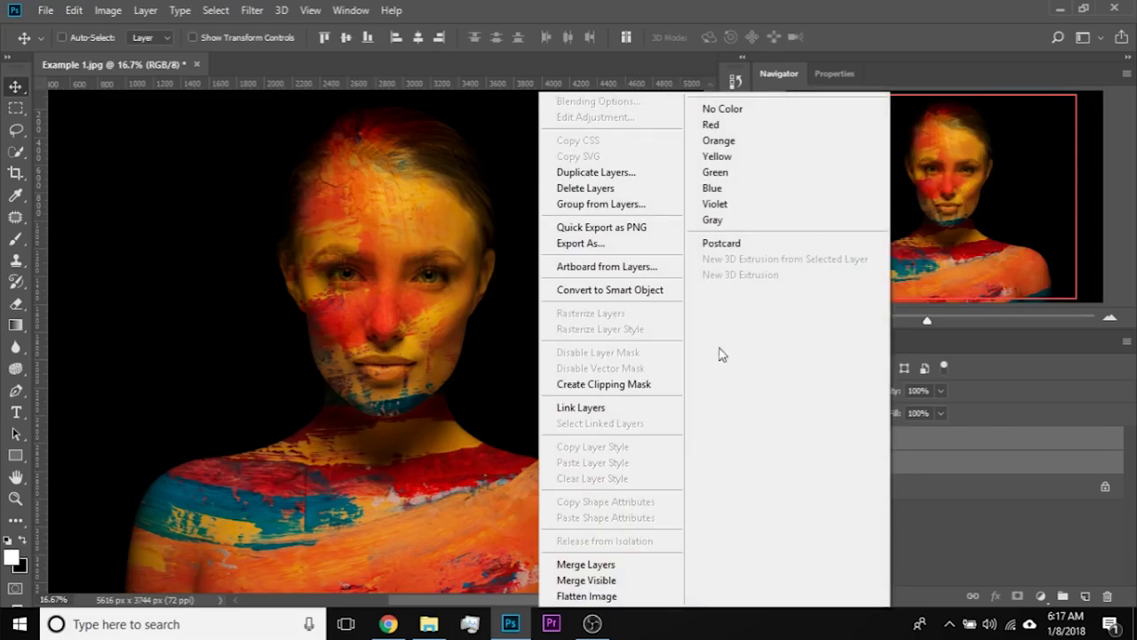
left_click(656, 298)
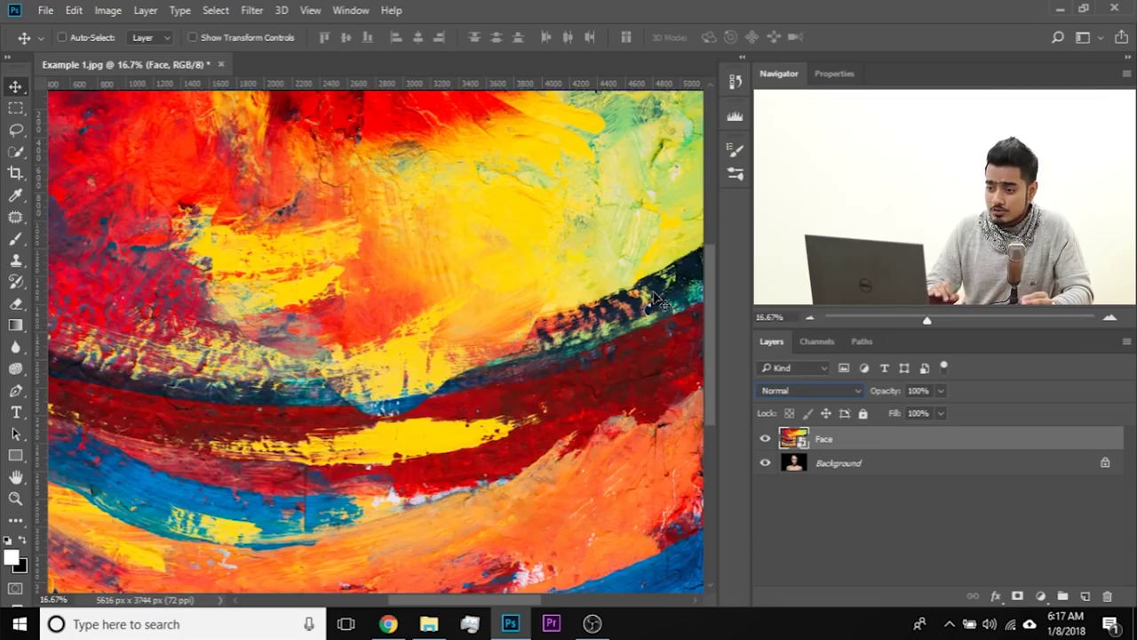
left_click(787, 391)
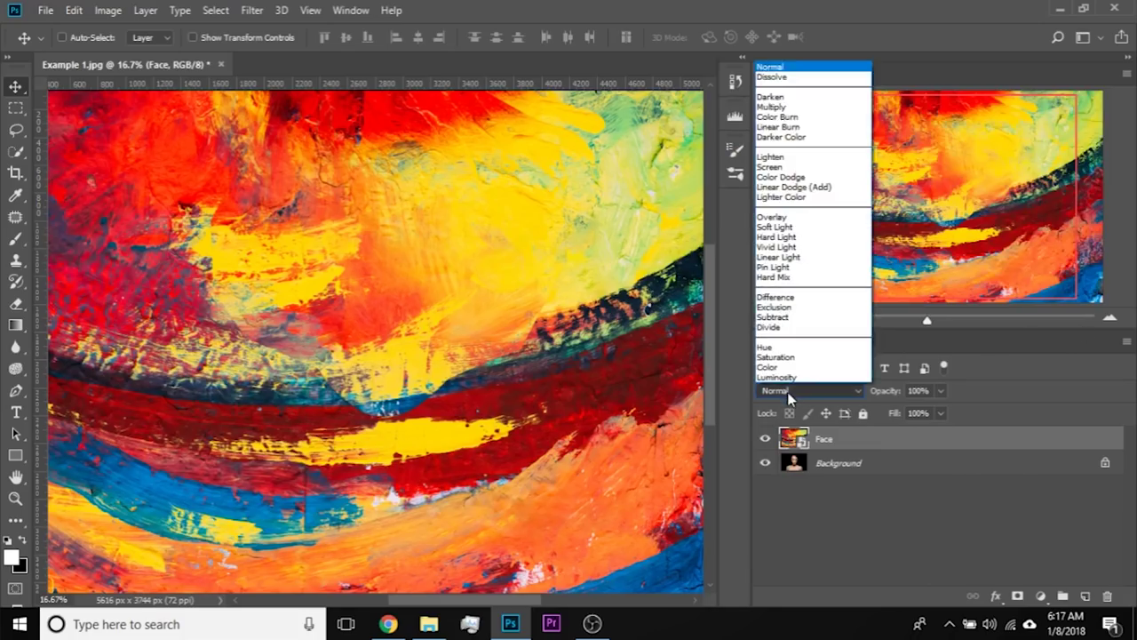
left_click(795, 108)
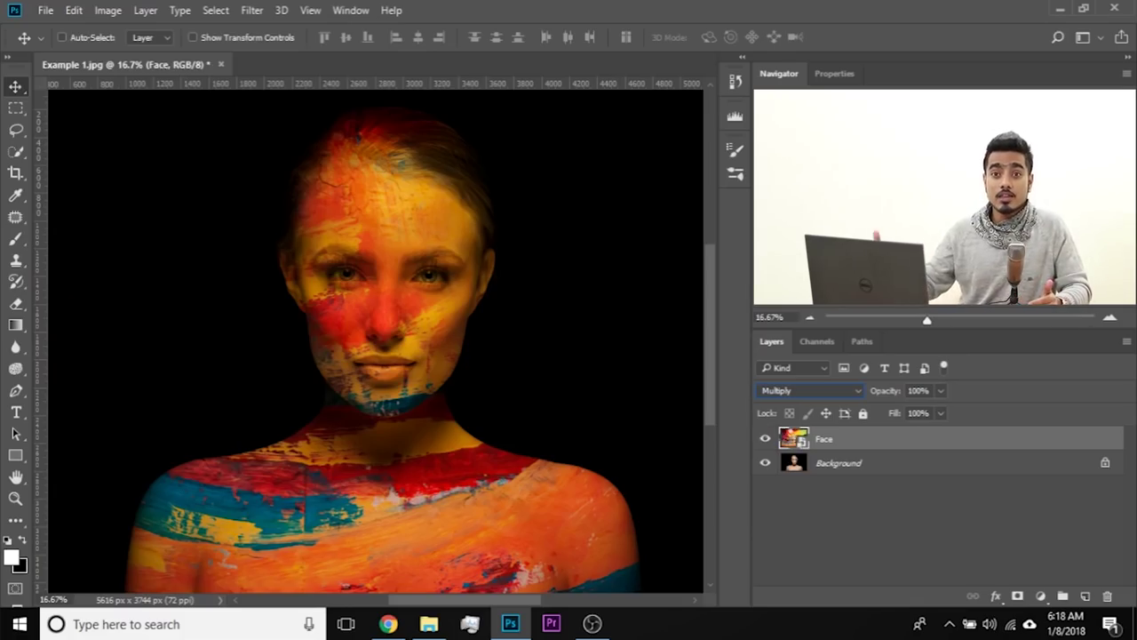
- Open the Face smart object's contents to examine the layers and masks inside, and return to the portrait document
double_click(794, 438)
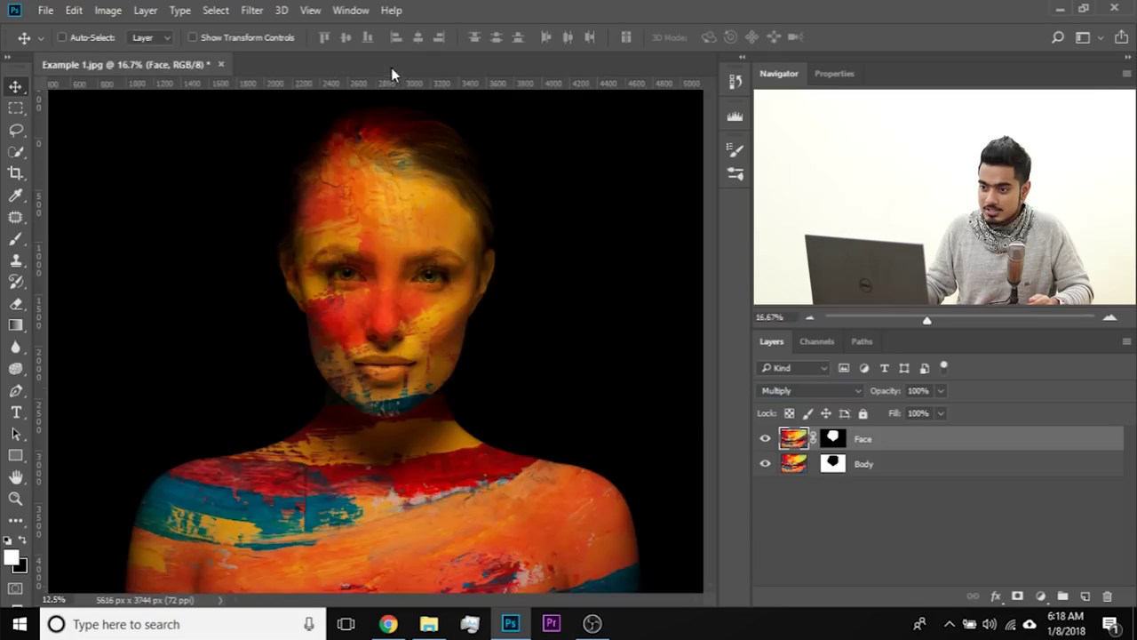
left_click(390, 65)
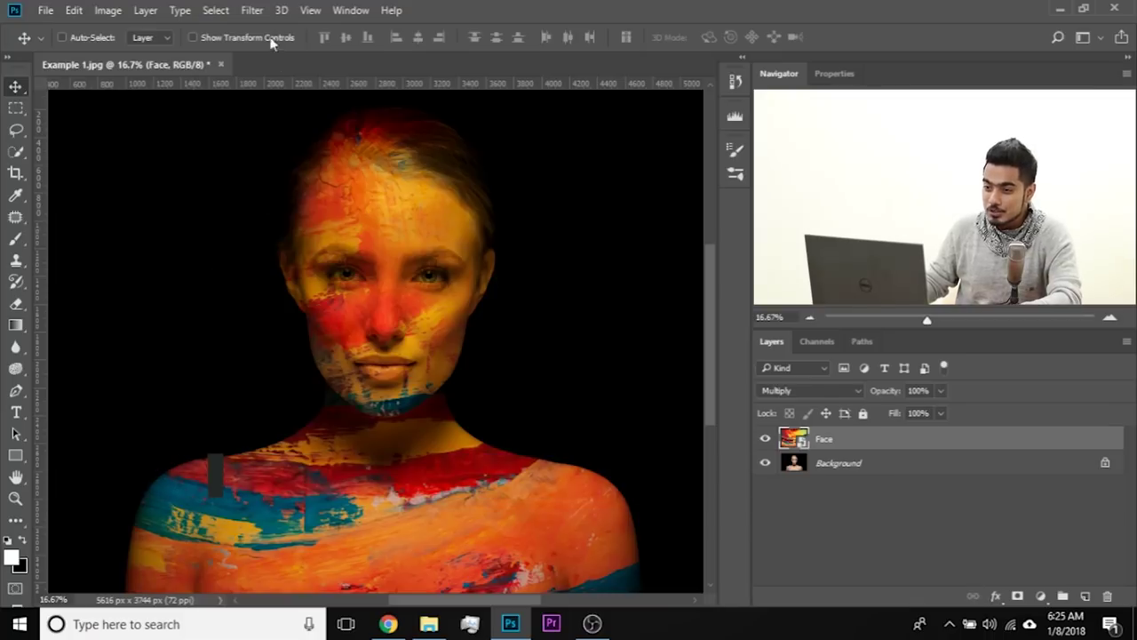
- Open the Face smart object in the Liquify filter and show the Background layer as the backdrop
left_click(256, 11)
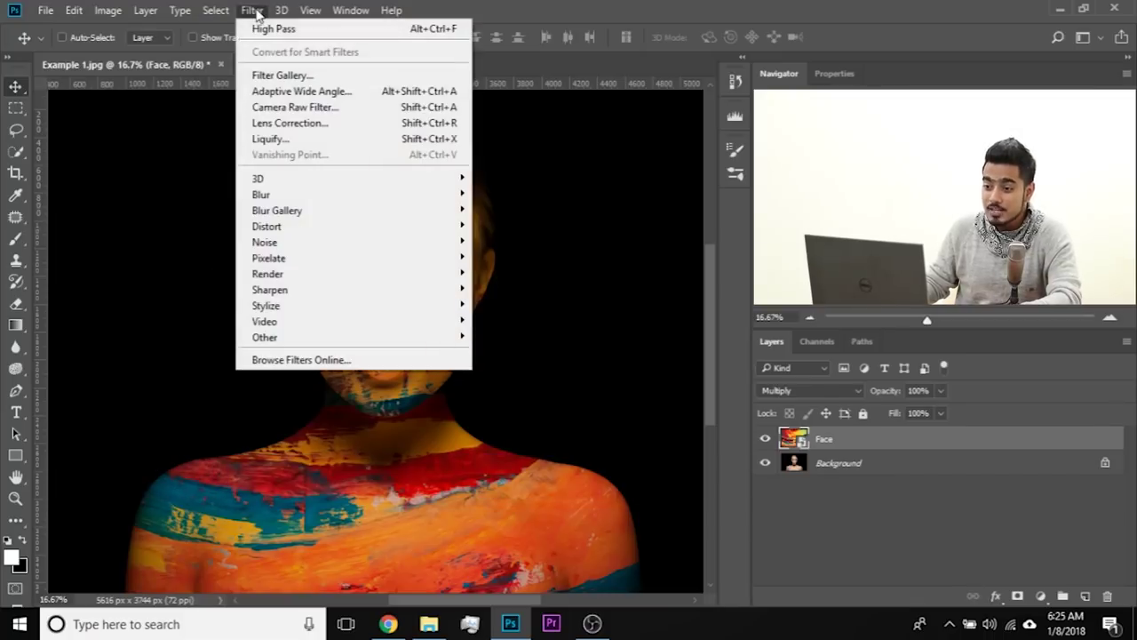
left_click(302, 139)
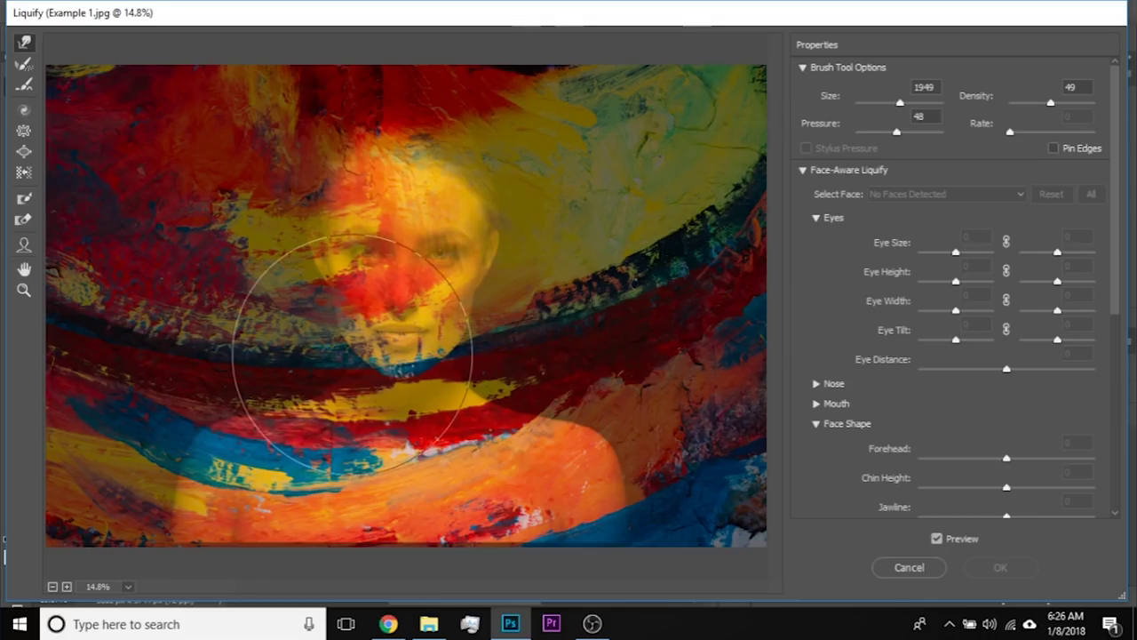
left_click(804, 171)
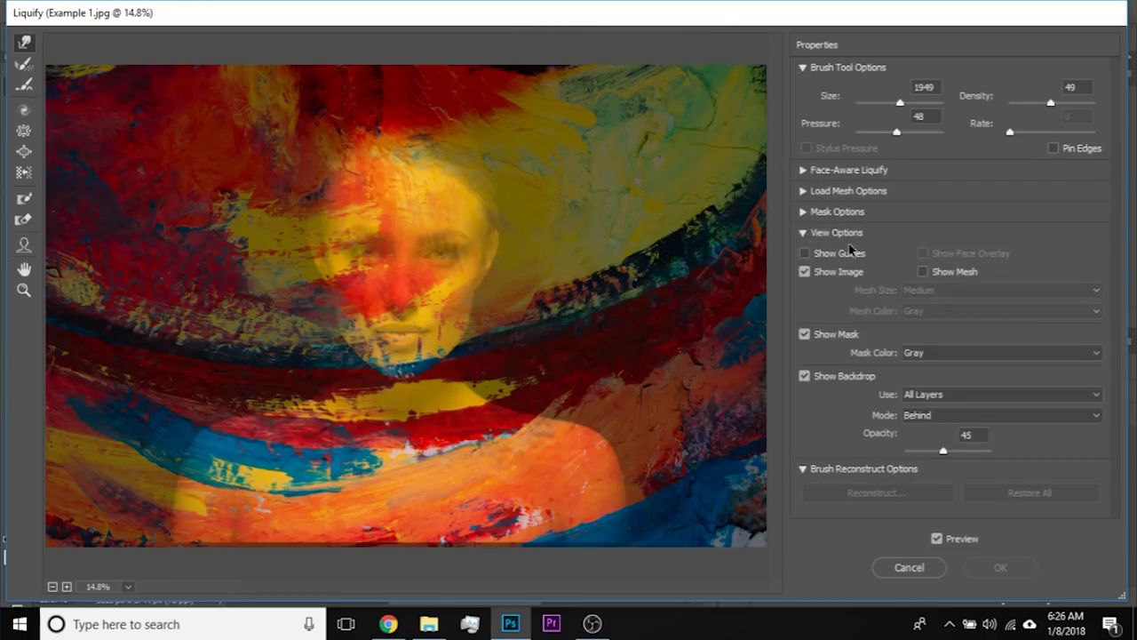
left_click(804, 376)
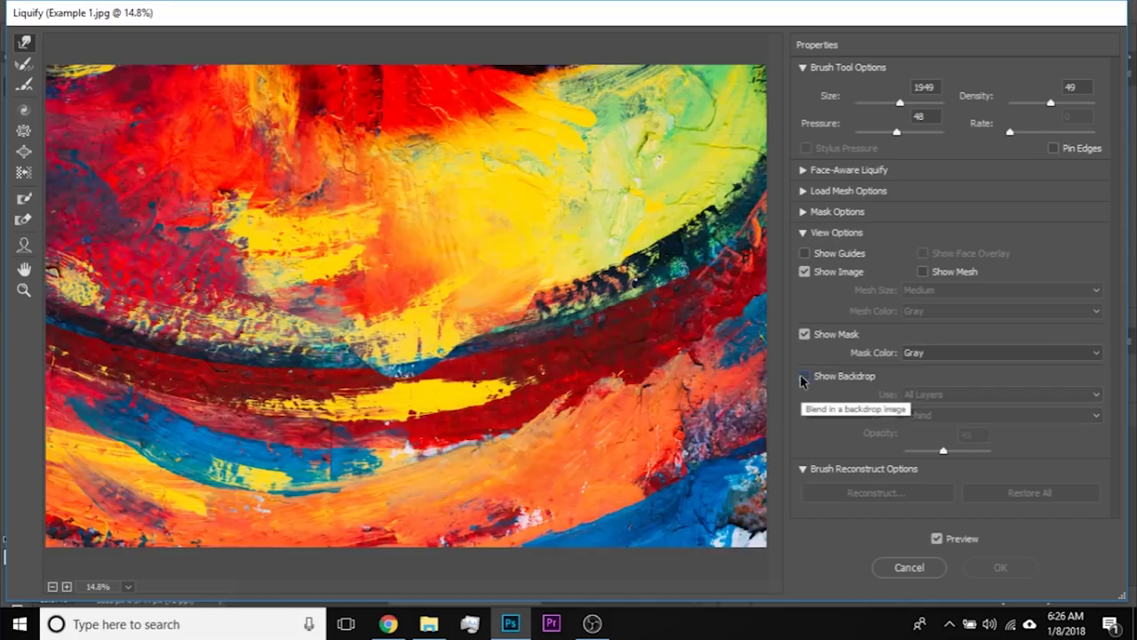
left_click(804, 377)
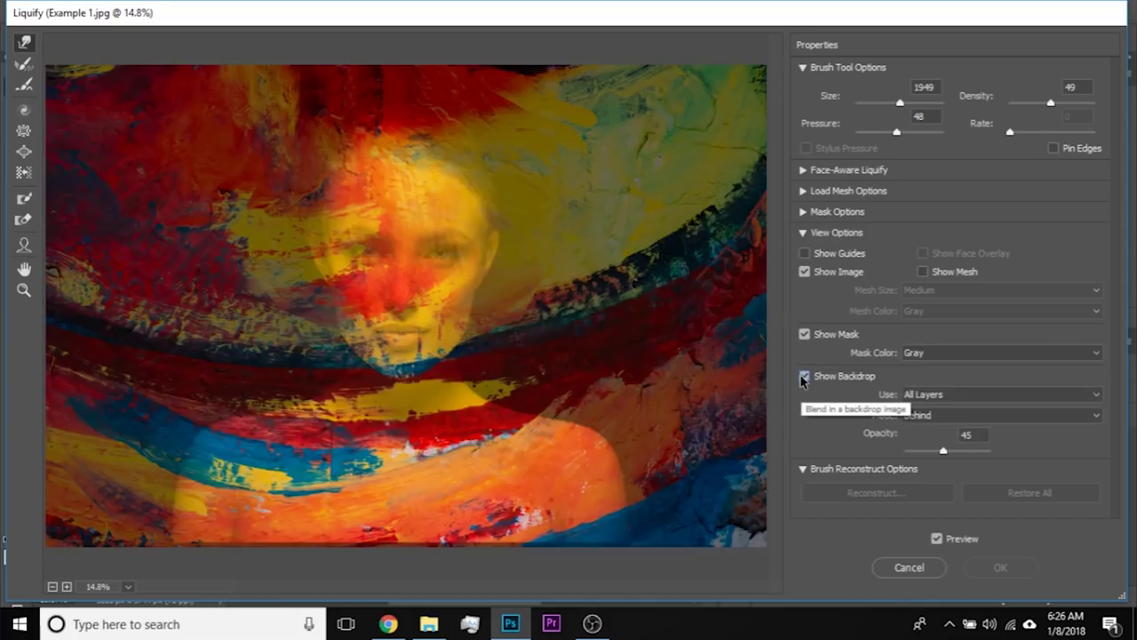
left_click(914, 392)
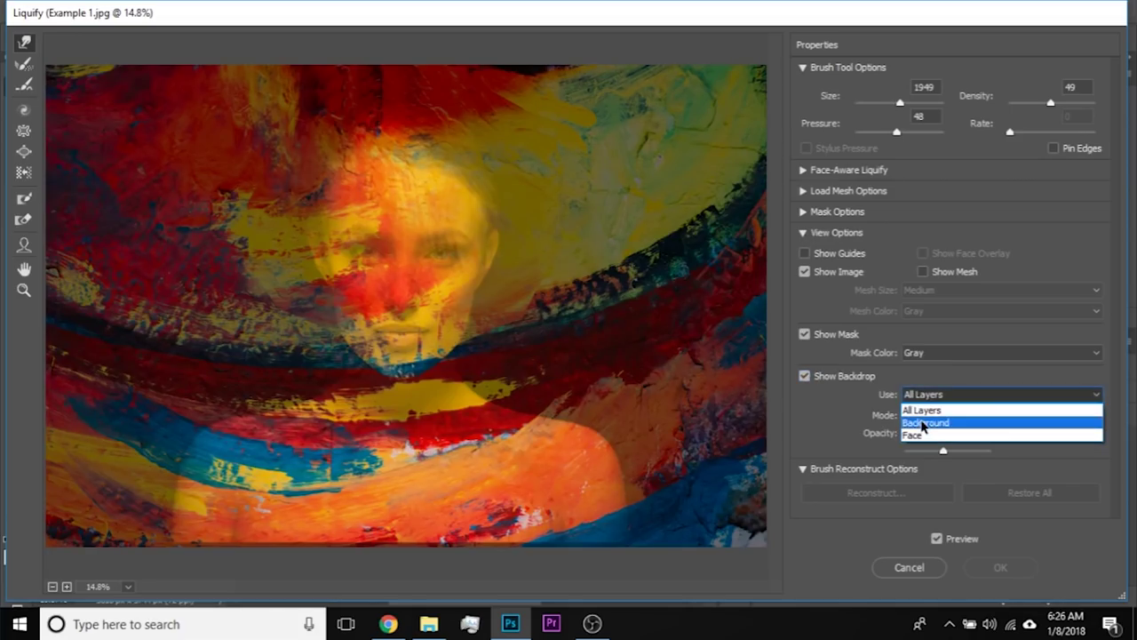
left_click(921, 424)
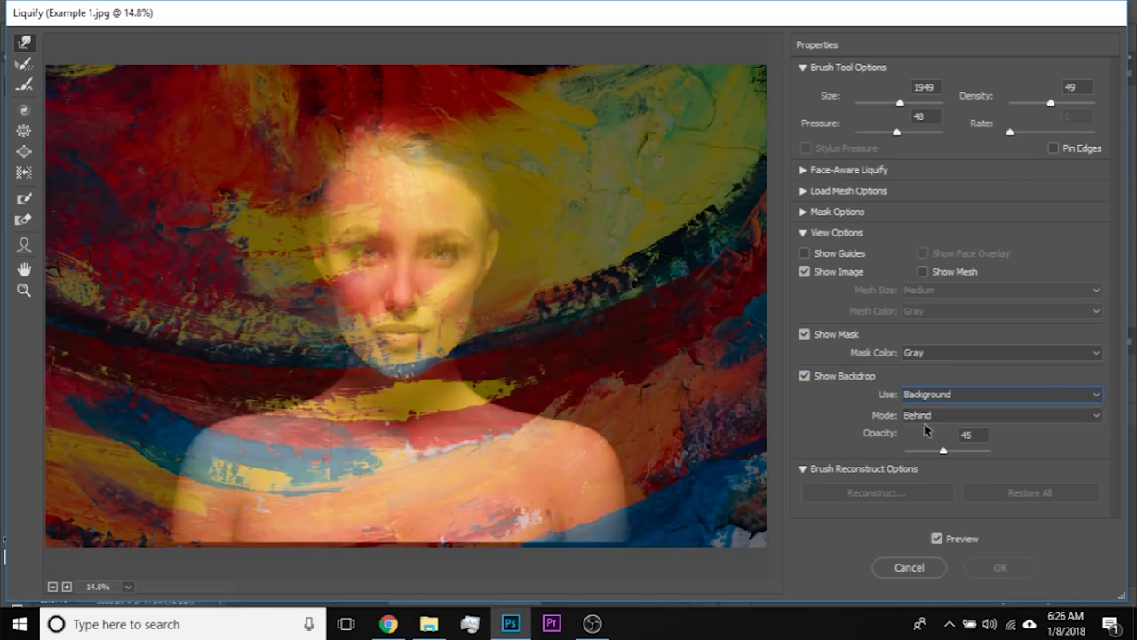
- Try the Blend backdrop mode, return it to Behind, and set the backdrop opacity to 54
left_click(924, 418)
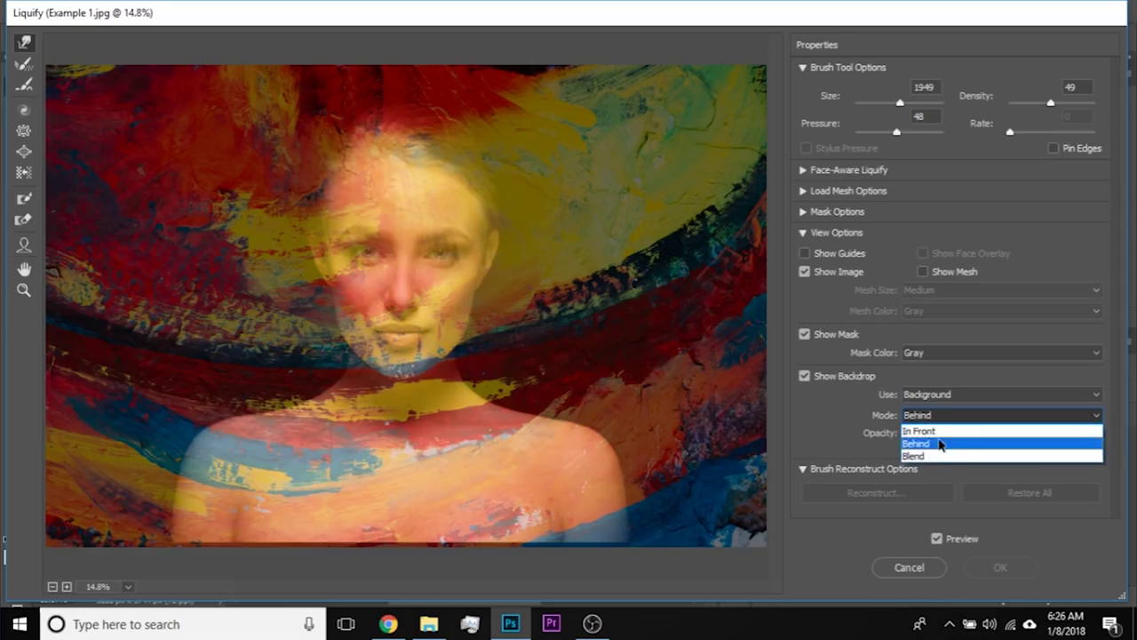
left_click(938, 456)
left_click(939, 424)
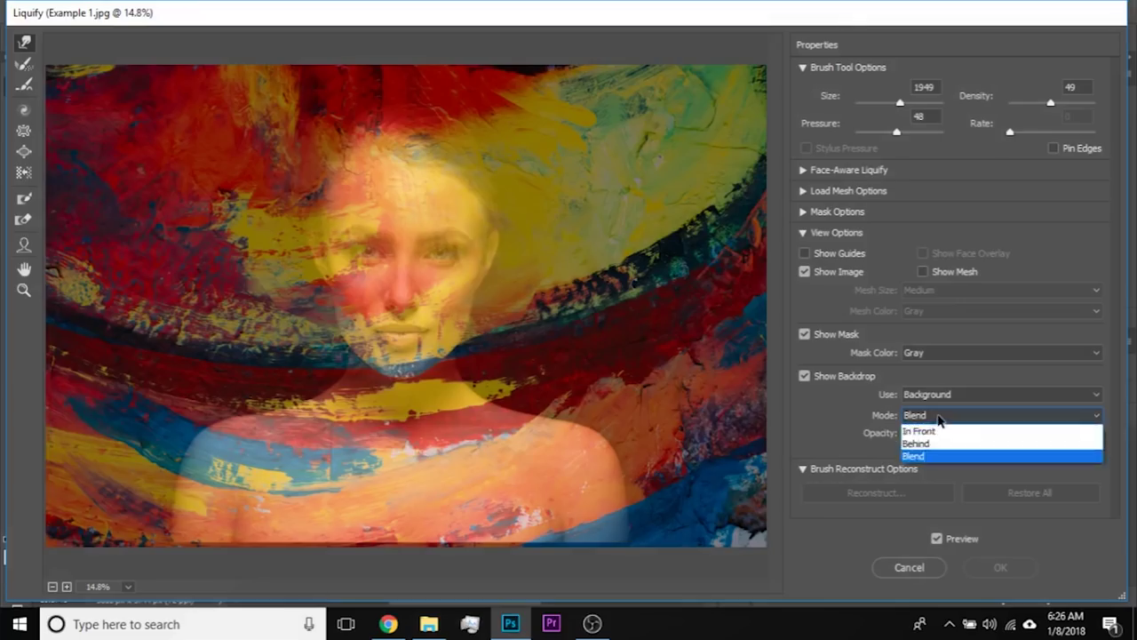
left_click(935, 443)
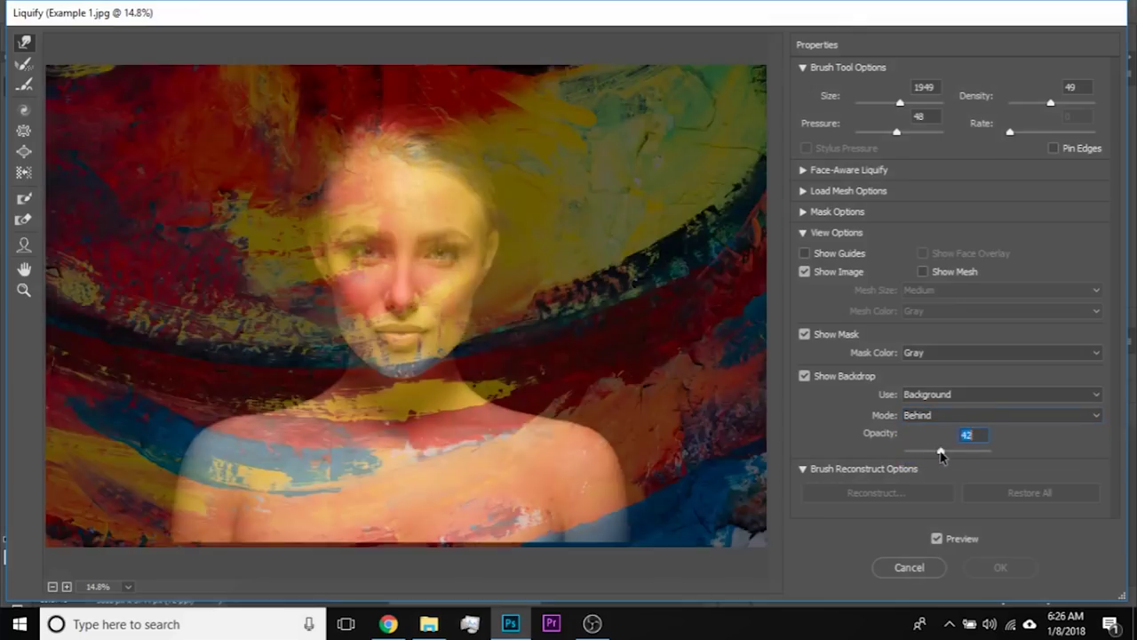
mouse_move(942, 451)
left_mouse_down()
mouse_move(962, 455)
mouse_move(939, 452)
mouse_move(951, 454)
left_mouse_up()
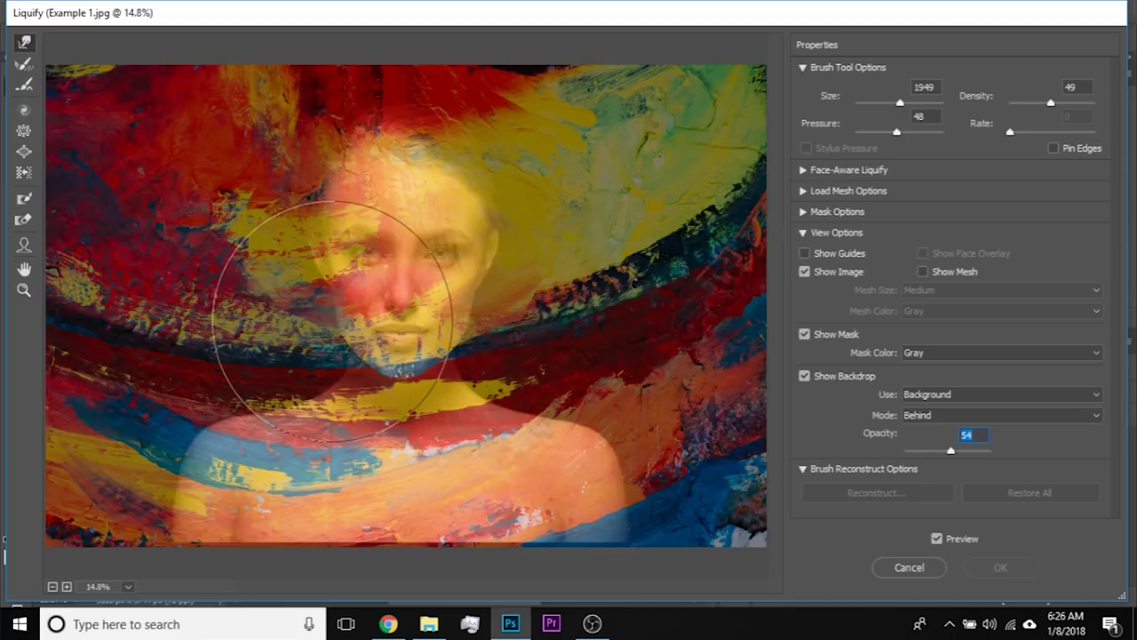
- Set the Forward Warp brush to size 1277 and pressure 20 for working around the cheek
key("ctrl+plus")
key("ctrl+plus")
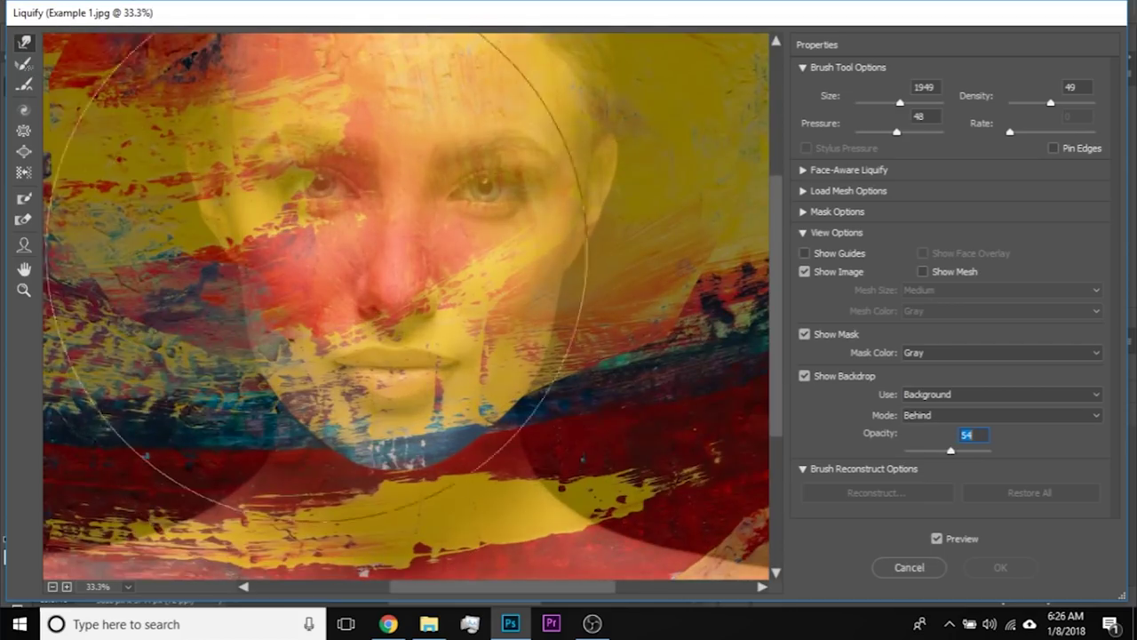
left_click_drag(278, 244, 367, 311)
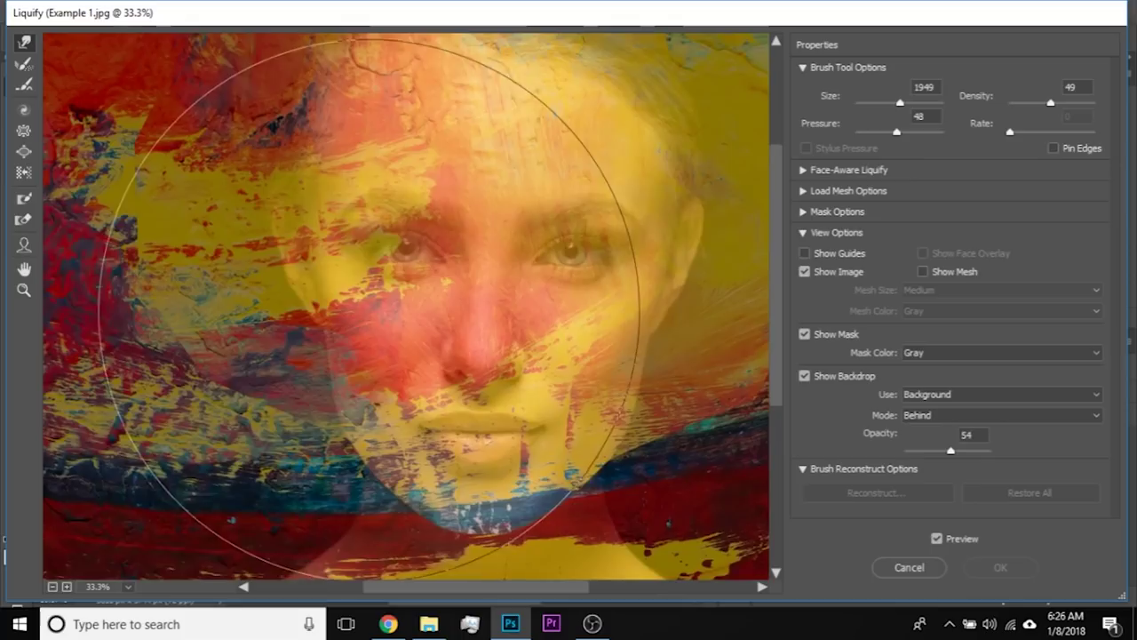
mouse_move(307, 335)
left_mouse_down()
mouse_move(410, 325)
mouse_move(267, 322)
left_mouse_up()
key("bracketleft")
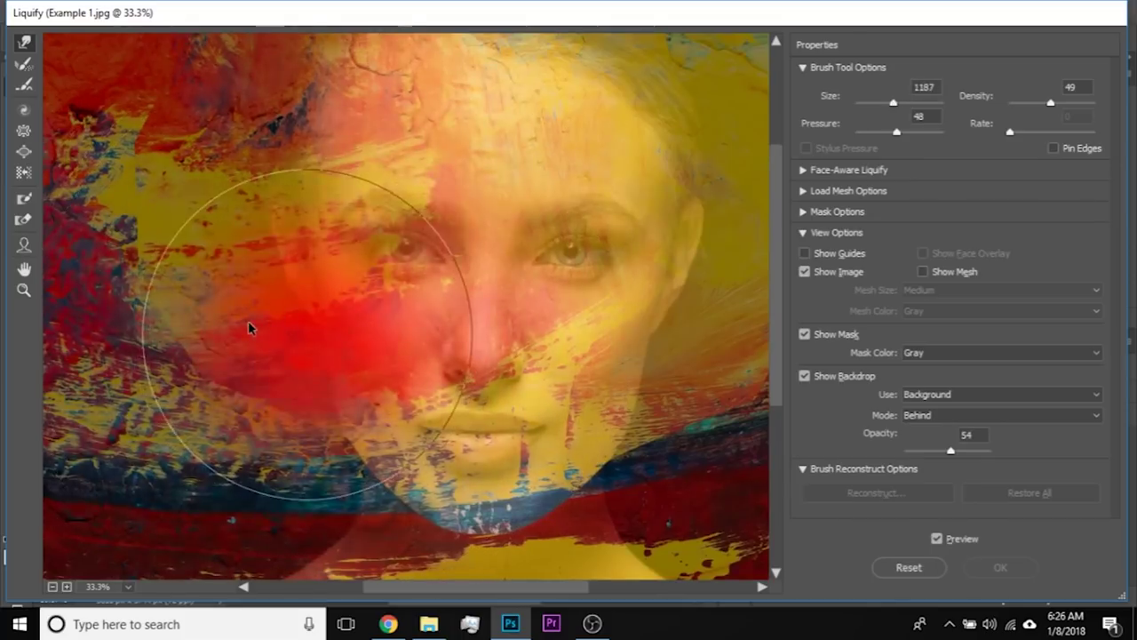
key("ctrl+z")
left_click_drag(335, 353, 428, 357)
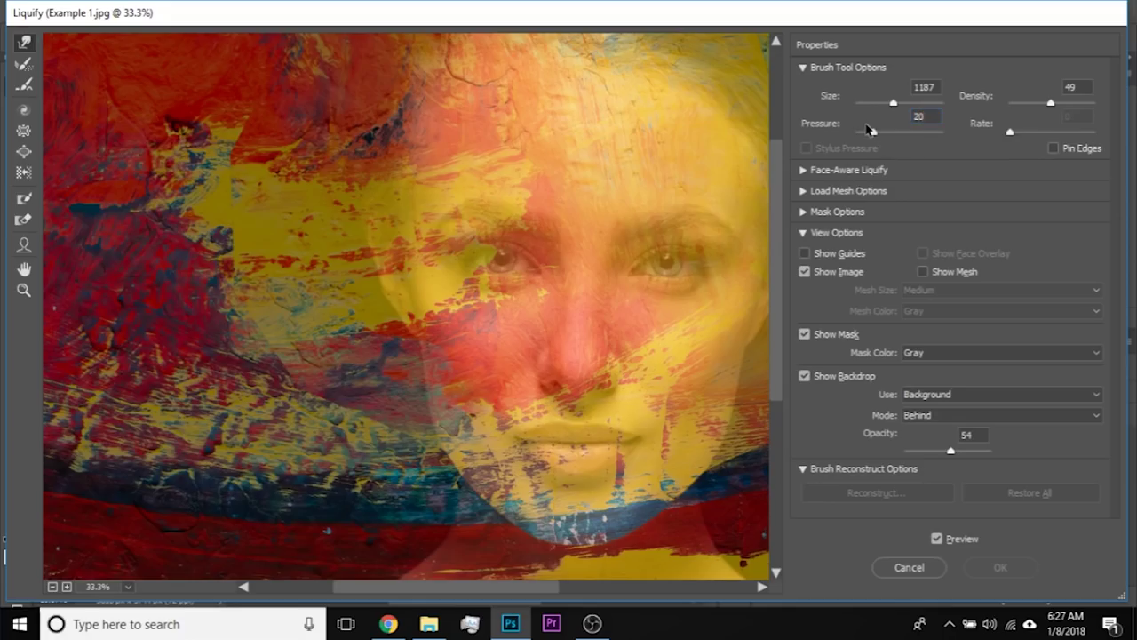
left_click_drag(311, 371, 335, 379)
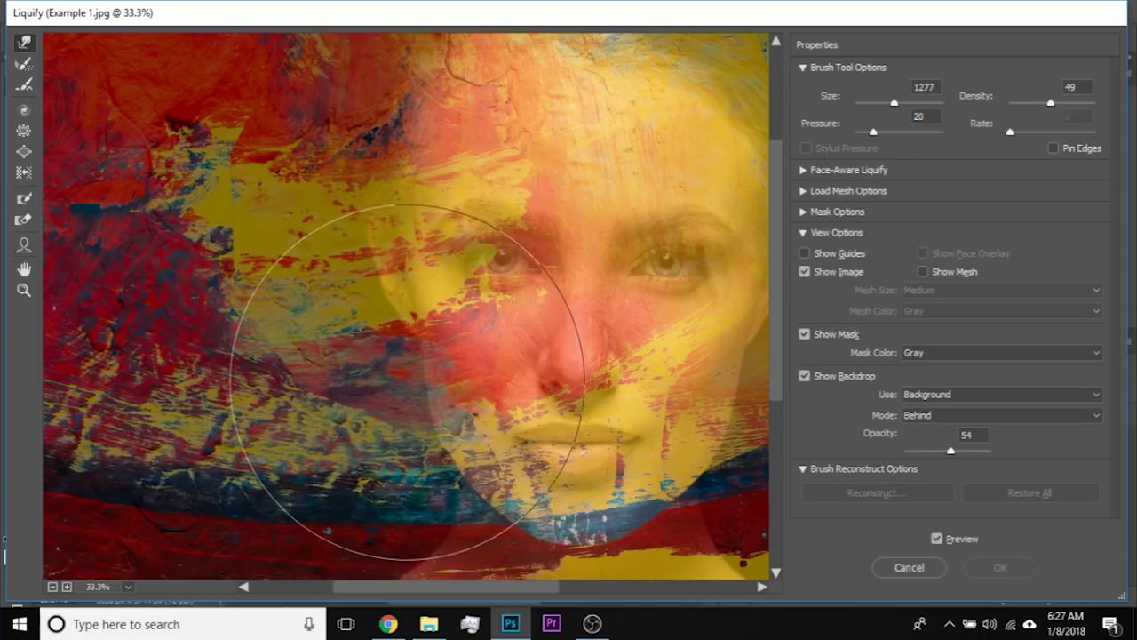
- Warp the paint texture around the left cheek with Forward Warp brush sizes from 1331 down to 1151
left_click_drag(407, 382, 435, 382)
key("bracketright")
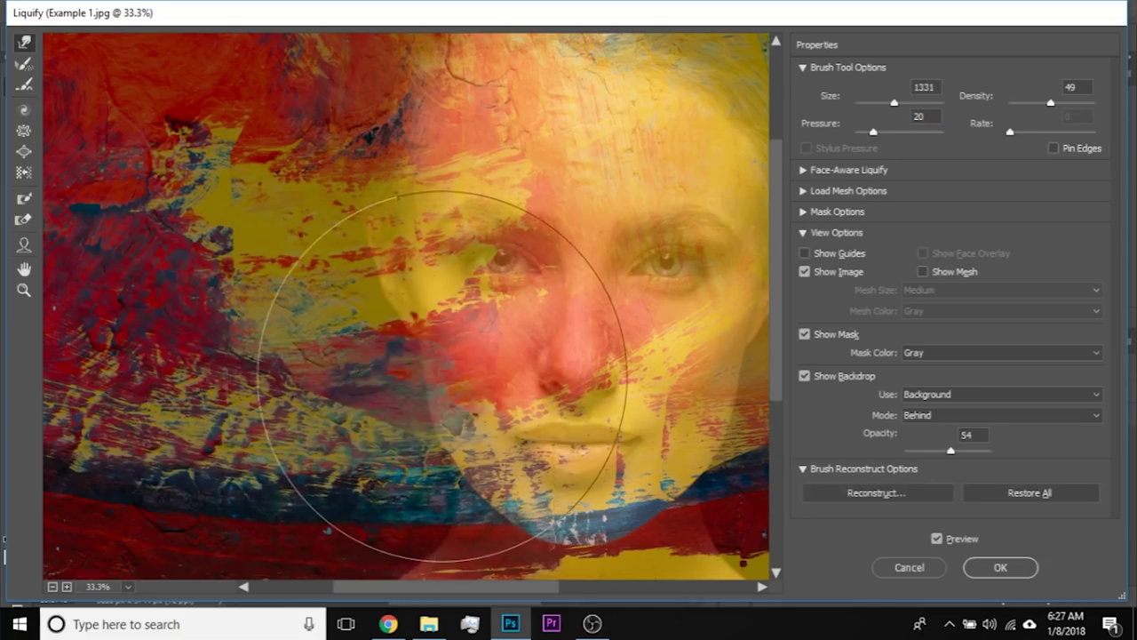
key("bracketleft")
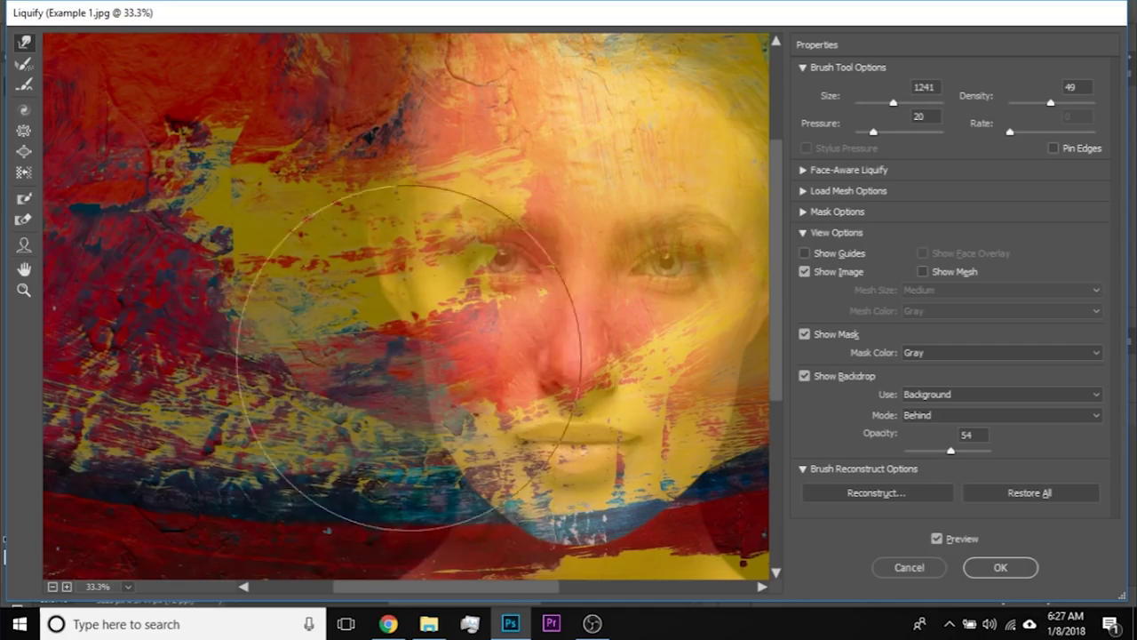
key("bracketleft")
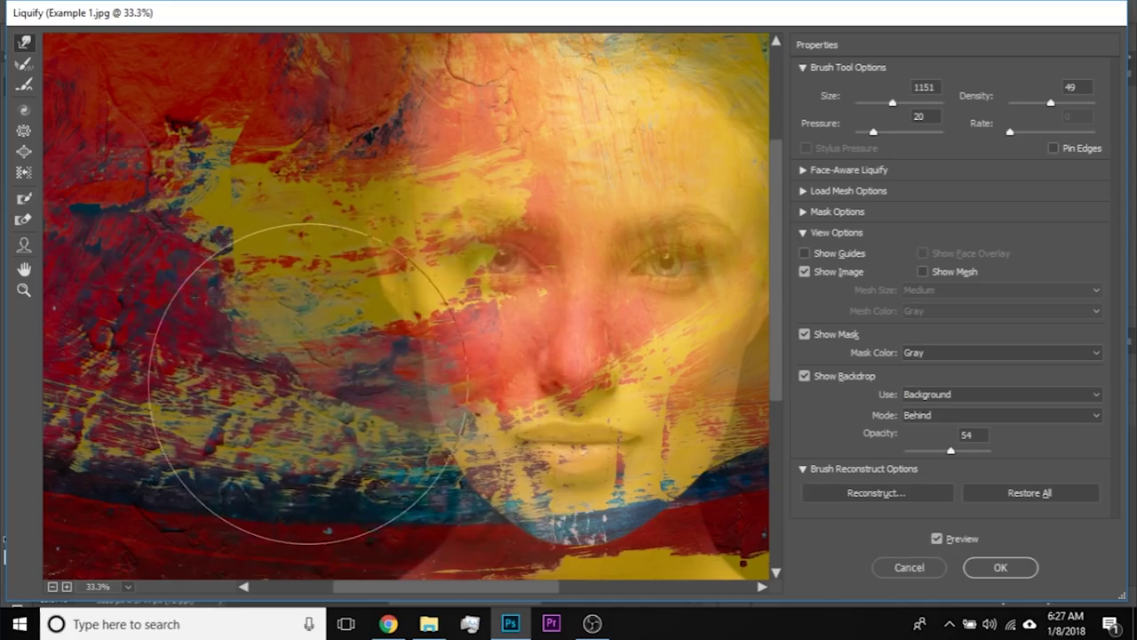
left_click_drag(343, 387, 282, 382)
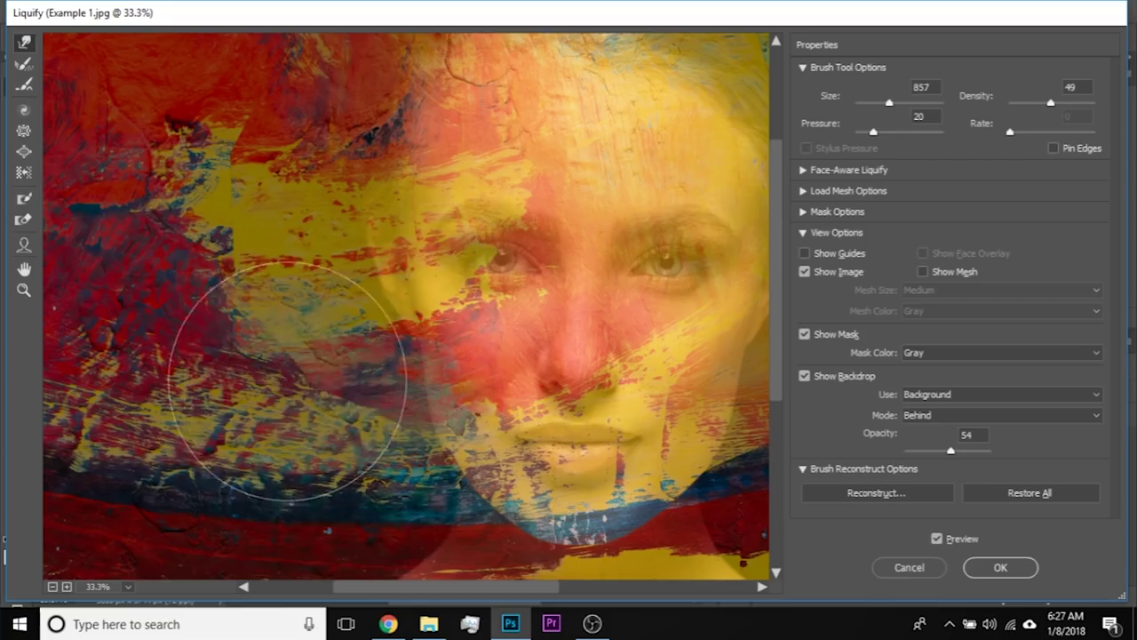
- Bend the striped texture beside the left cheek and jaw with a smaller Forward Warp brush, between sizes 857 and 923
key("bracketleft")
key("bracketleft")
key("bracketleft")
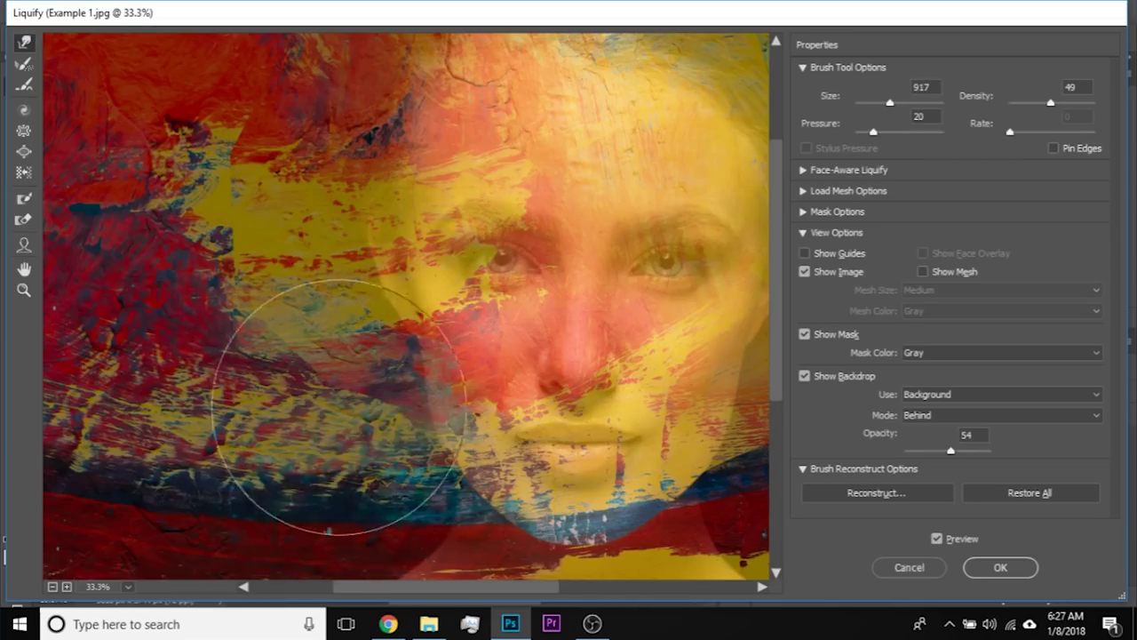
mouse_move(337, 407)
left_mouse_down()
mouse_move(288, 418)
mouse_move(305, 416)
mouse_move(294, 432)
mouse_move(279, 381)
mouse_move(292, 345)
left_mouse_up()
mouse_move(303, 418)
left_mouse_down()
mouse_move(260, 388)
mouse_move(277, 418)
left_mouse_up()
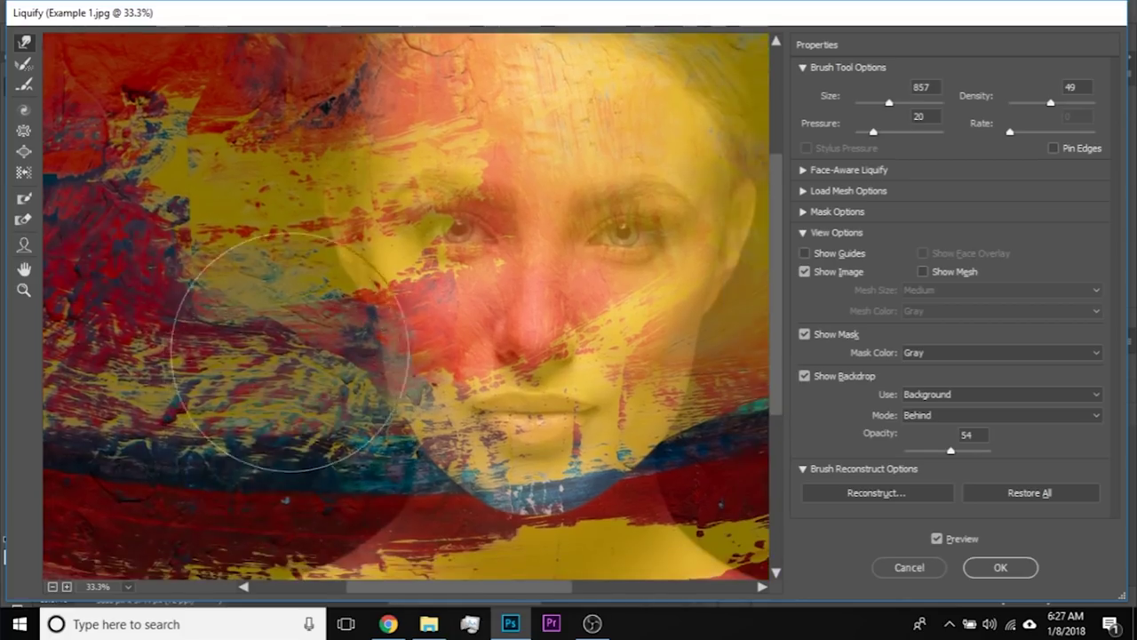
key("bracketright")
mouse_move(347, 319)
left_mouse_down()
mouse_move(271, 318)
mouse_move(311, 274)
mouse_move(230, 274)
mouse_move(293, 251)
mouse_move(266, 249)
mouse_move(289, 227)
left_mouse_up()
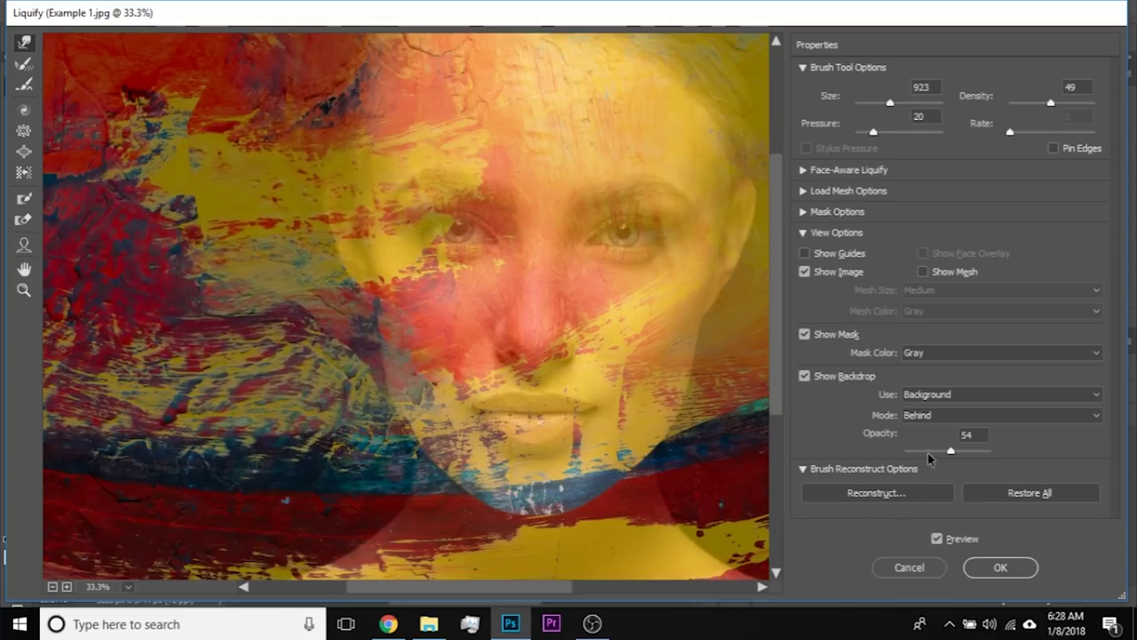
- Set the backdrop opacity to 37 and warp the texture along the left jawline with a size 695 brush
left_click_drag(943, 454, 937, 454)
mouse_move(442, 374)
left_mouse_down()
mouse_move(416, 390)
mouse_move(272, 385)
left_mouse_up()
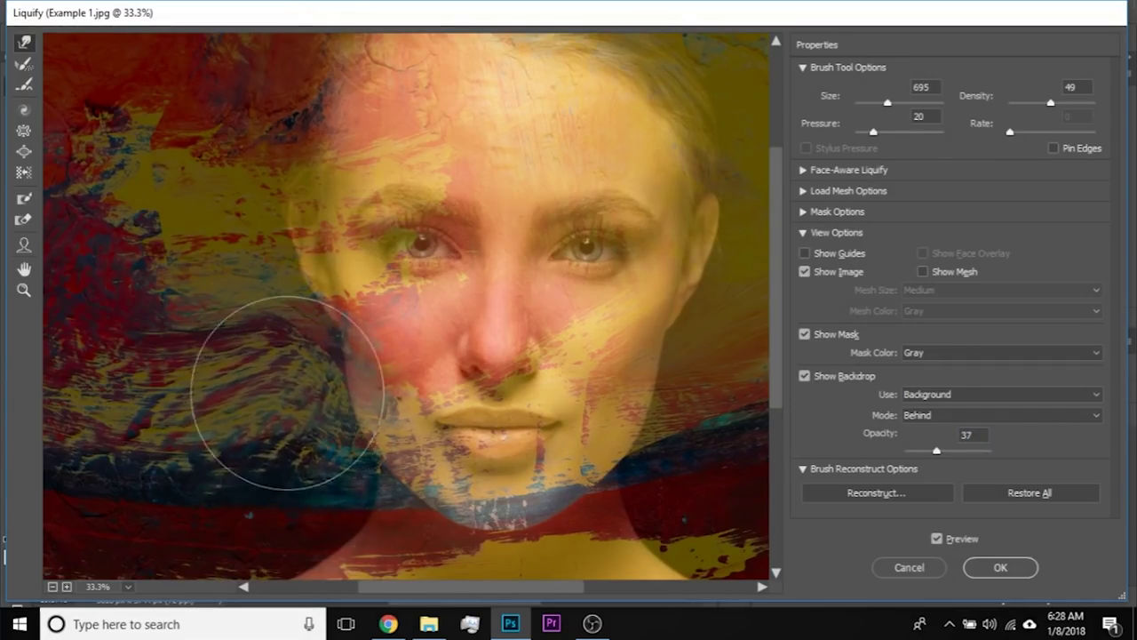
mouse_move(359, 437)
left_mouse_down()
mouse_move(311, 423)
mouse_move(308, 459)
left_mouse_up()
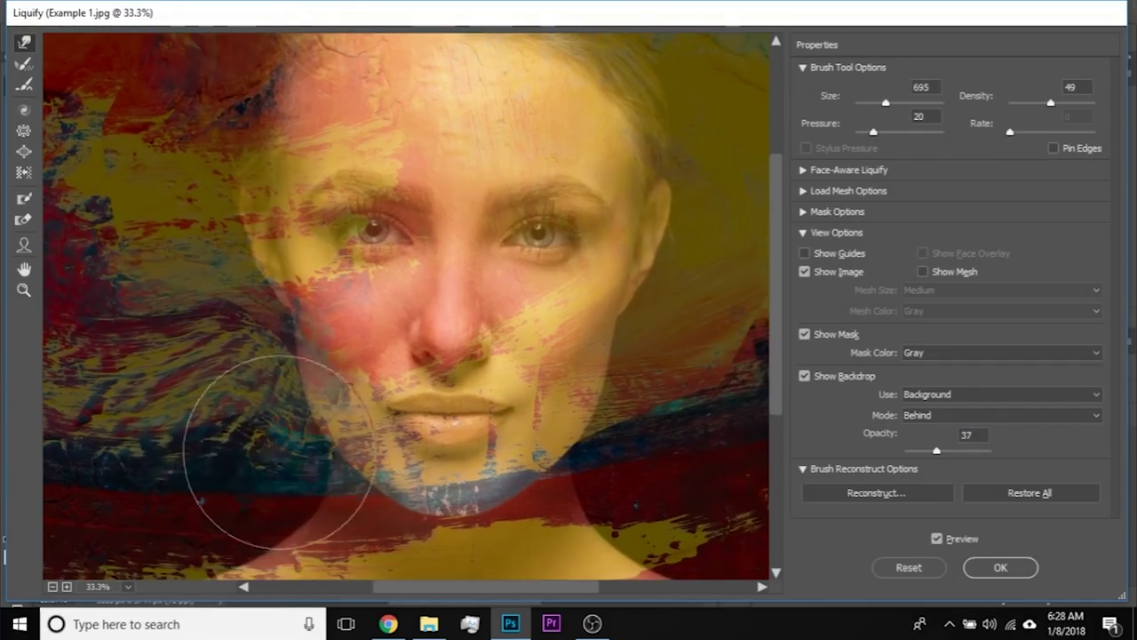
- Push the yellow and red texture toward the left temple and ear with a size 929 brush
left_click_drag(206, 335, 249, 483)
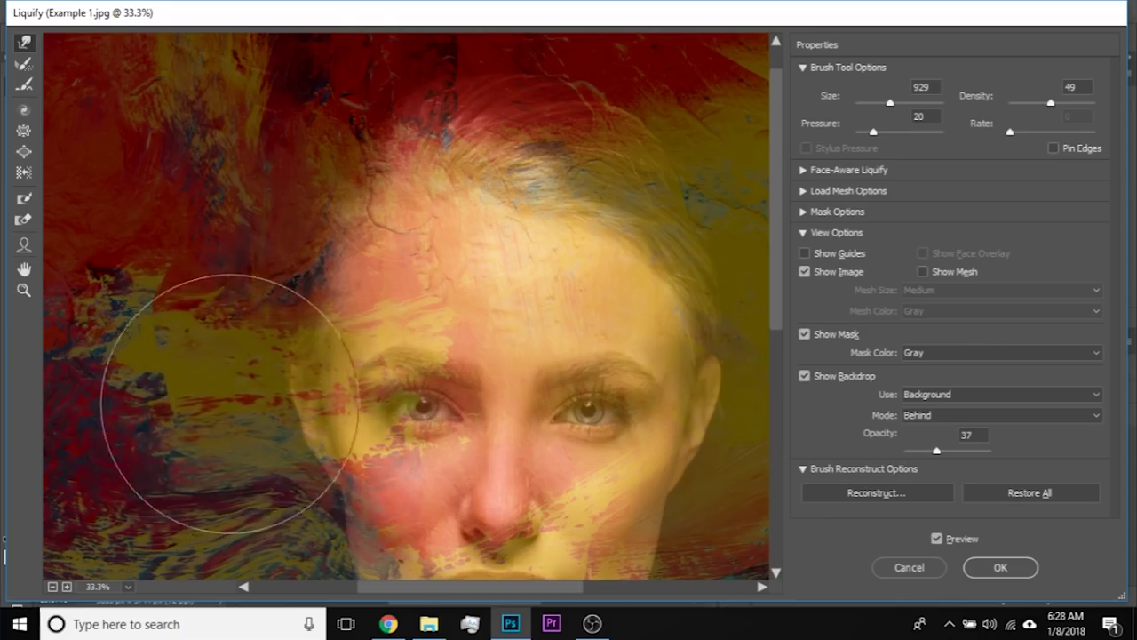
left_click_drag(168, 397, 257, 389)
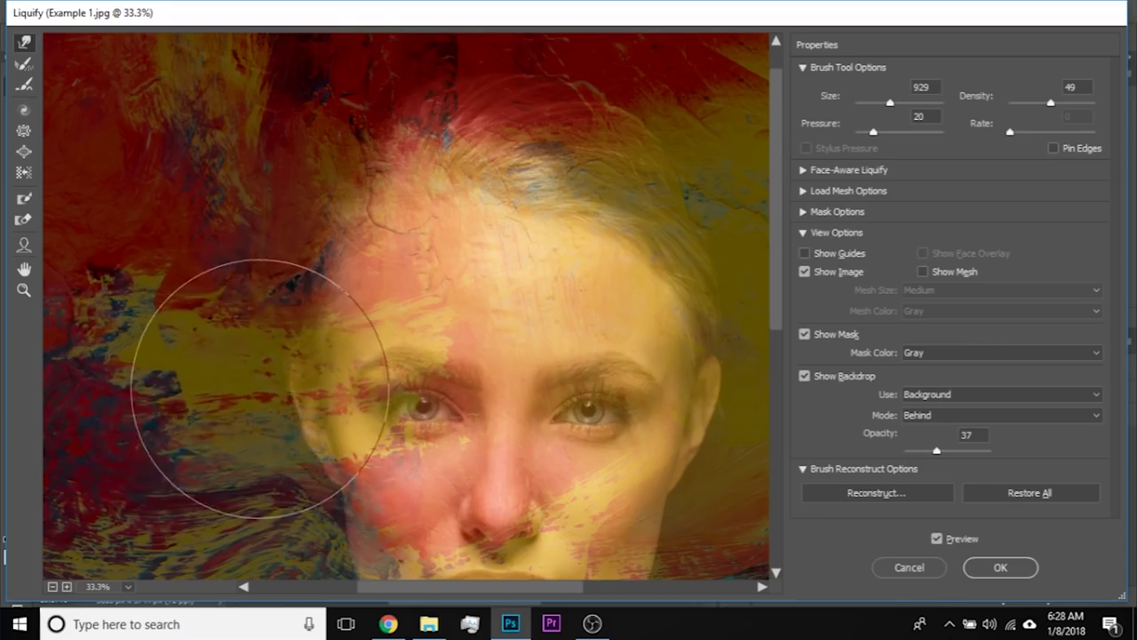
mouse_move(141, 395)
left_mouse_down()
mouse_move(262, 378)
mouse_move(174, 403)
mouse_move(244, 393)
mouse_move(157, 411)
mouse_move(221, 397)
left_mouse_up()
- Curve the texture around the right cheek and jawline with Forward Warp brush sizes from 1115 down to 707
left_click_drag(530, 414, 145, 398)
mouse_move(259, 373)
left_mouse_down()
mouse_move(329, 398)
mouse_move(400, 386)
mouse_move(417, 376)
mouse_move(402, 362)
left_mouse_up()
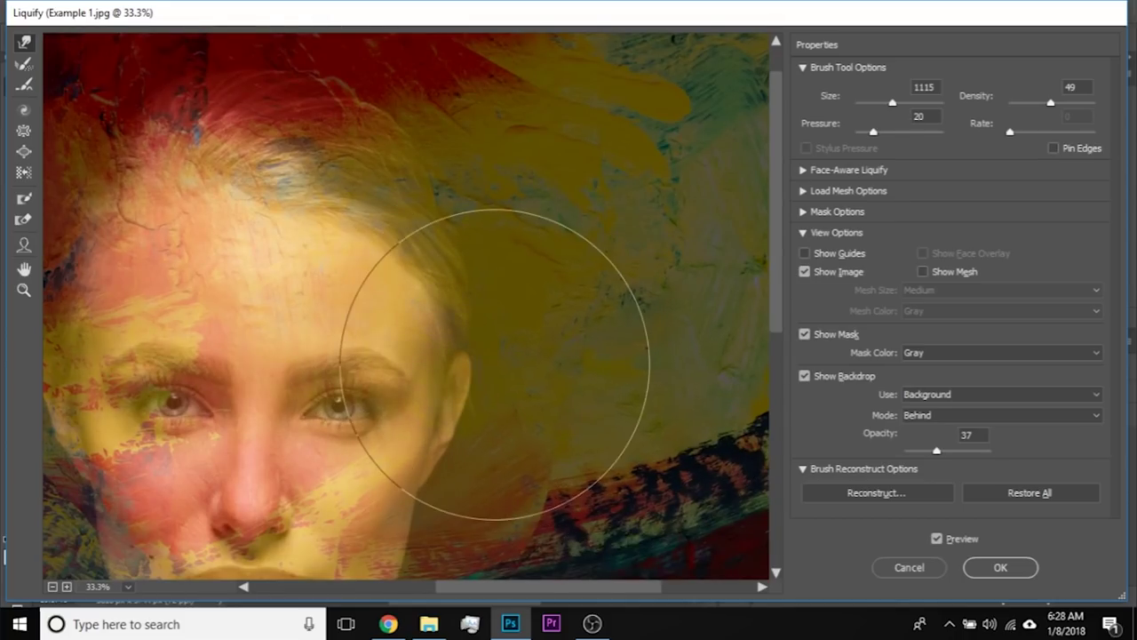
left_click_drag(534, 493, 630, 325)
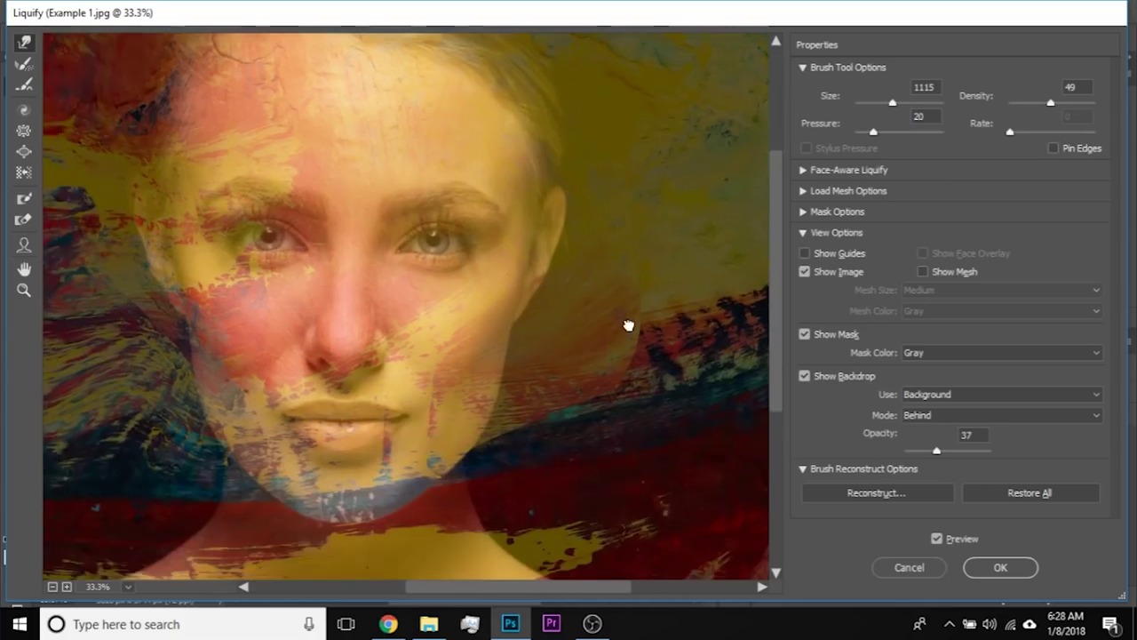
key("bracketleft")
key("bracketleft")
key("bracketleft")
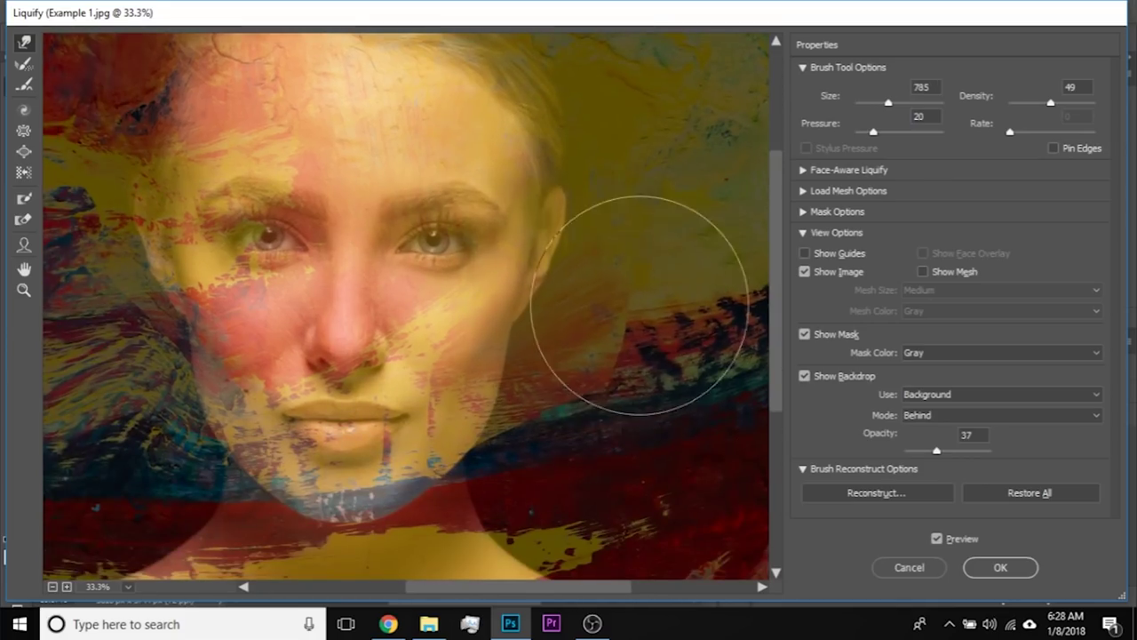
left_click_drag(539, 421, 511, 422)
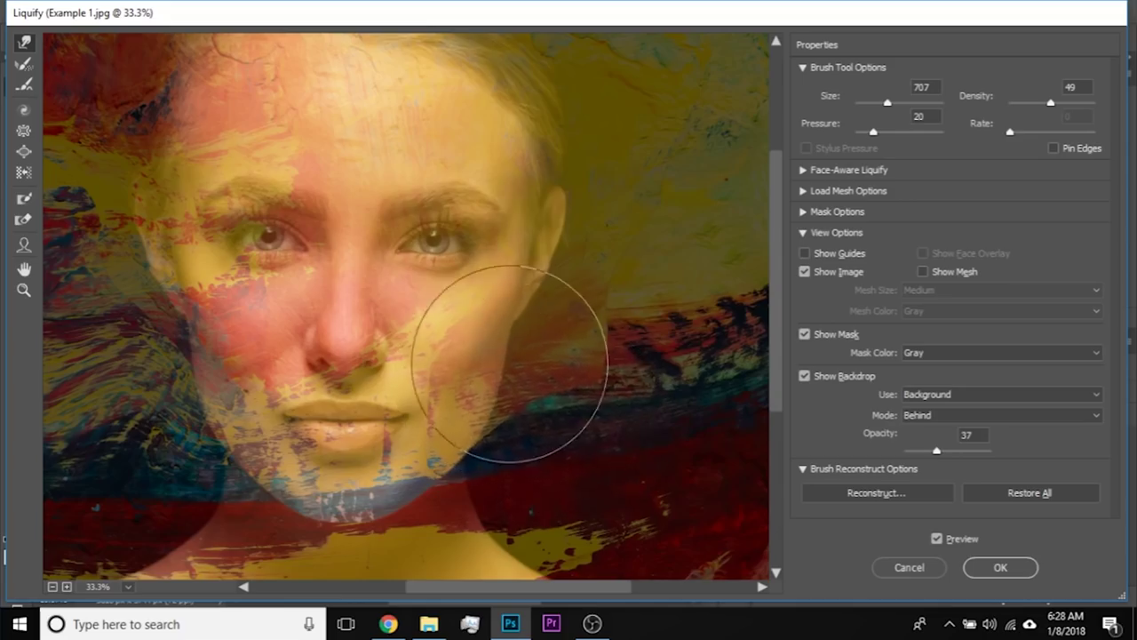
left_click_drag(550, 447, 533, 400)
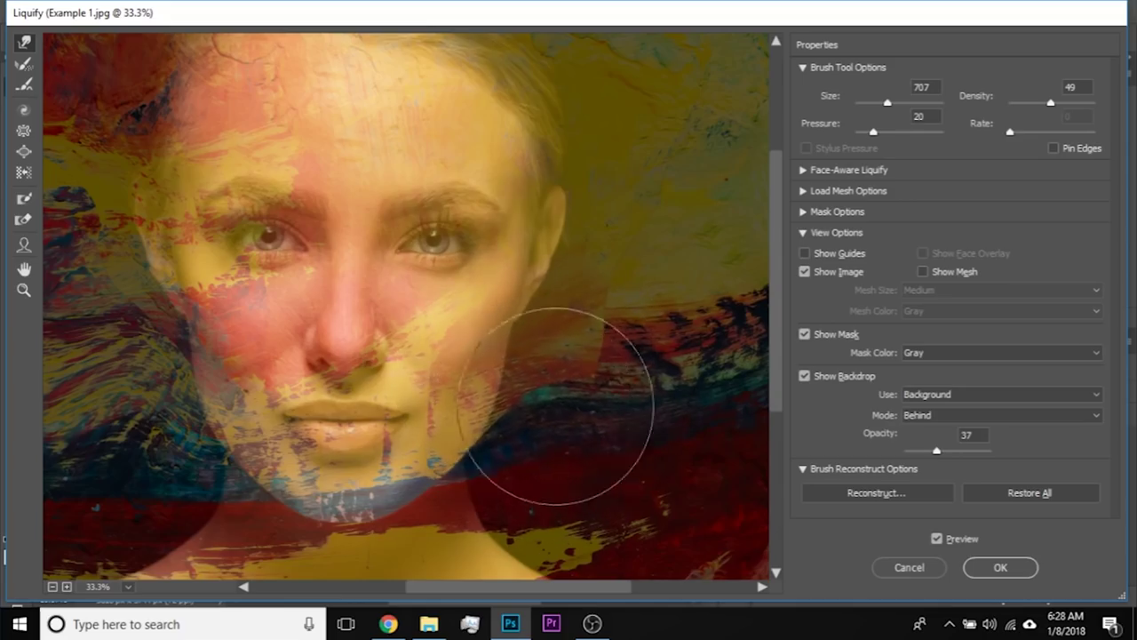
mouse_move(574, 355)
left_mouse_down()
mouse_move(520, 345)
mouse_move(599, 353)
mouse_move(572, 347)
mouse_move(619, 333)
mouse_move(585, 331)
mouse_move(628, 351)
mouse_move(568, 346)
mouse_move(599, 375)
left_mouse_up()
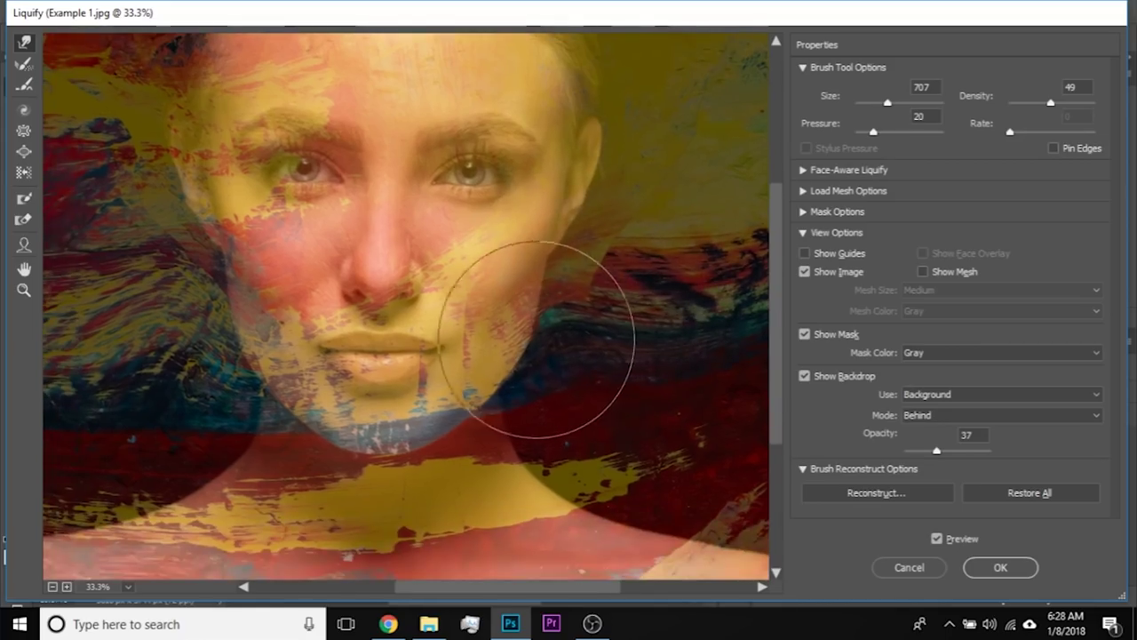
- Warp the texture along both sides of the neck toward the shoulders with a size 923 brush
left_click_drag(533, 386, 633, 324)
left_click_drag(287, 445, 368, 439)
mouse_move(259, 430)
left_mouse_down()
mouse_move(271, 373)
mouse_move(255, 431)
mouse_move(335, 446)
mouse_move(326, 406)
mouse_move(338, 438)
left_mouse_up()
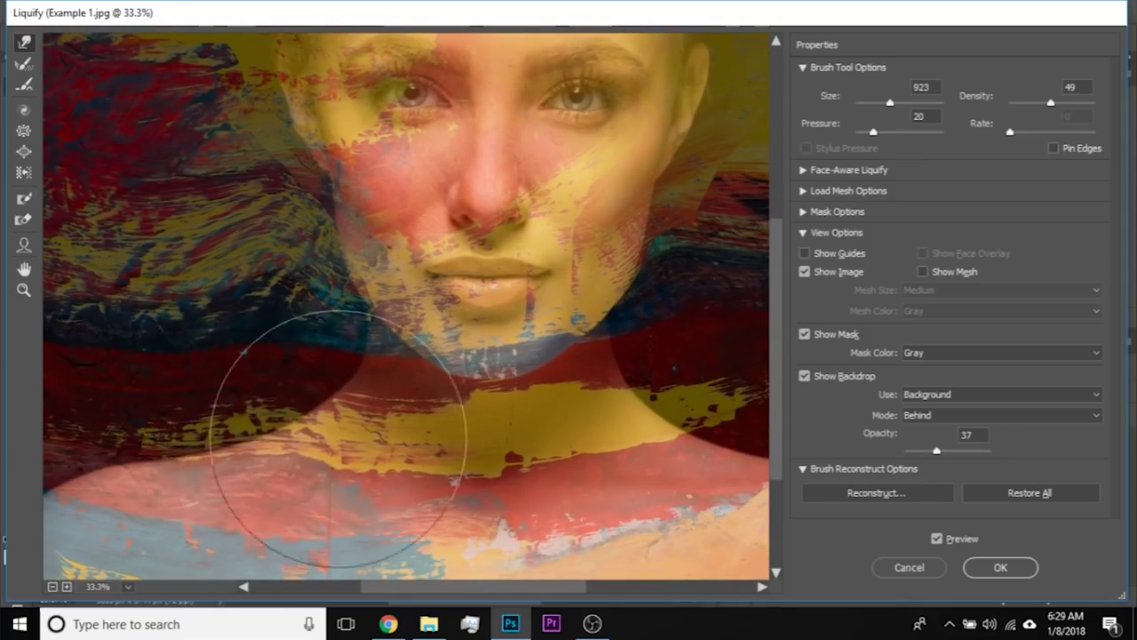
left_click_drag(675, 424, 676, 439)
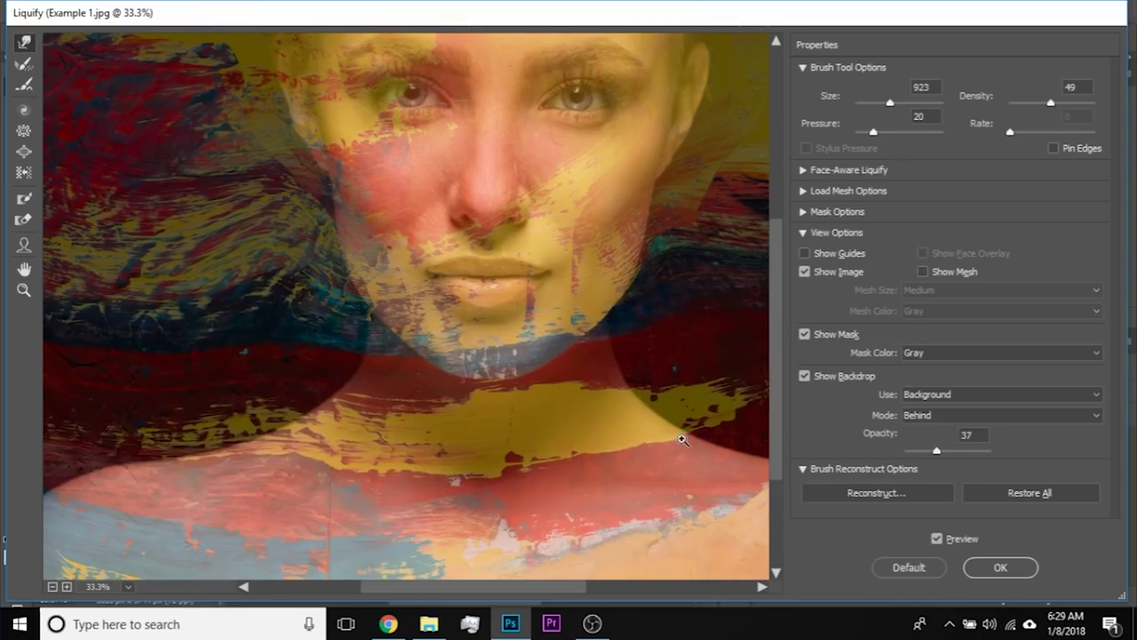
- Shape the texture across the neck base and upper chest with a large Forward Warp brush, size 1547
key("ctrl+minus")
key("ctrl+minus")
key("ctrl+minus")
mouse_move(330, 427)
left_mouse_down()
mouse_move(428, 428)
mouse_move(451, 445)
left_mouse_up()
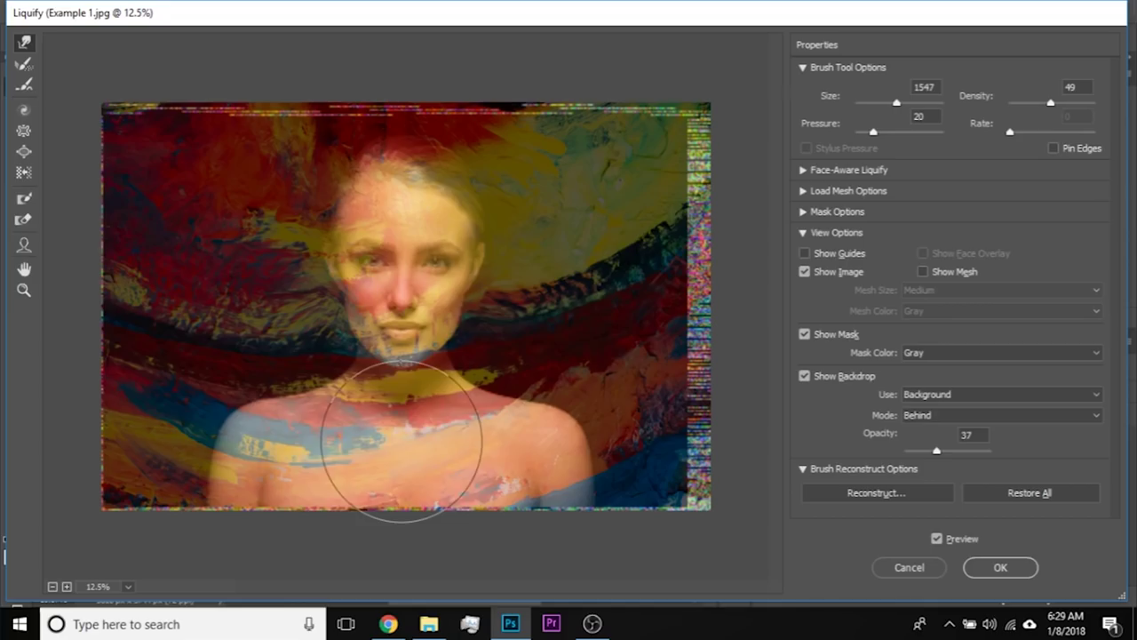
mouse_move(369, 457)
left_mouse_down()
mouse_move(516, 437)
mouse_move(696, 439)
left_mouse_up()
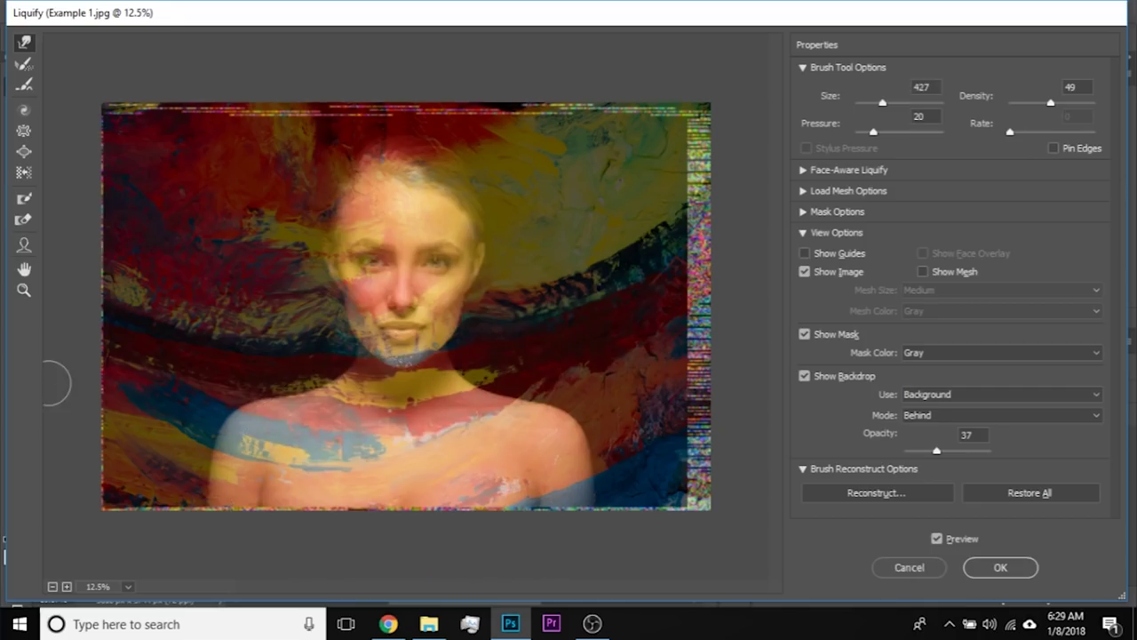
- Warp the blue and yellow bands over the edge of the left shoulder with a size 1075 brush
key("ctrl+plus")
key("ctrl+plus")
key("ctrl+plus")
mouse_move(188, 412)
left_mouse_down()
mouse_move(518, 216)
mouse_move(411, 223)
left_mouse_up()
left_click_drag(313, 431, 488, 426)
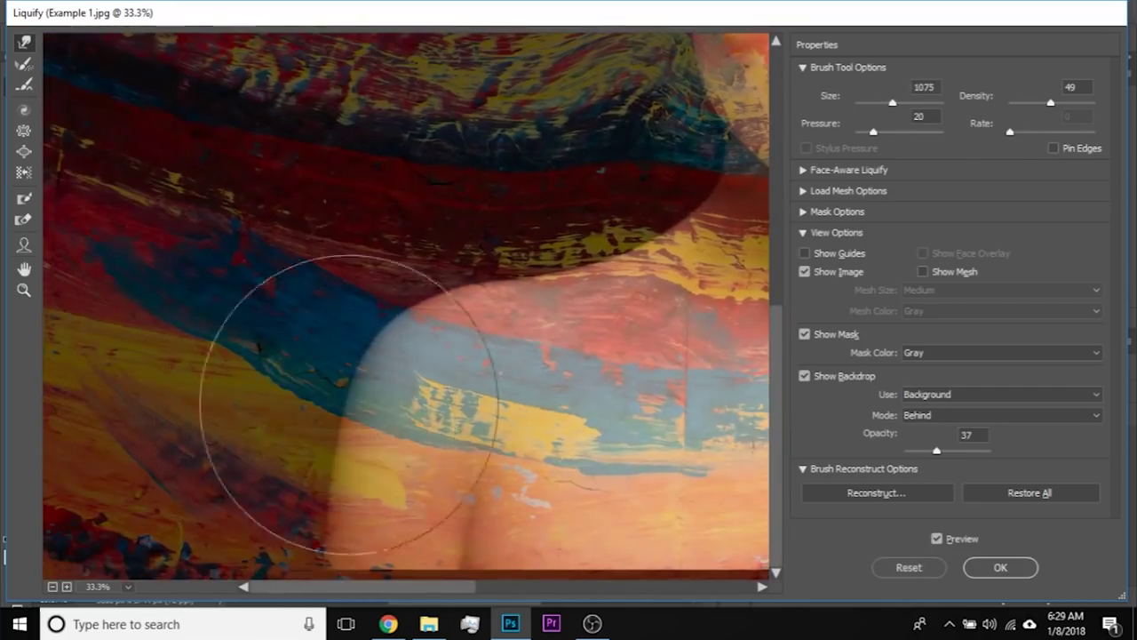
left_click_drag(368, 426, 431, 431)
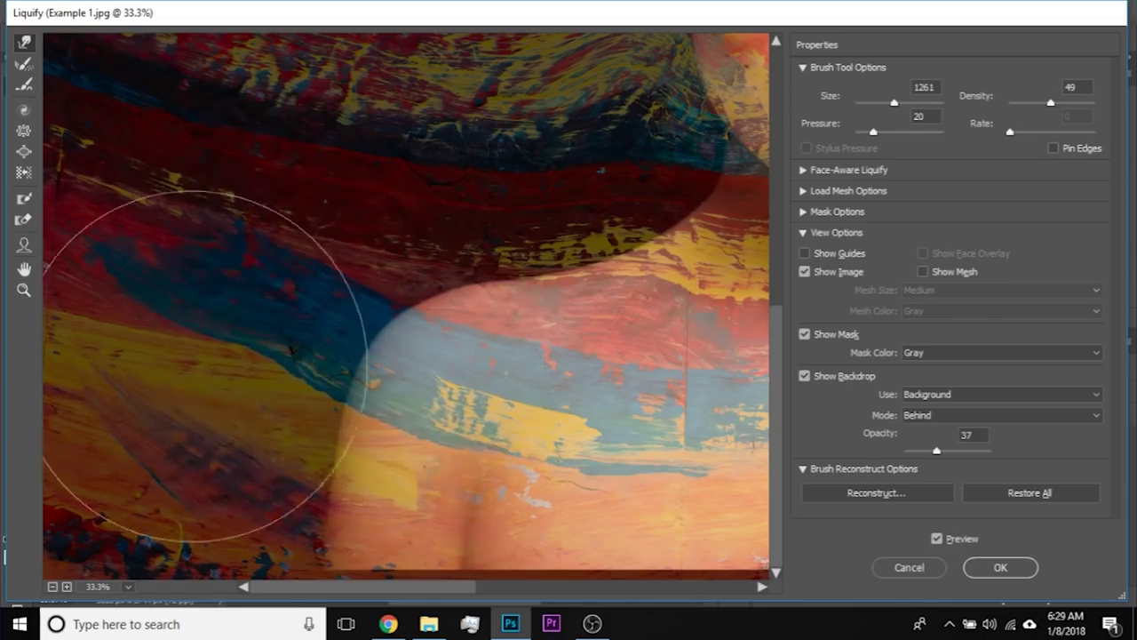
- Bend the bands outside the left shoulder to follow its curve with brush sizes 1261 and 1189
mouse_move(256, 330)
left_mouse_down()
mouse_move(264, 350)
mouse_move(315, 337)
left_mouse_up()
left_click_drag(293, 432, 277, 434)
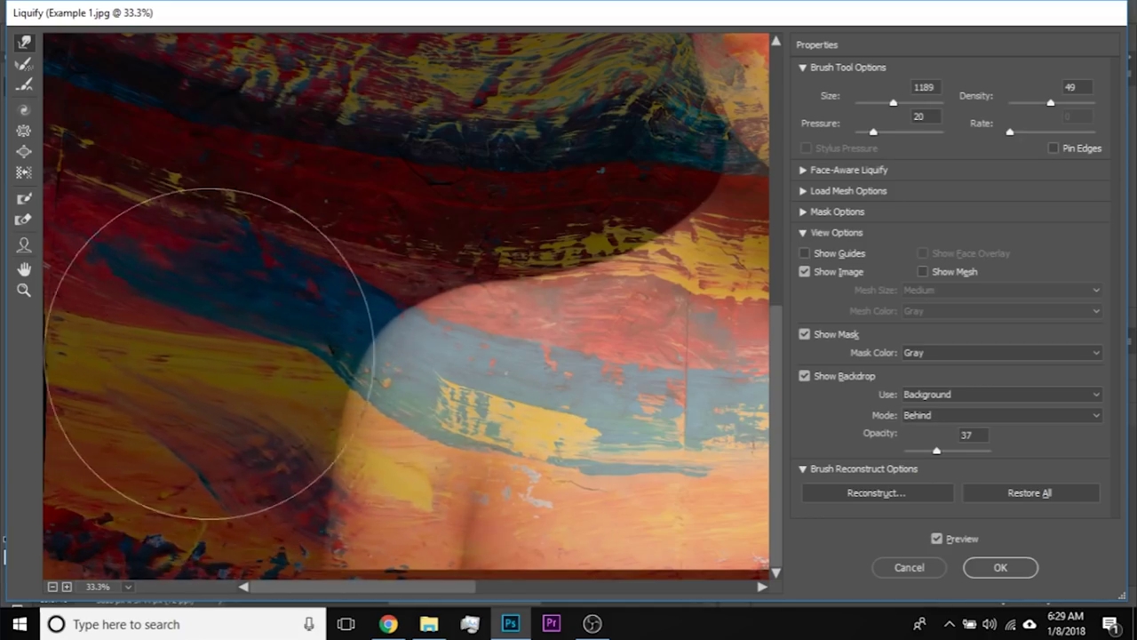
left_click_drag(405, 335, 222, 502)
left_click_drag(226, 316, 220, 317)
- Warp the texture around the right shoulder with a size 1423 brush, and refine toward the neck at size 913
left_click_drag(728, 418, 391, 267)
mouse_move(531, 447)
left_mouse_down()
mouse_move(567, 447)
mouse_move(461, 462)
left_mouse_up()
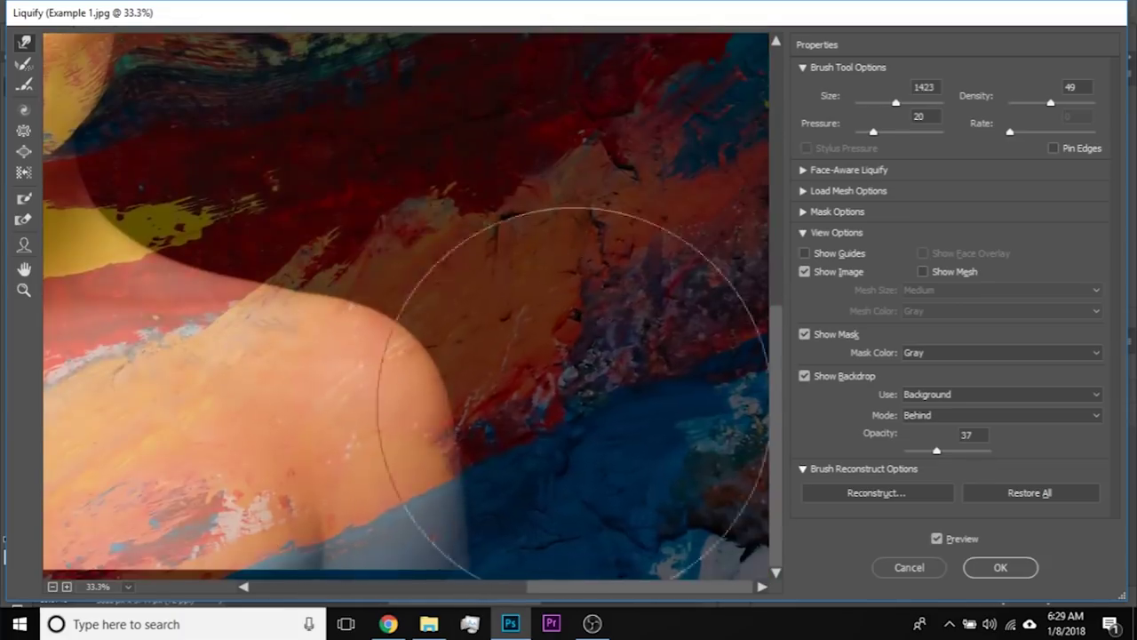
left_click_drag(583, 362, 524, 368)
left_click_drag(385, 146, 583, 205)
left_click_drag(501, 194, 430, 199)
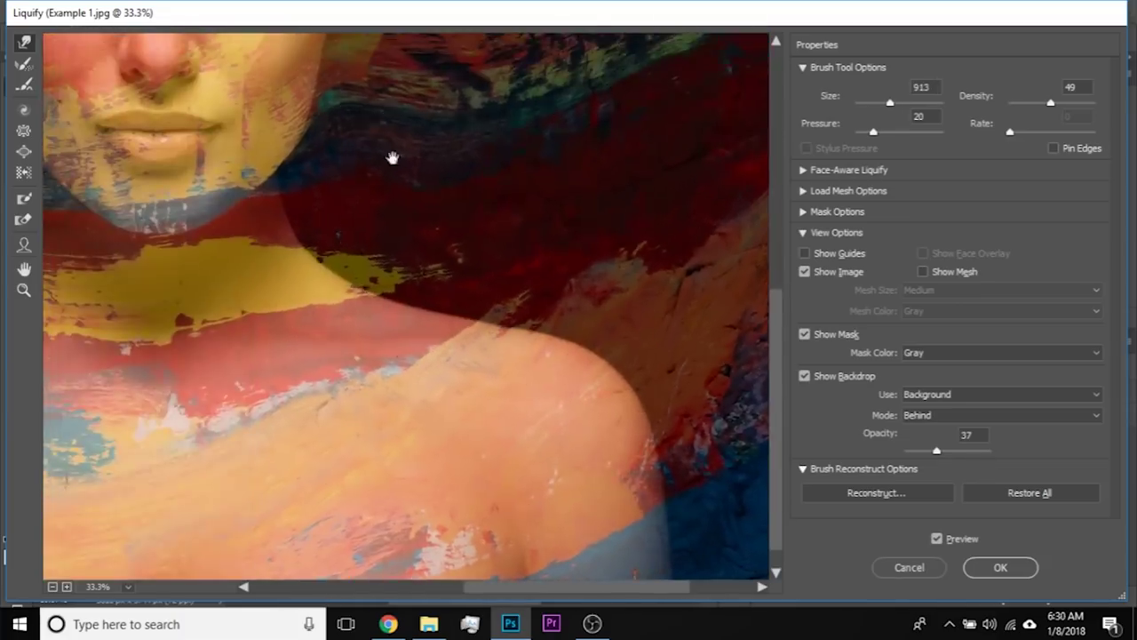
- Warp the texture around the hairline and upper sides of the head with a size 757 brush
left_click_drag(435, 71, 554, 469)
mouse_move(459, 238)
left_mouse_down()
mouse_move(592, 388)
mouse_move(491, 259)
left_mouse_up()
left_click_drag(299, 165, 335, 158)
mouse_move(328, 206)
left_mouse_down()
mouse_move(317, 63)
mouse_move(292, 183)
mouse_move(145, 196)
mouse_move(269, 178)
left_mouse_up()
left_click_drag(552, 127, 473, 198)
left_click_drag(566, 216, 517, 214)
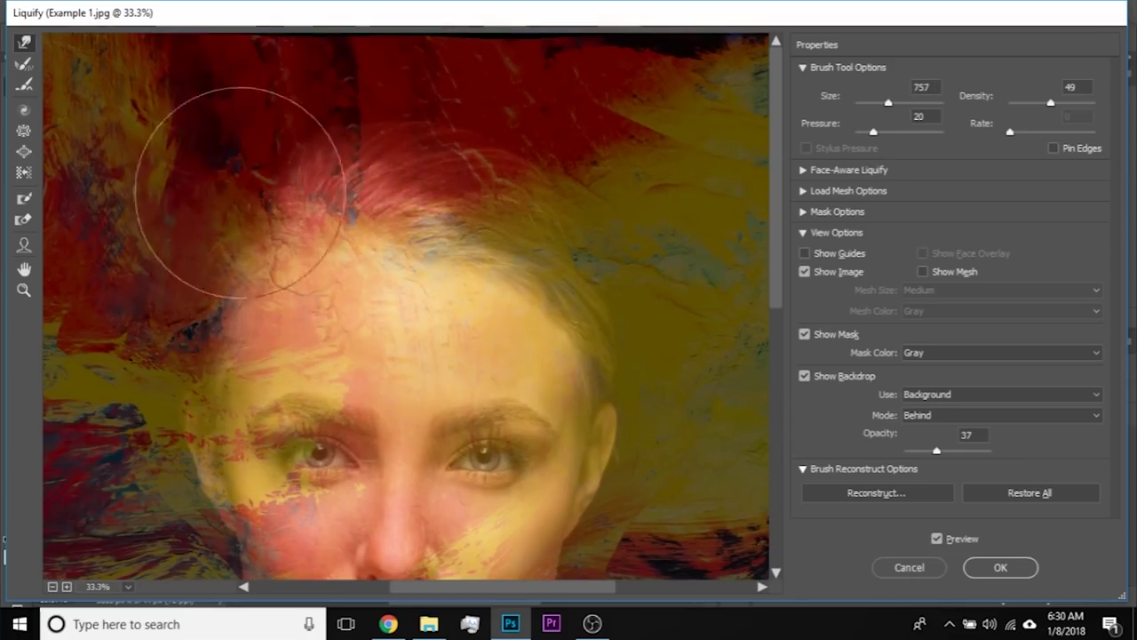
- Sweep the red texture over the top of the hair along the head's curve with a size 625 brush
right_click(327, 128, "alt")
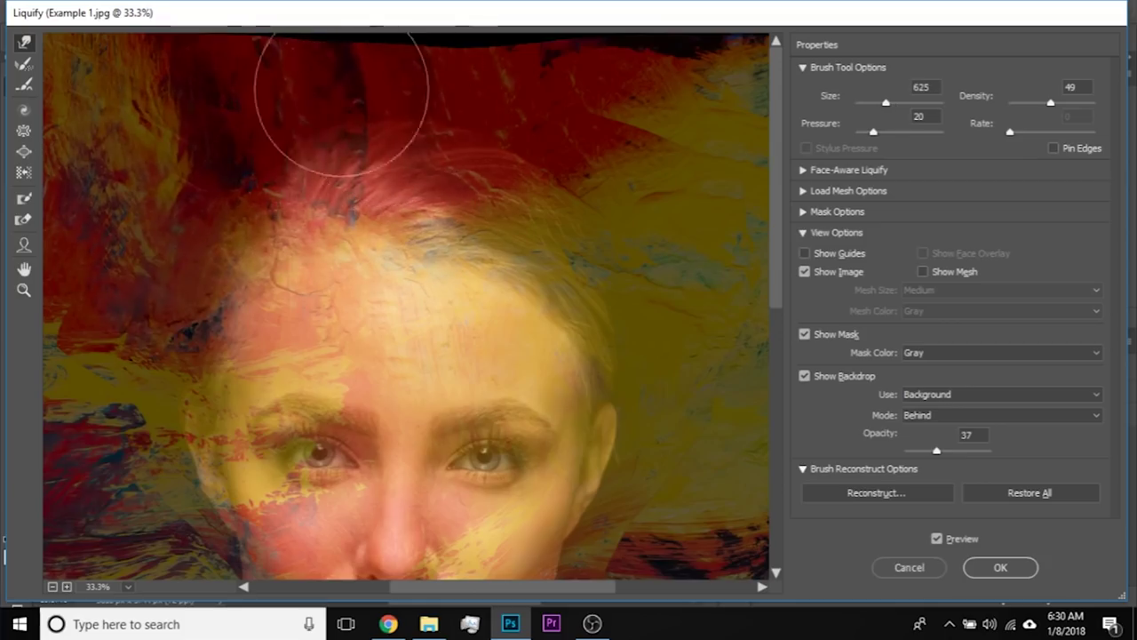
mouse_move(408, 75)
left_mouse_down()
mouse_move(452, 55)
mouse_move(298, 76)
mouse_move(370, 105)
mouse_move(529, 79)
mouse_move(457, 66)
mouse_move(534, 78)
mouse_move(446, 61)
mouse_move(595, 99)
left_mouse_up()
mouse_move(482, 59)
left_mouse_down()
mouse_move(603, 120)
mouse_move(495, 96)
mouse_move(432, 144)
mouse_move(463, 156)
mouse_move(432, 159)
mouse_move(486, 98)
mouse_move(587, 142)
left_mouse_up()
left_click_drag(505, 81, 599, 129)
left_click_drag(556, 99, 621, 138)
right_click(676, 216, "alt")
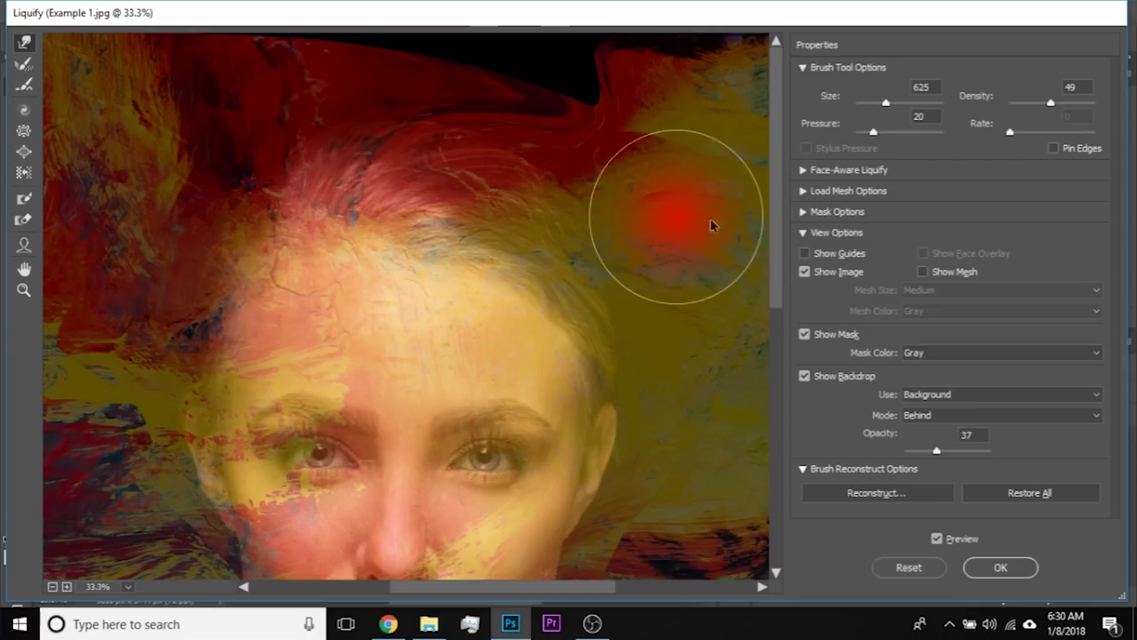
right_click(589, 145, "alt")
- Raise the brush pressure to 40 and warp the texture under the eyes and beside the nose at about size 373
right_click(193, 227, "alt")
left_click_drag(365, 399, 477, 147)
mouse_move(477, 328)
left_mouse_down()
mouse_move(376, 256)
mouse_move(407, 371)
left_mouse_up()
right_click(402, 326, "alt")
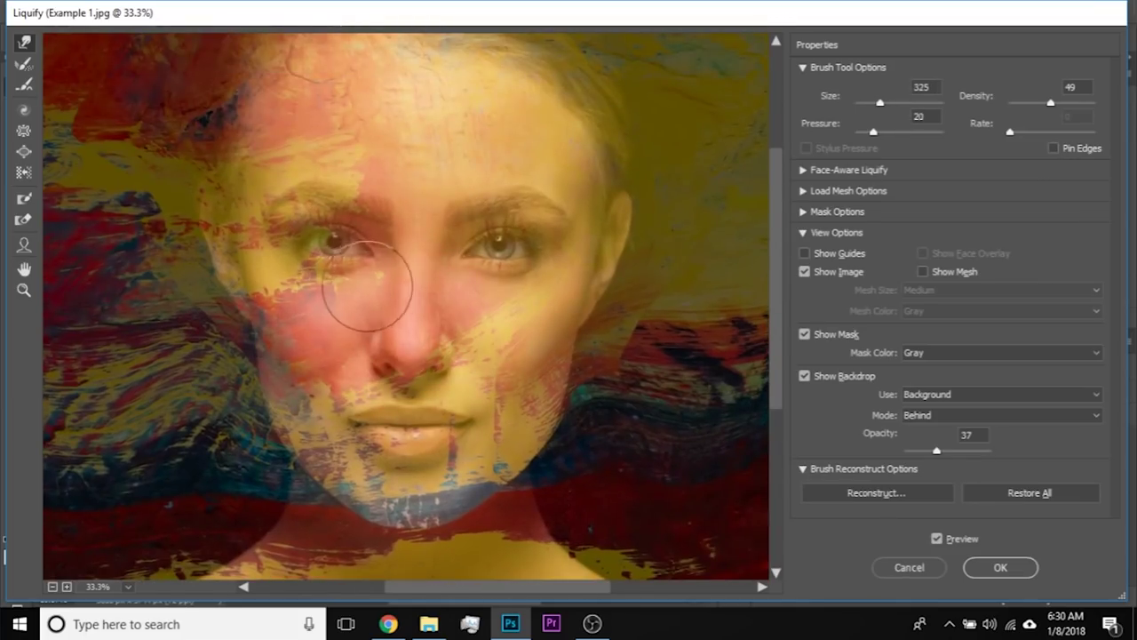
right_click(367, 286, "alt")
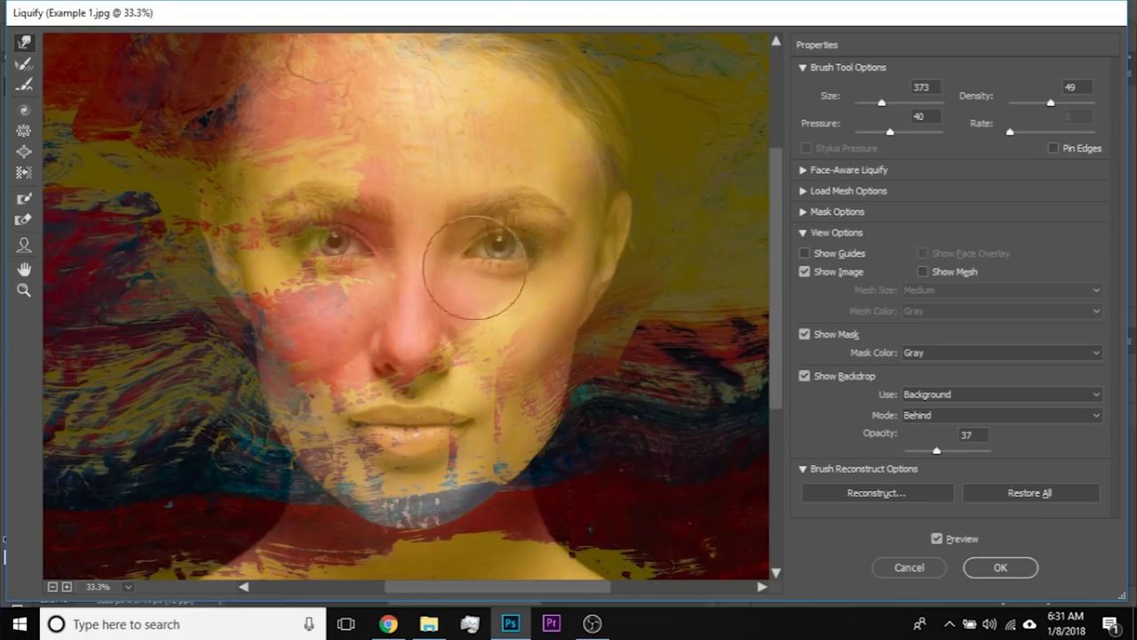
left_click_drag(443, 249, 470, 340)
left_click_drag(413, 307, 409, 309)
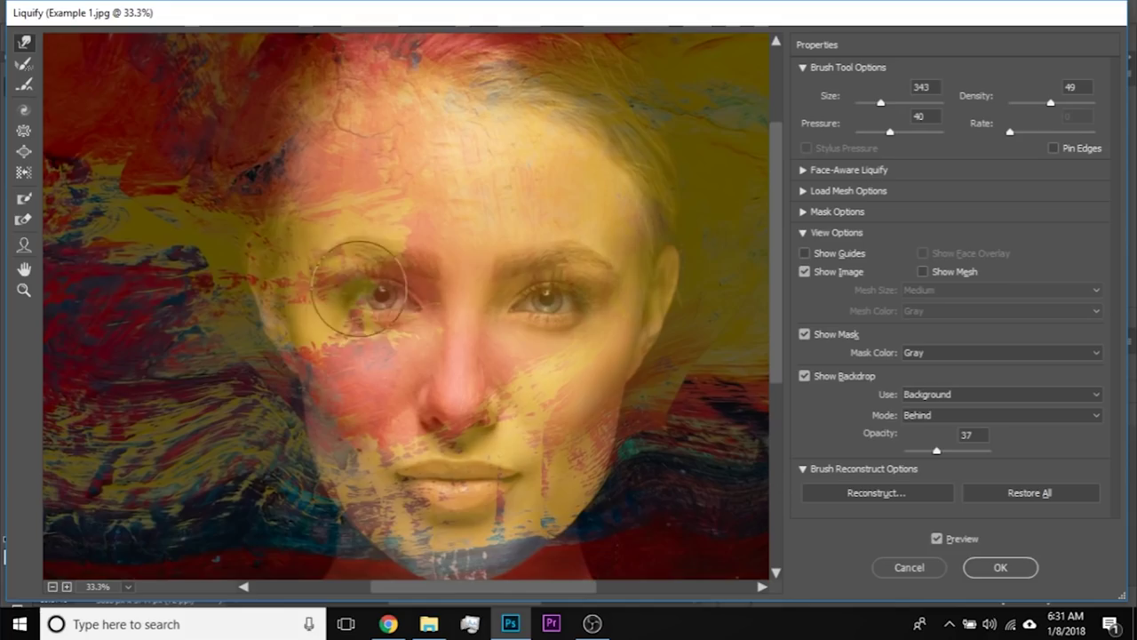
- Wrap the texture around the left eye with a size 439 brush, and reduce the brush to 229 for the mouth area
key("bracketright")
mouse_move(401, 294)
left_mouse_down()
mouse_move(348, 301)
mouse_move(390, 302)
left_mouse_up()
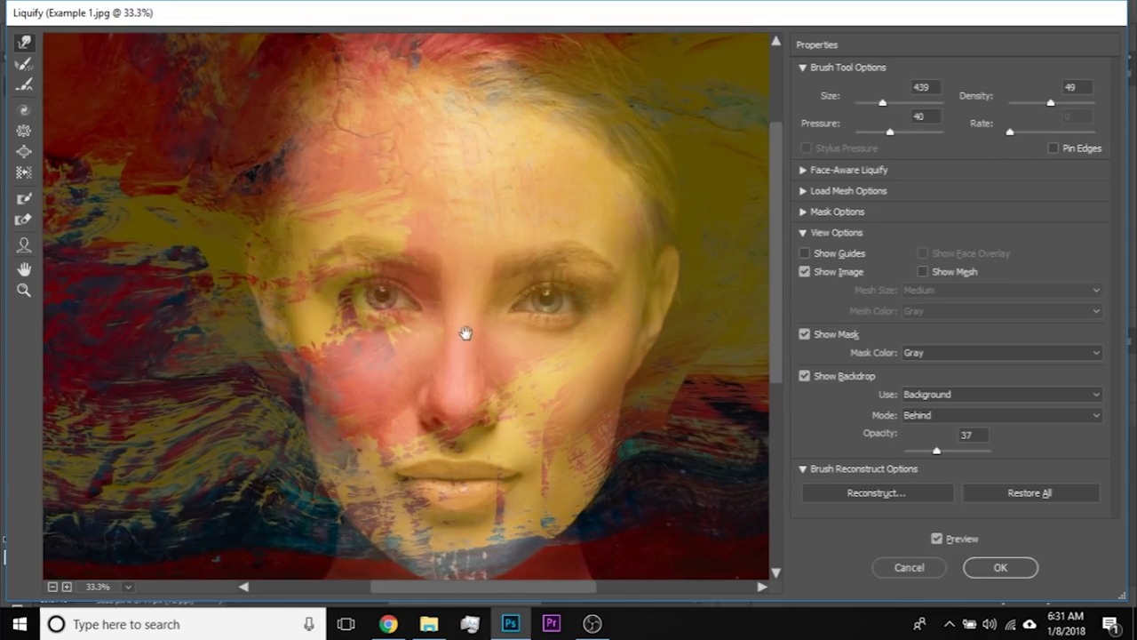
left_click_drag(547, 323, 474, 330)
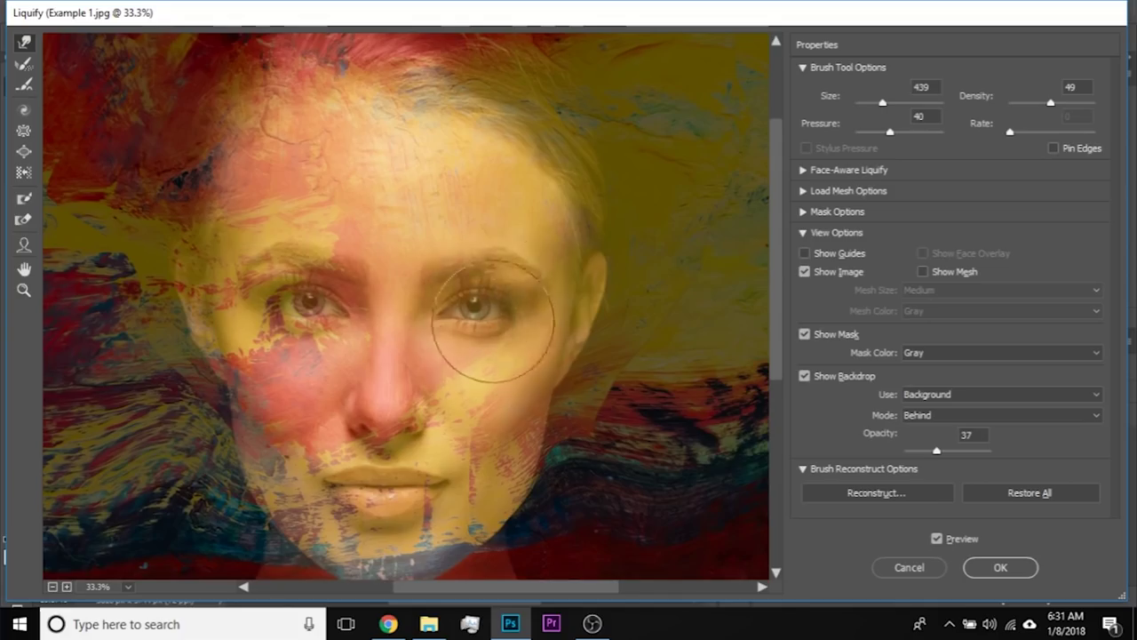
left_click_drag(477, 326, 543, 205)
mouse_move(453, 410)
left_mouse_down()
mouse_move(415, 410)
mouse_move(430, 437)
left_mouse_up()
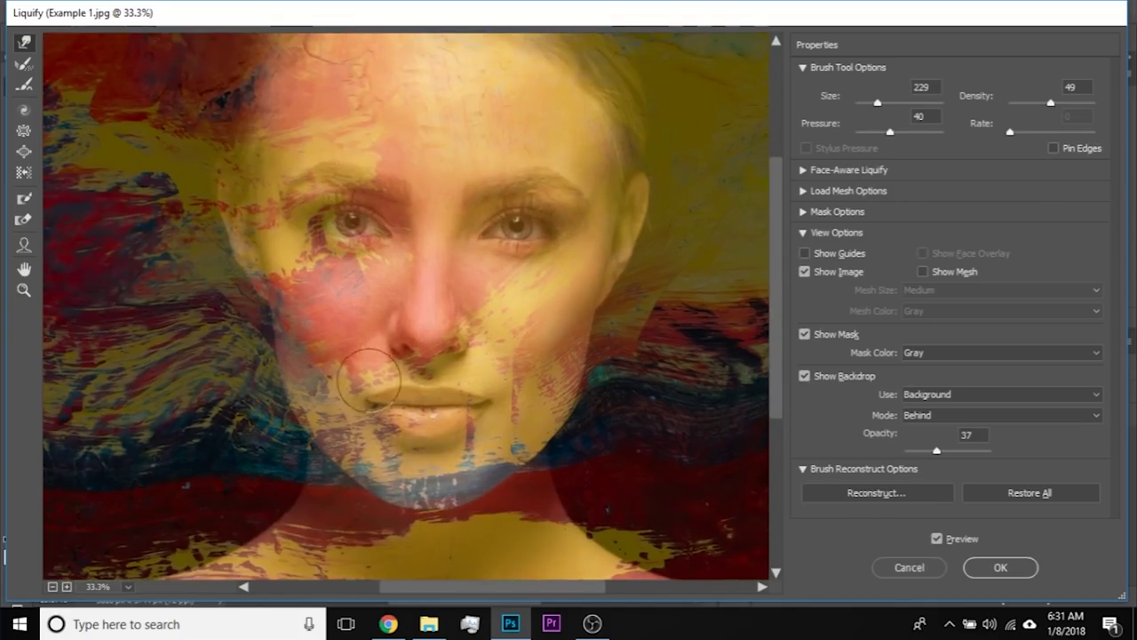
- Warp the texture around the mouth, chin and cheek with size 361 and 271 brushes at pressure 38, and apply Liquify
left_click_drag(402, 369, 417, 368)
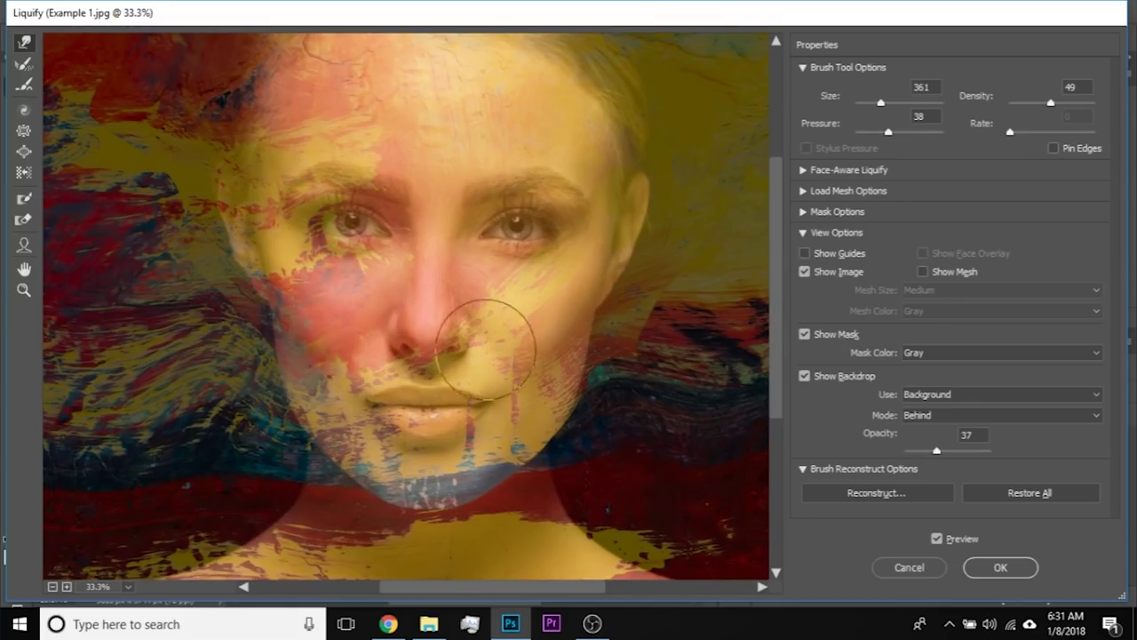
mouse_move(425, 436)
left_mouse_down()
mouse_move(385, 433)
mouse_move(433, 427)
mouse_move(383, 451)
left_mouse_up()
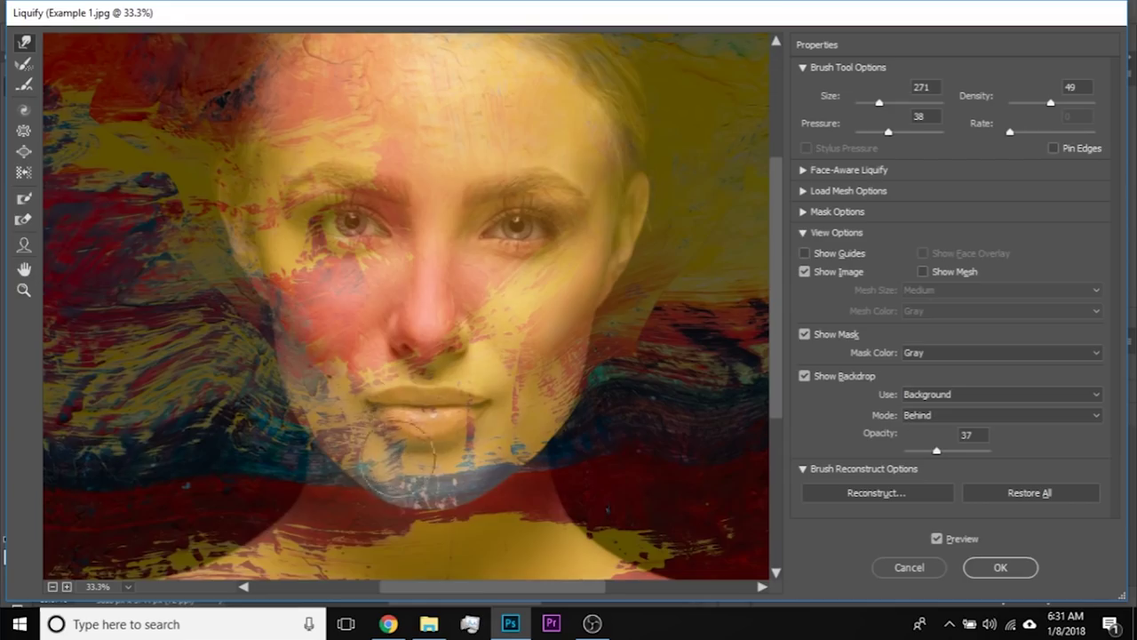
left_click_drag(477, 403, 483, 418)
left_click_drag(550, 304, 547, 311)
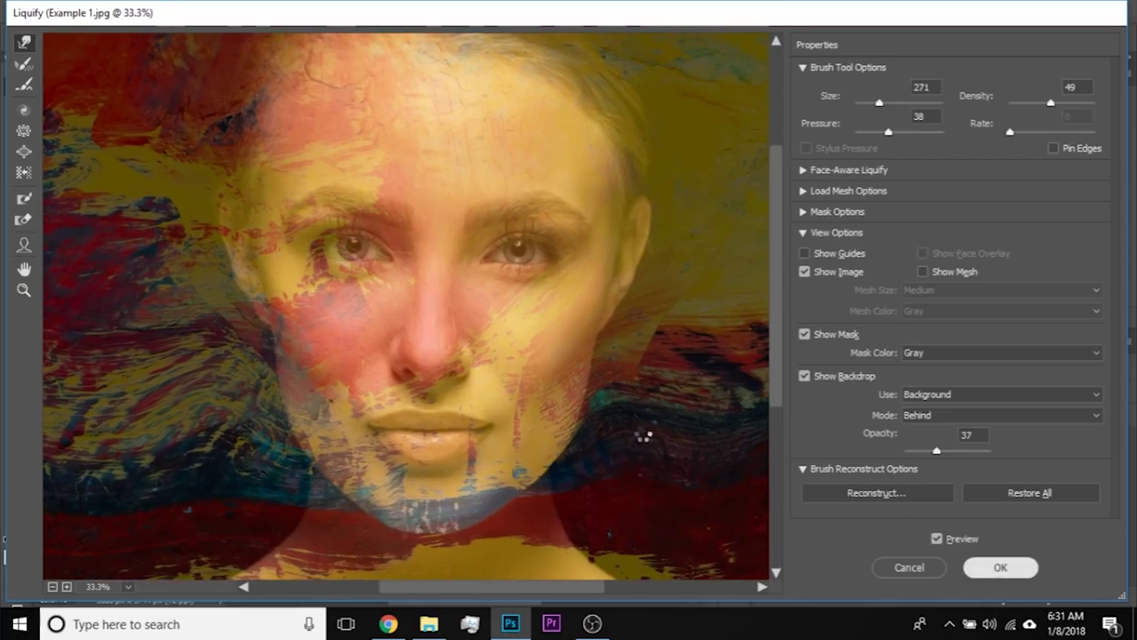
key("Return")
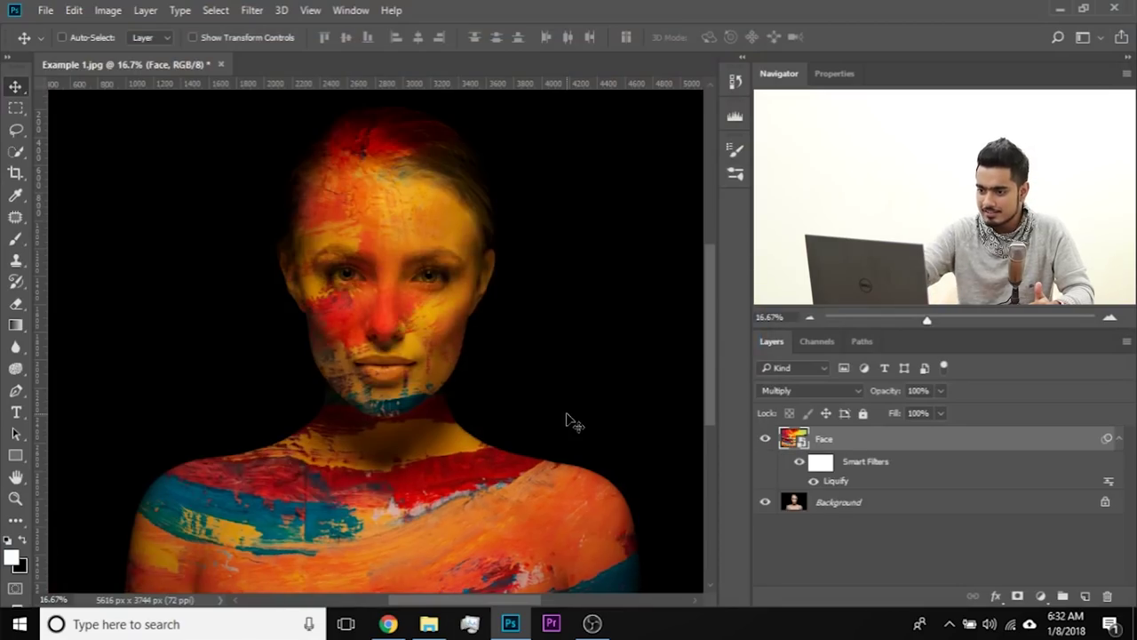
- Examine the cheeks, nose and eyes at 50% zoom, comparing the texture with and without the Liquify filter
key("ctrl+plus")
key("ctrl+plus")
key("ctrl+plus")
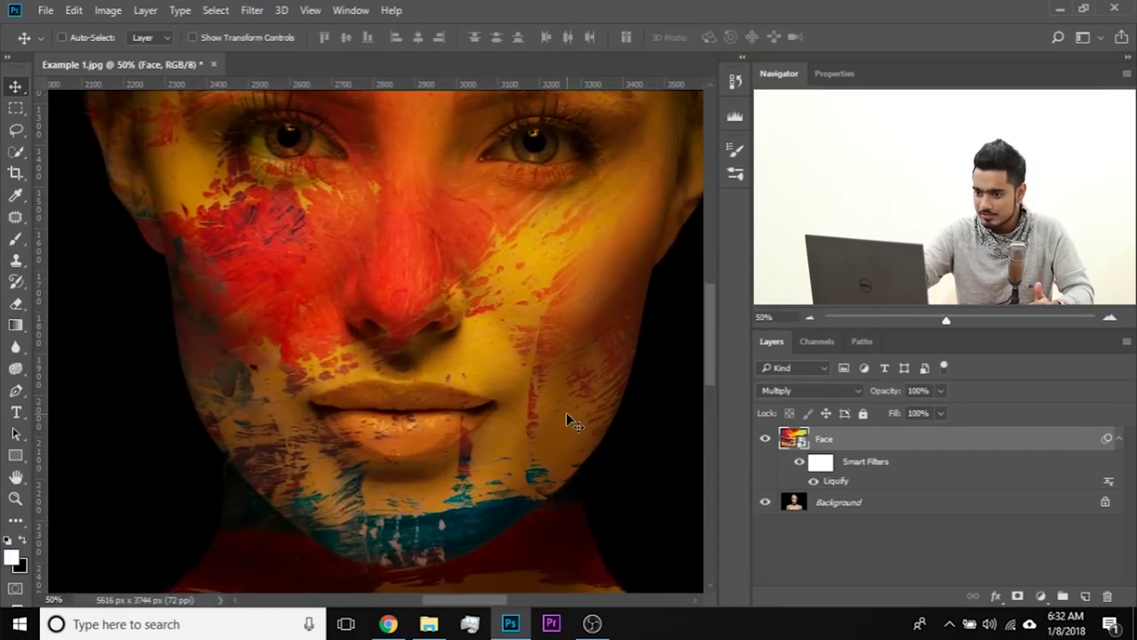
left_click_drag(563, 371, 521, 477)
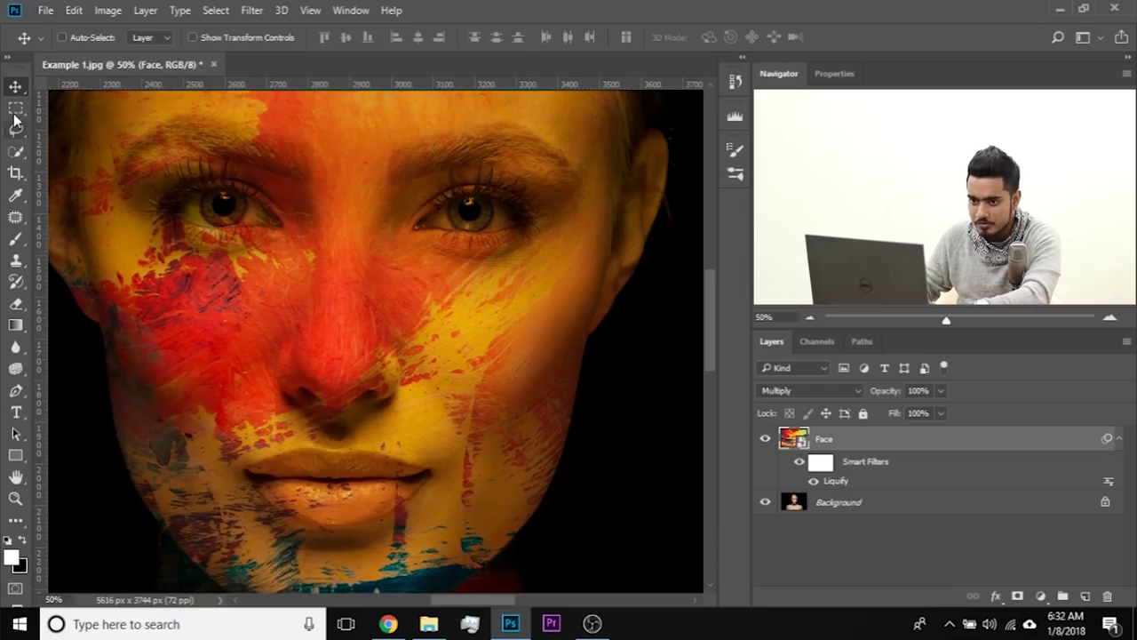
left_click_drag(517, 304, 604, 375)
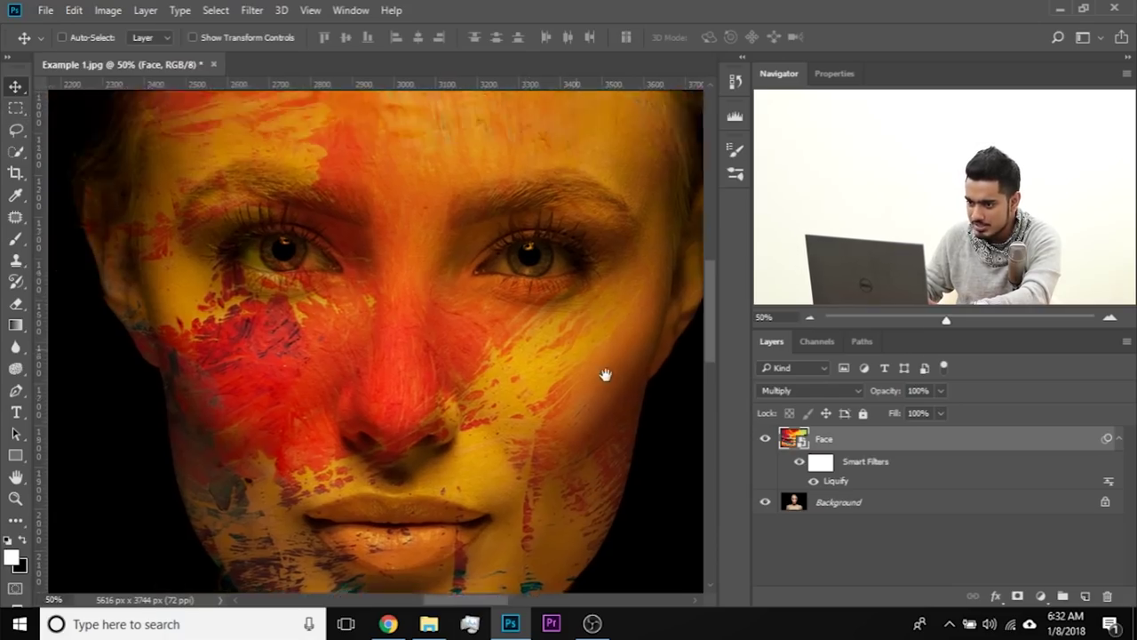
left_click_drag(178, 315, 300, 342)
left_click_drag(420, 379, 444, 272)
key("ctrl+z")
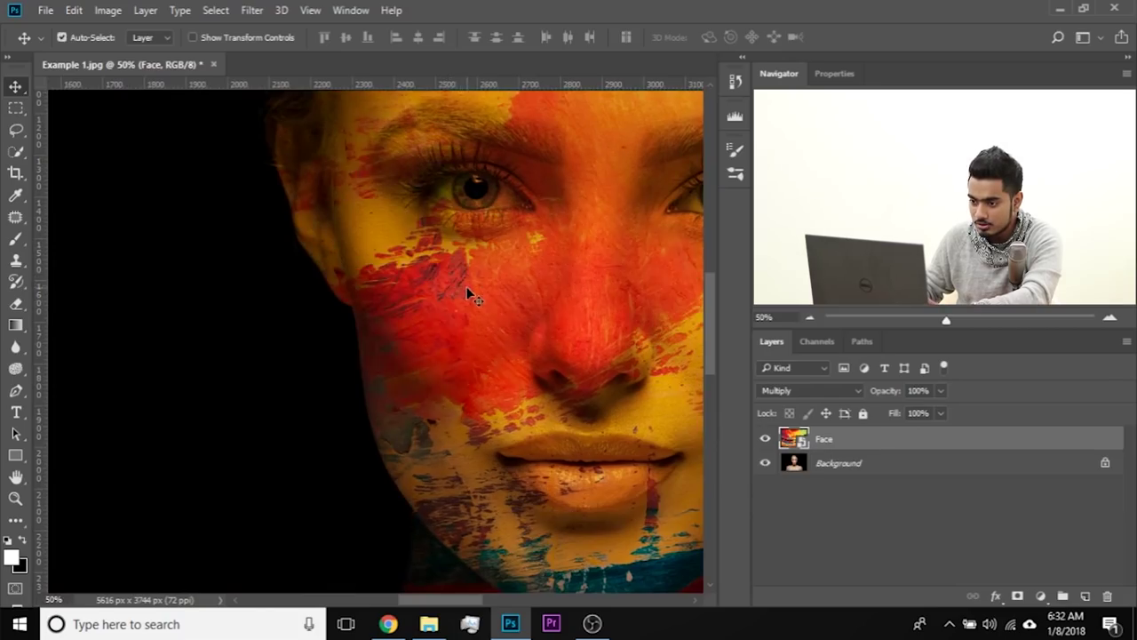
left_click_drag(487, 306, 191, 220)
left_click_drag(450, 273, 534, 360)
key("ctrl+z")
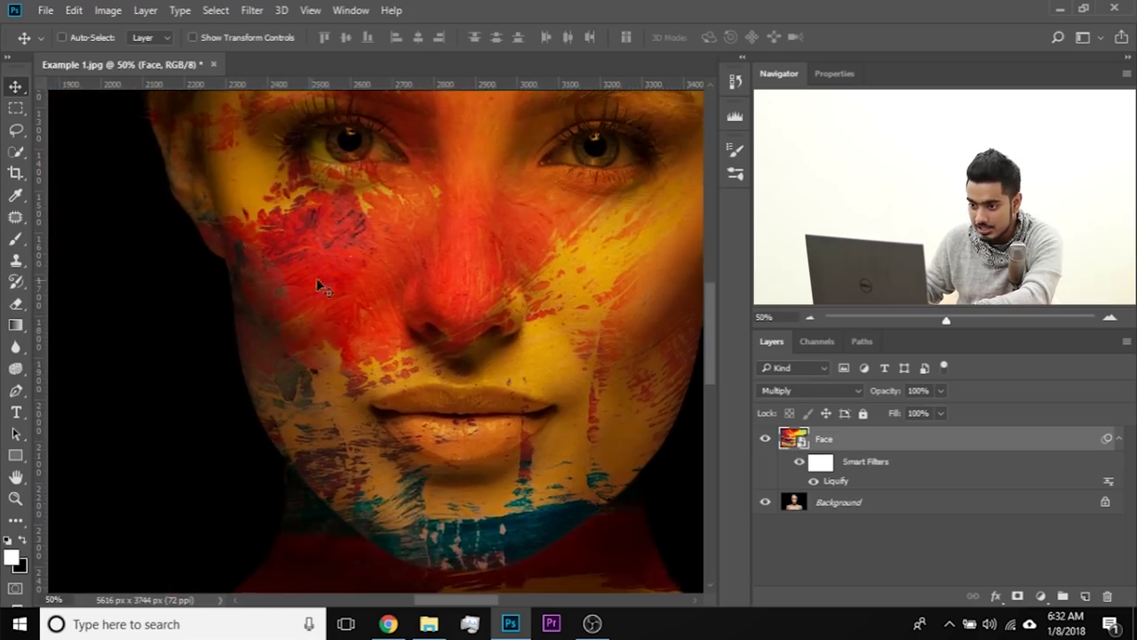
- Compare the forehead, hairline and mouth area before and after the Liquify filter
left_click_drag(317, 284, 358, 536)
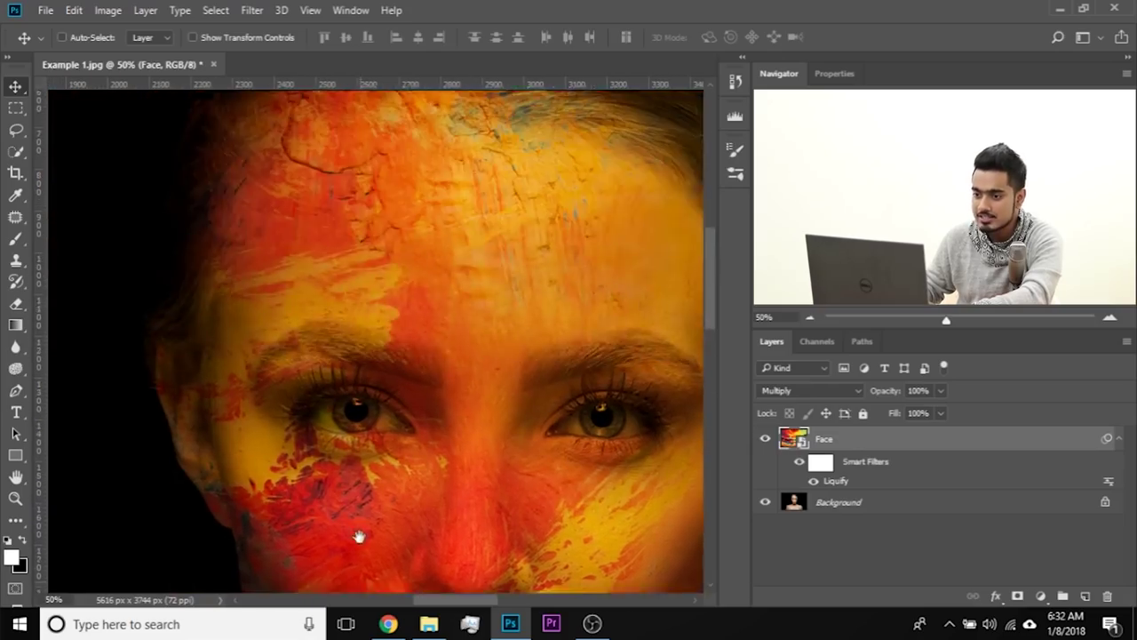
left_click_drag(455, 301, 335, 343)
left_click_drag(246, 290, 333, 312)
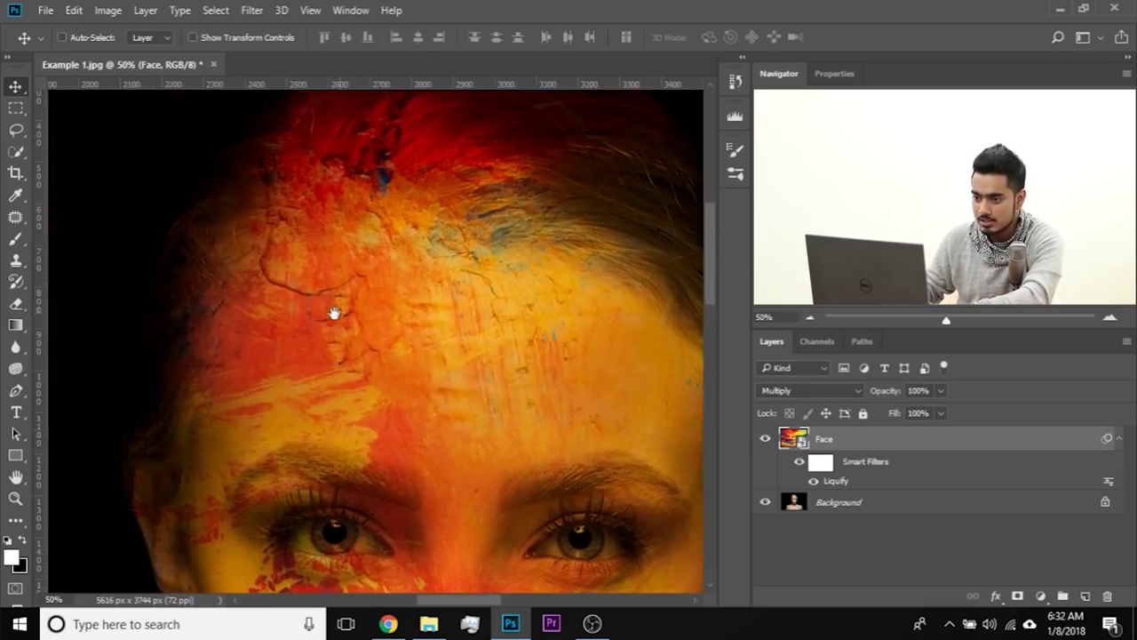
key("ctrl+z")
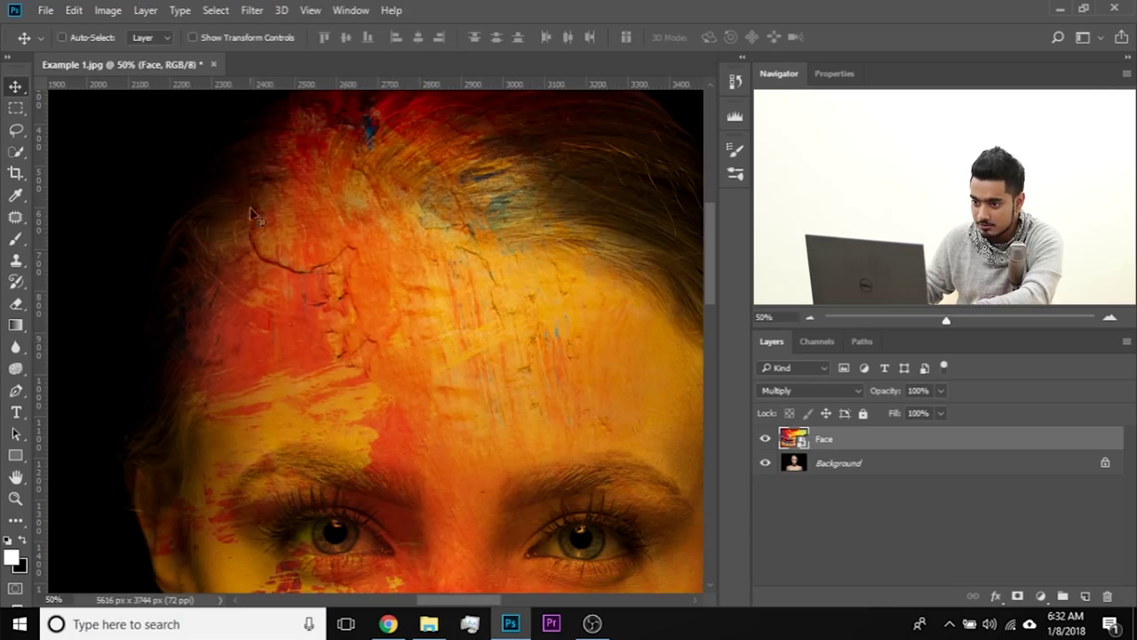
key("ctrl+z")
scroll(461, 252, "down", 10)
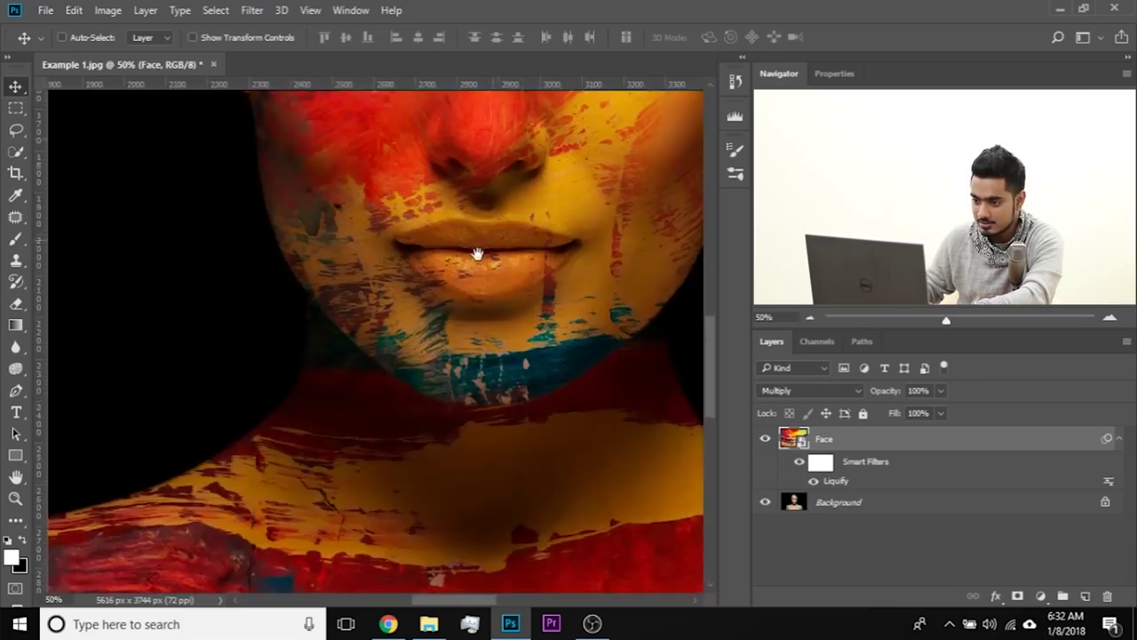
left_click_drag(480, 254, 407, 357)
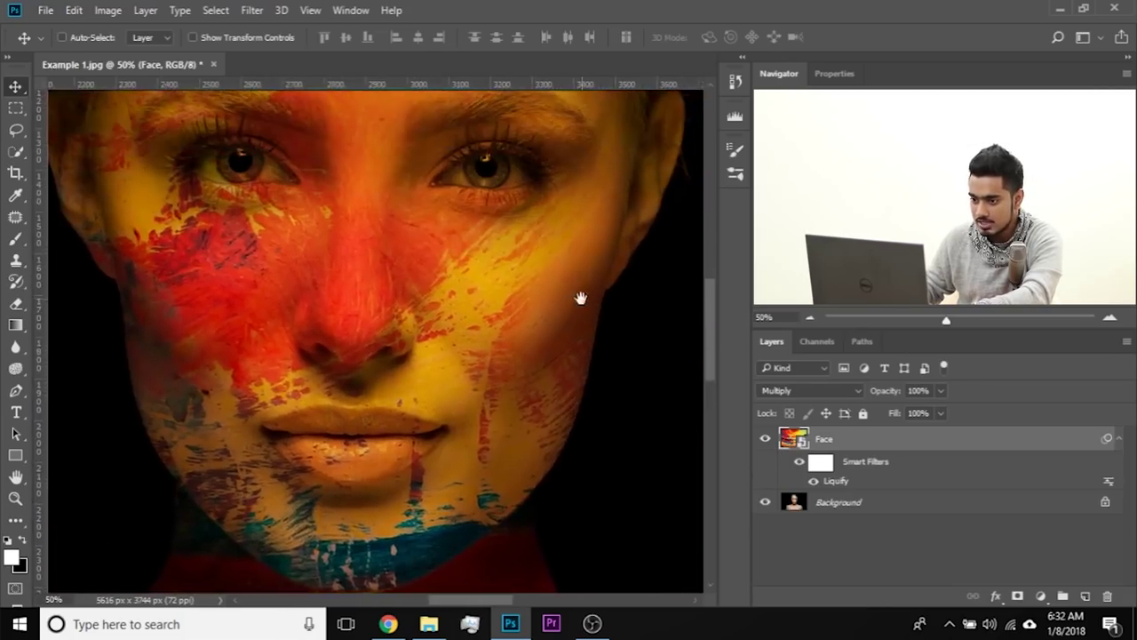
key("ctrl+z")
key("ctrl+z")
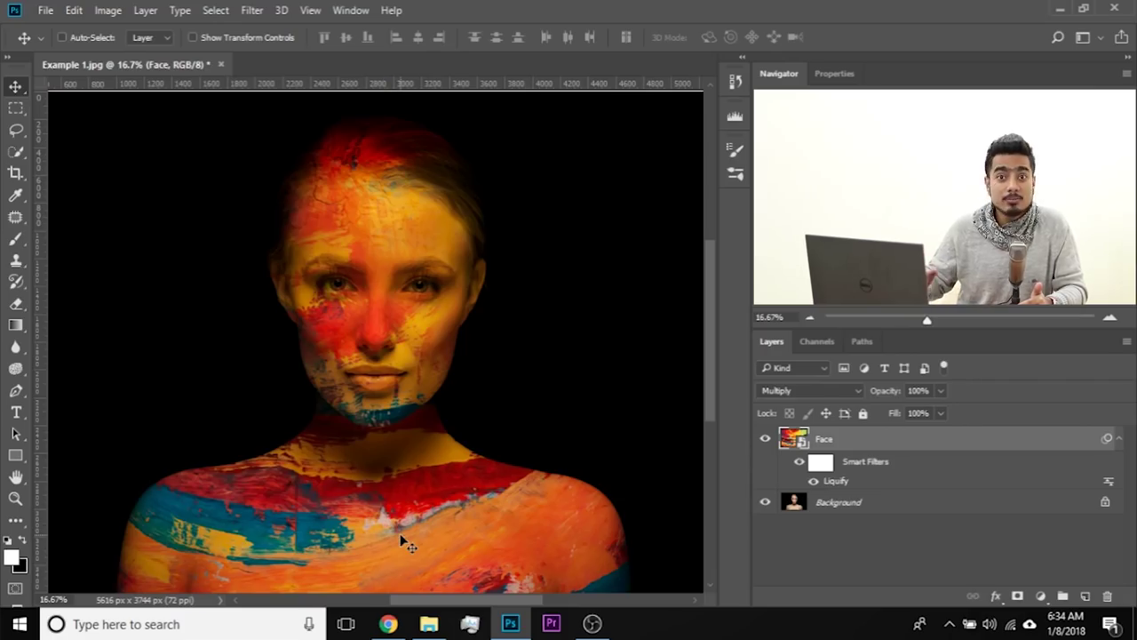
- Add a Curves adjustment layer above the Face layer and bring its white point in to input 227
key("ctrl+plus")
key("ctrl+plus")
key("ctrl+plus")
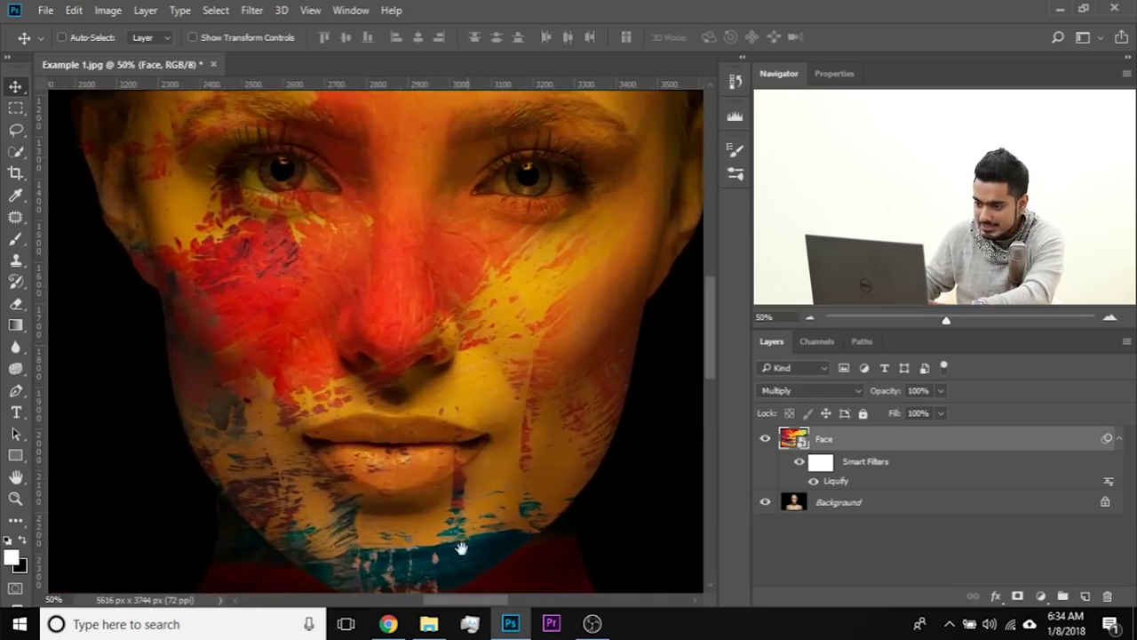
left_click_drag(461, 548, 425, 91)
left_click_drag(409, 544, 374, 466)
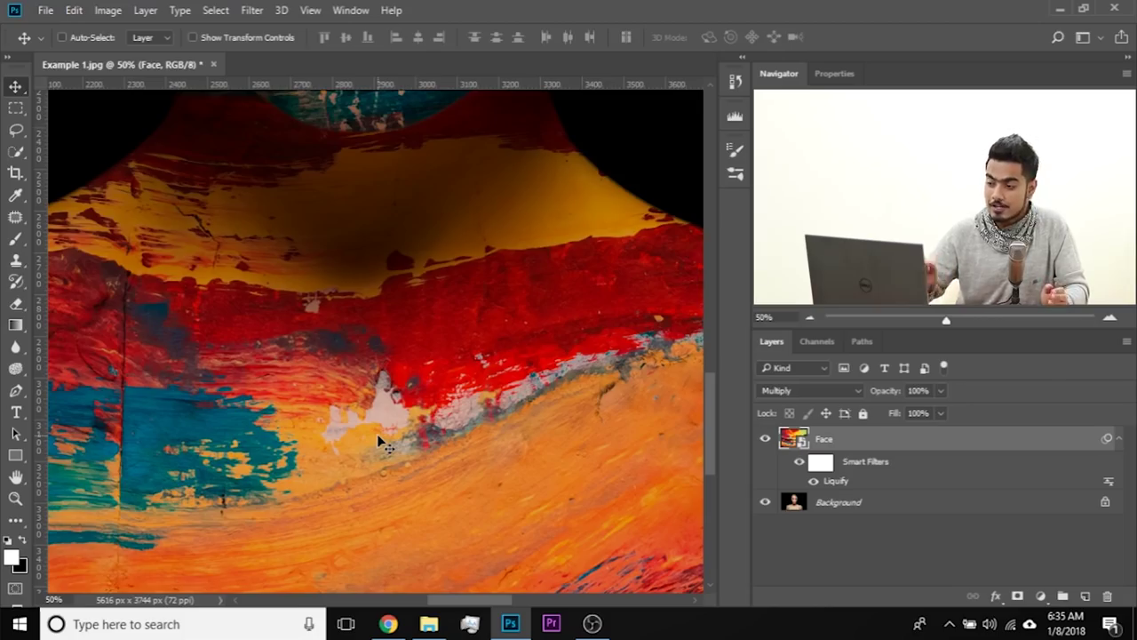
left_click(1042, 597)
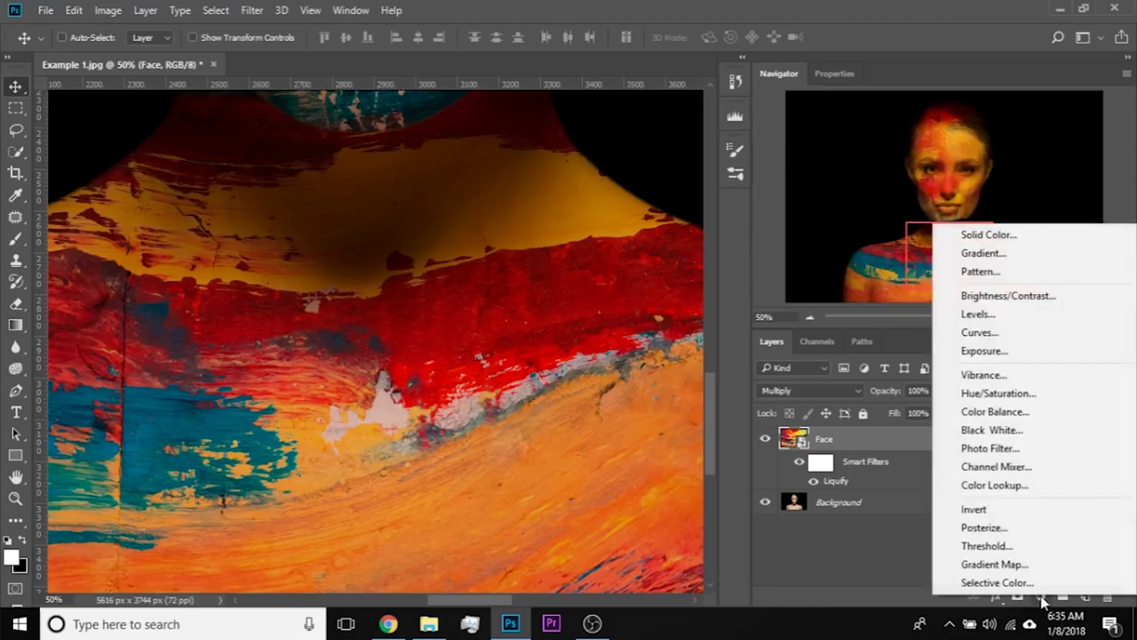
left_click(986, 333)
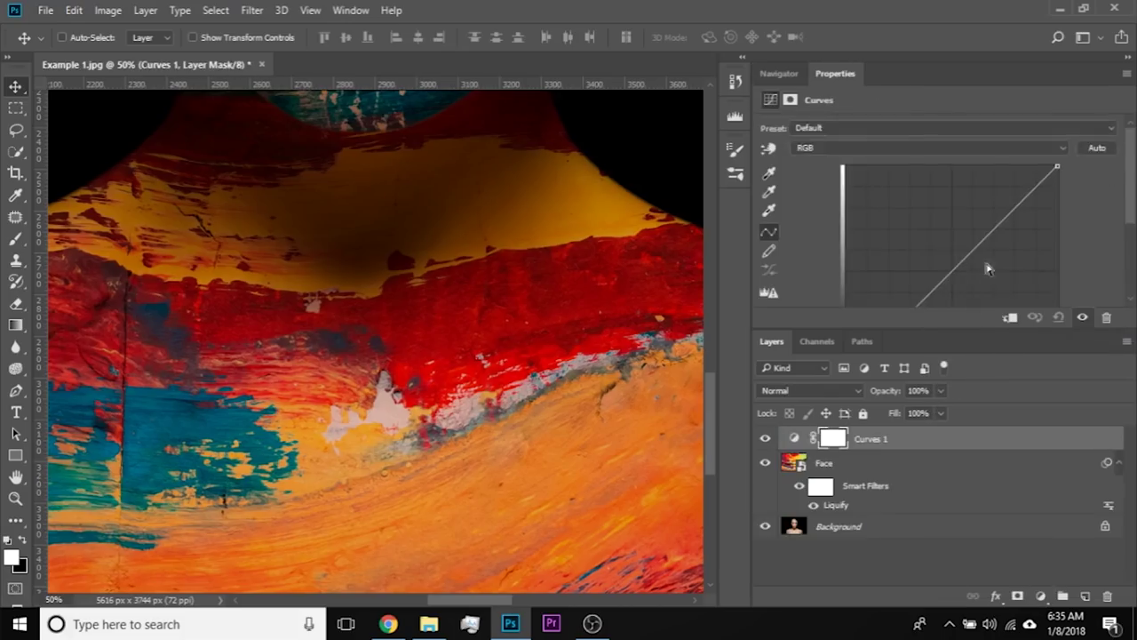
scroll(1061, 258, "down", 1)
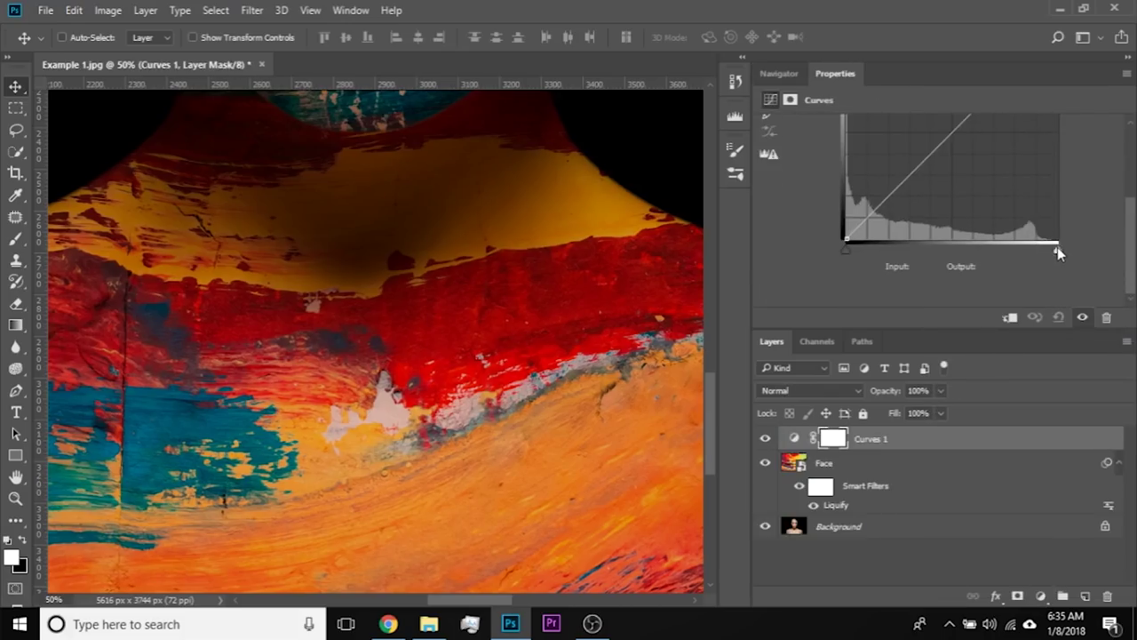
mouse_move(1057, 247)
left_mouse_down()
mouse_move(1025, 247)
mouse_move(1035, 247)
left_mouse_up()
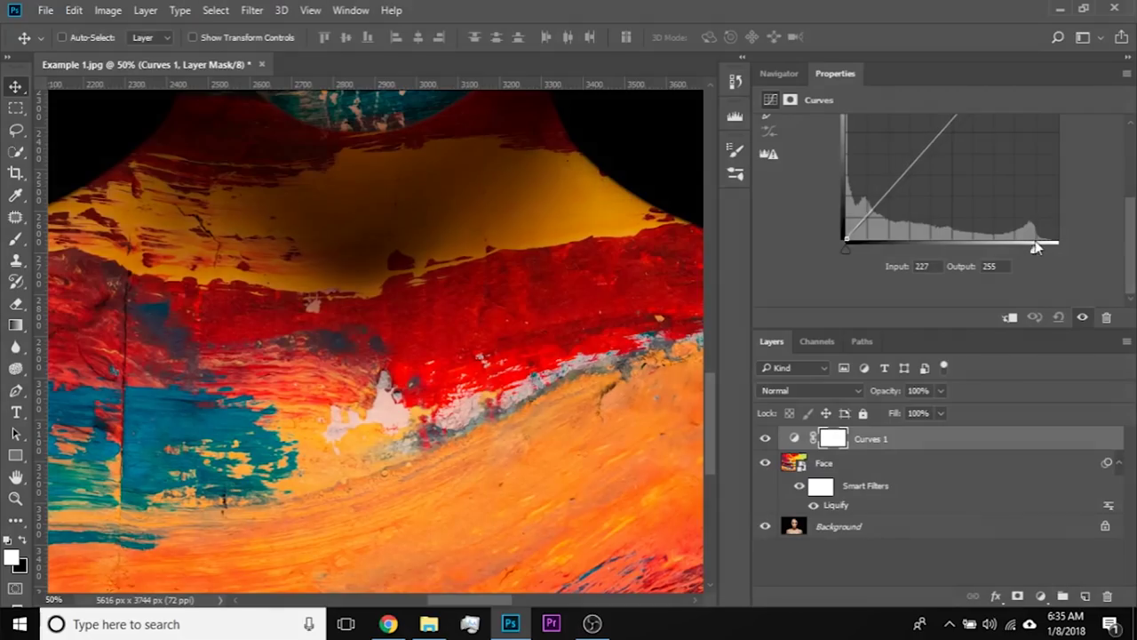
- Clip the Curves adjustment to the Face layer so it affects only the paint texture
mouse_move(329, 172)
left_mouse_down()
mouse_move(373, 470)
mouse_move(365, 587)
left_mouse_up()
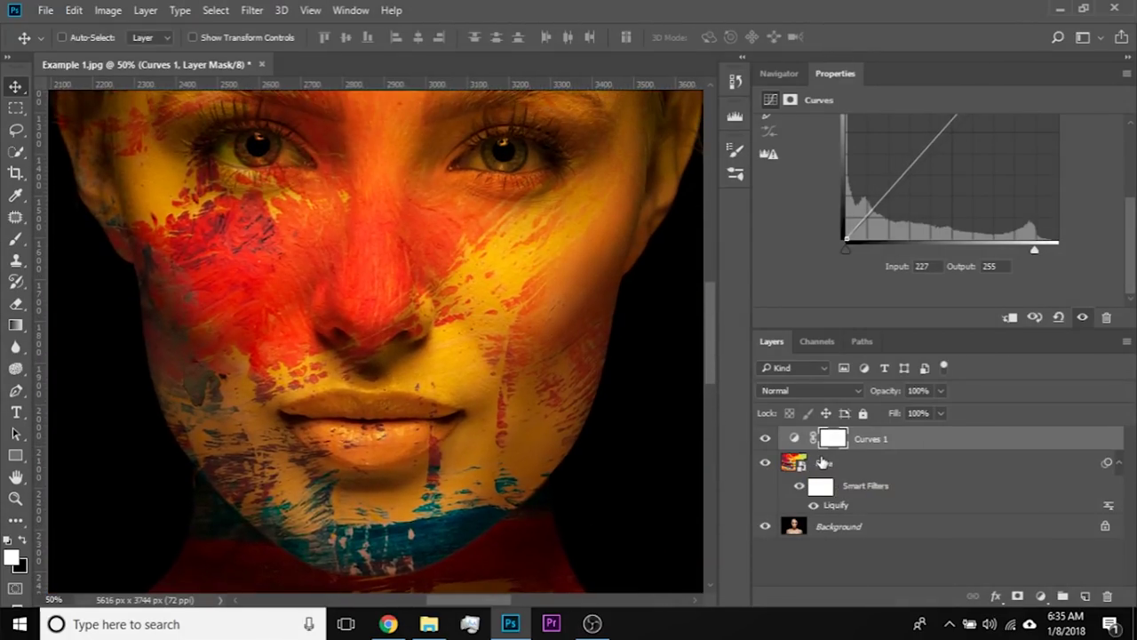
left_click(1010, 318)
scroll(1024, 187, "up", 1)
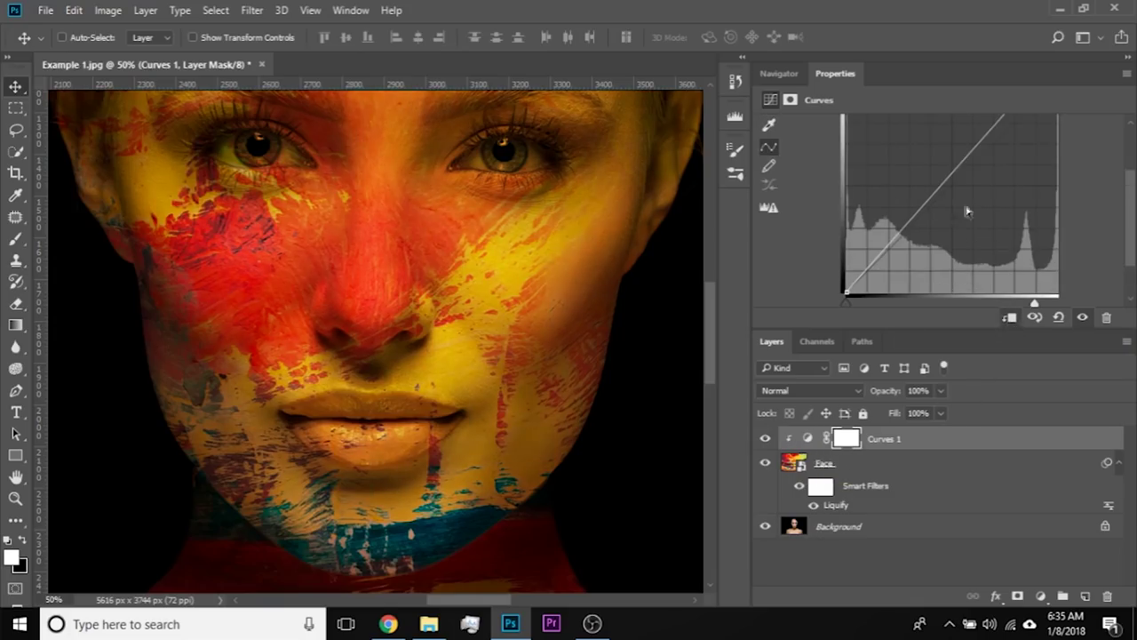
- Fine-tune the clipped curve's white point, trying a strong brightening of the texture and settling on a mild one
left_click_drag(414, 221, 412, 427)
left_click_drag(1034, 301, 959, 282)
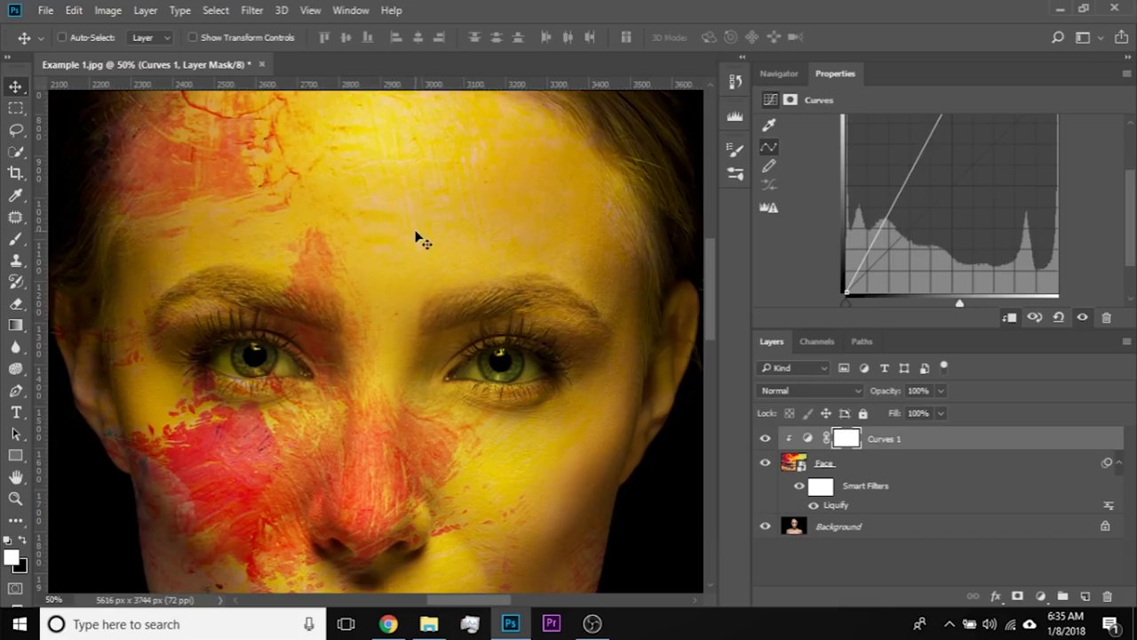
left_click_drag(960, 308, 1028, 298)
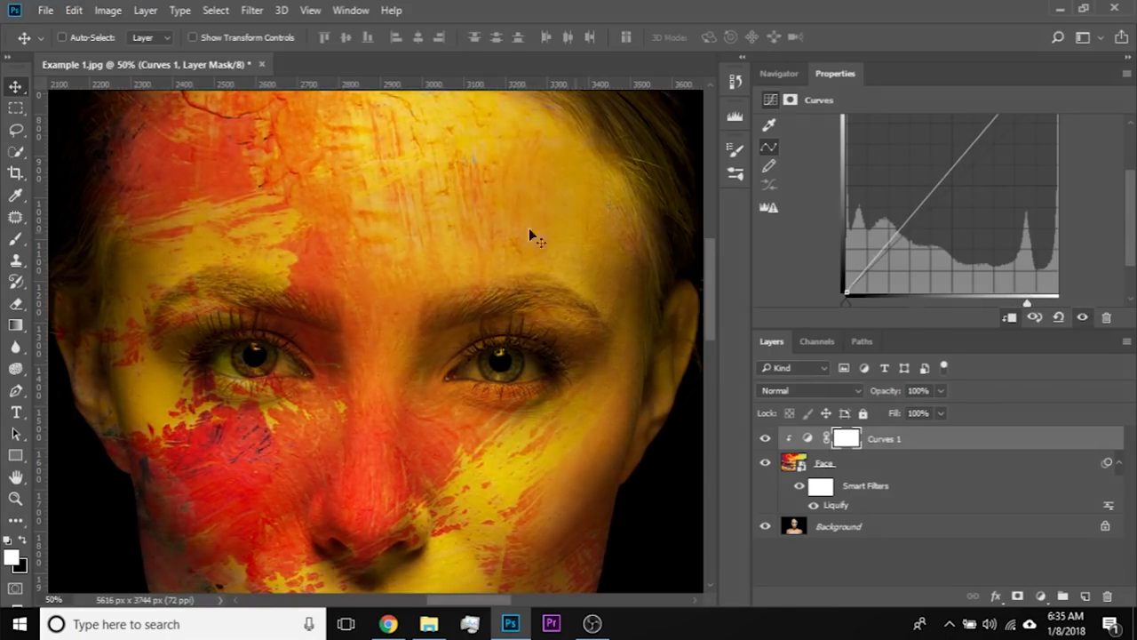
scroll(400, 249, "down", 1)
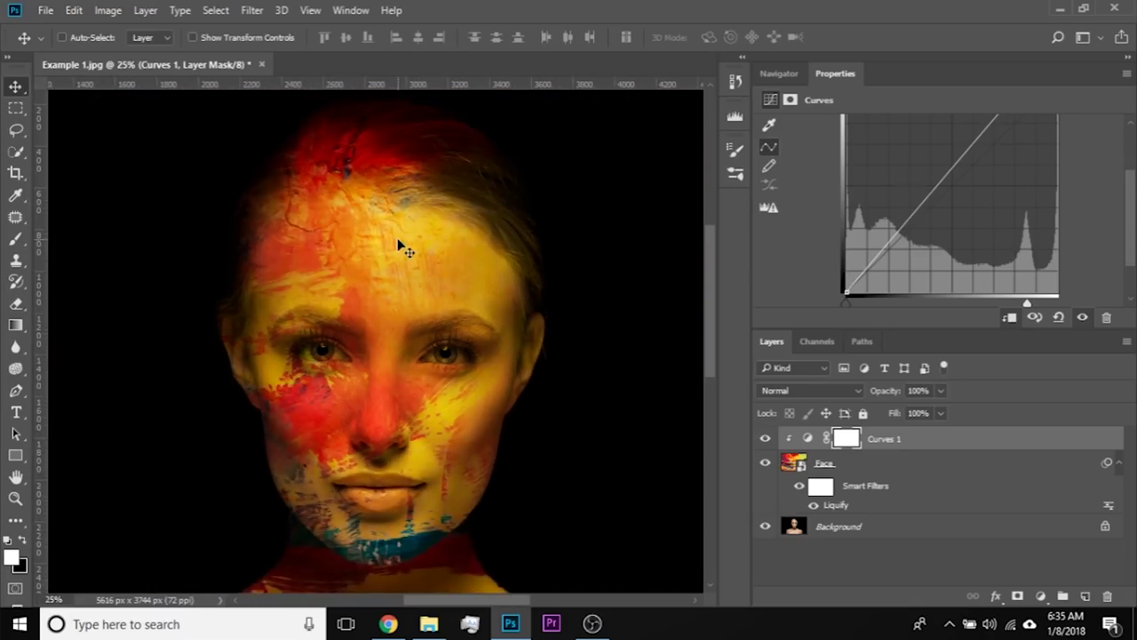
left_click_drag(1029, 306, 1041, 303)
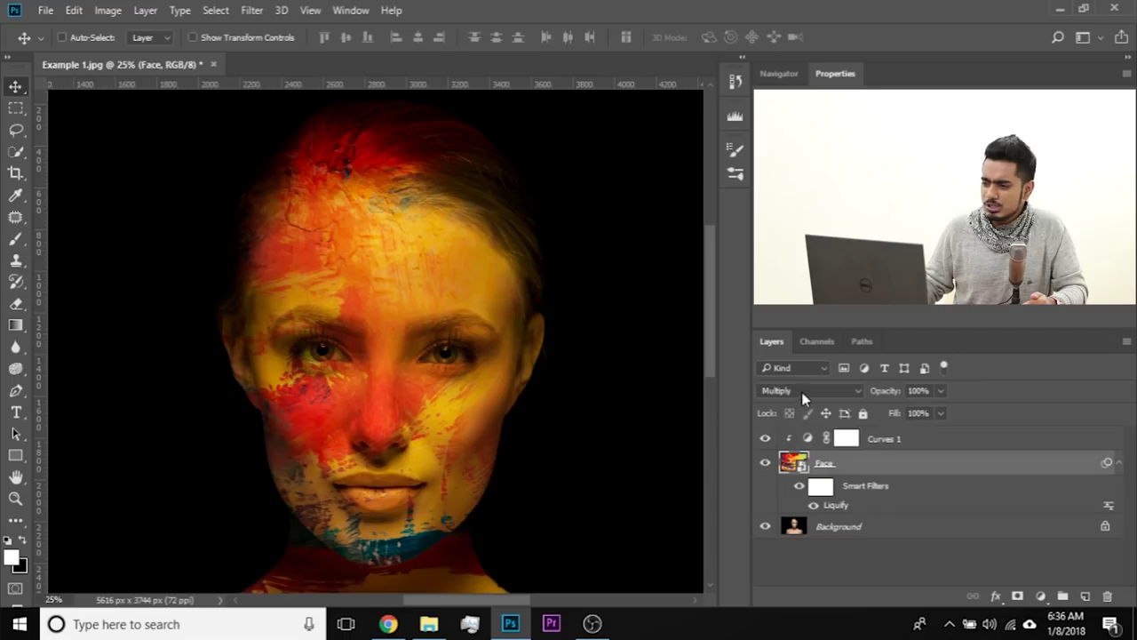
- Set the Face layer's blending mode to Normal and convert it together with the Curves 1 layer into one smart object
left_click(801, 392)
left_click(803, 72)
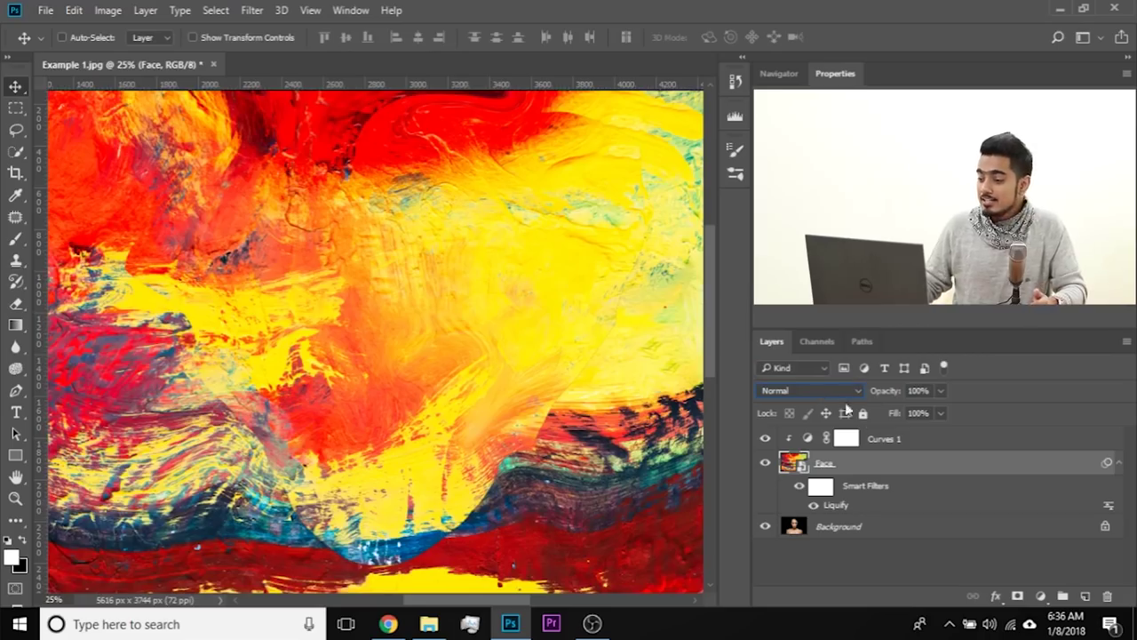
left_click(895, 439)
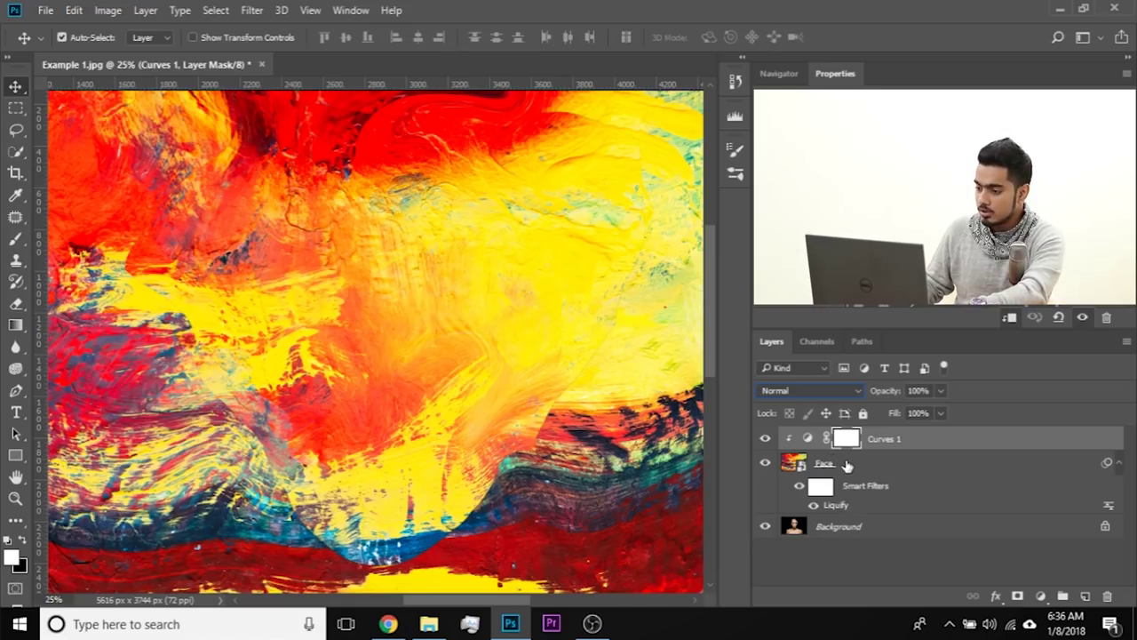
left_click(848, 464)
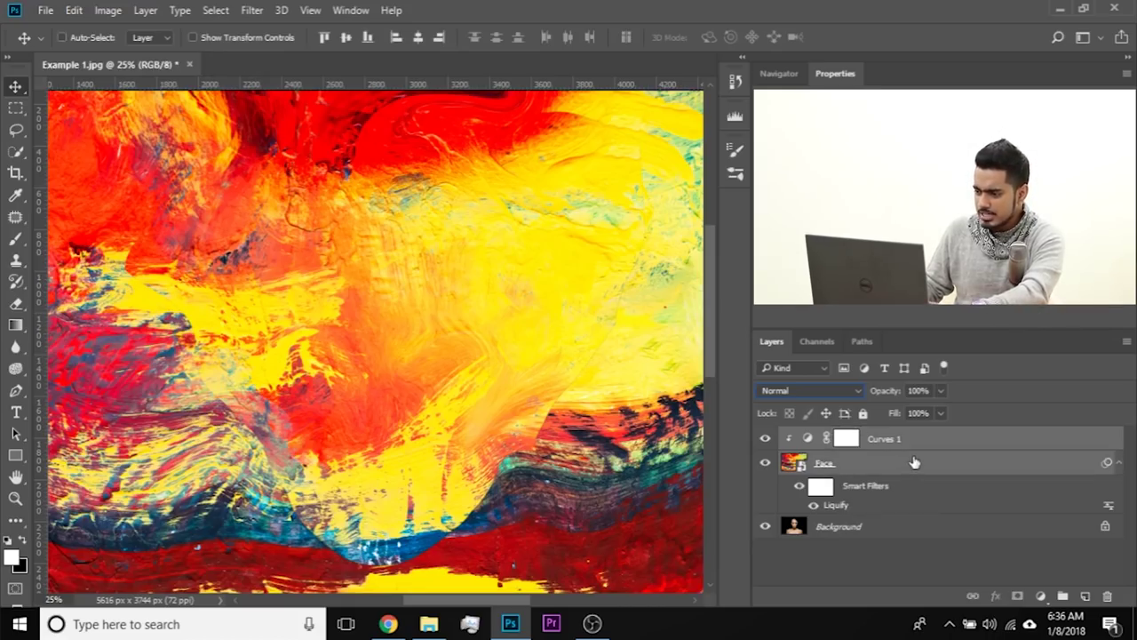
right_click(913, 459)
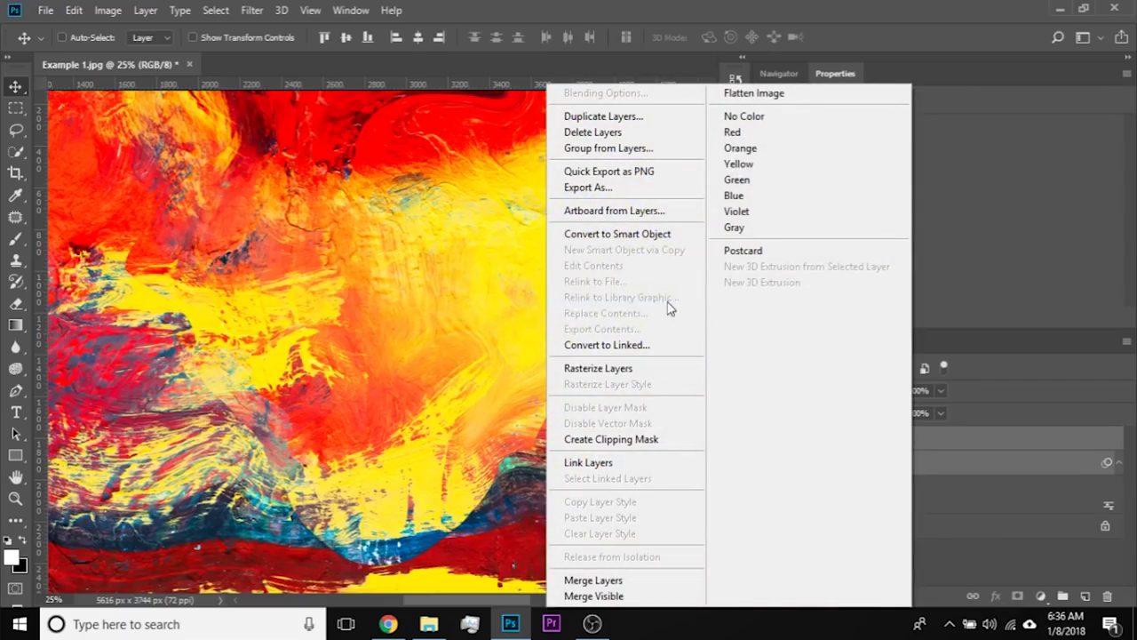
left_click(658, 235)
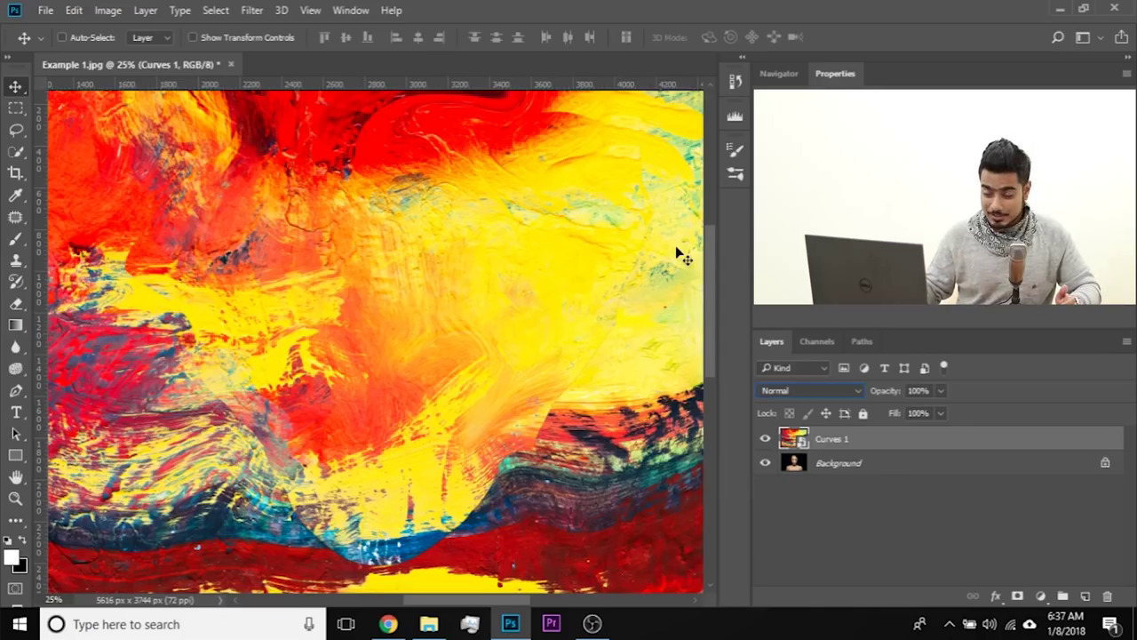
- Set the paint texture layer's blend mode to Multiply and rename the layer Dark
left_click(822, 391)
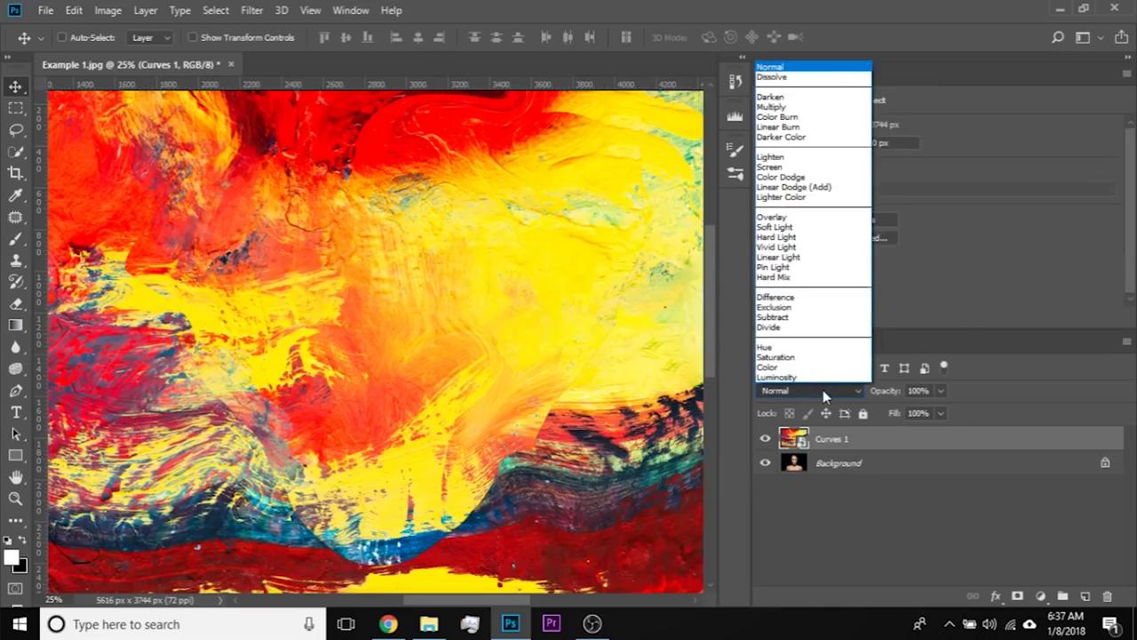
left_click(771, 107)
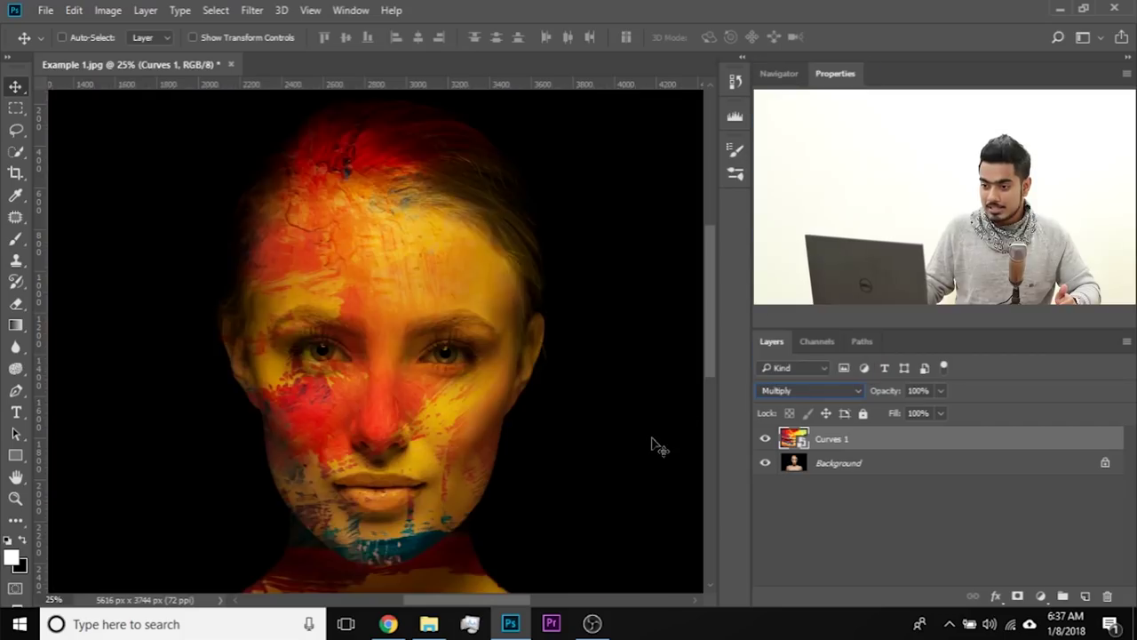
key("ctrl+minus")
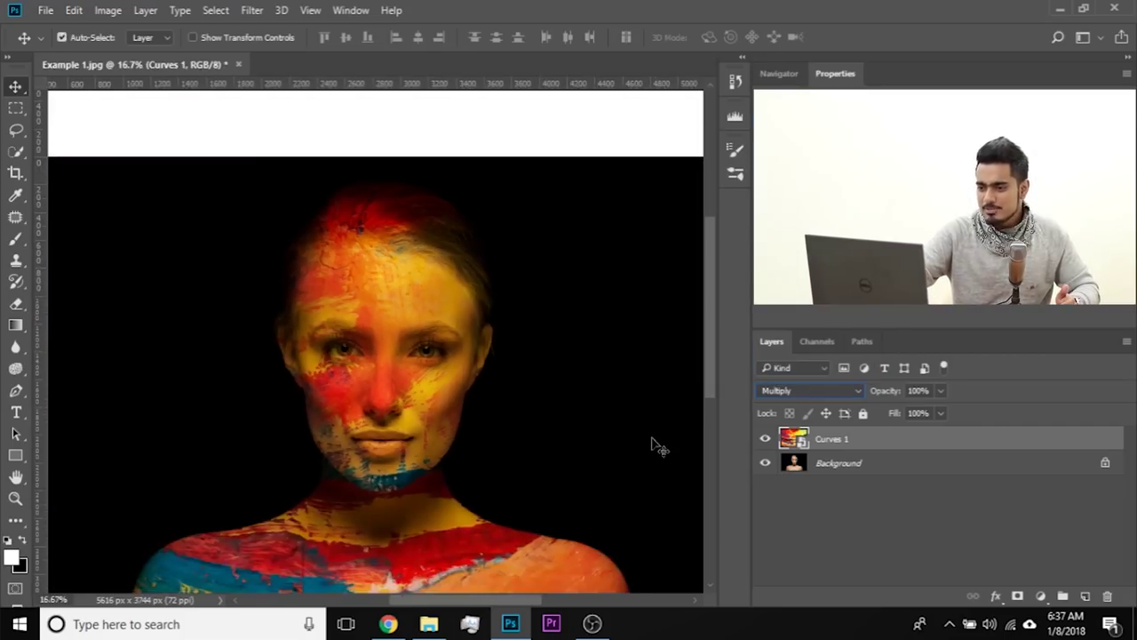
key("ctrl+plus")
double_click(828, 440)
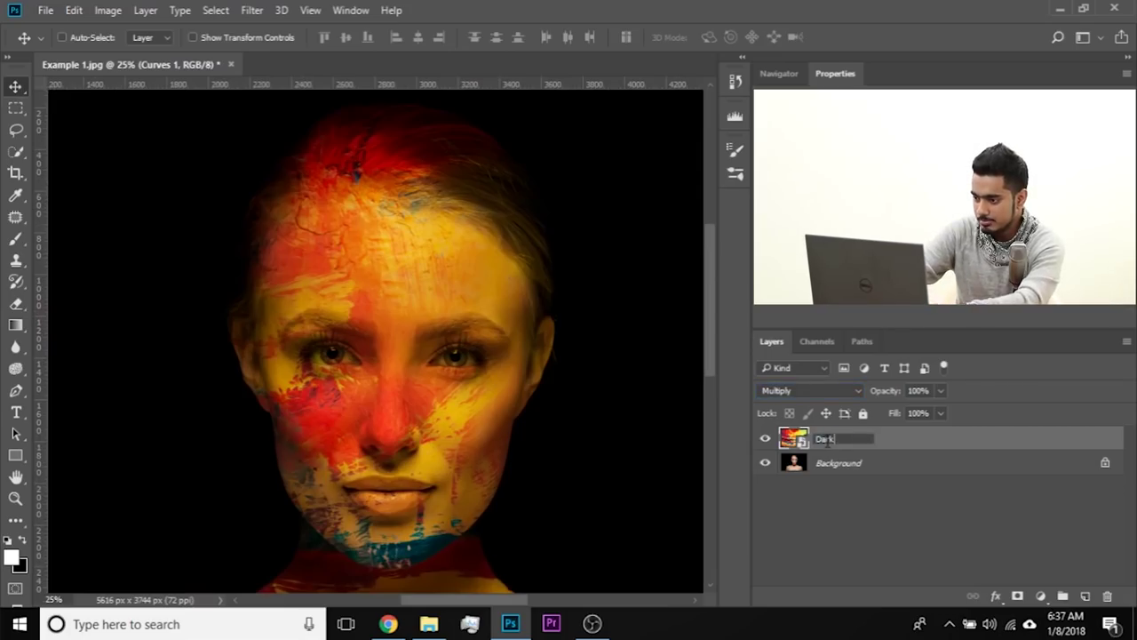
key("Return")
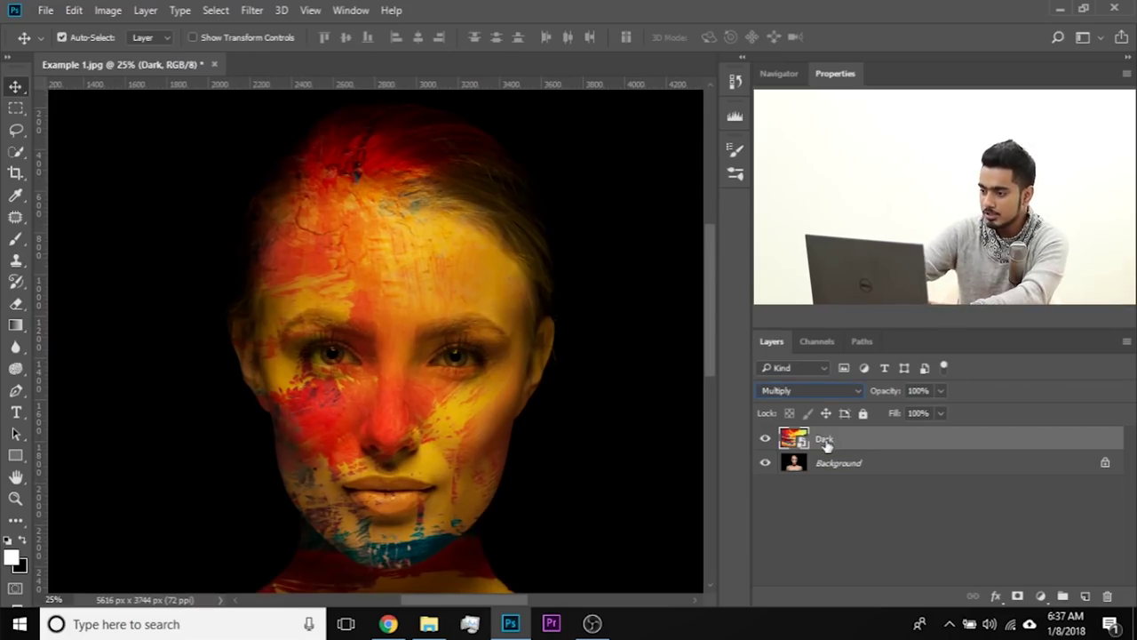
- Duplicate the Dark layer, place the copy directly beneath it and rename the copy Very Dark
key("ctrl+j")
left_click_drag(835, 439, 839, 463)
double_click(842, 462)
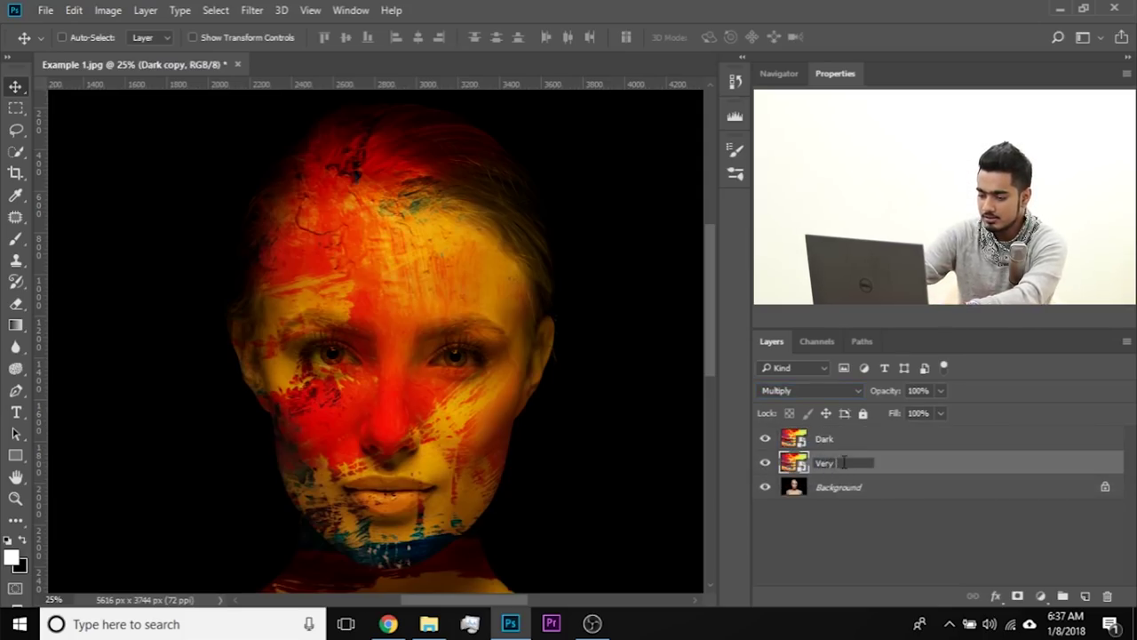
key("Return")
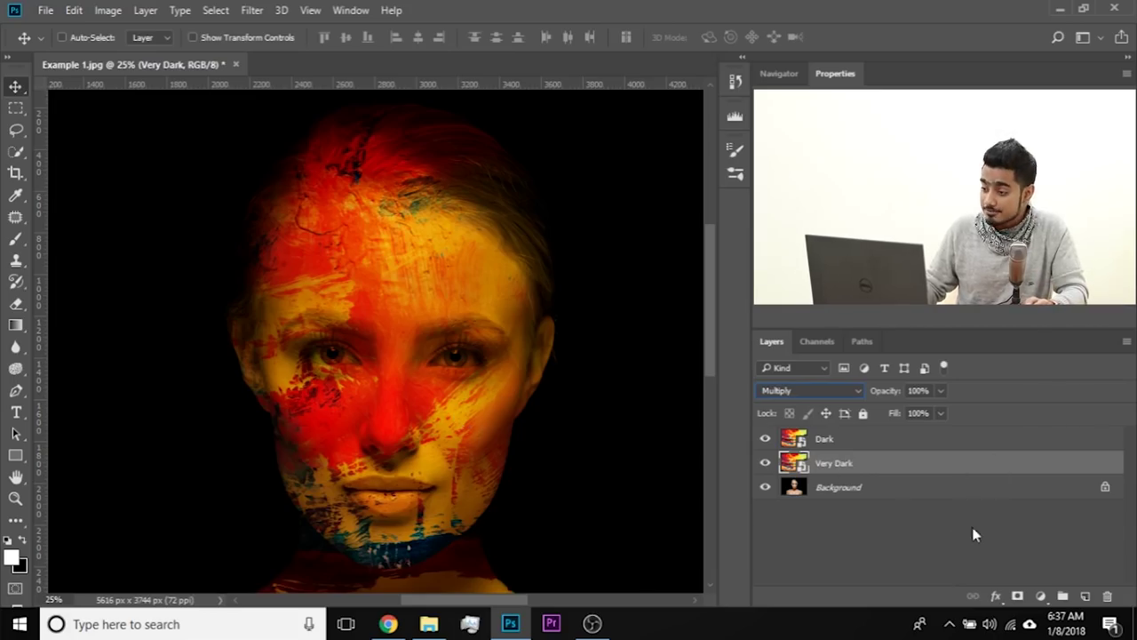
- In the Very Dark layer's blending options, split the Underlying Layer highlight slider to about 71 / 190
double_click(1092, 465)
left_click_drag(305, 89, 635, 97)
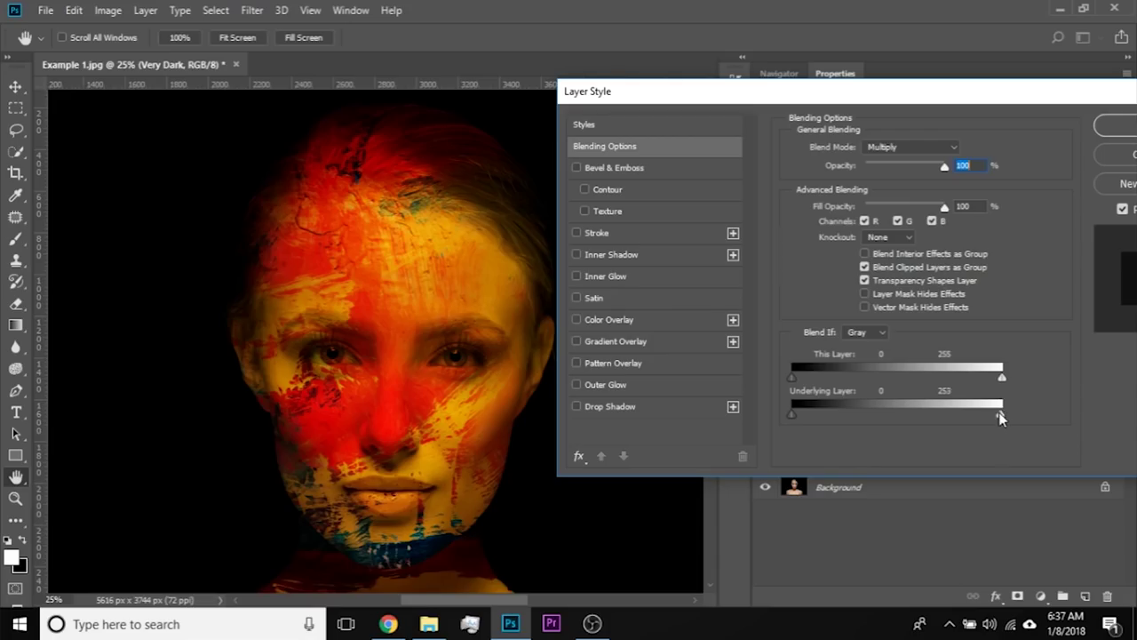
left_click_drag(1001, 416, 907, 413)
left_click_drag(913, 410, 879, 411)
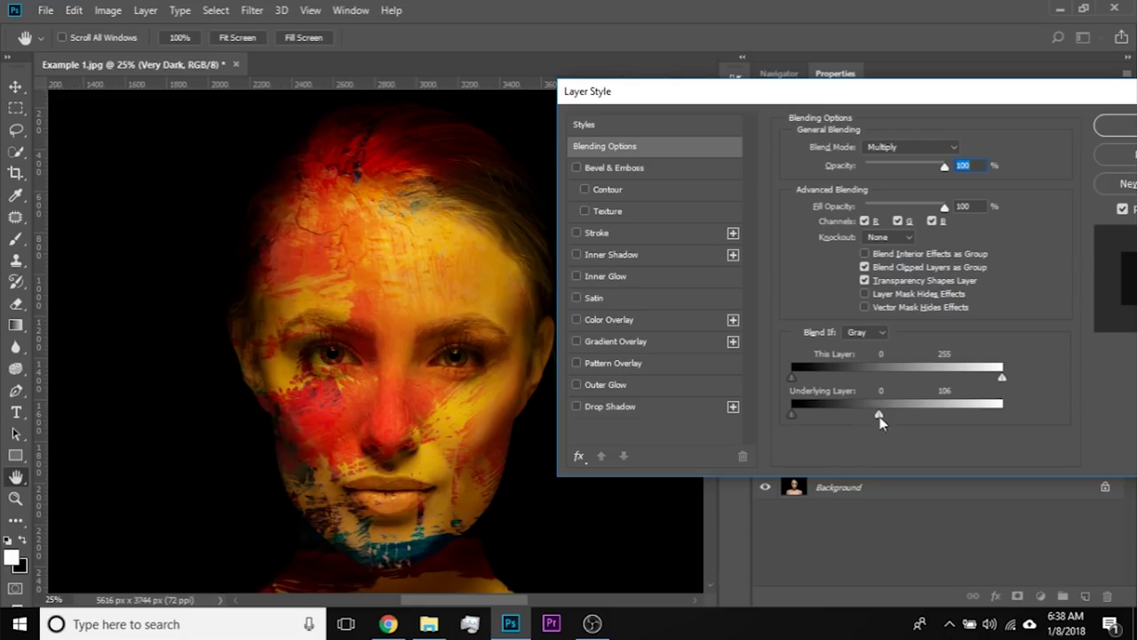
left_click_drag(881, 413, 851, 414)
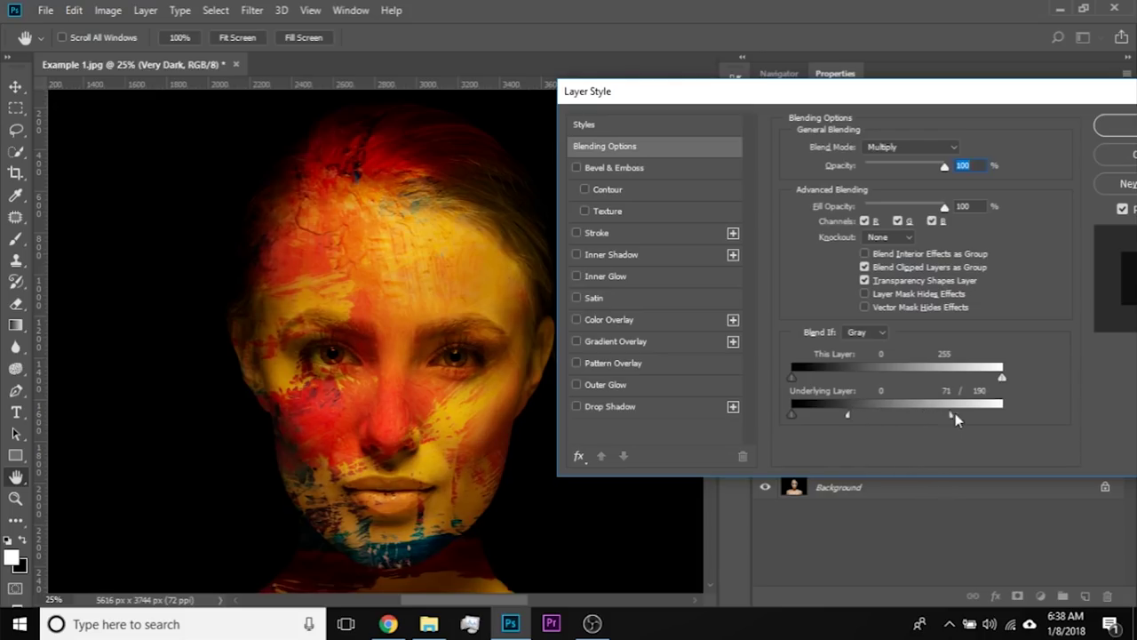
left_click(1116, 126)
- Compare the portrait with the Very Dark layer hidden and shown, examining the shadows on the face and neck
left_click(764, 462)
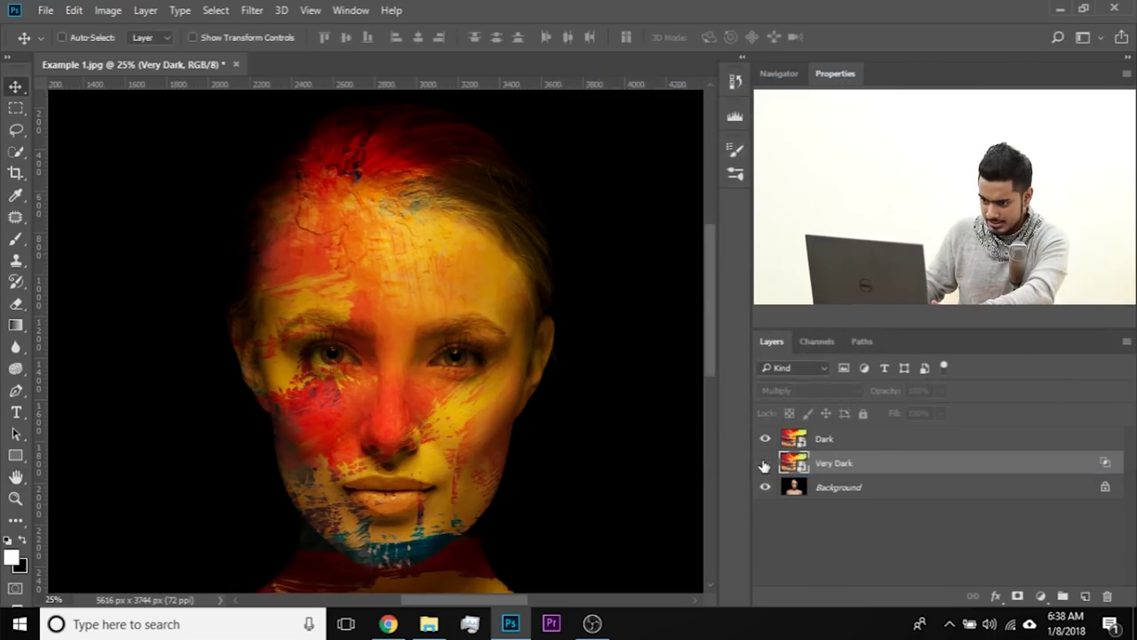
left_click(764, 463)
left_click_drag(467, 530, 513, 413)
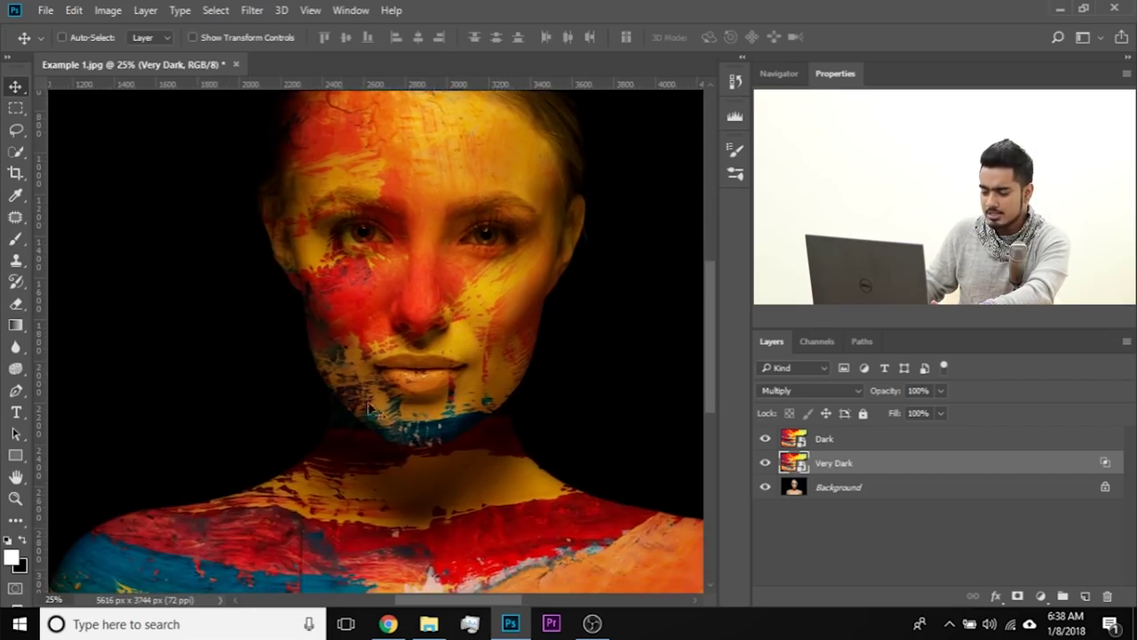
key("ctrl+minus")
key("ctrl+minus")
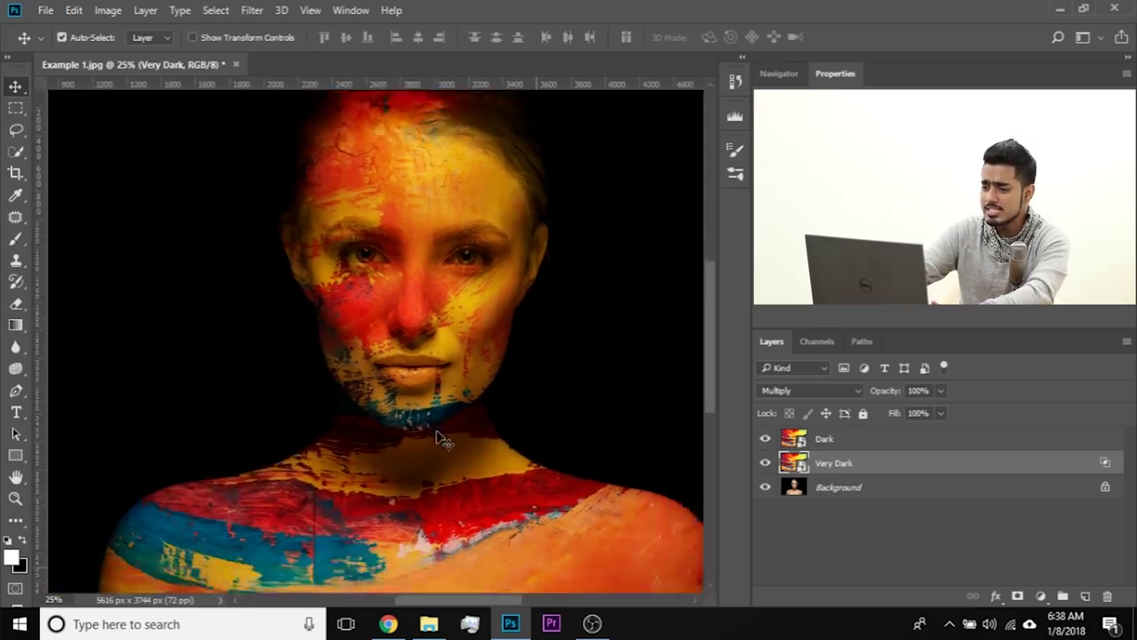
key("ctrl+plus")
key("ctrl+plus")
key("ctrl+plus")
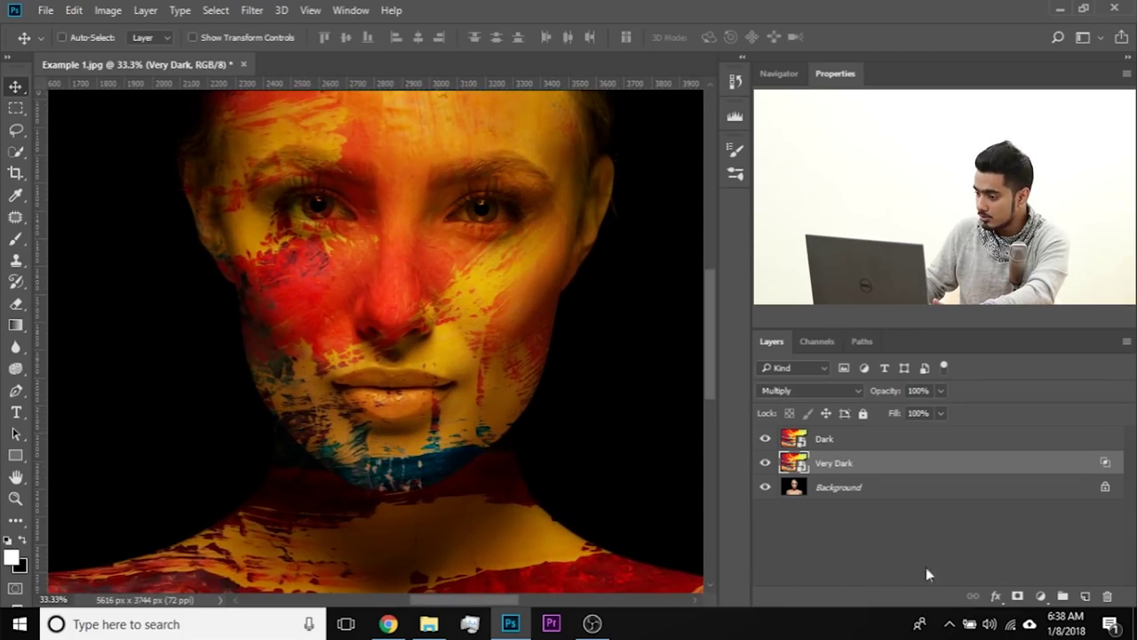
- Add a layer mask to the Very Dark layer and paint black with a brush of about 328 px across the chin and lower face
left_click(1018, 597)
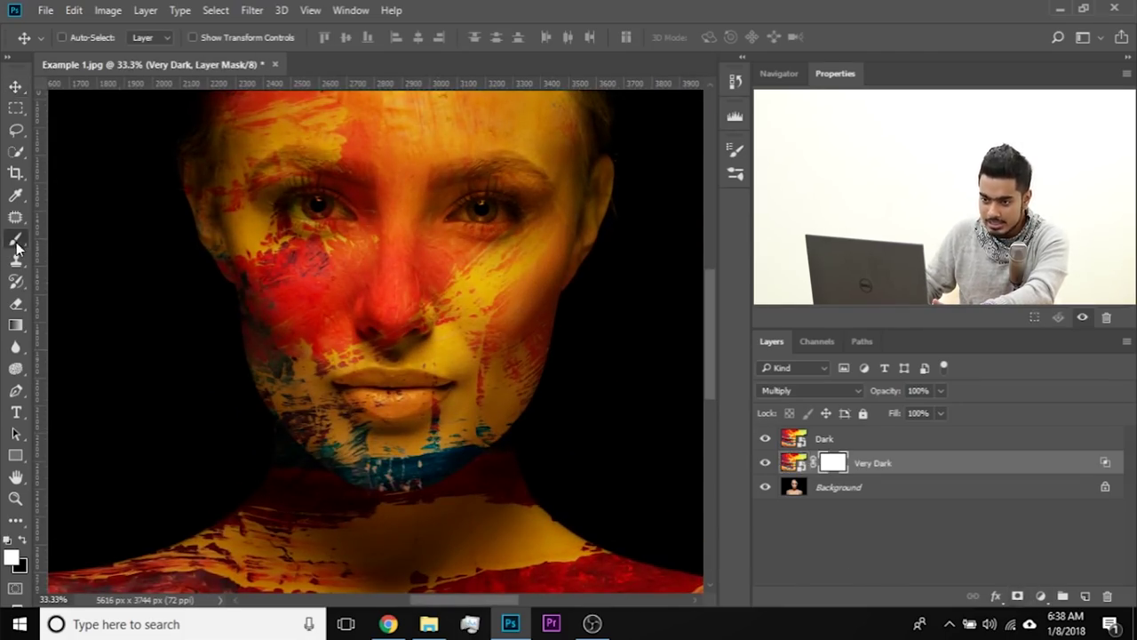
key("b")
right_click(395, 449, "alt")
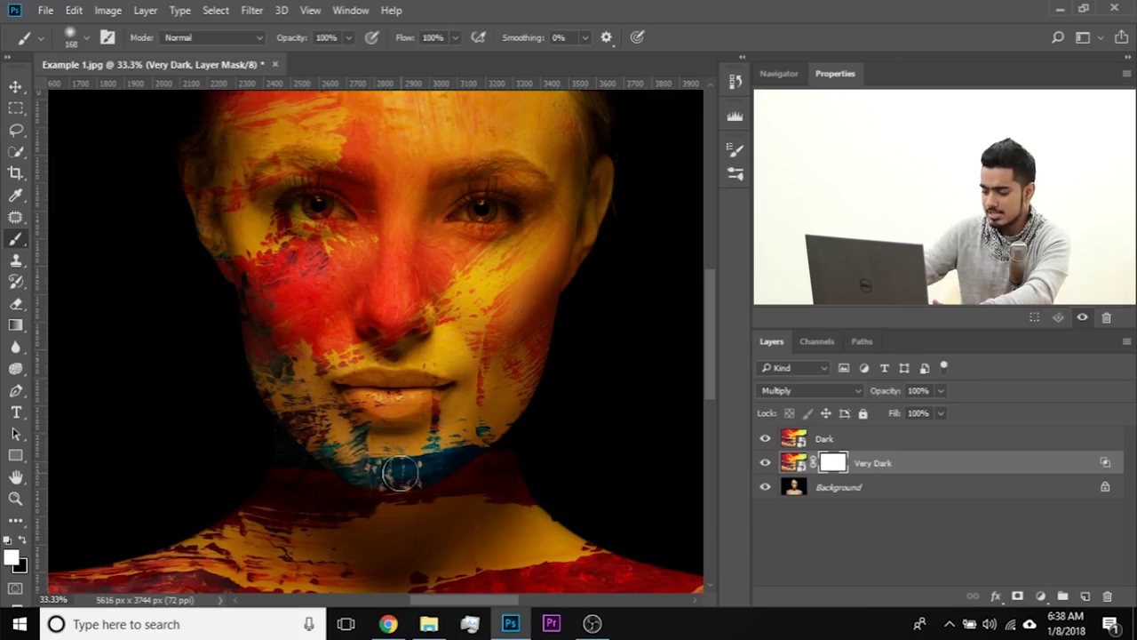
key("ctrl+plus")
left_click_drag(400, 471, 364, 393)
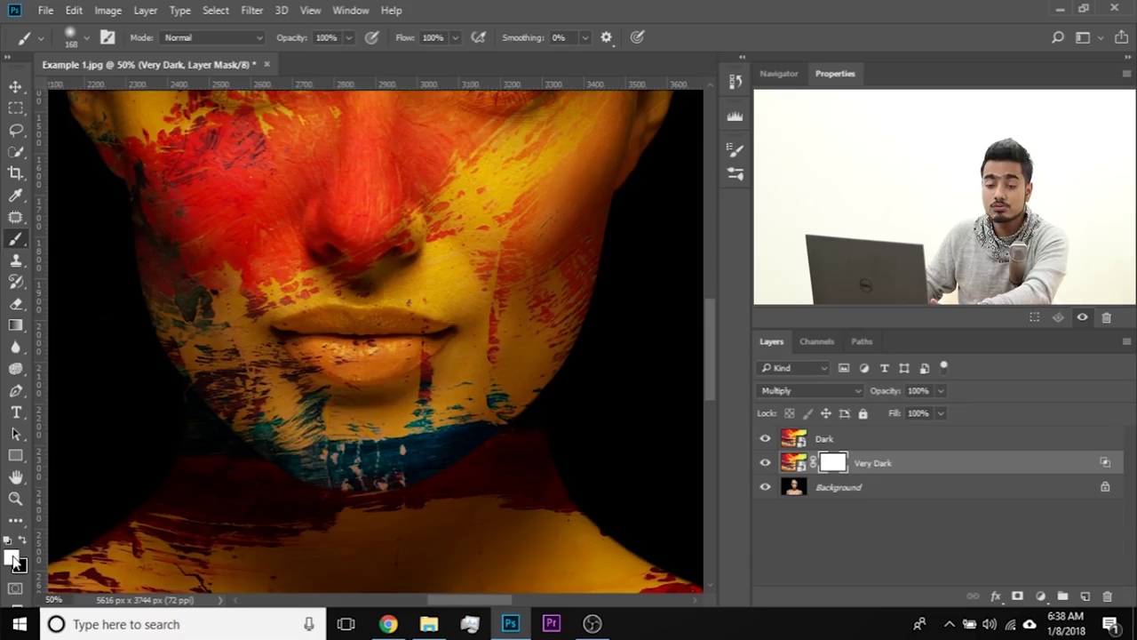
key("x")
mouse_move(393, 460)
left_mouse_down()
mouse_move(334, 456)
mouse_move(380, 468)
left_mouse_up()
left_click_drag(351, 422, 453, 422)
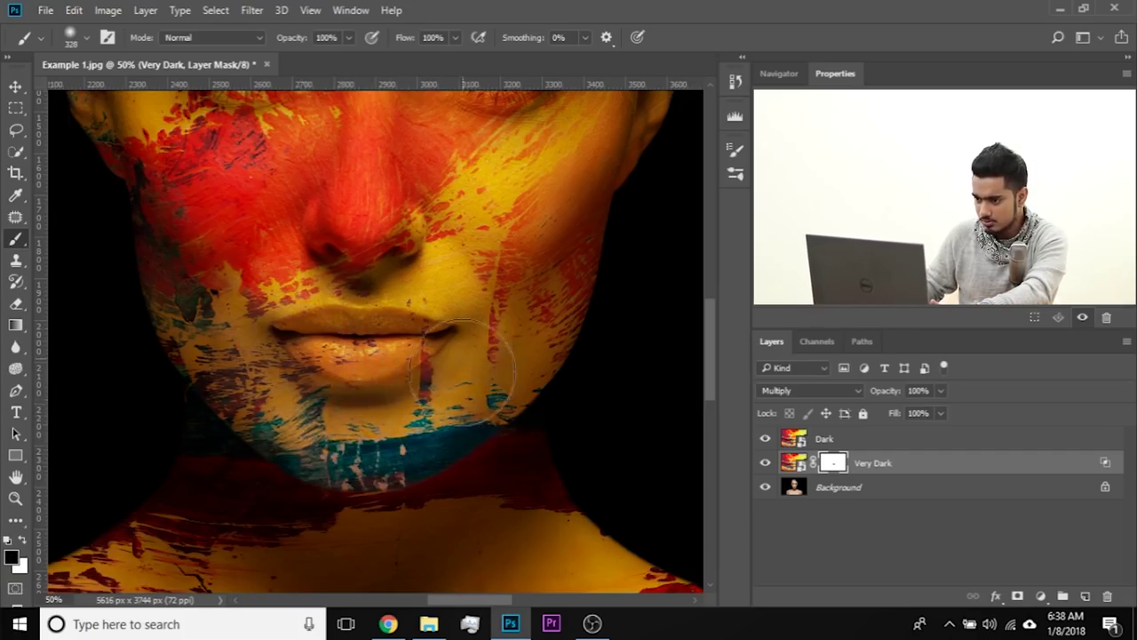
mouse_move(489, 378)
left_mouse_down()
mouse_move(322, 469)
mouse_move(175, 335)
left_mouse_up()
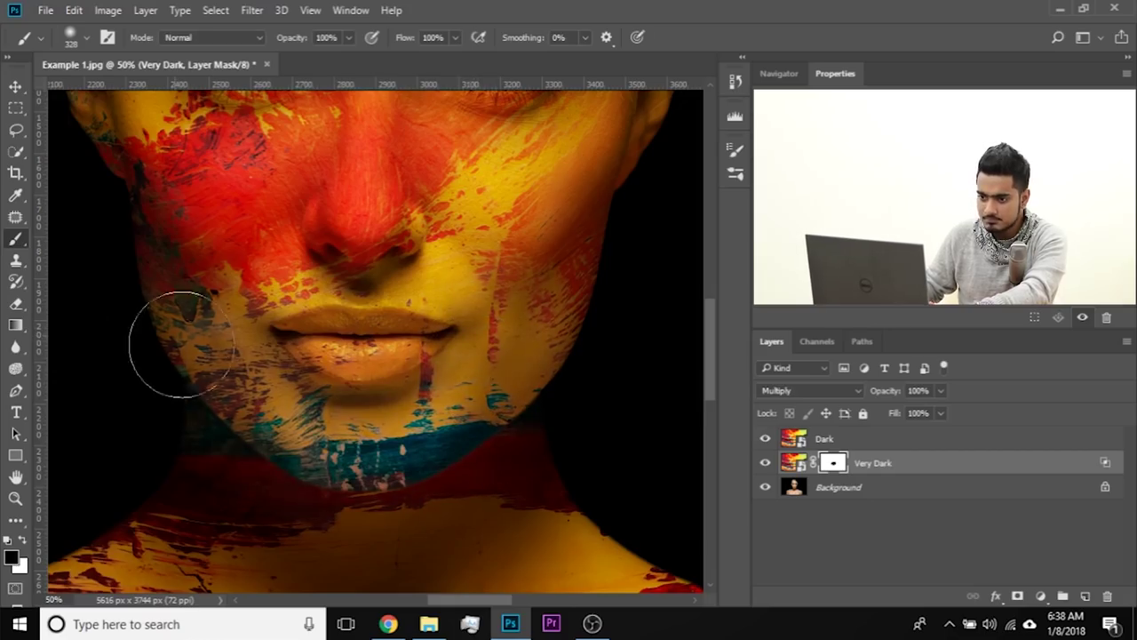
- Refine the Very Dark mask with white along the jaw edge and black on the lower cheek, comparing the result with the layer hidden
key("x")
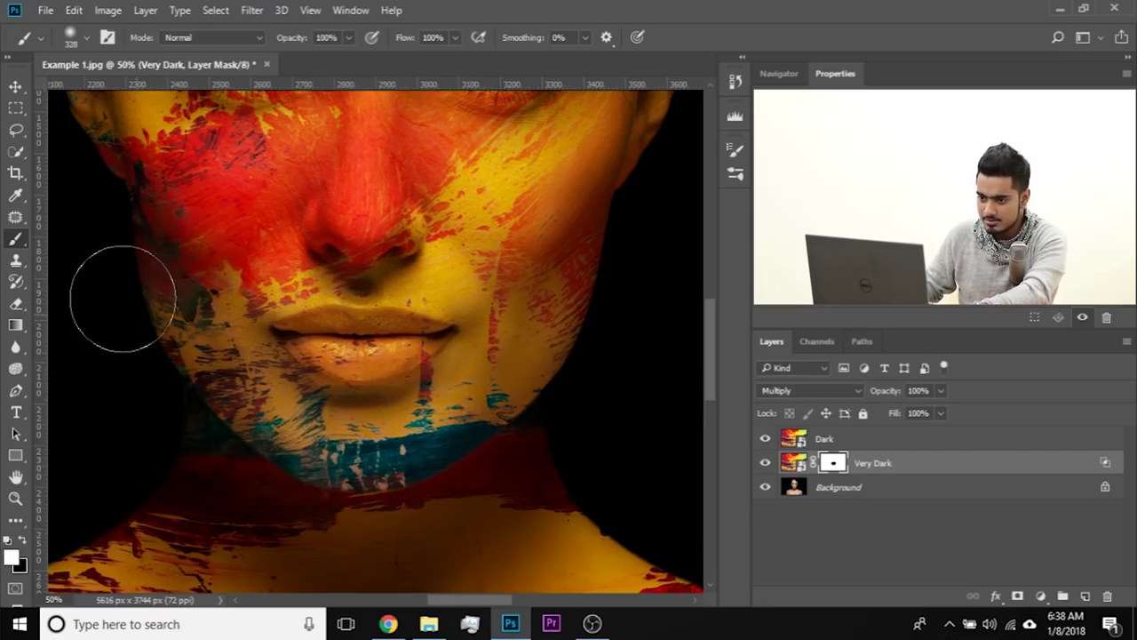
left_click_drag(149, 298, 191, 313)
left_click_drag(140, 304, 134, 398)
left_click_drag(222, 536, 148, 533)
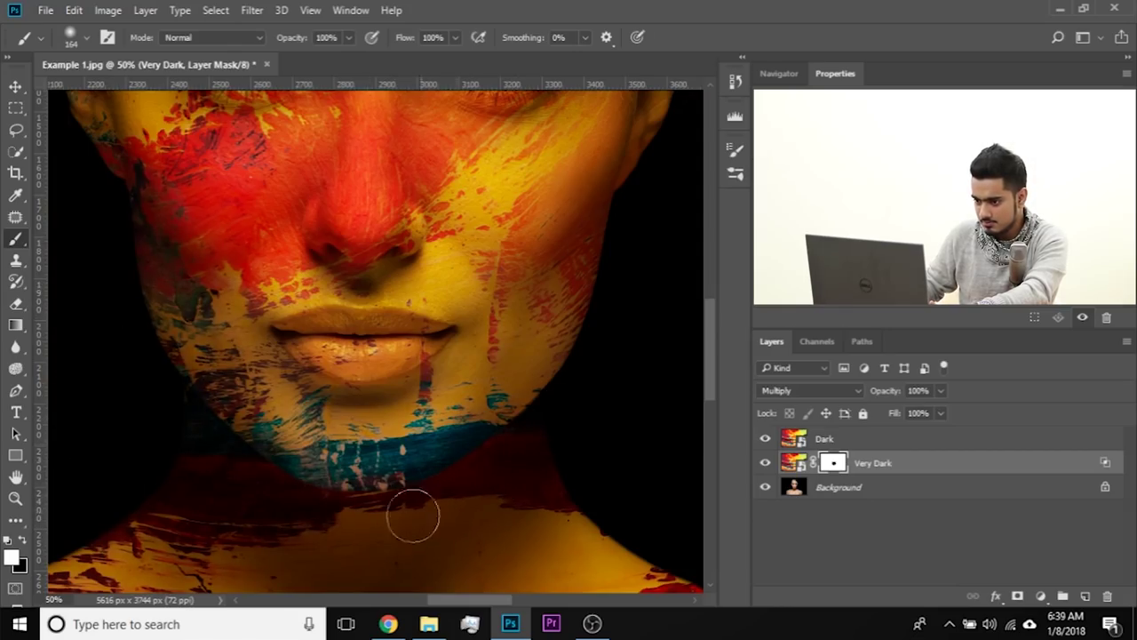
left_click_drag(259, 423, 282, 333)
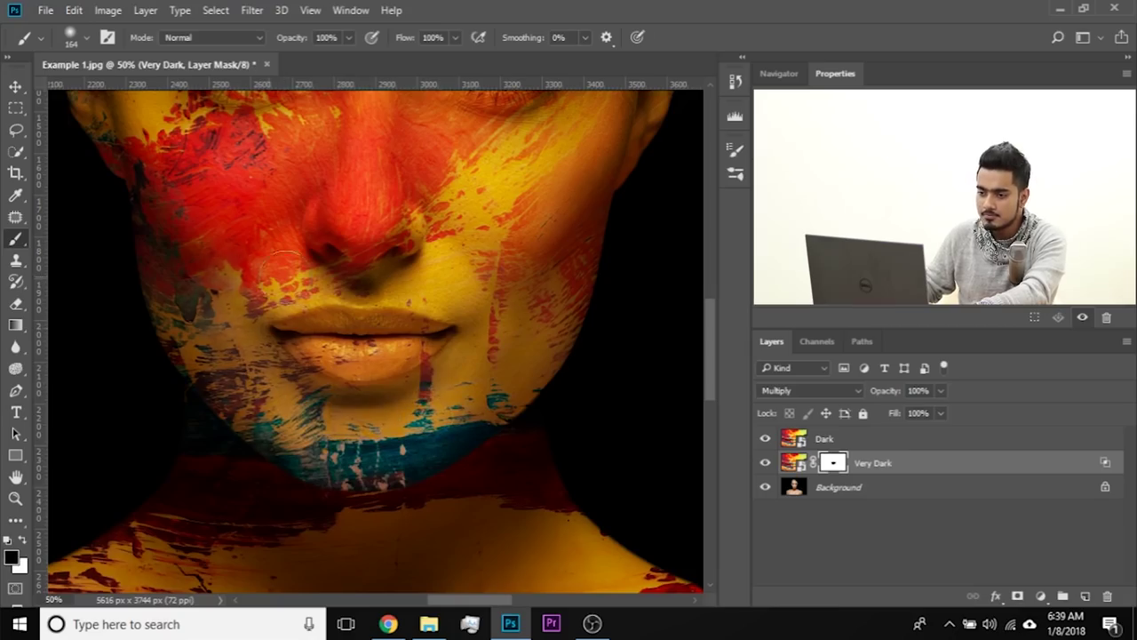
scroll(373, 337, "down", 5)
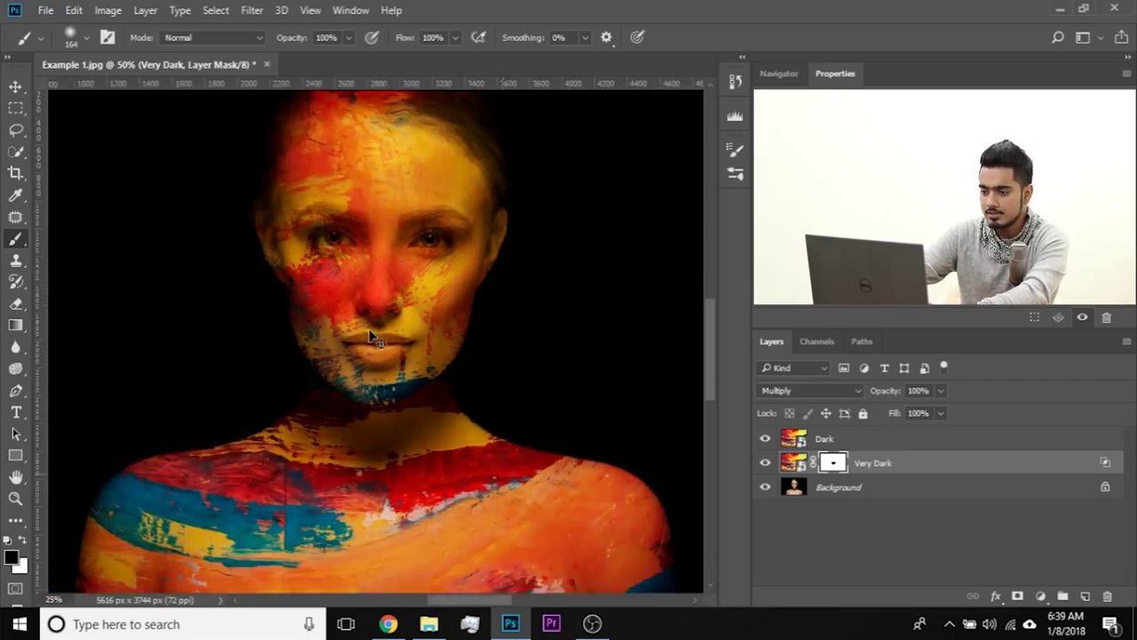
left_click_drag(419, 265, 401, 355)
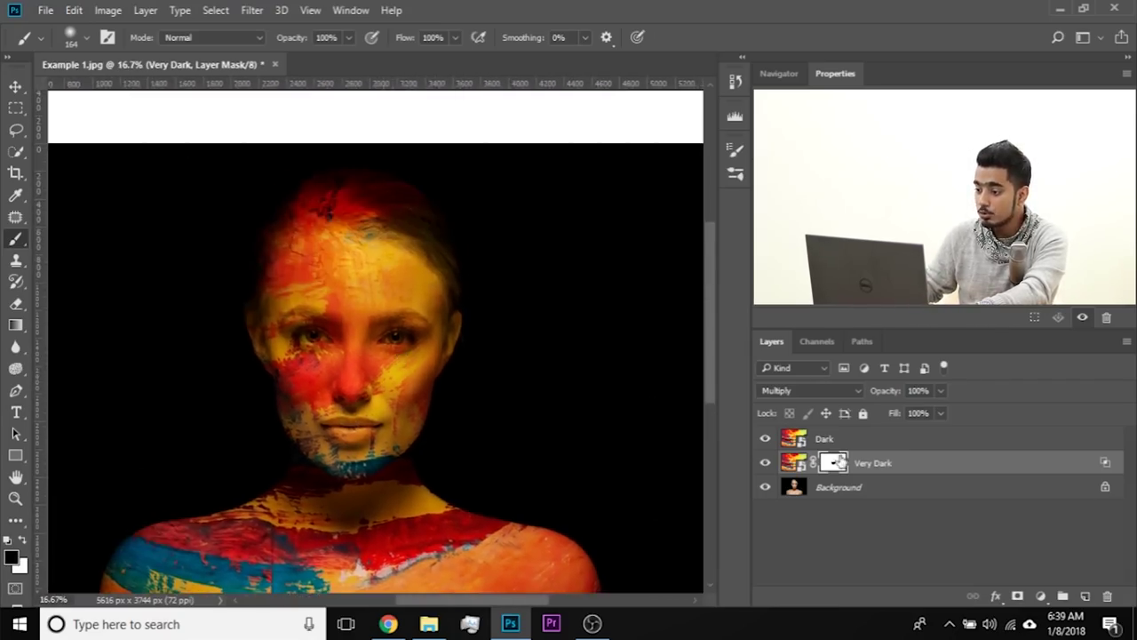
left_click(765, 463)
left_click(766, 463)
left_click_drag(289, 447, 317, 347)
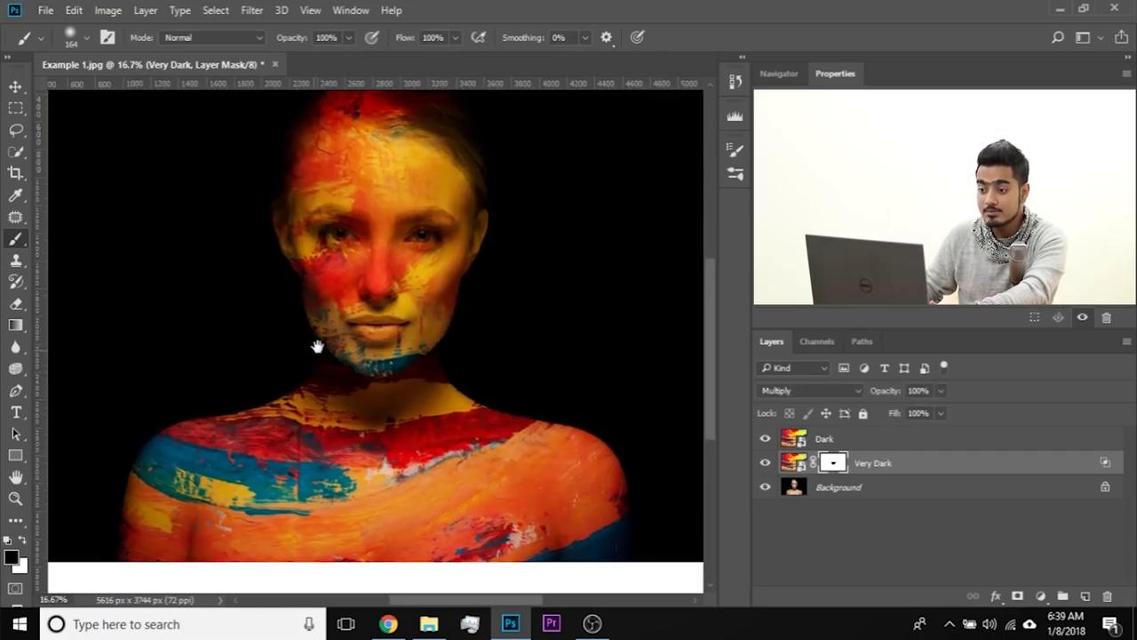
- Duplicate the Dark layer and set the copy's blend mode to Screen
left_click(830, 439)
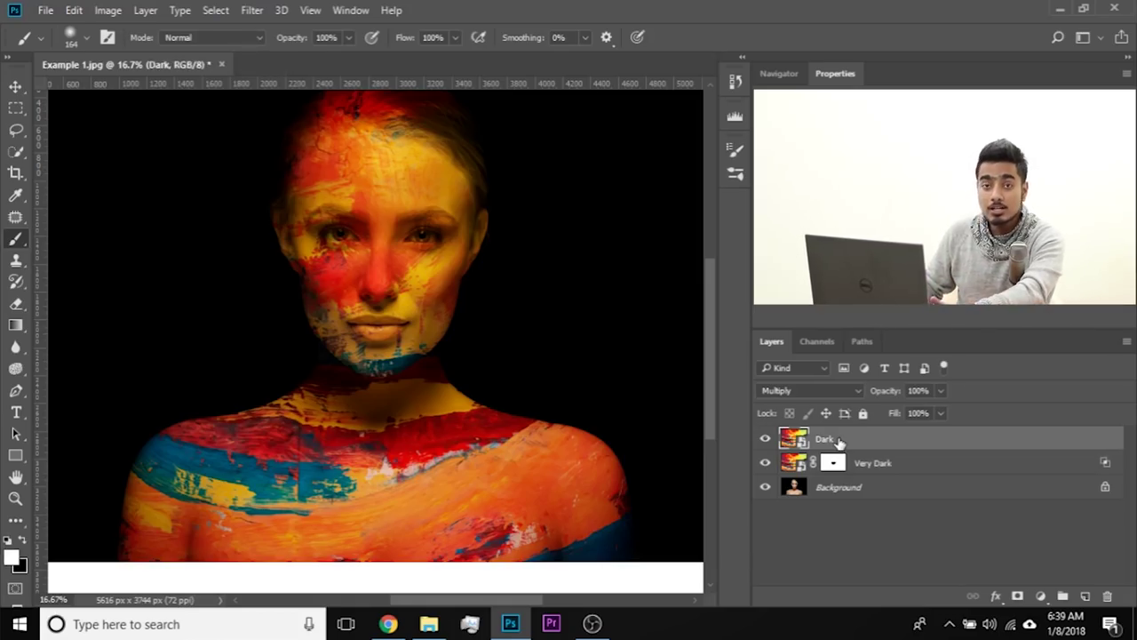
key("ctrl+j")
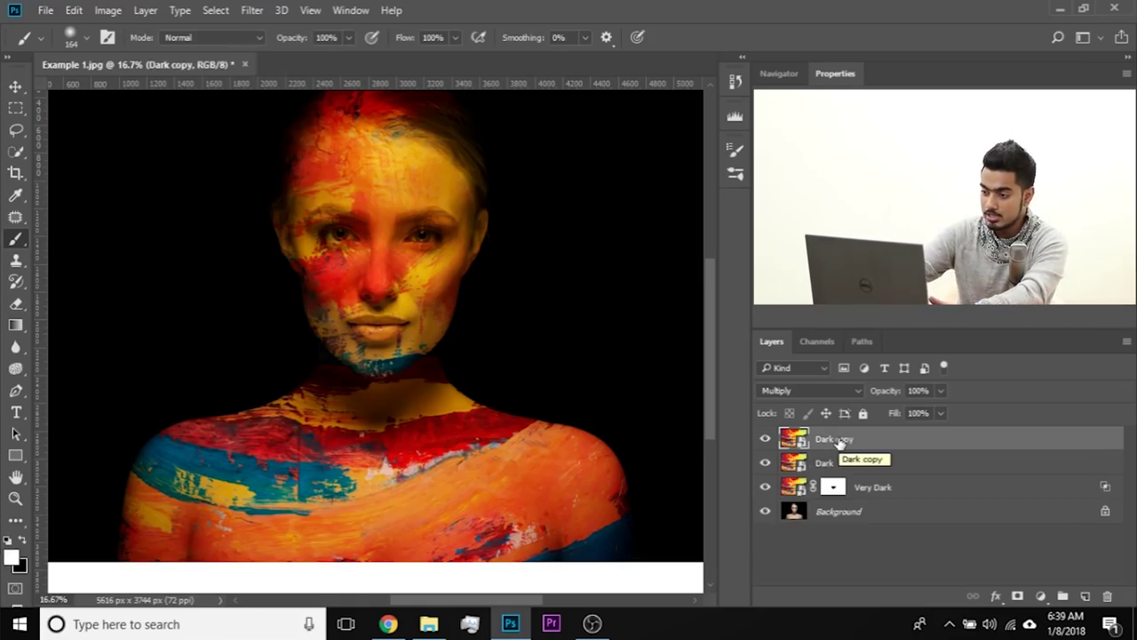
left_click(821, 391)
left_click(783, 169)
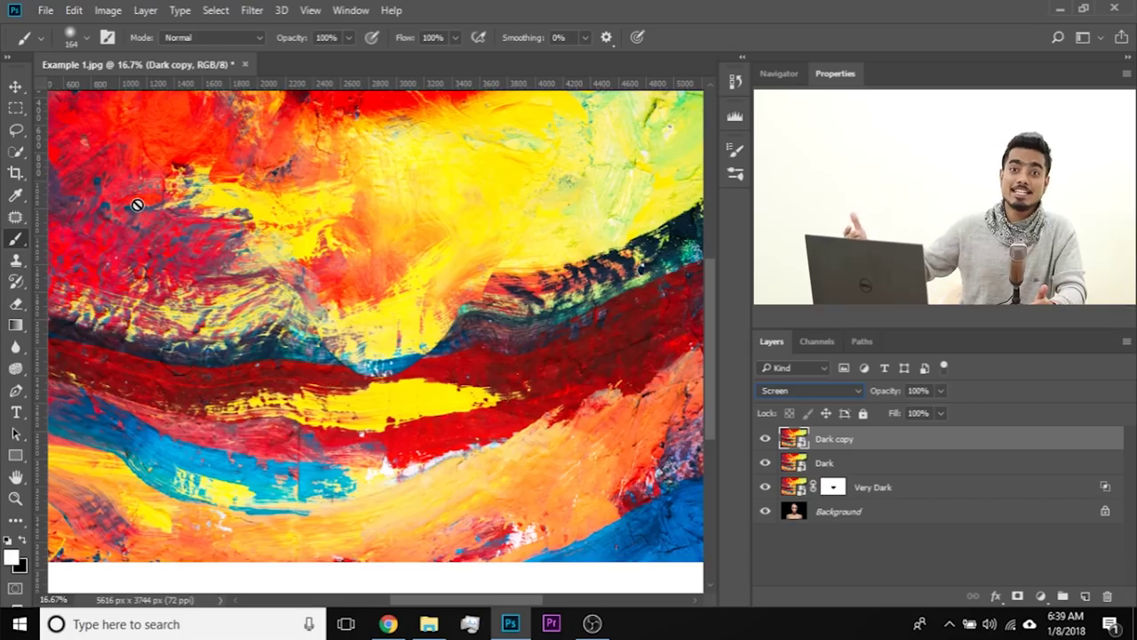
- In the Dark copy layer's blending options, raise and split the Blend If Underlying Layer shadow range to 84 / 161
double_click(1102, 441)
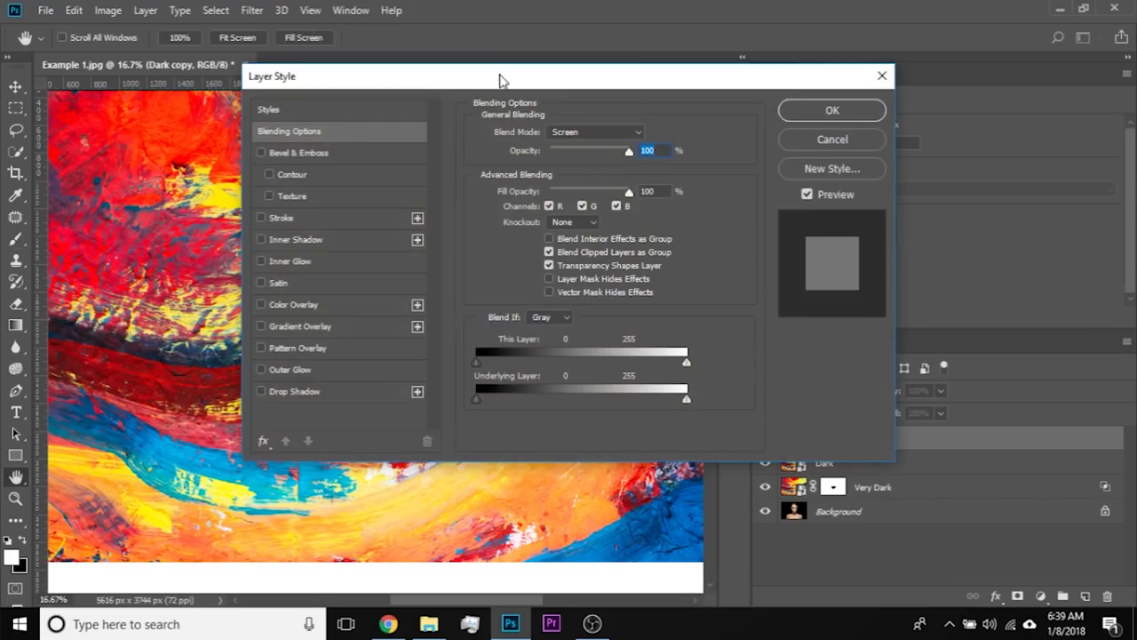
left_click_drag(499, 80, 715, 98)
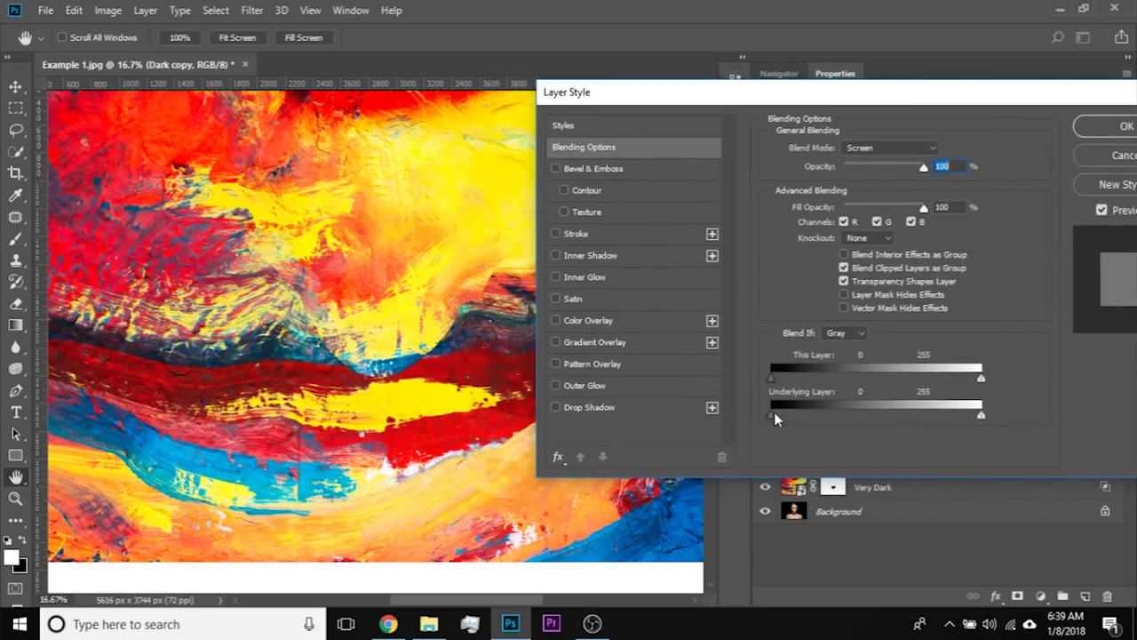
left_click_drag(774, 415, 840, 411)
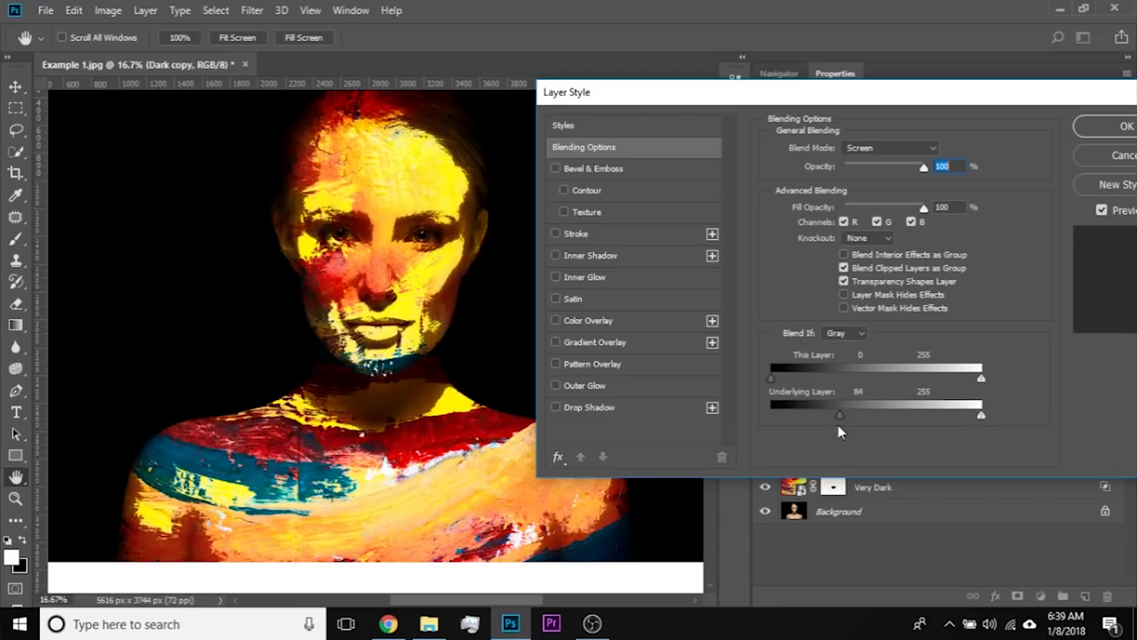
left_click_drag(842, 414, 847, 416)
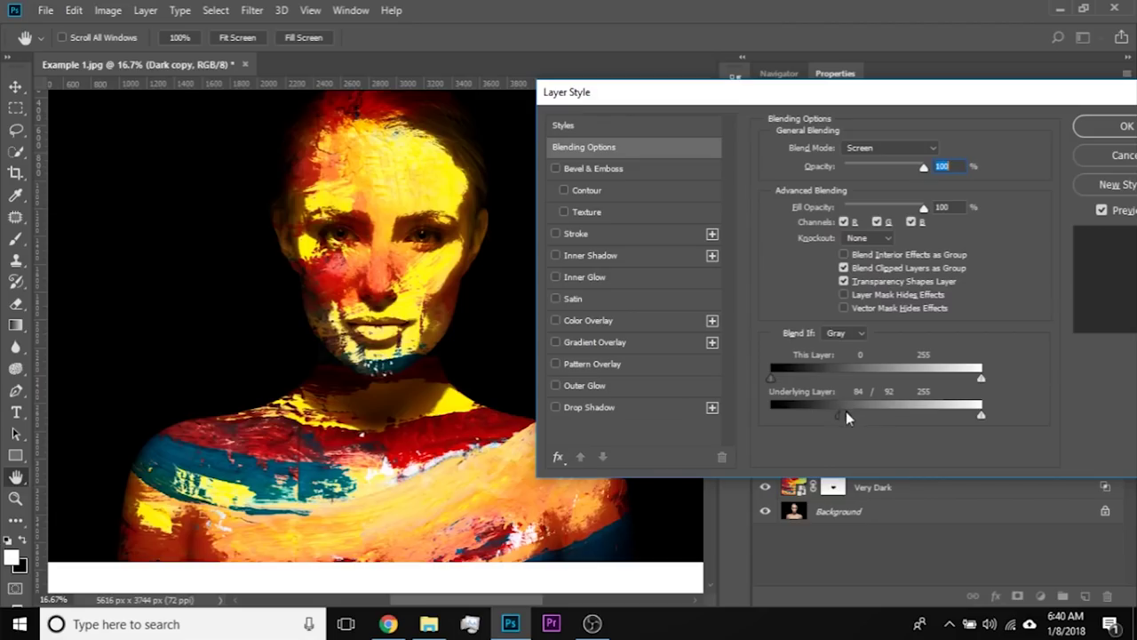
left_click_drag(846, 412, 905, 415)
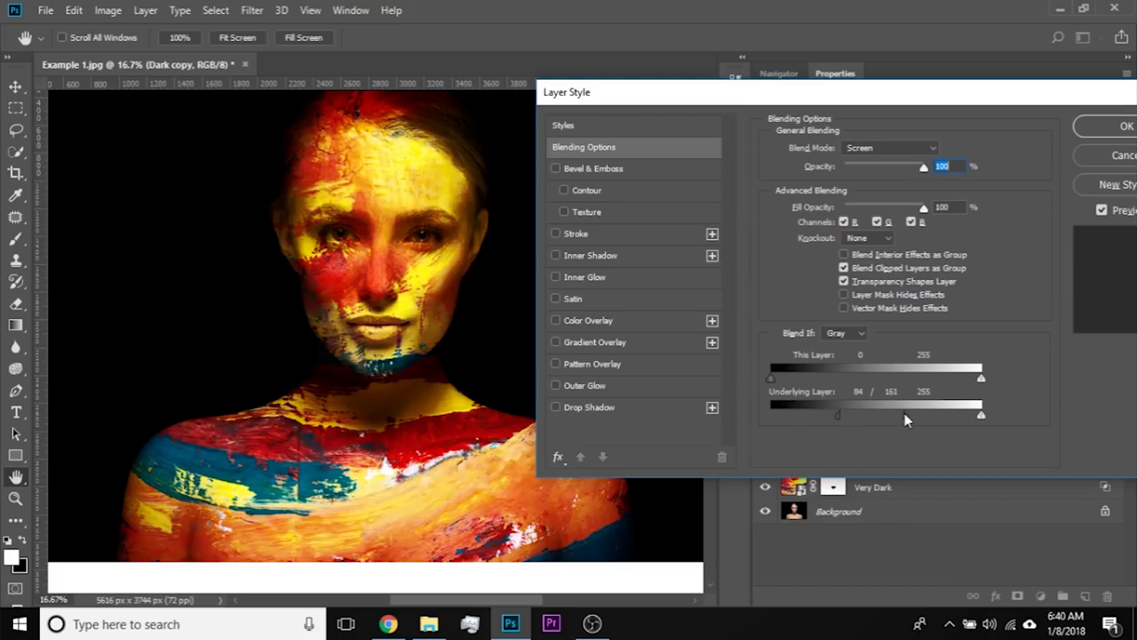
- Refine the Dark copy layer's Underlying Layer shadow range to 82 / 181 while checking the lower face, and apply it
key("ctrl+plus")
key("ctrl+plus")
key("ctrl+plus")
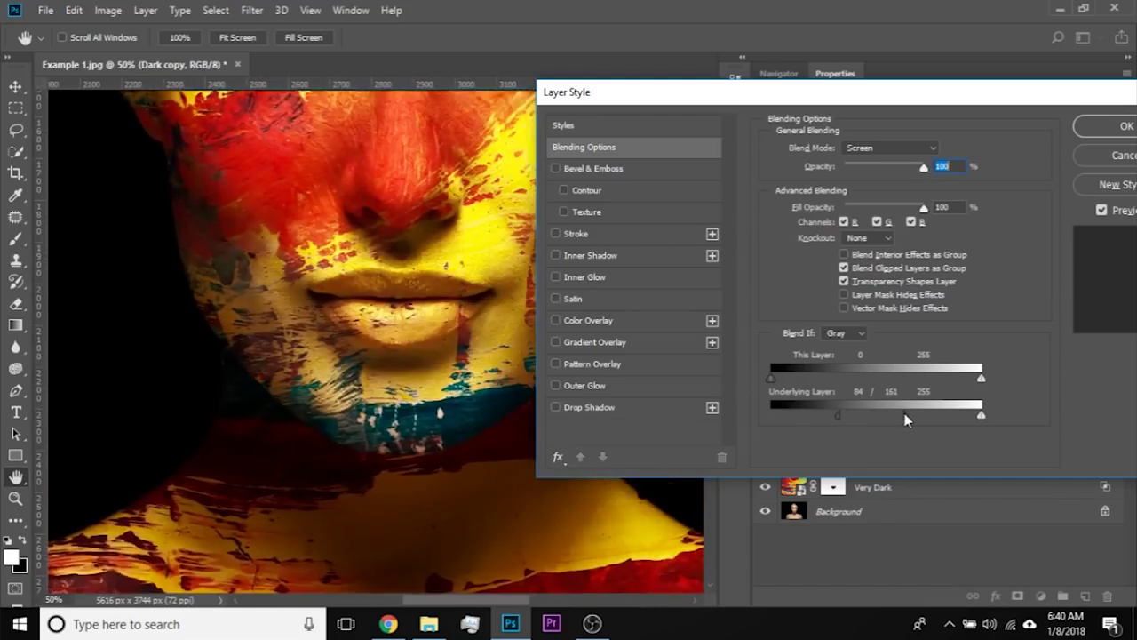
mouse_move(525, 538)
left_mouse_down()
mouse_move(502, 300)
mouse_move(451, 516)
mouse_move(451, 579)
left_mouse_up()
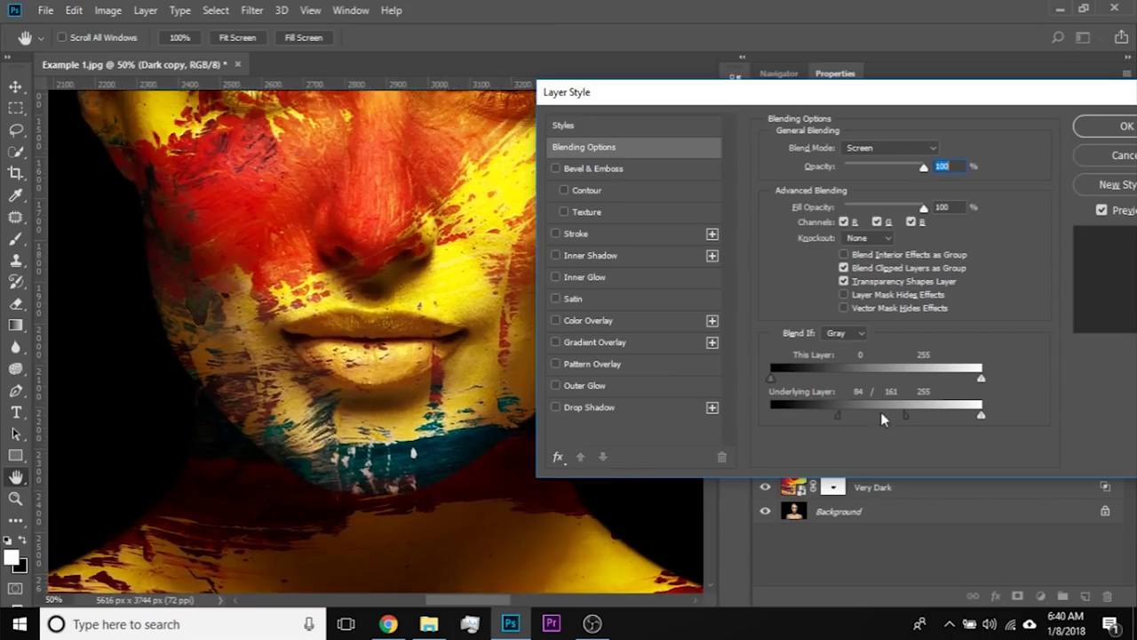
left_click_drag(852, 423, 919, 425)
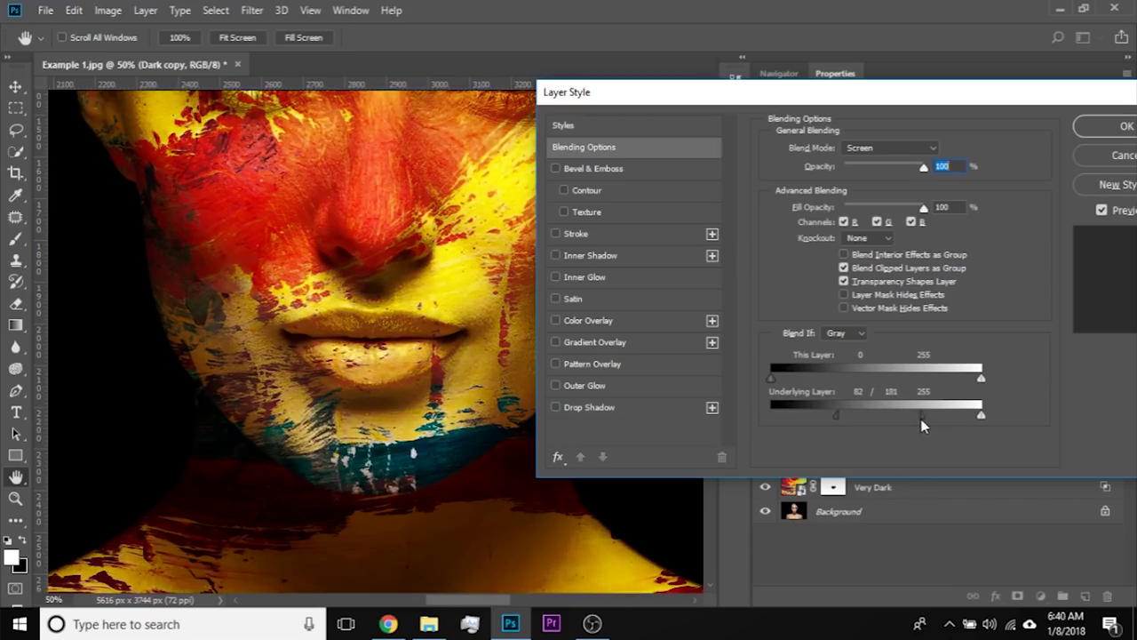
left_click(1101, 131)
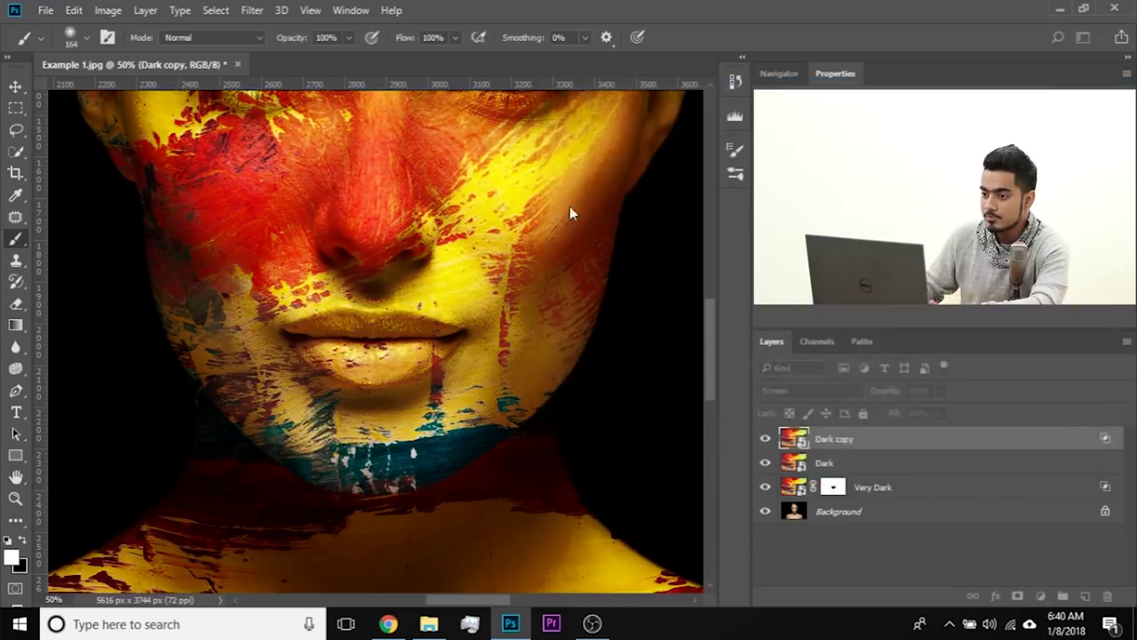
- Examine the blend across the whole portrait and review the Dark copy layer's Blend If settings
key("ctrl+minus")
key("ctrl+minus")
key("ctrl+minus")
key("ctrl+minus")
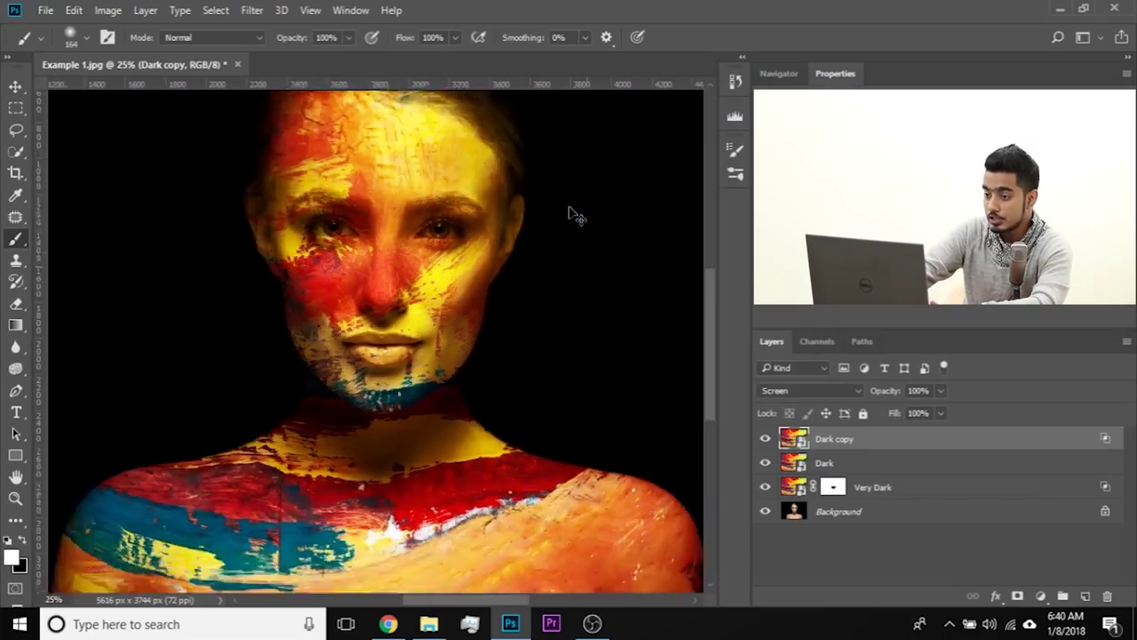
key("ctrl+plus")
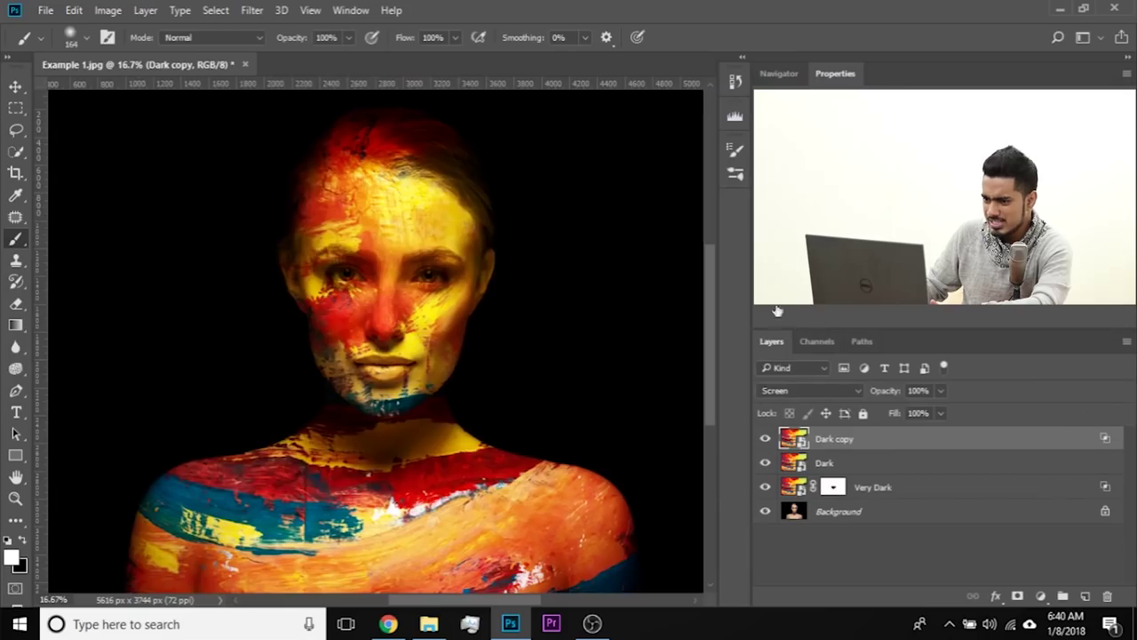
double_click(959, 437)
left_click_drag(455, 88, 810, 165)
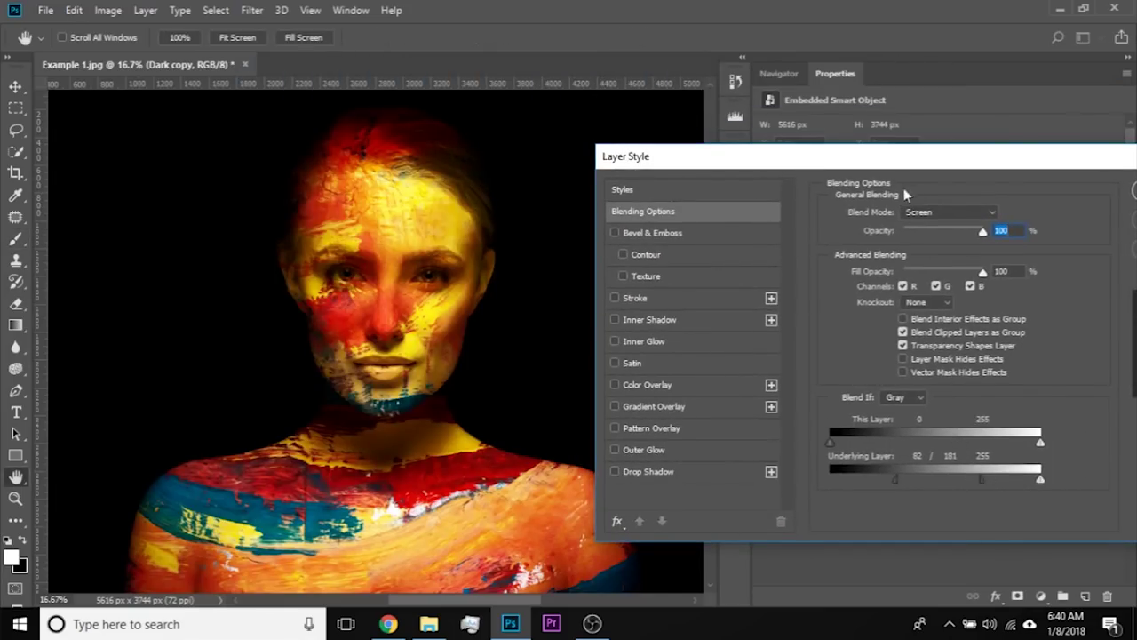
left_click_drag(930, 167, 690, 161)
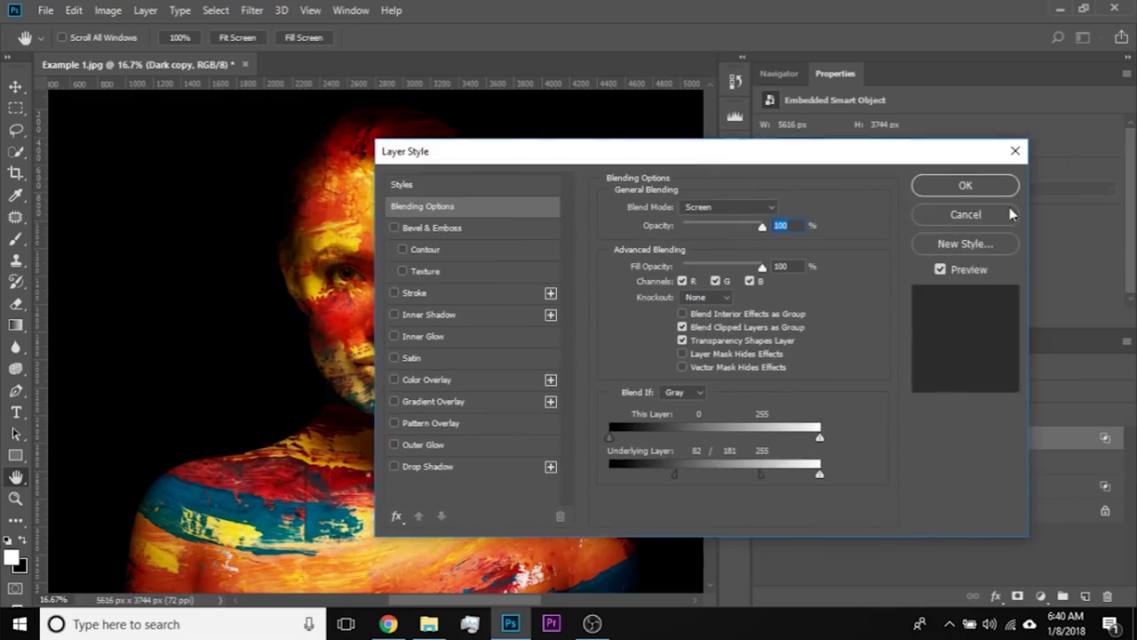
left_click(989, 184)
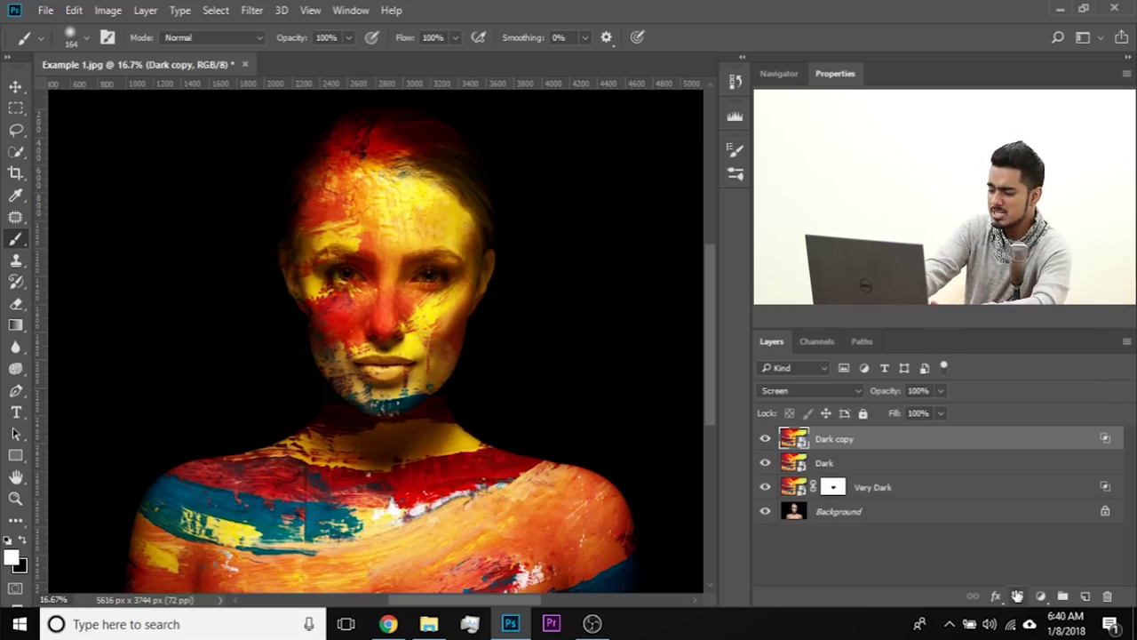
- Duplicate the Dark copy layer, hide the duplicate, and make the Dark copy layer active
key("ctrl+j")
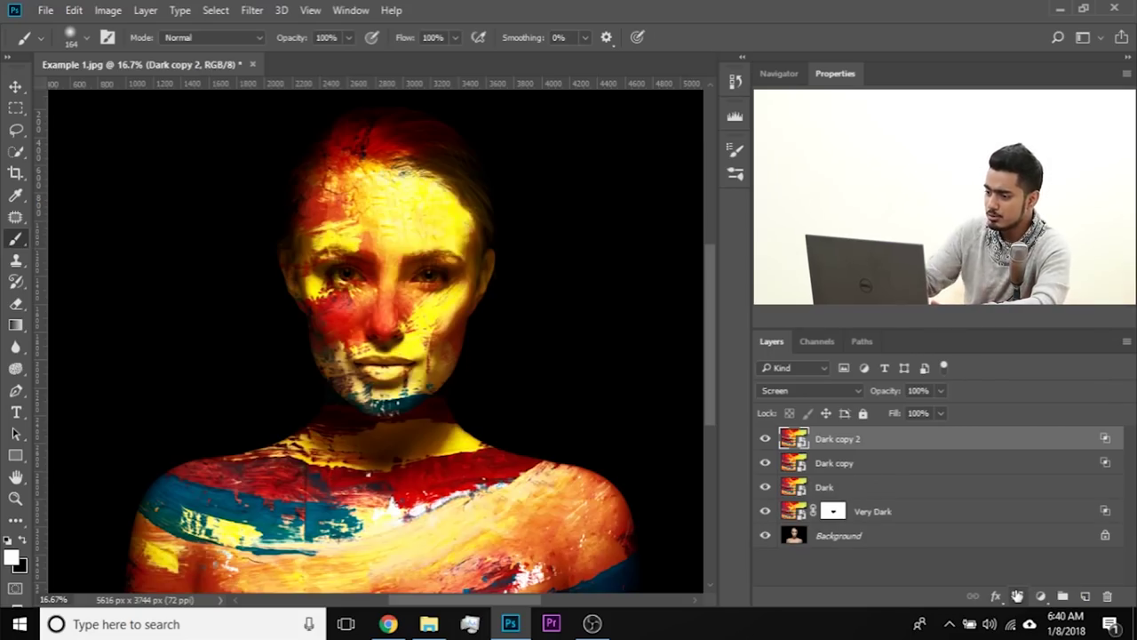
left_click(765, 439)
left_click(860, 465)
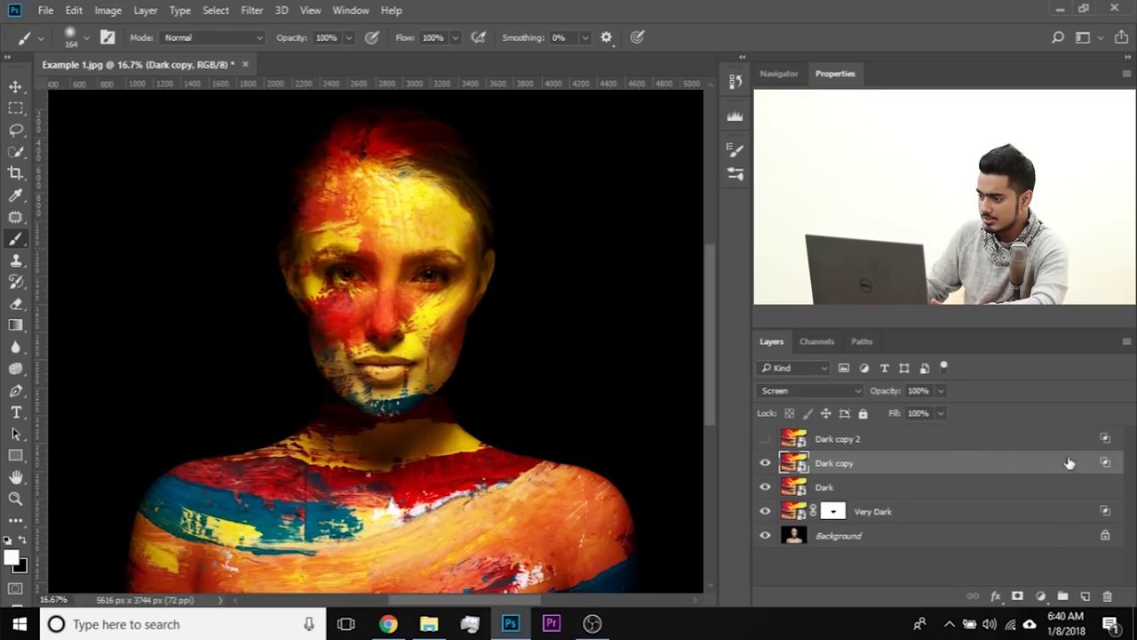
- Add a layer mask to the Dark copy layer and set up a large black brush with 25% flow
left_click(1016, 596)
key("x")
right_click(404, 198, "alt")
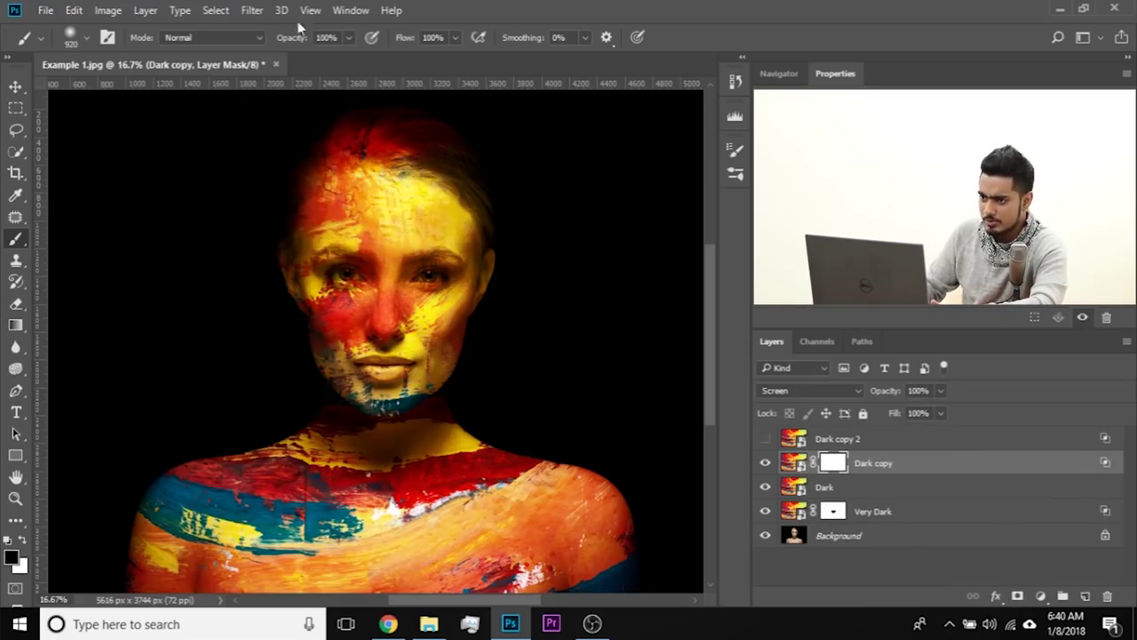
left_click(456, 39)
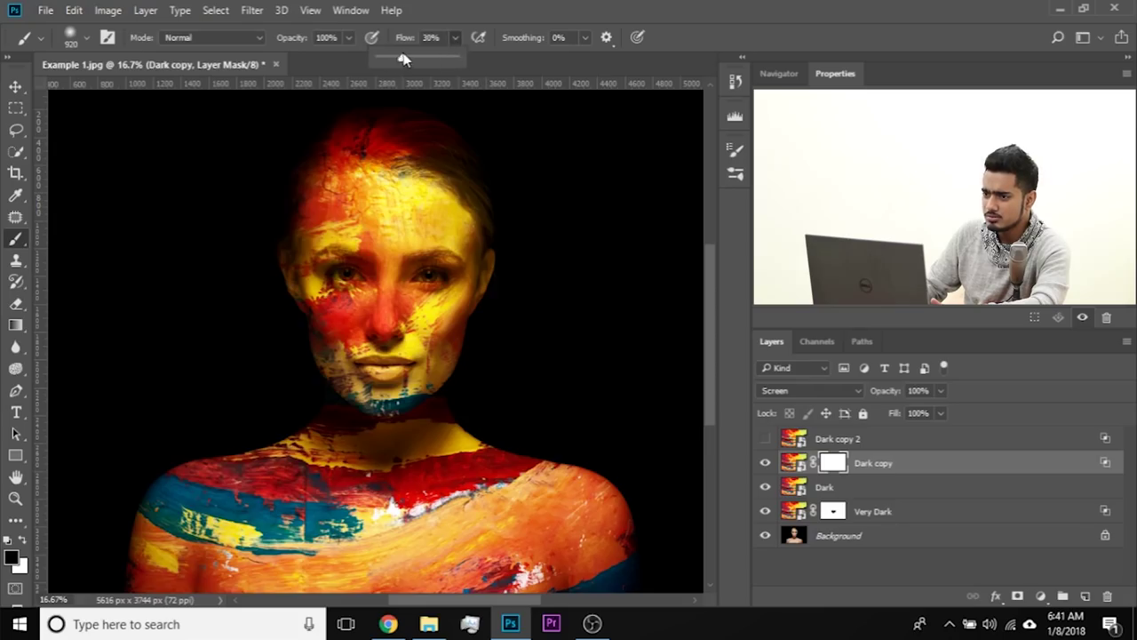
right_click(416, 157, "alt")
left_click_drag(396, 165, 472, 180)
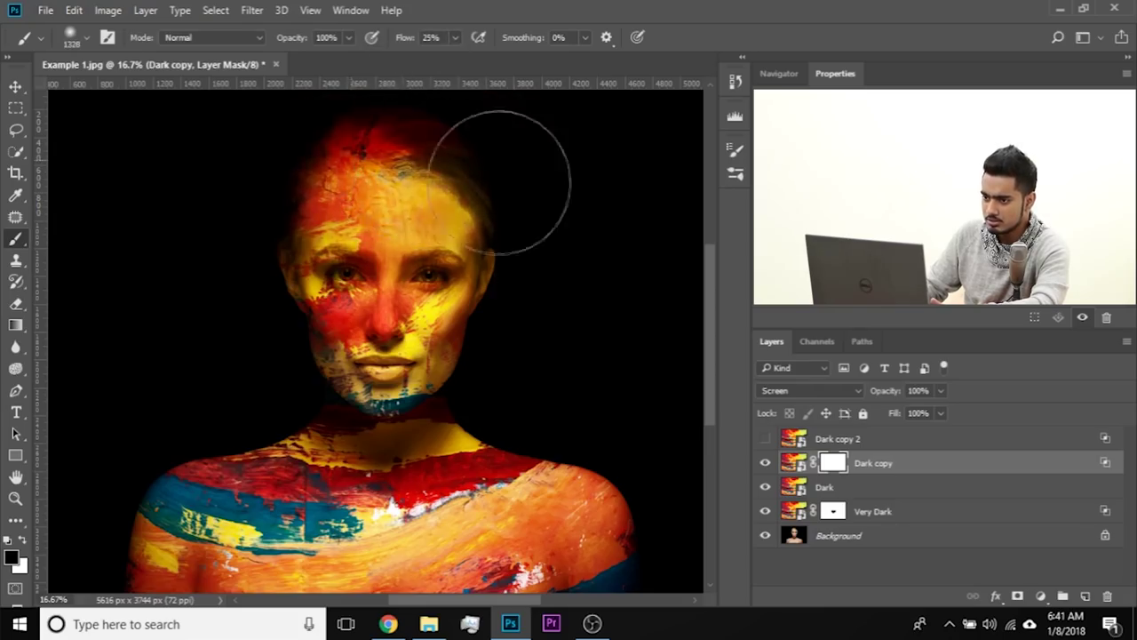
key("ctrl+z")
- Paint black on the Dark copy mask over the forehead with a brush of about 1652 px, and over the shoulders with a smaller one
right_click(393, 183, "alt")
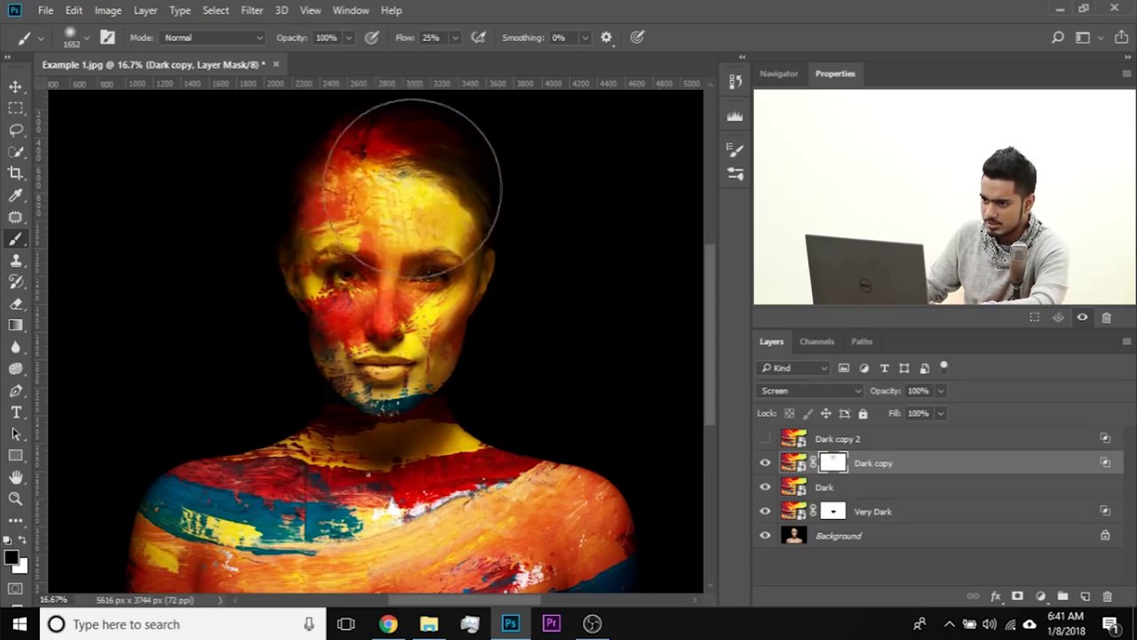
scroll(571, 352, "down", 1)
right_click(481, 516, "alt")
right_click(529, 516, "alt")
left_click(609, 542)
left_click(209, 522)
left_click_drag(433, 313, 404, 415)
- Show the Dark copy 2 layer and set its Blend If Underlying Layer shadow range to 156 / 226
scroll(533, 422, "up", 1)
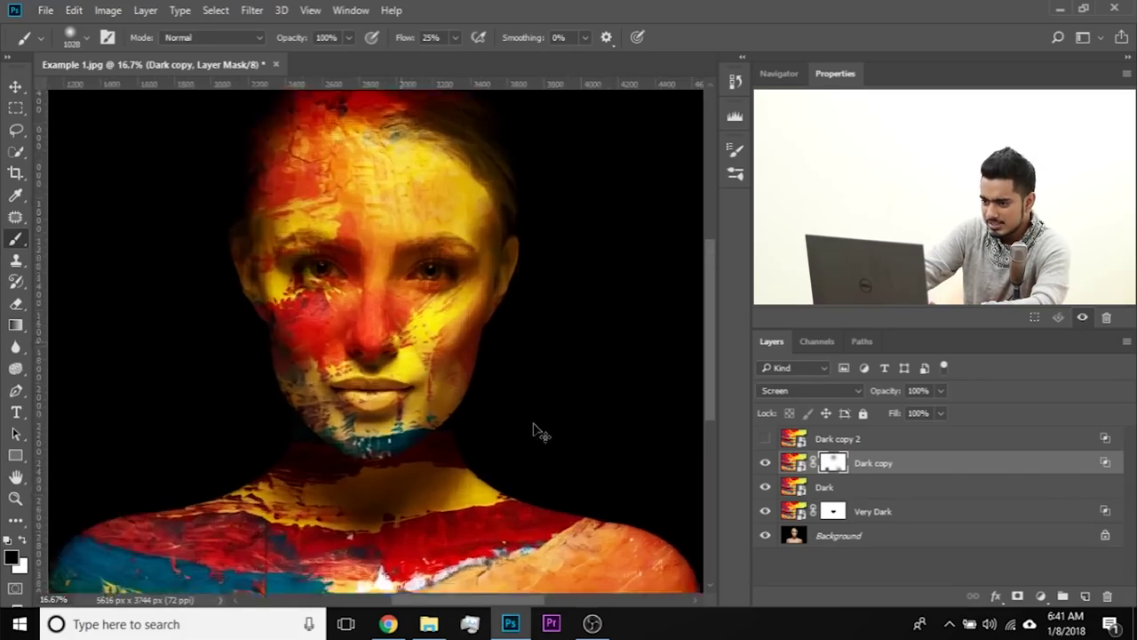
scroll(534, 427, "up", 2)
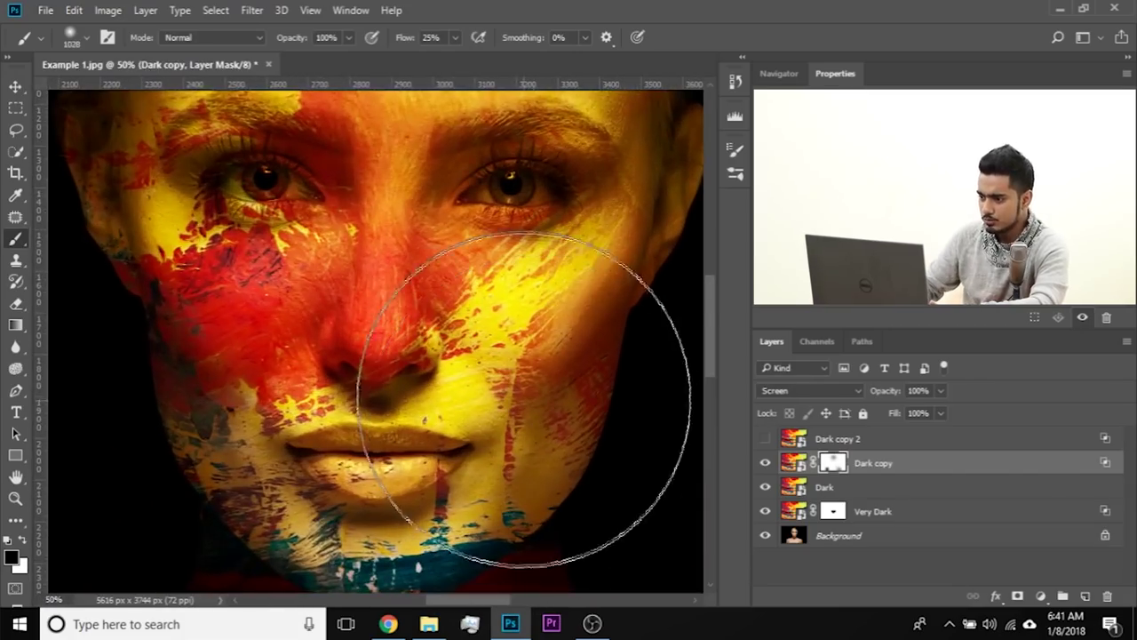
left_click(795, 438)
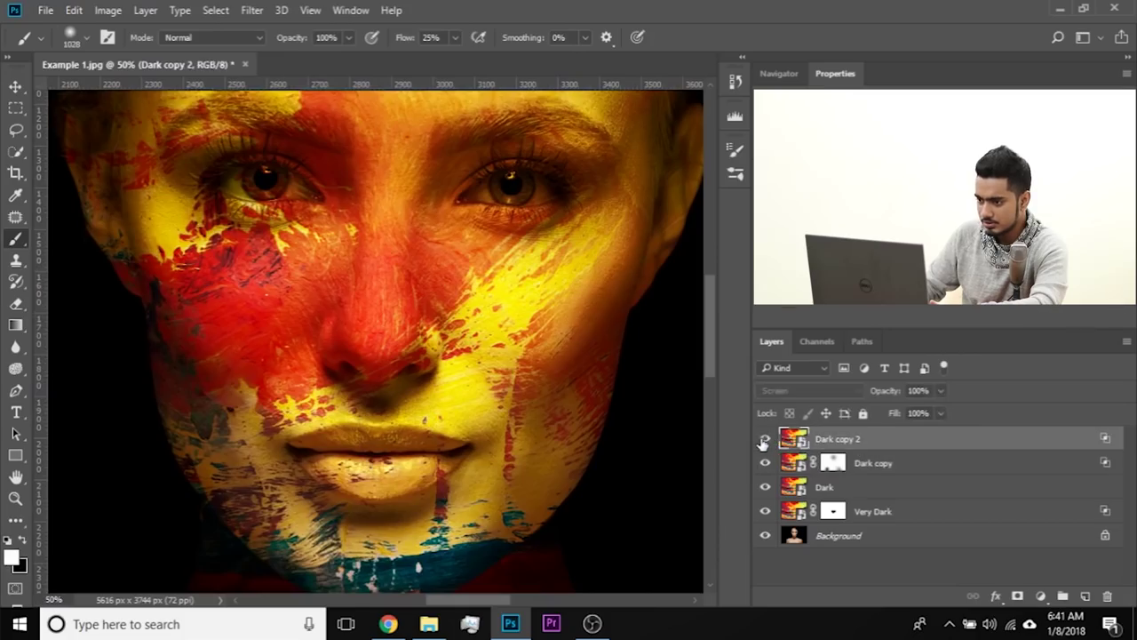
left_click(765, 438)
left_click_drag(461, 269, 464, 287)
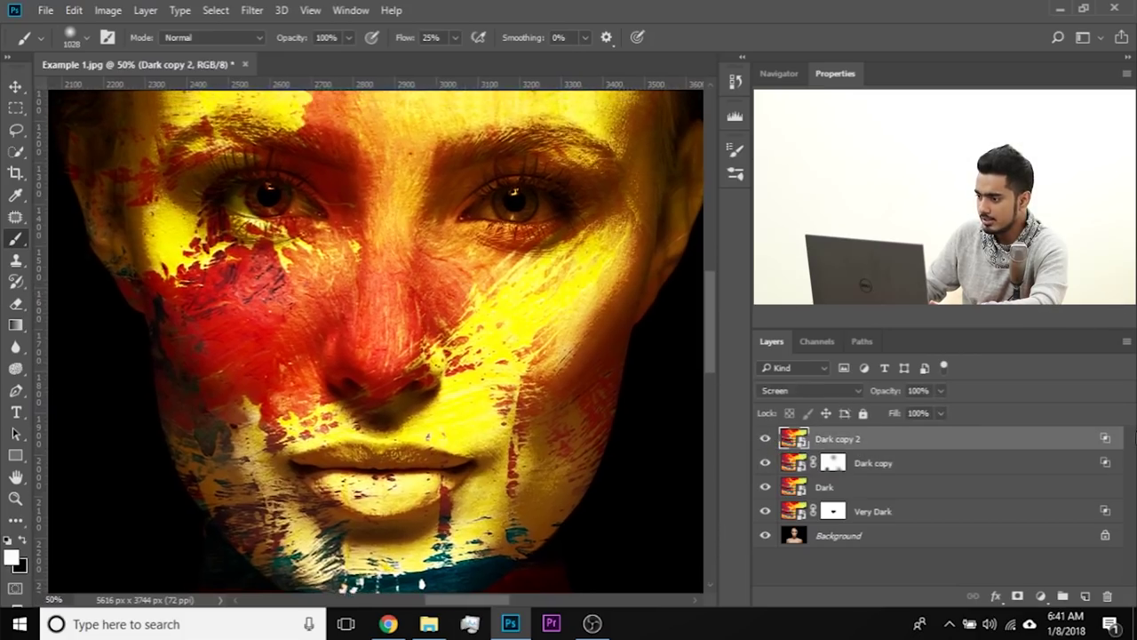
double_click(1108, 437)
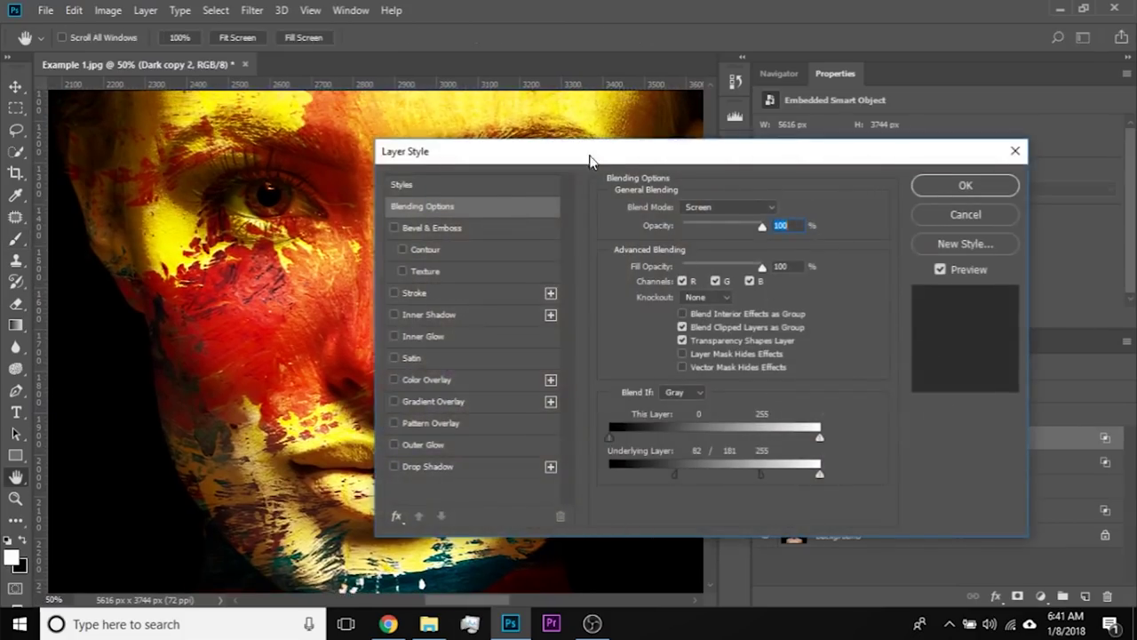
left_click_drag(911, 485, 947, 484)
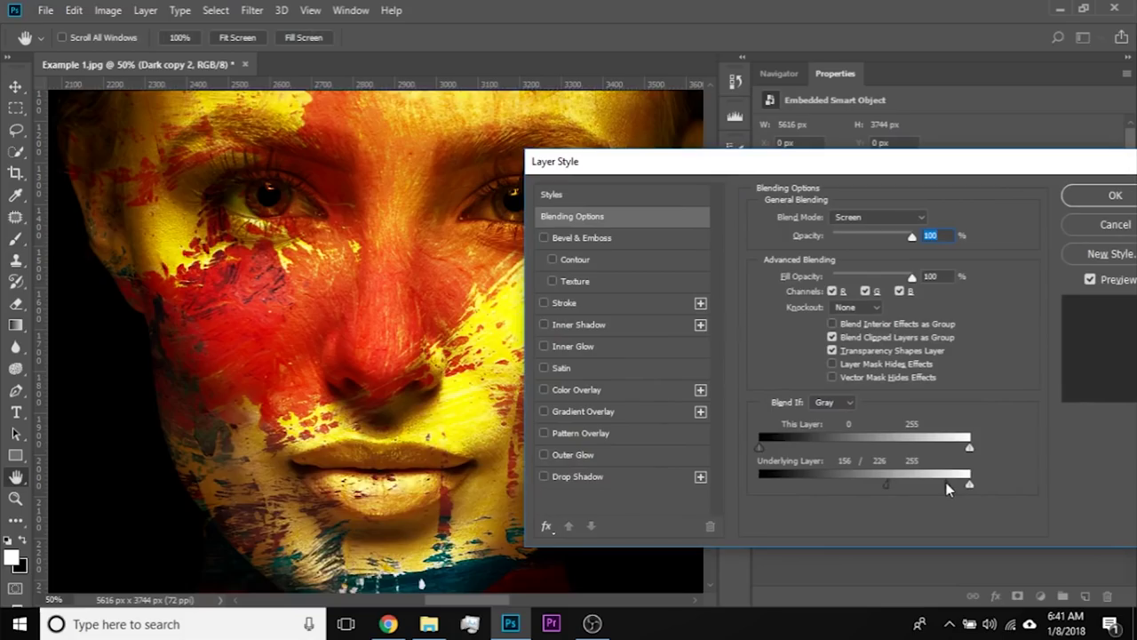
left_click(1096, 202)
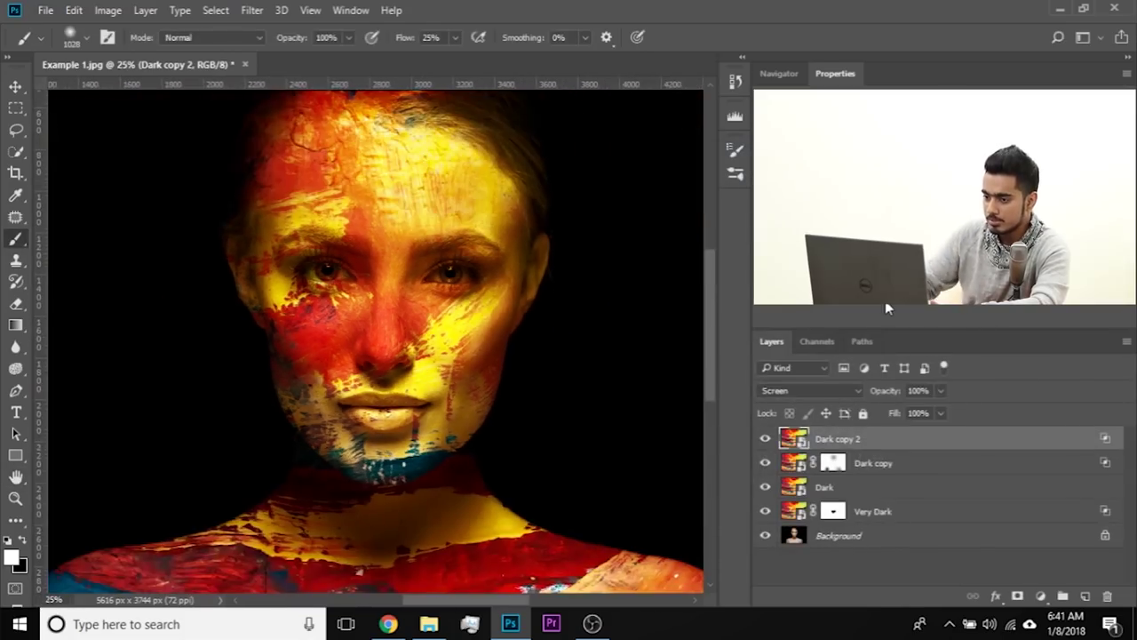
- Compare the portrait with the Dark copy 2 layer hidden and shown, examining the highlights on the face
left_click(765, 439)
left_click(765, 438)
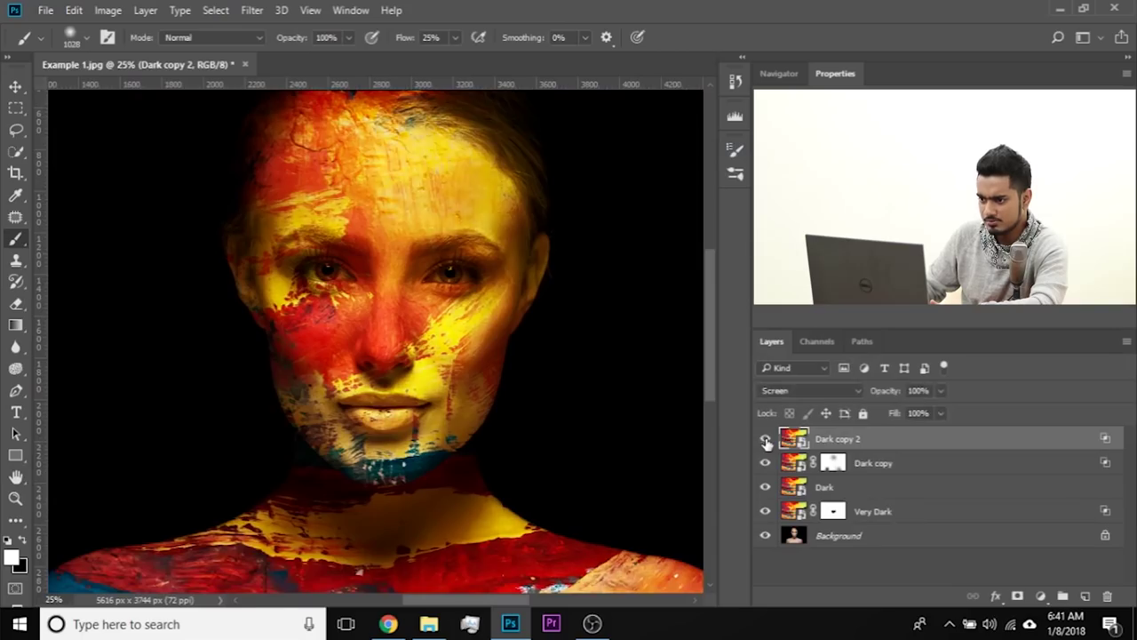
scroll(495, 347, "up", 2)
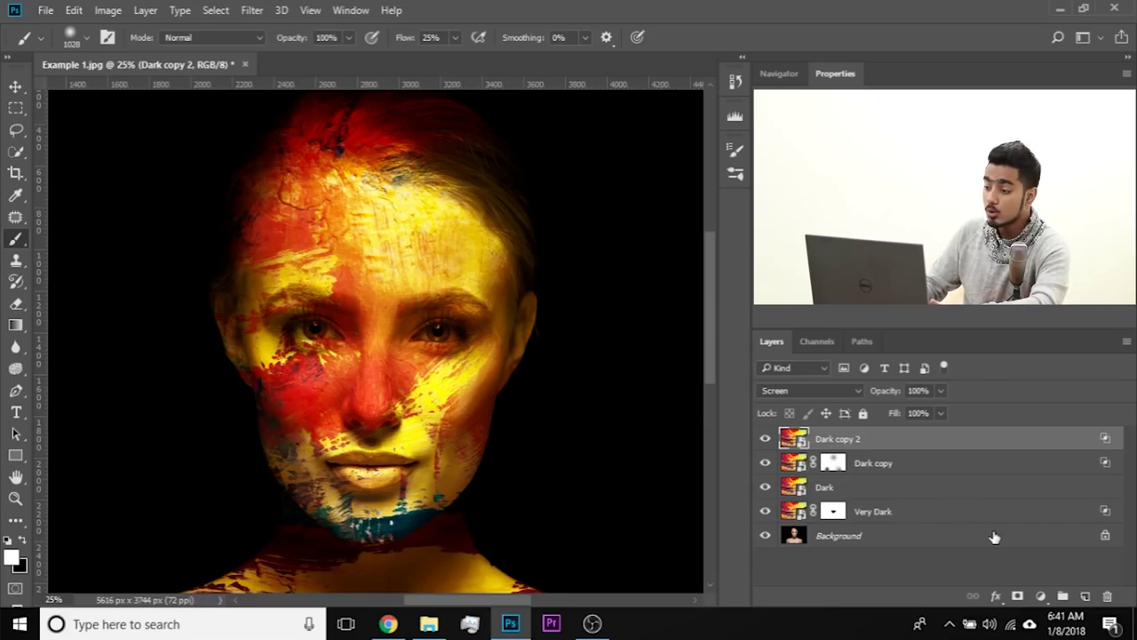
- Add a black layer mask to Dark copy 2 and paint white over the centre of the face with a brush of about 412 px
left_click(1017, 597, "alt")
key("x")
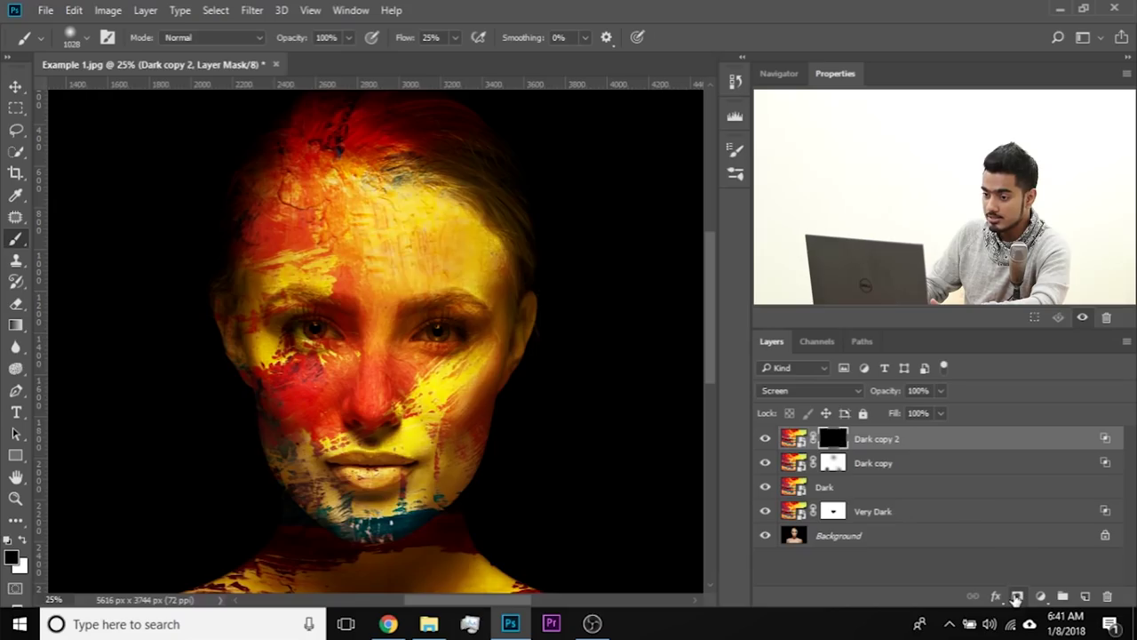
mouse_move(351, 378)
left_mouse_down()
mouse_move(257, 380)
mouse_move(313, 385)
mouse_move(310, 397)
mouse_move(382, 399)
mouse_move(376, 390)
left_mouse_up()
key("x")
left_click_drag(420, 439, 415, 398)
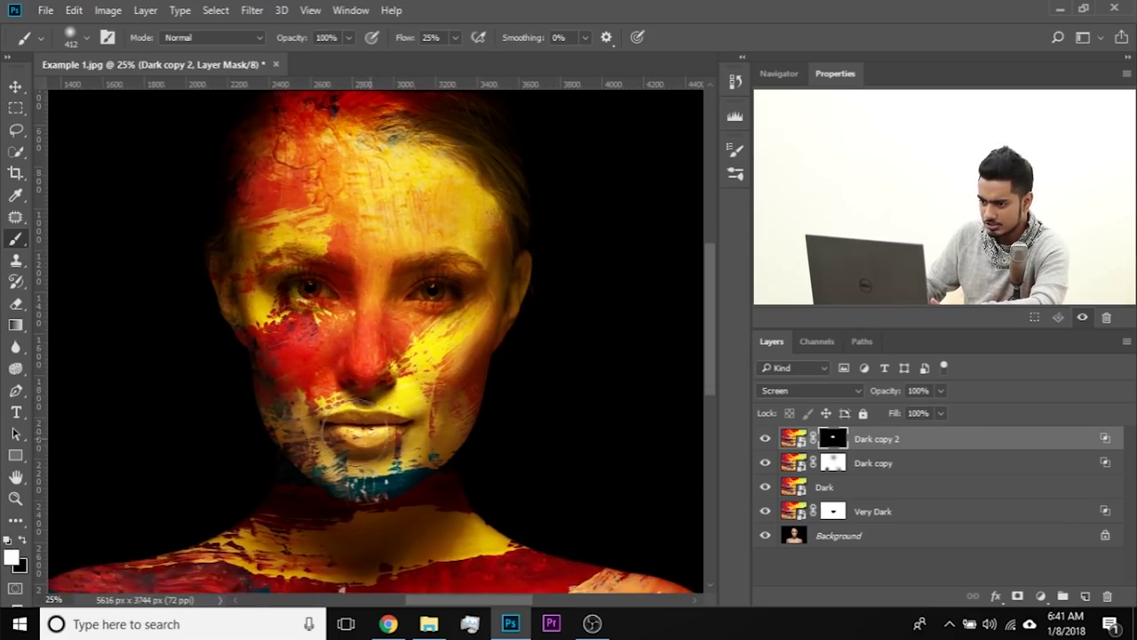
- Paint white on the Dark copy 2 mask over the forehead with a brush of about 732 px
scroll(436, 445, "down", 1)
left_click_drag(420, 348, 417, 451)
left_click_drag(317, 262, 341, 263)
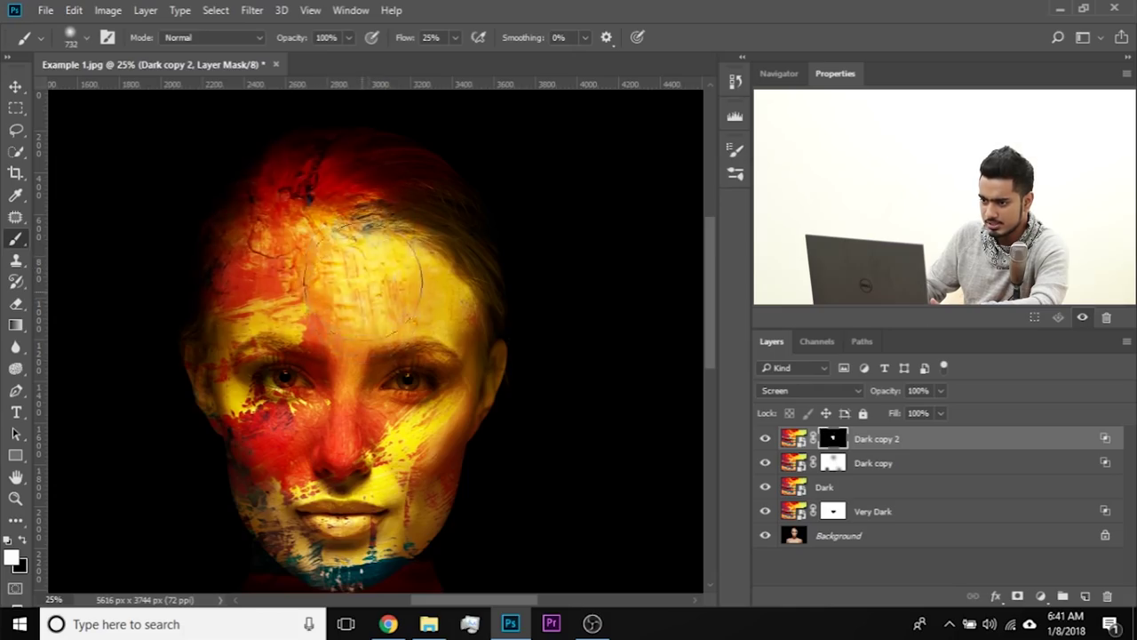
- Brighten the upper chest by painting white on the Dark copy 2 mask with a brush of about 1292 px, redoing the first dab
left_click_drag(393, 270, 425, 79)
mouse_move(356, 421)
left_mouse_down()
mouse_move(391, 262)
mouse_move(416, 432)
left_mouse_up()
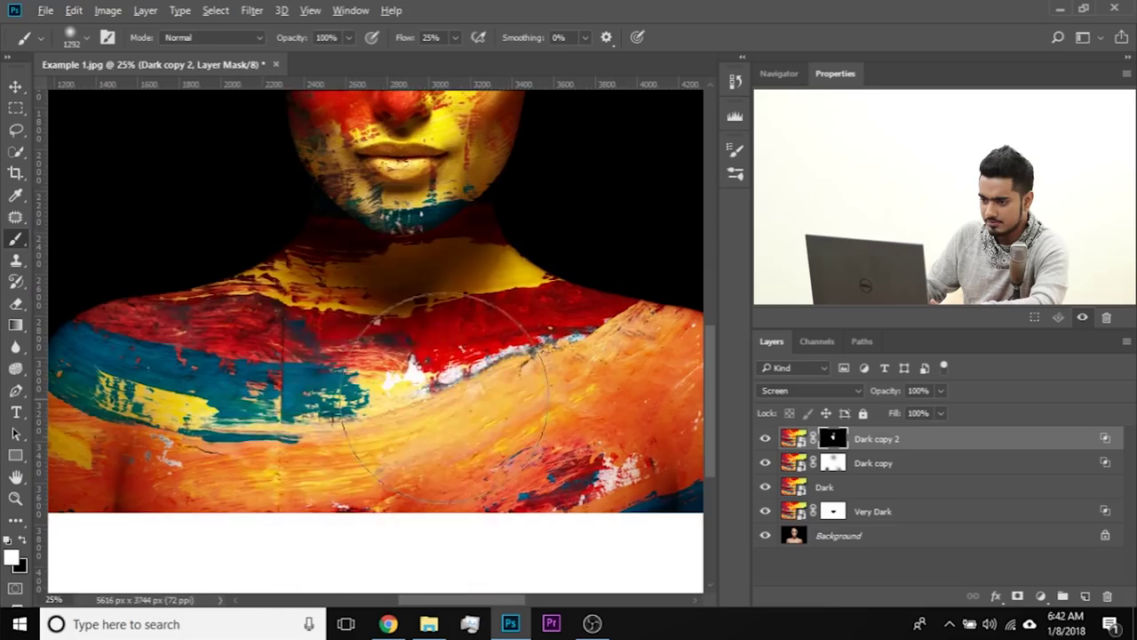
left_click(391, 438)
left_click_drag(452, 310, 447, 335)
key("ctrl+z")
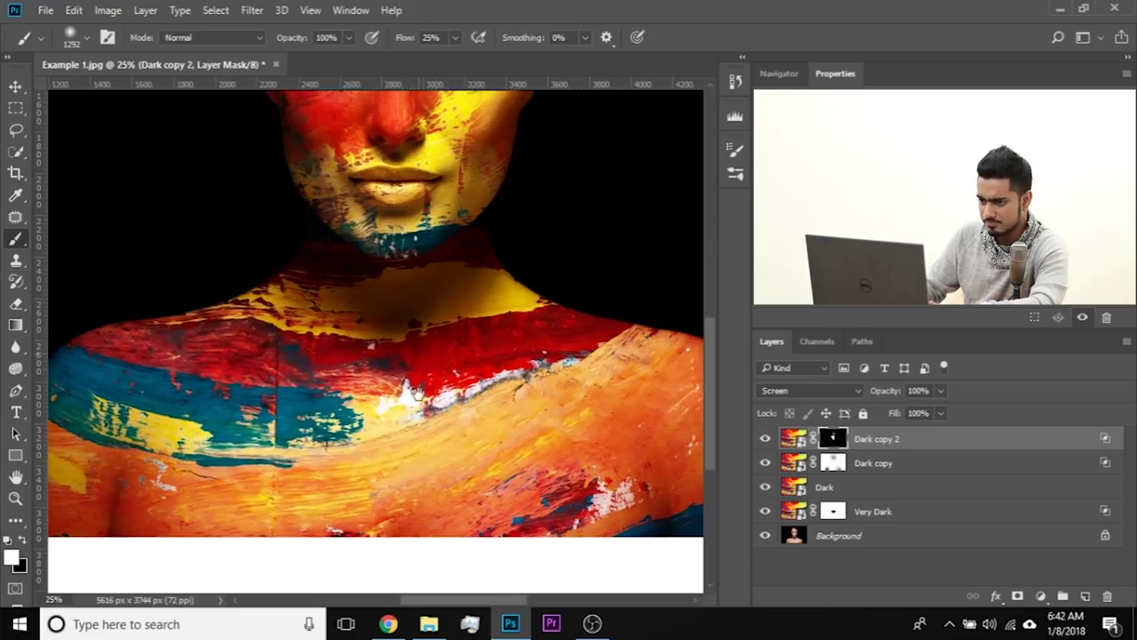
left_click_drag(428, 428, 414, 466)
left_click(402, 443)
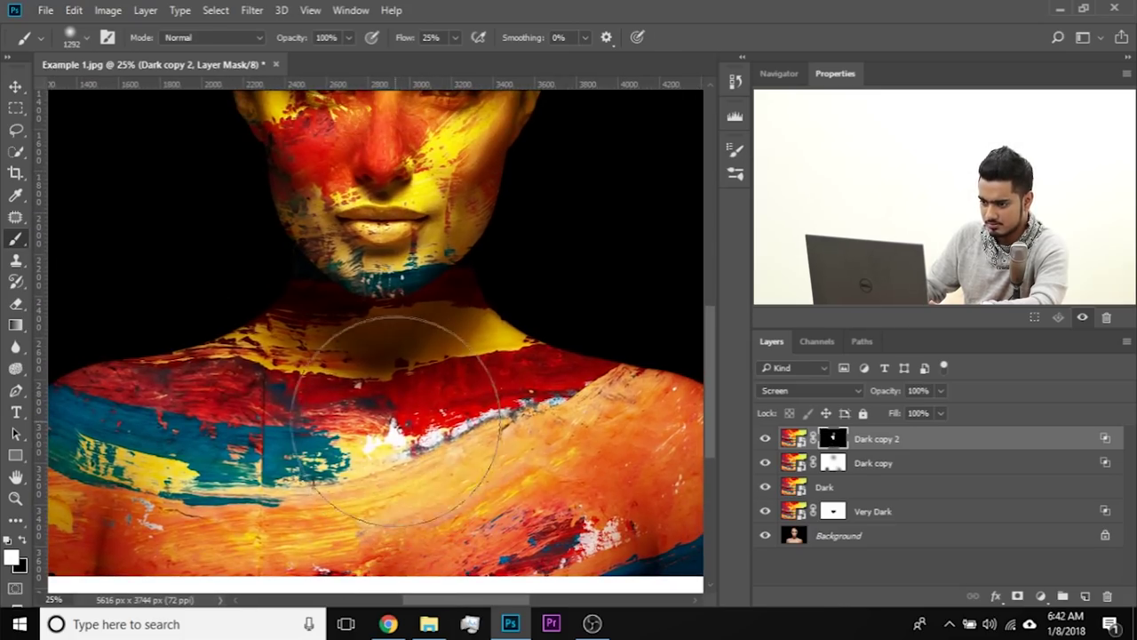
- Set the split black slider for Underlying Layer in Dark copy 2's Blend If settings to 131 / 211
left_click_drag(452, 266, 414, 452)
left_click_drag(464, 257, 480, 282)
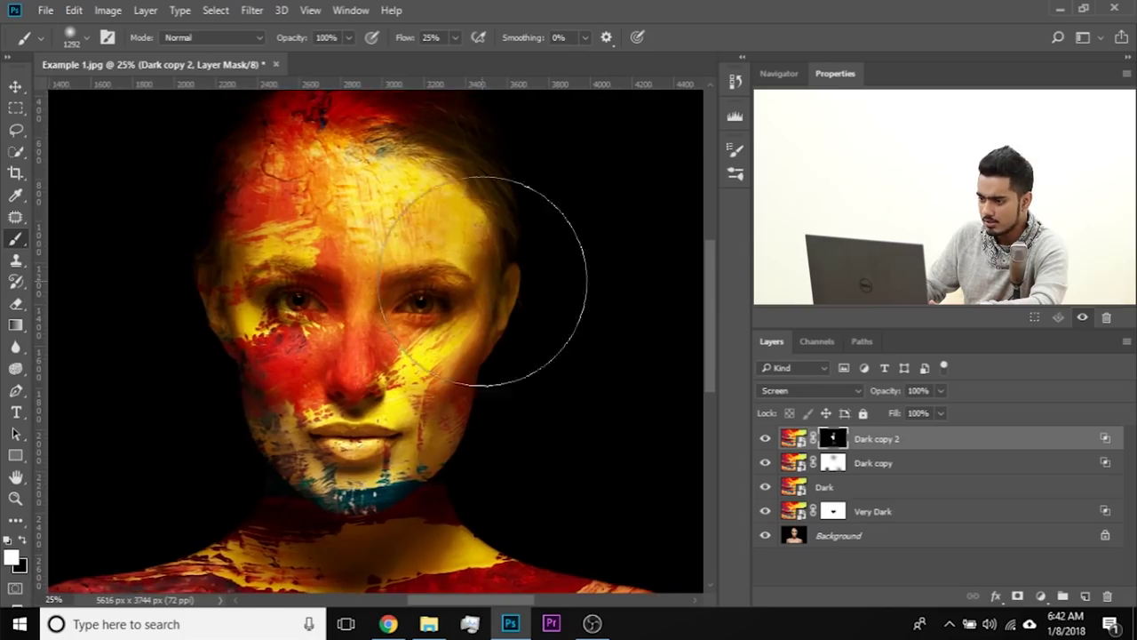
double_click(913, 440)
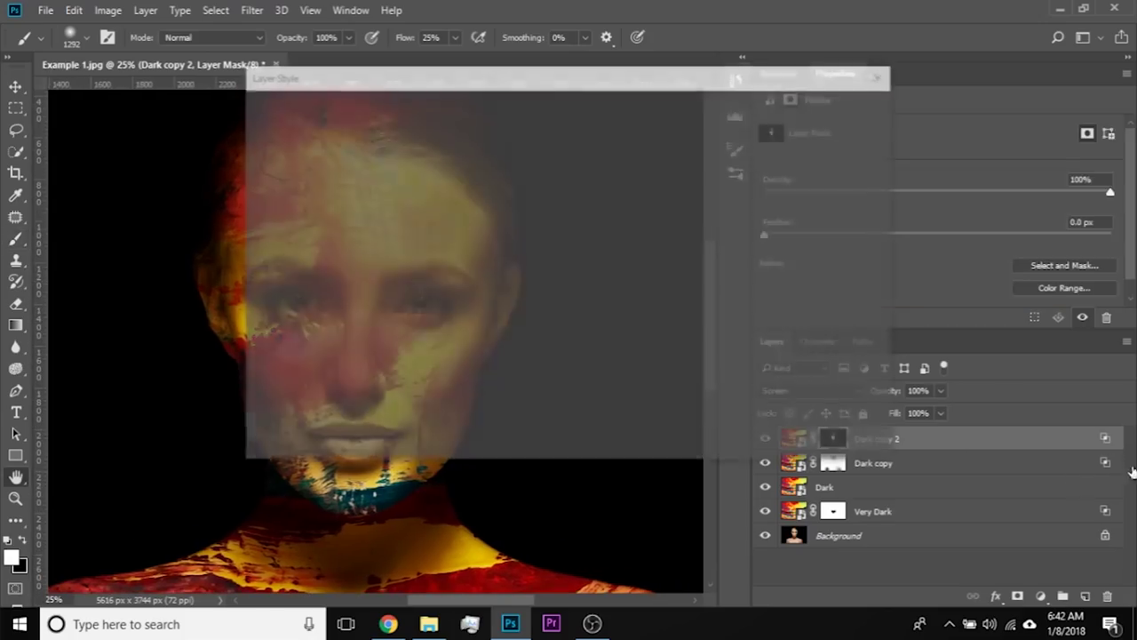
left_click_drag(555, 80, 845, 139)
mouse_move(952, 456)
left_mouse_down()
mouse_move(848, 448)
mouse_move(945, 456)
left_mouse_up()
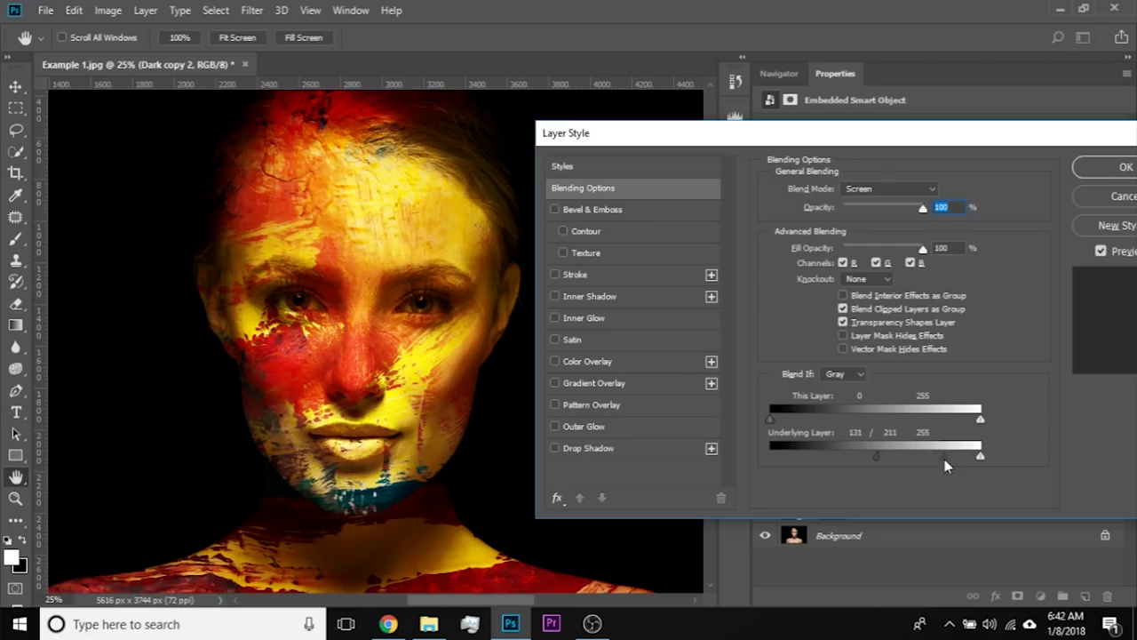
left_click(1106, 168)
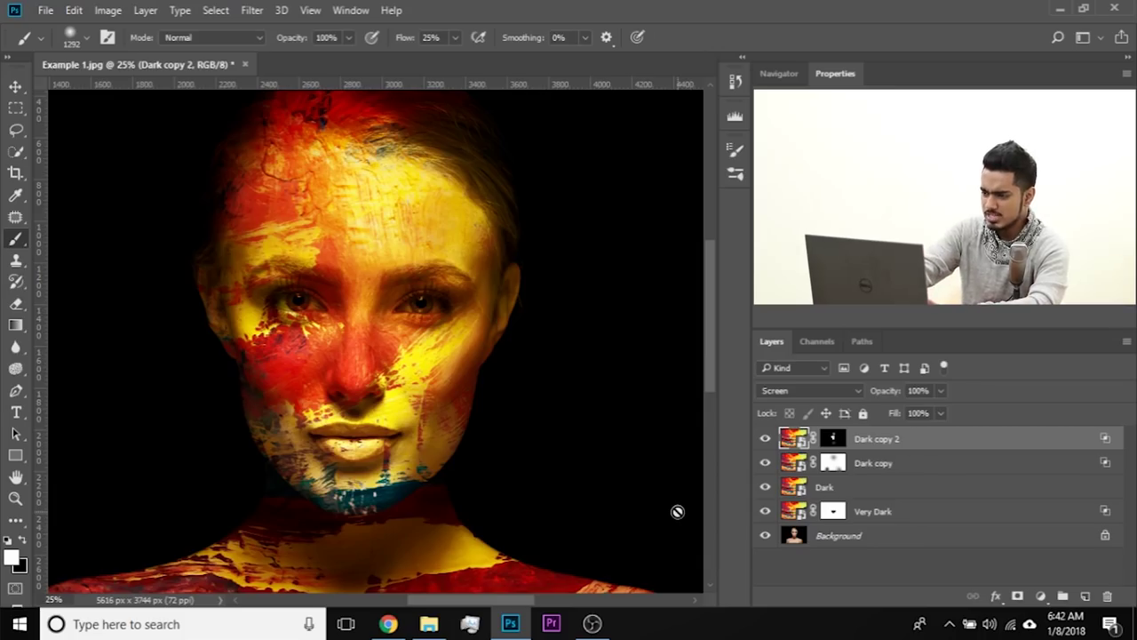
- Duplicate the Dark layer, set the copy's blend mode to Screen and place it directly above the Background layer
left_click(851, 487)
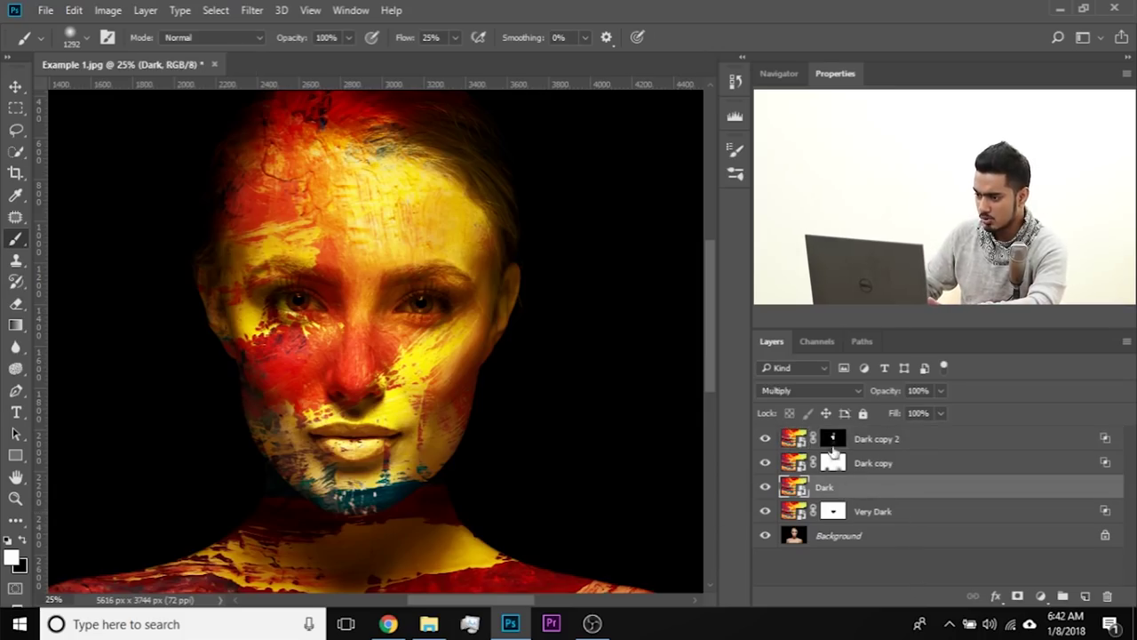
key("ctrl+j")
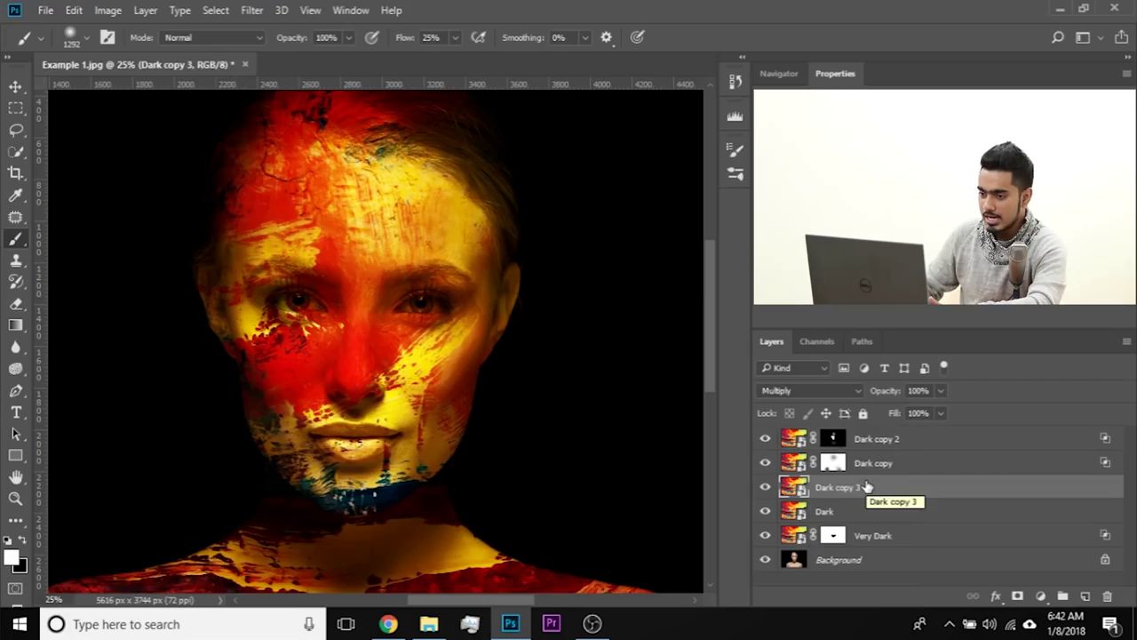
left_click(797, 389)
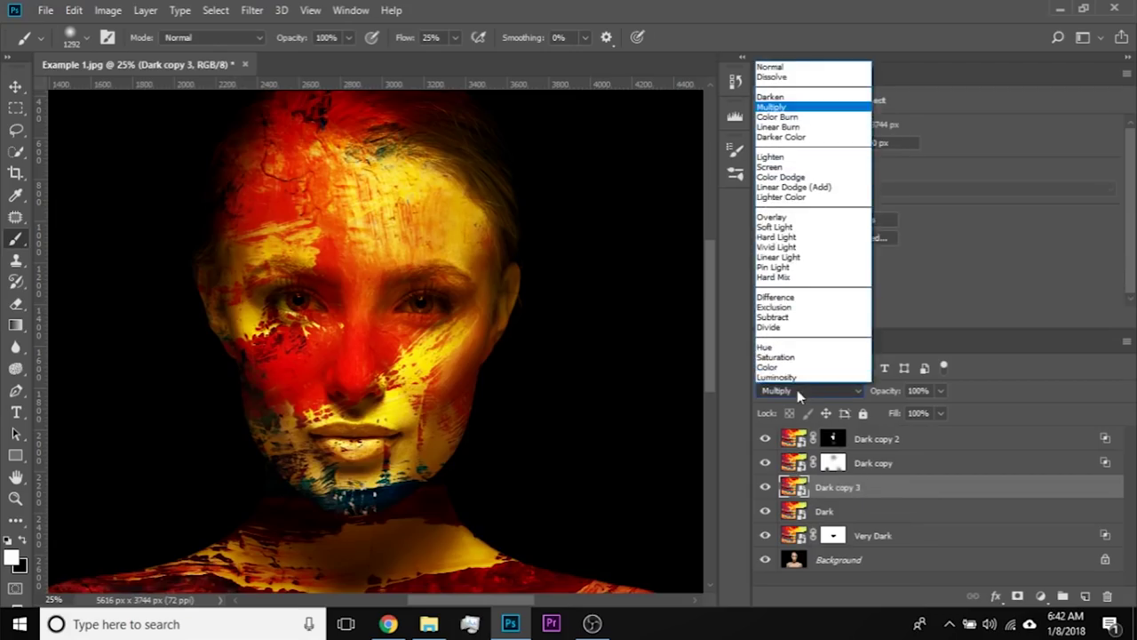
left_click(787, 183)
left_click_drag(887, 533, 888, 548)
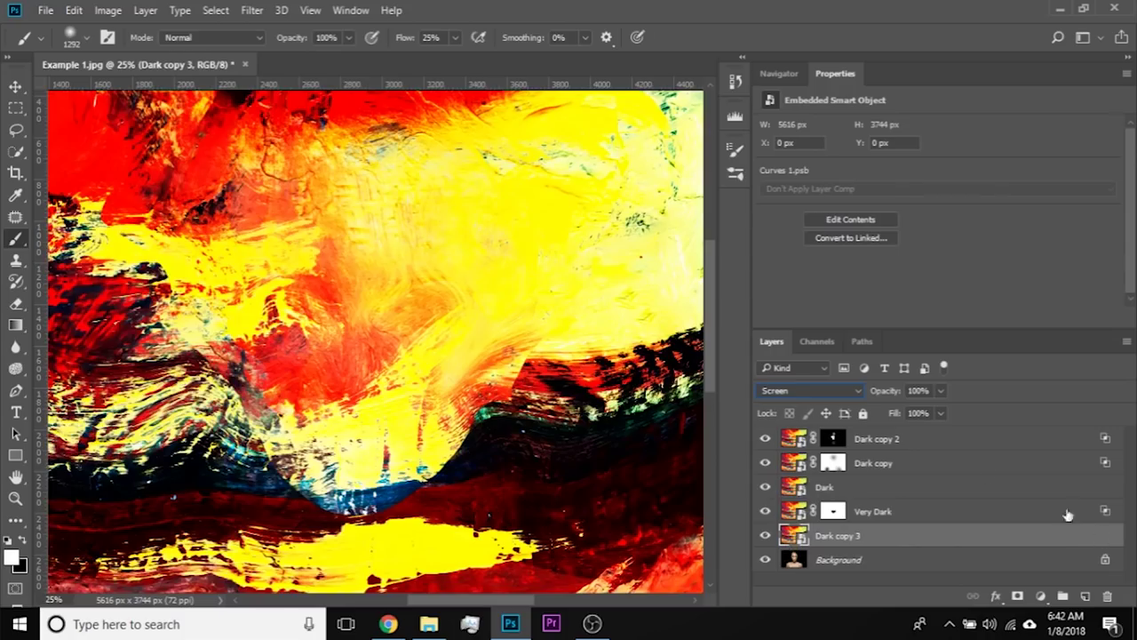
- Split Dark copy 3's Underlying Layer black slider in Blend If to 121 / 255 and compare the portrait with the layer hidden and shown
double_click(889, 535)
left_click_drag(487, 85, 768, 114)
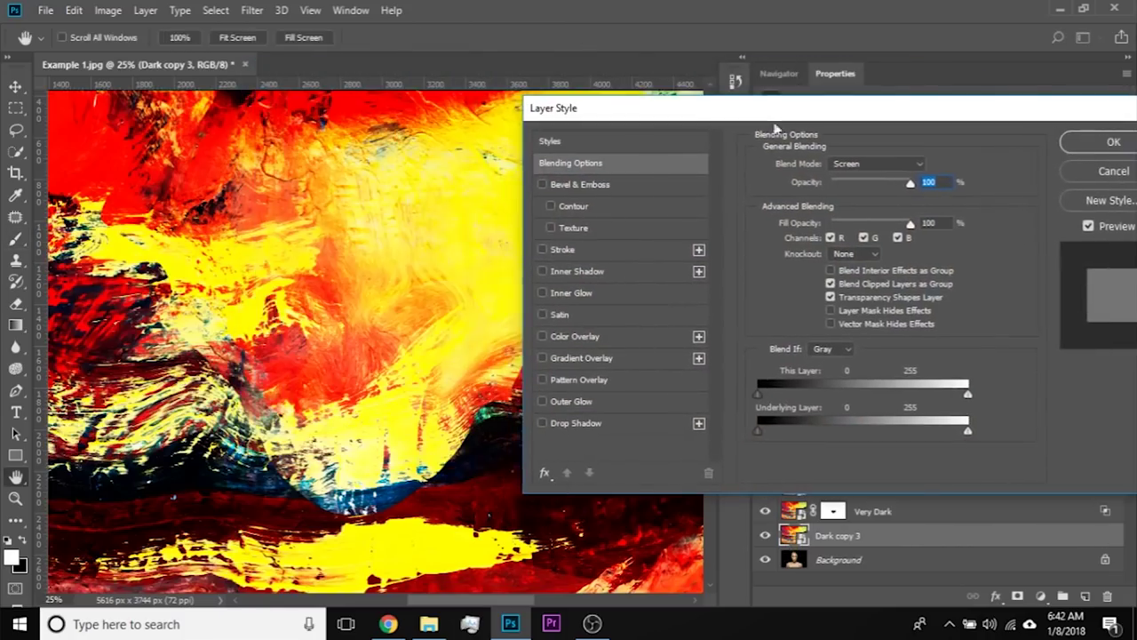
left_click_drag(757, 433, 1042, 436)
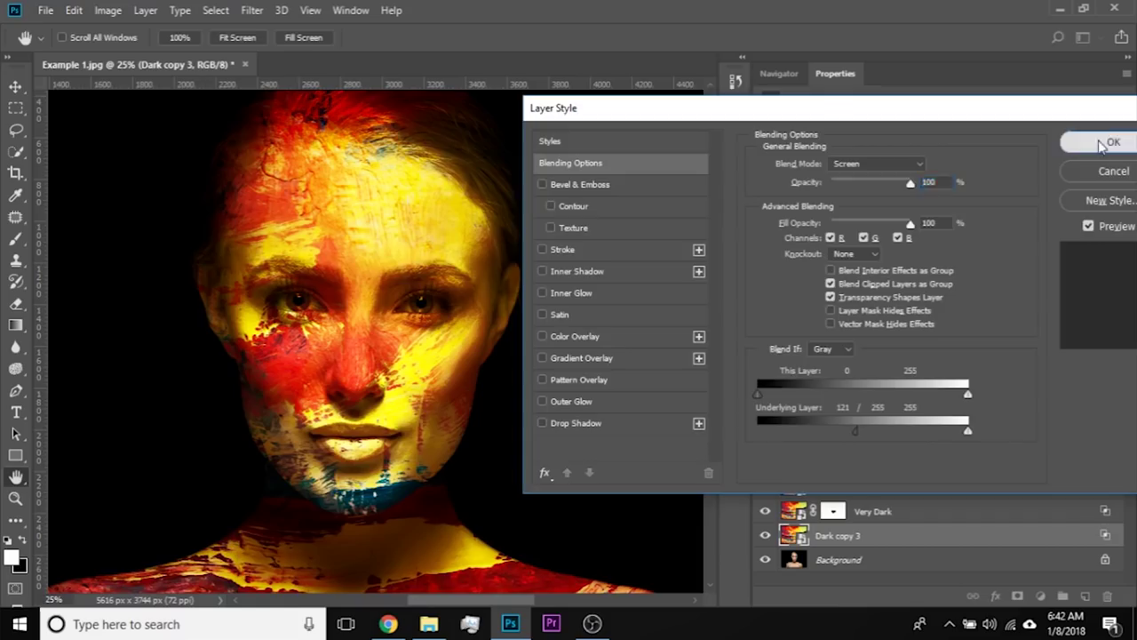
left_click(1112, 142)
left_click(765, 536)
left_click(765, 536)
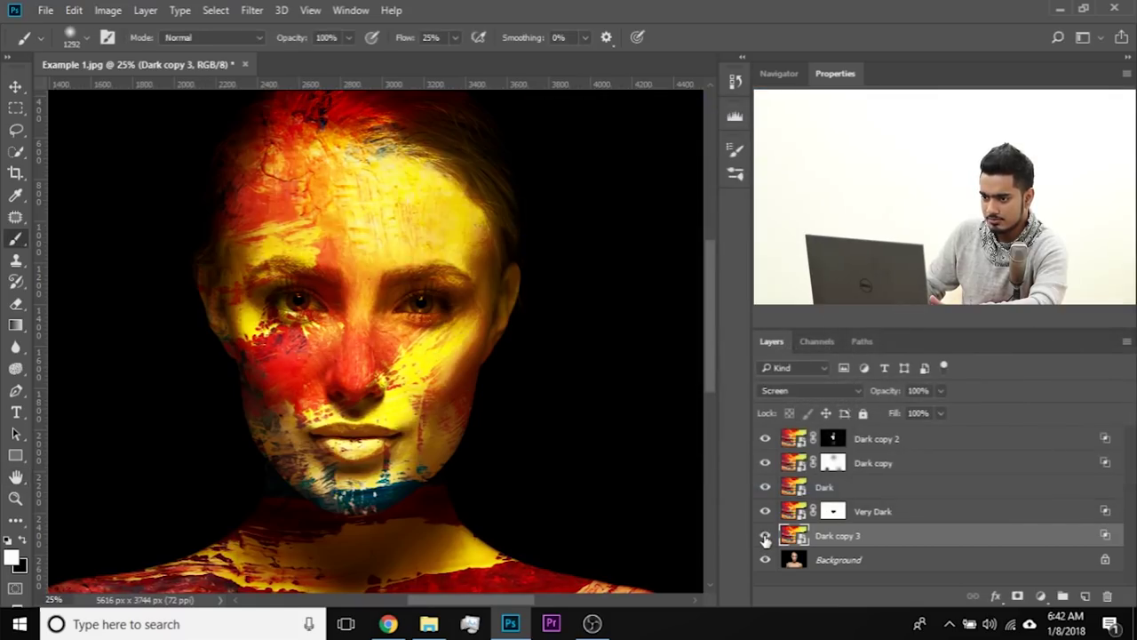
- Add a white layer mask to Dark copy 3 and paint black over the yellow cheek and temple with a brush of about 644 px
left_click(1017, 596)
left_click_drag(345, 435, 293, 435)
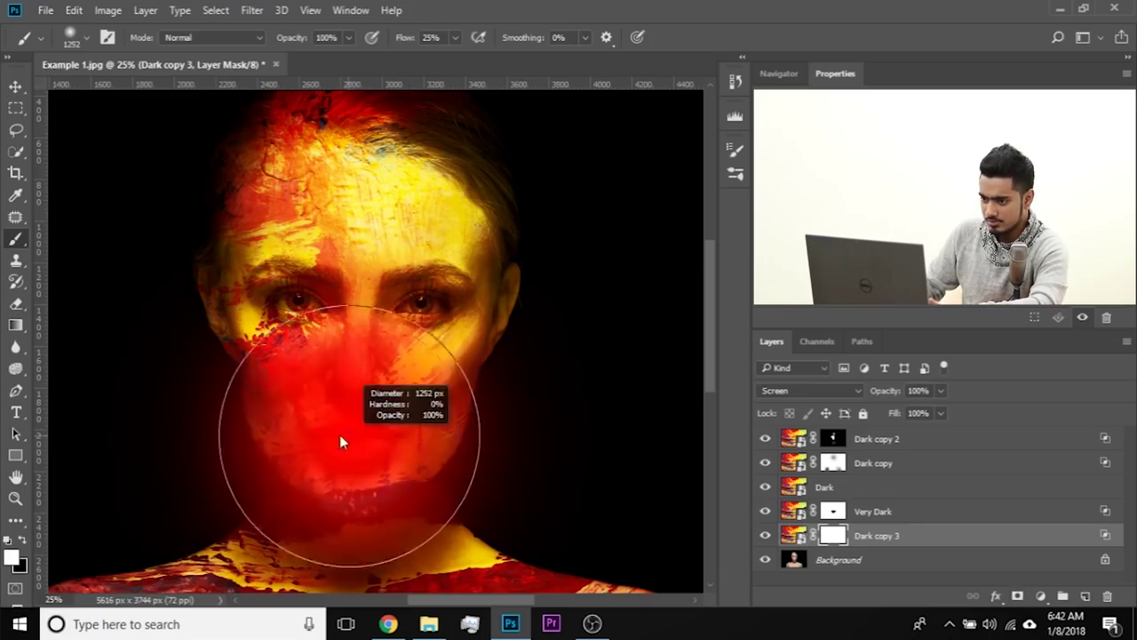
left_click_drag(407, 414, 360, 414)
left_click_drag(431, 356, 409, 357)
mouse_move(464, 383)
left_mouse_down()
mouse_move(448, 383)
mouse_move(472, 387)
mouse_move(505, 329)
mouse_move(494, 180)
mouse_move(489, 201)
left_mouse_up()
key("x")
left_click_drag(491, 201, 534, 203)
left_click_drag(476, 205, 492, 164)
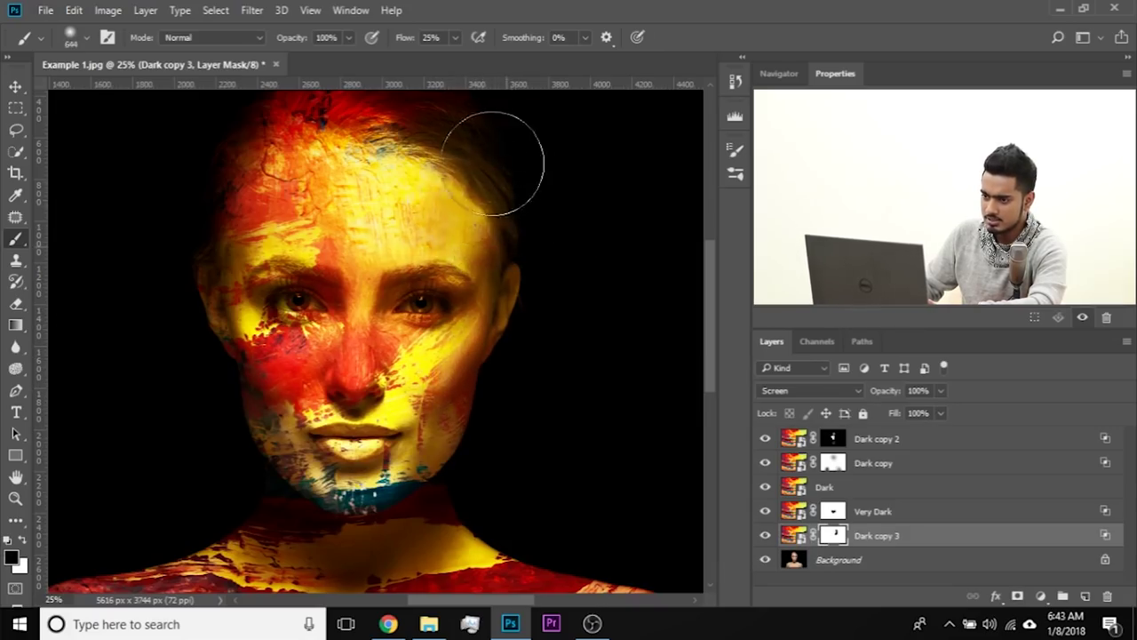
- Paint black on the Dark copy 3 mask over the red cheek, nose, mouth and chin with brushes of about 156 to 364 px
mouse_move(311, 385)
left_mouse_down()
mouse_move(270, 389)
mouse_move(286, 356)
left_mouse_up()
left_click_drag(333, 301, 339, 357)
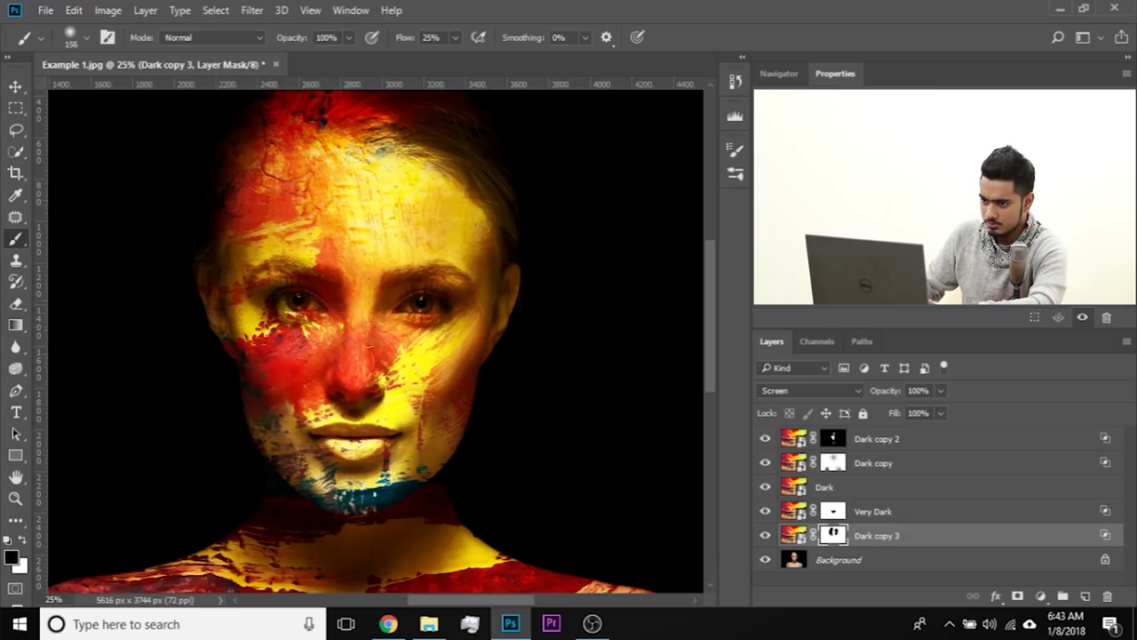
left_click_drag(380, 318, 381, 364)
left_click_drag(403, 423, 411, 384)
mouse_move(294, 427)
left_mouse_down()
mouse_move(310, 417)
mouse_move(294, 423)
left_mouse_up()
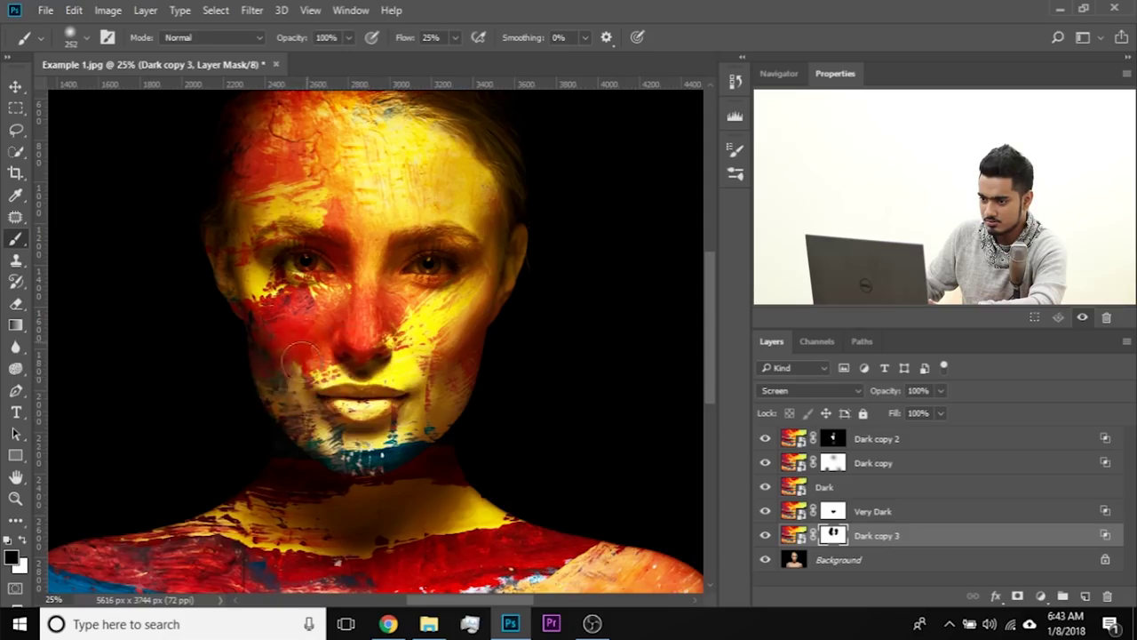
left_click_drag(350, 448, 339, 448)
left_click_drag(360, 405, 377, 407)
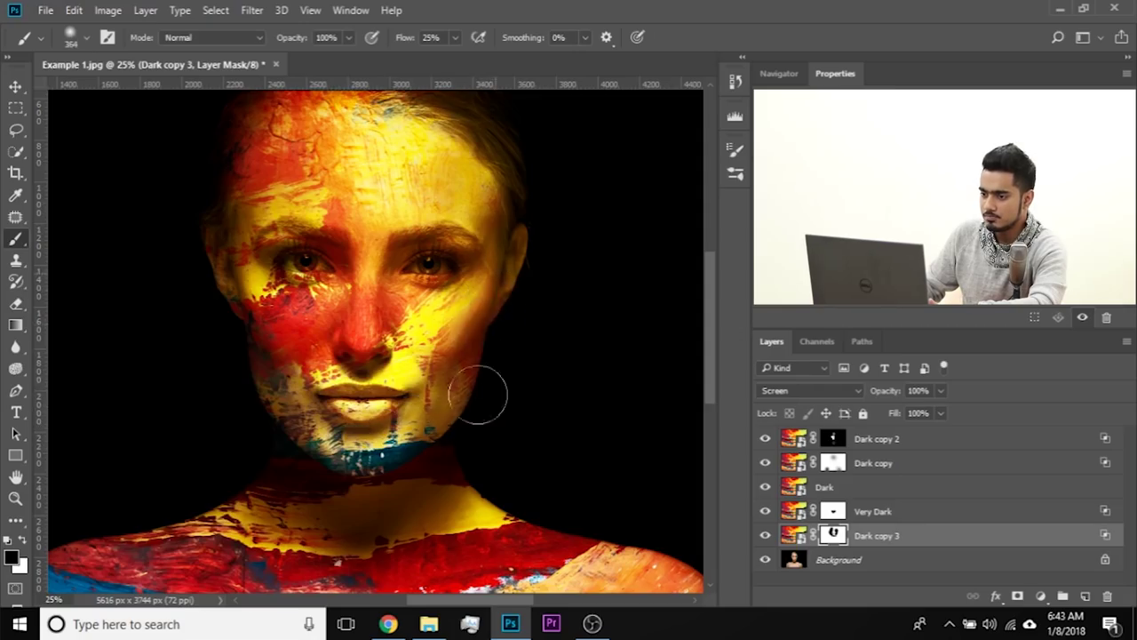
- Try different opacities for Dark copy 3 while viewing the whole portrait and set it to 35%
scroll(485, 385, "down", 4)
scroll(503, 323, "down", 2)
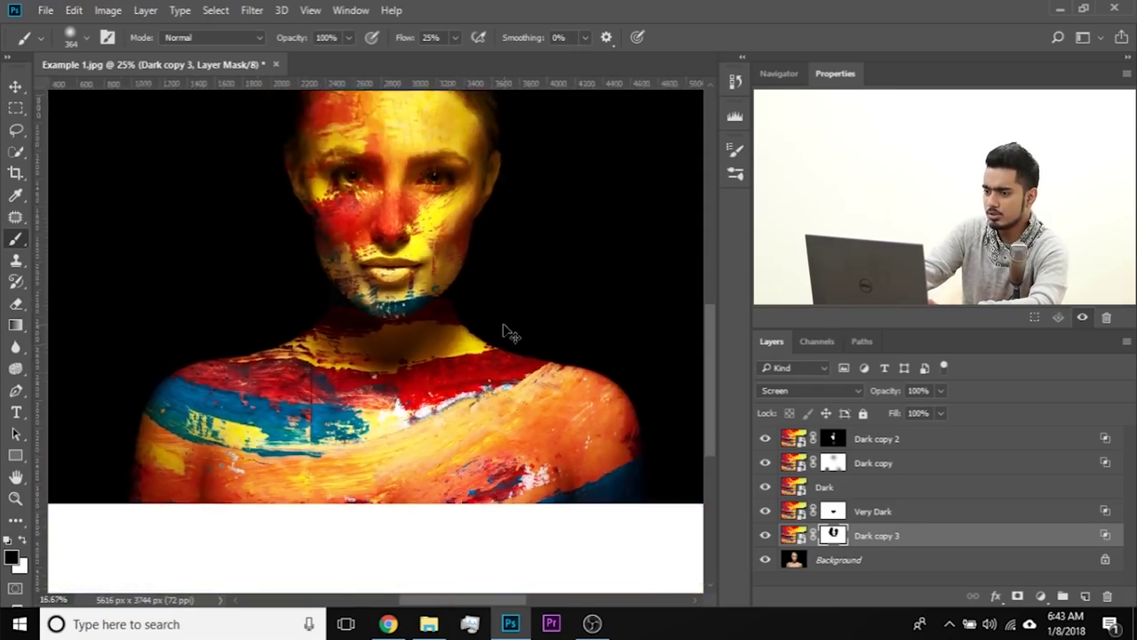
scroll(502, 323, "up", 1)
left_click(940, 390)
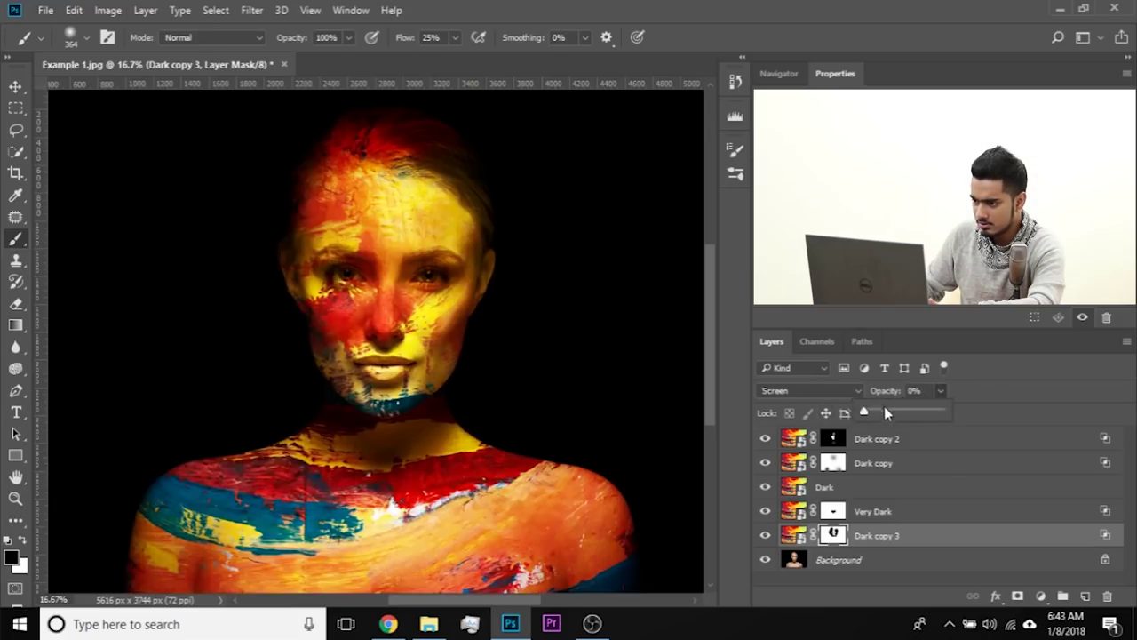
left_click_drag(892, 415, 909, 419)
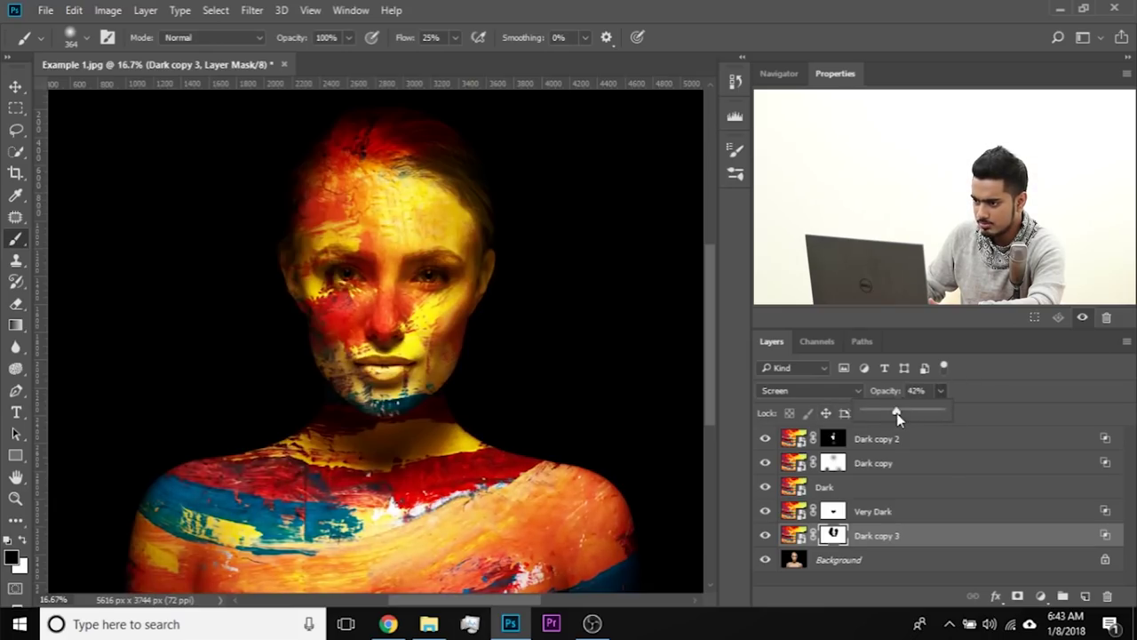
left_click(941, 391)
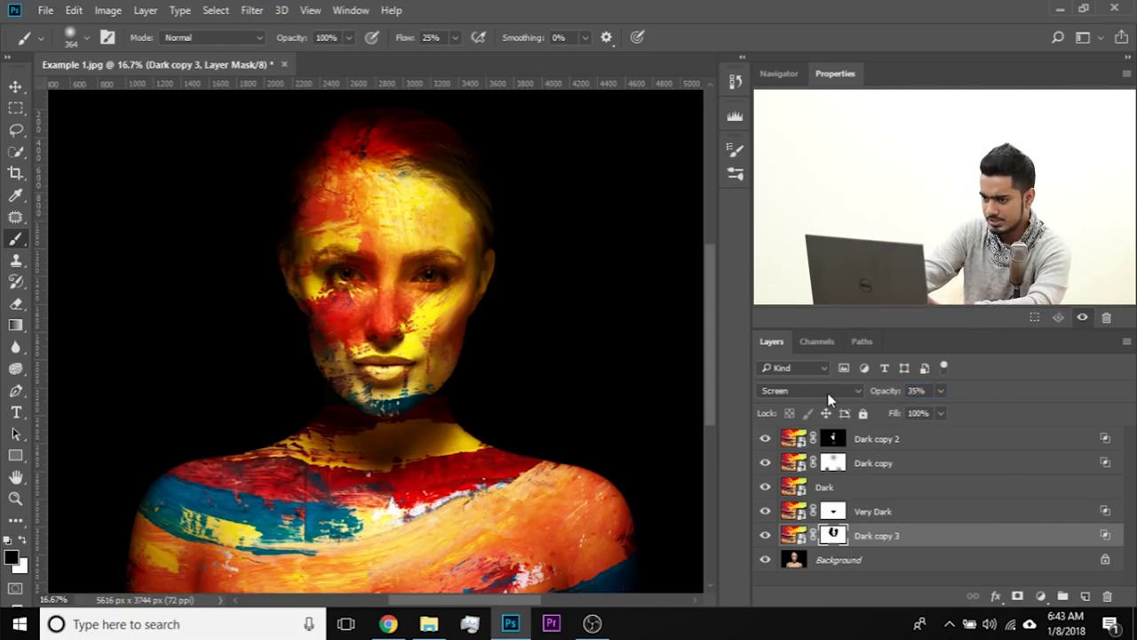
- Duplicate the Dark layer and split the copy's Underlying Layer white slider in Blend If to 22 / 62
key("ctrl+plus")
key("ctrl+plus")
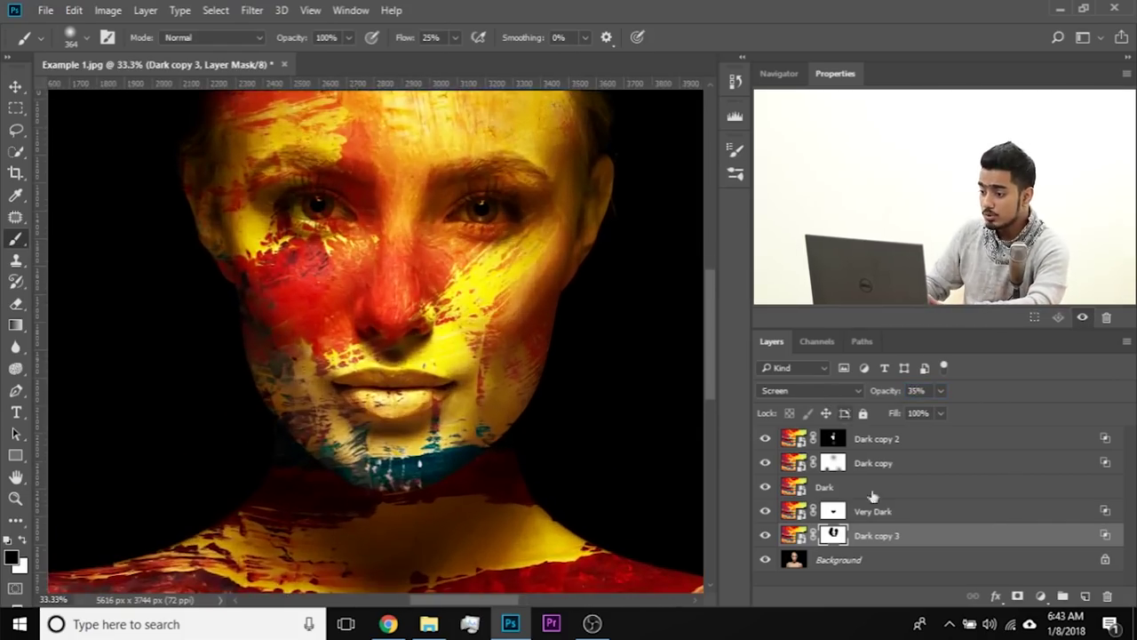
left_click(853, 488)
key("ctrl+j")
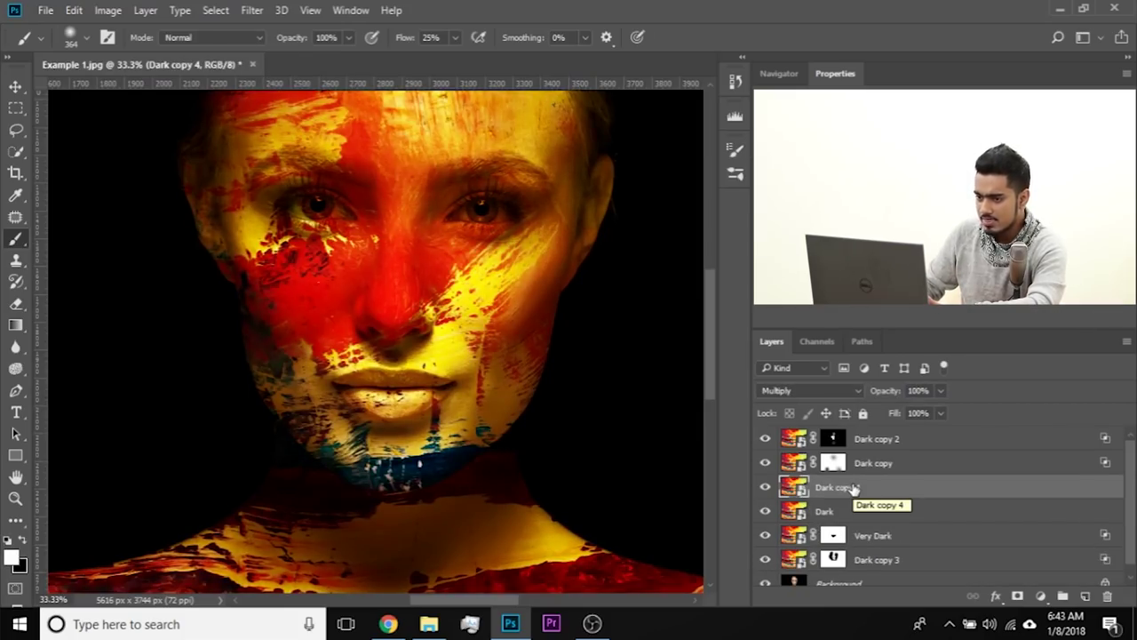
double_click(1072, 494)
left_click_drag(471, 75, 836, 97)
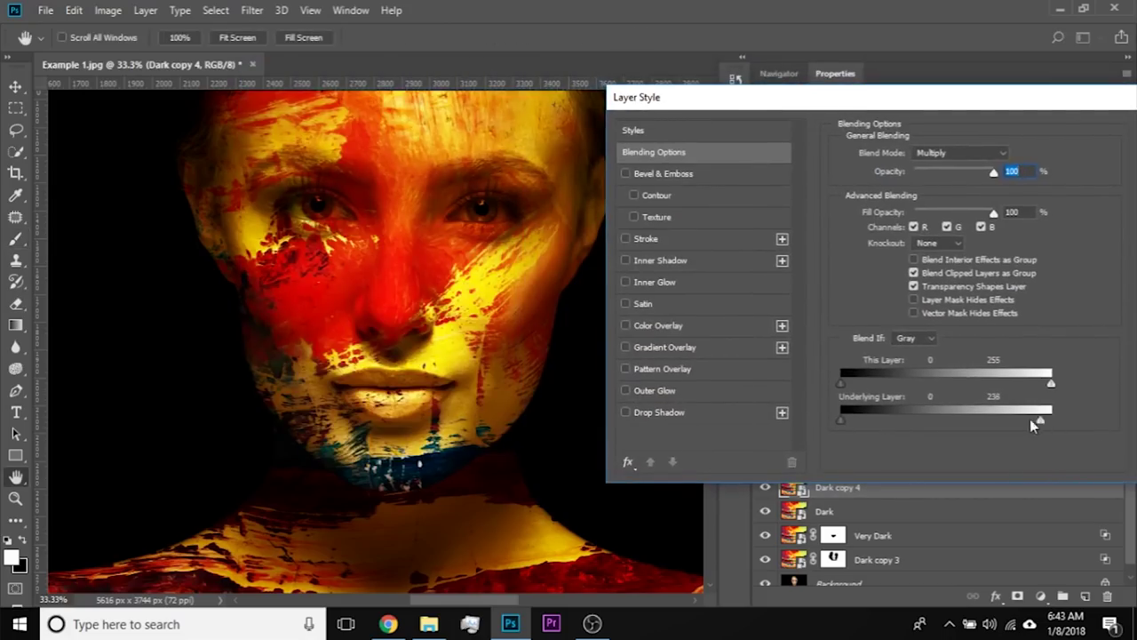
left_click_drag(964, 422, 893, 424)
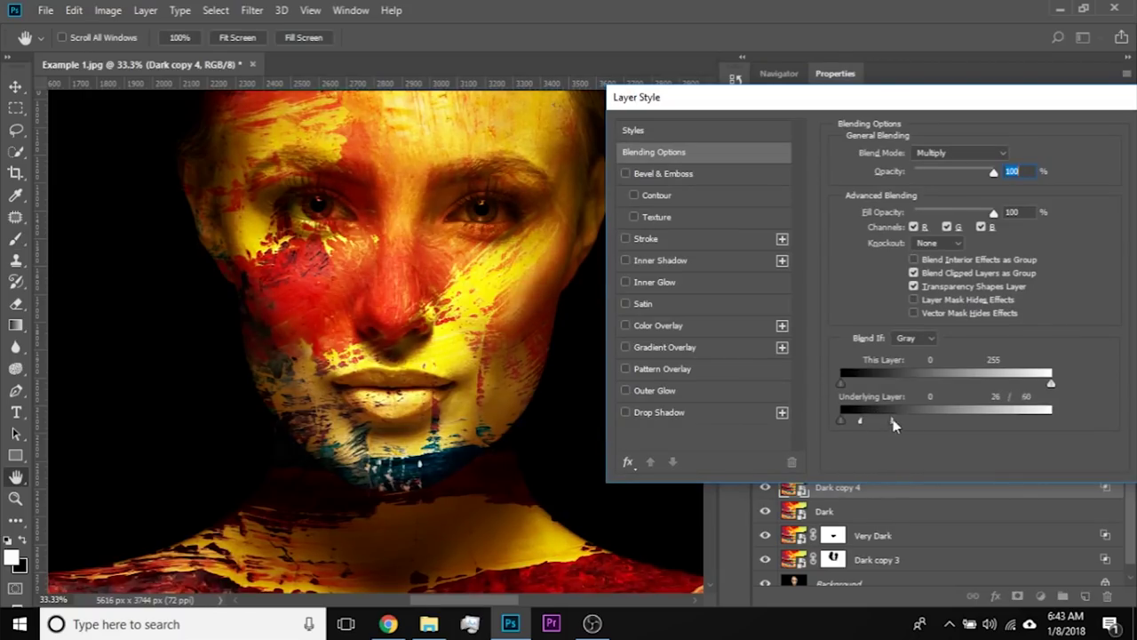
left_click_drag(986, 104, 829, 123)
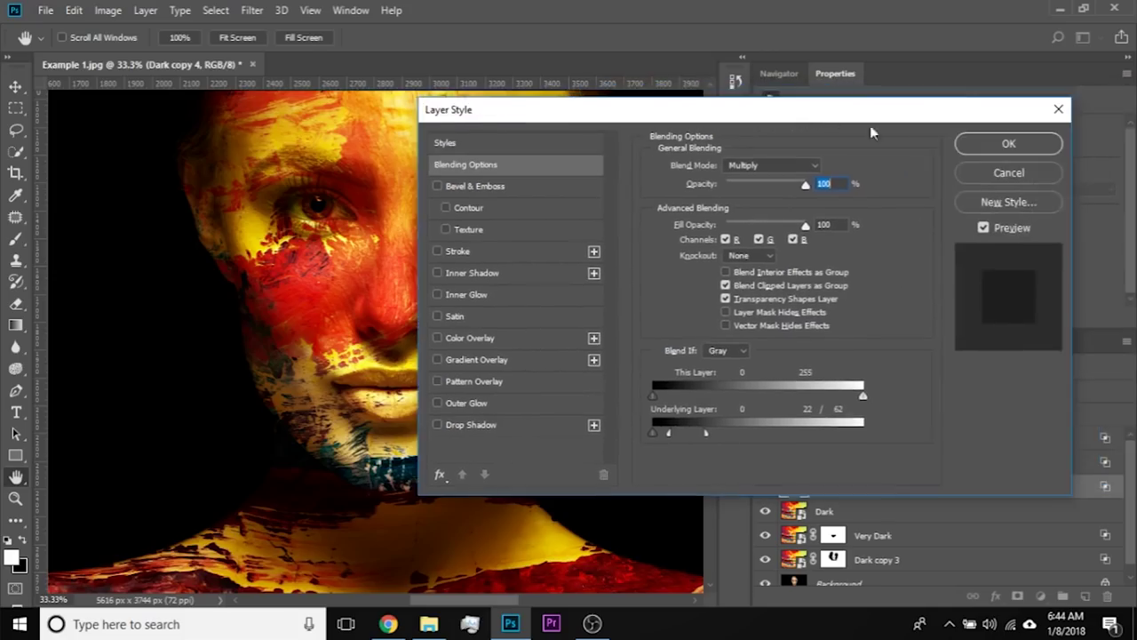
left_click(990, 145)
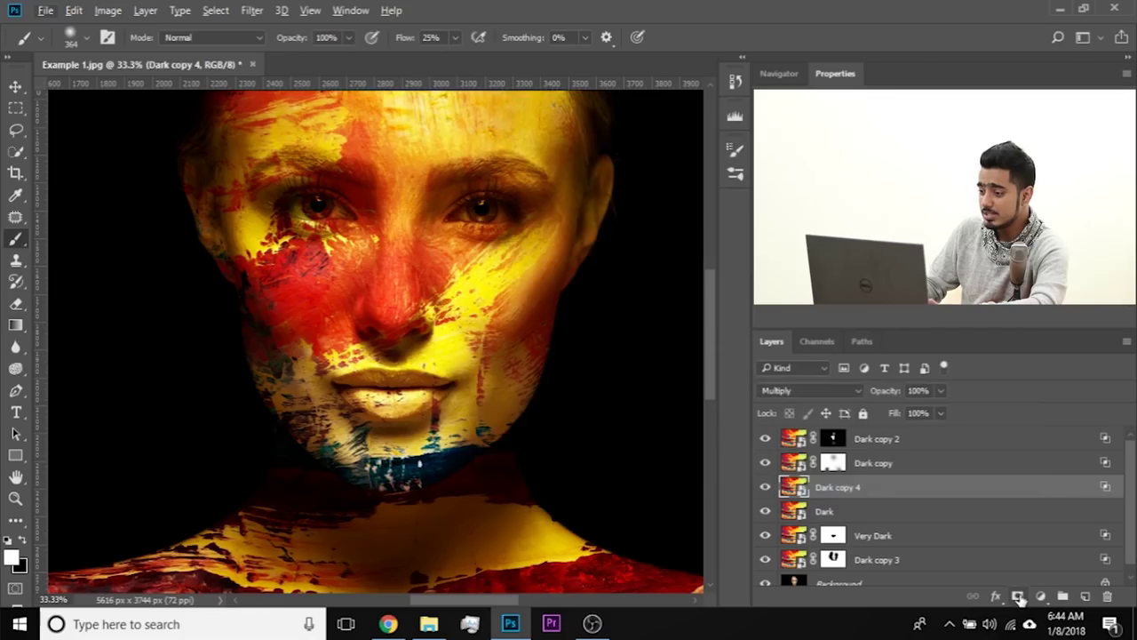
- Add a white layer mask to Dark copy 4, set the brush to 100% flow and about 364 px, and compare the layer hidden and shown
left_click(1019, 598)
left_click_drag(493, 536, 475, 536)
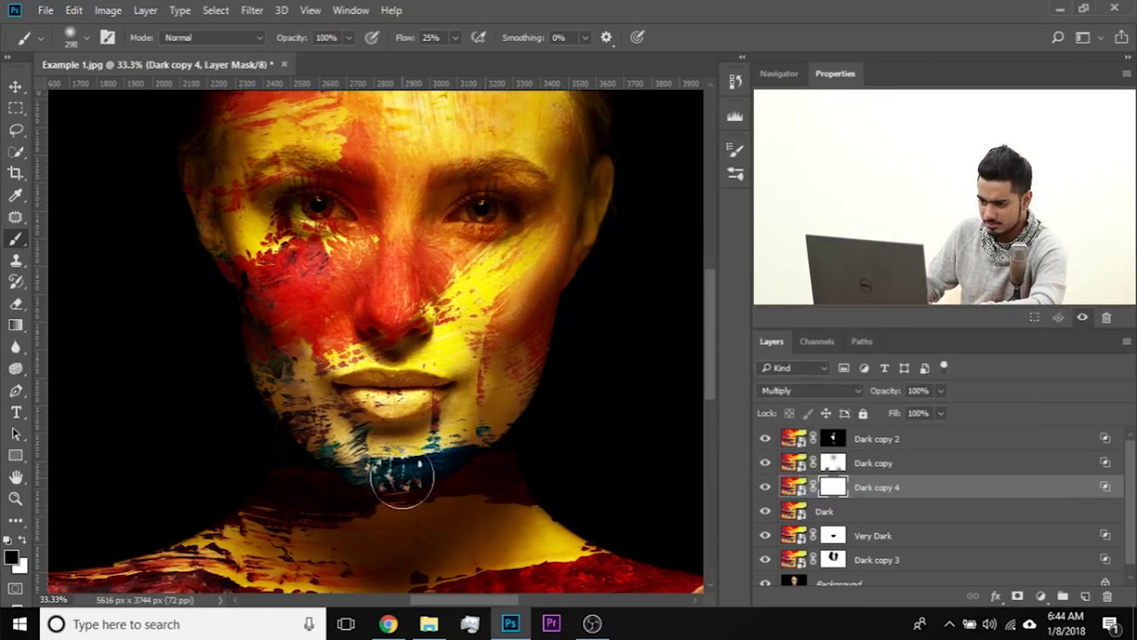
key("x")
mouse_move(444, 471)
left_mouse_down()
mouse_move(401, 485)
mouse_move(367, 475)
left_mouse_up()
left_click(455, 37)
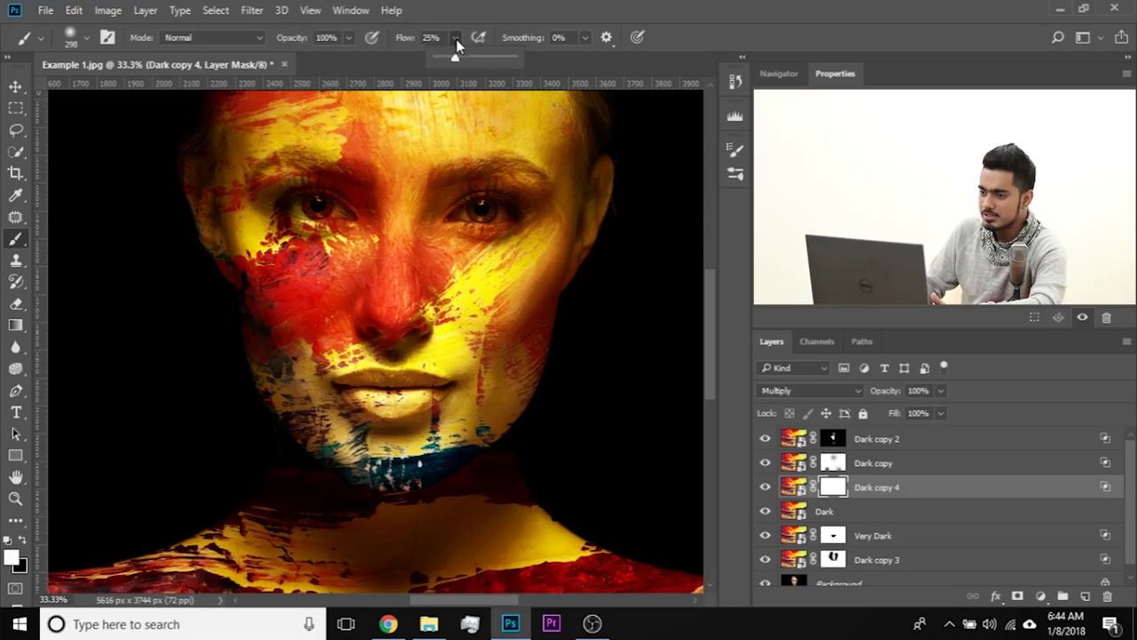
left_click_drag(399, 427, 416, 427)
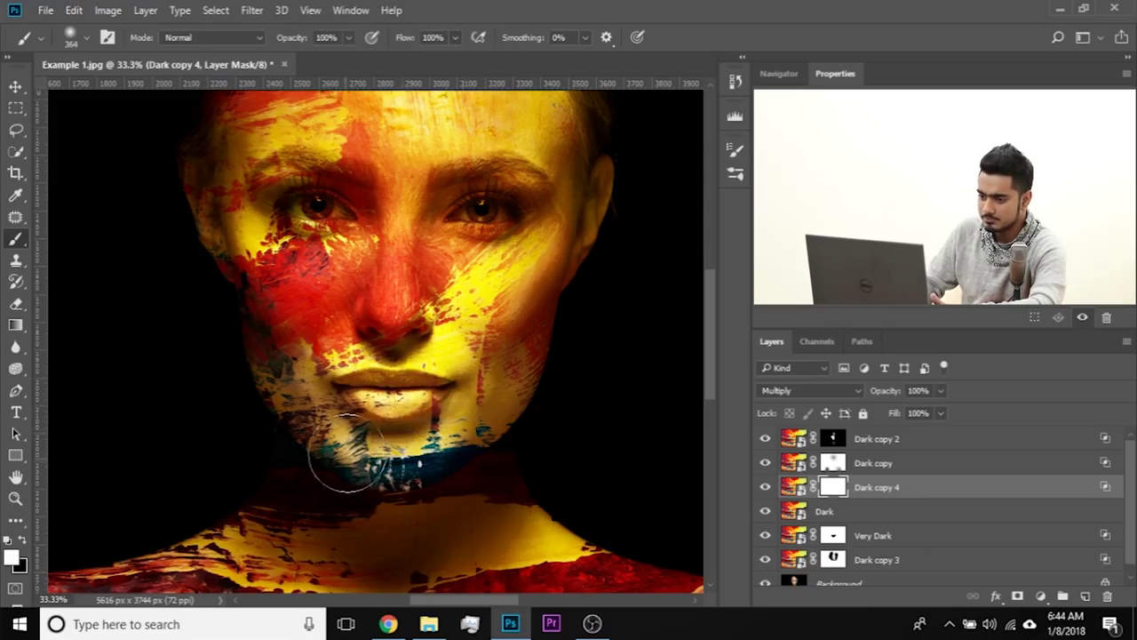
left_click(766, 488)
left_click(767, 488)
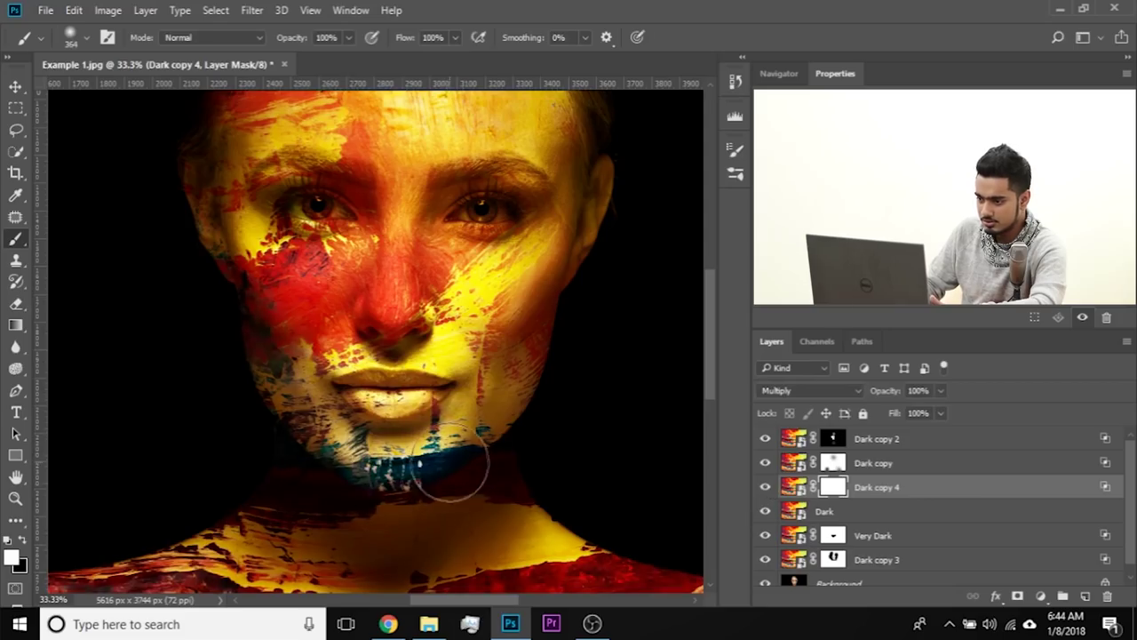
- Paint black on the Dark copy 4 mask over the chin and centre of the face with brushes of about 364 and 484 px, checking the result
left_click(24, 551)
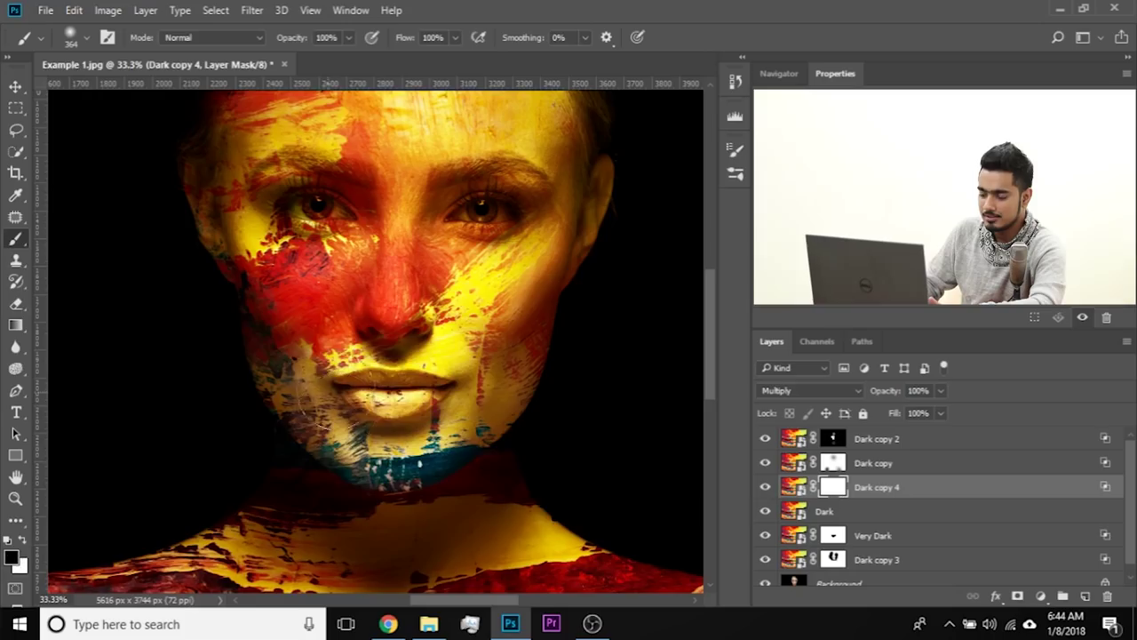
left_click_drag(408, 260, 395, 387)
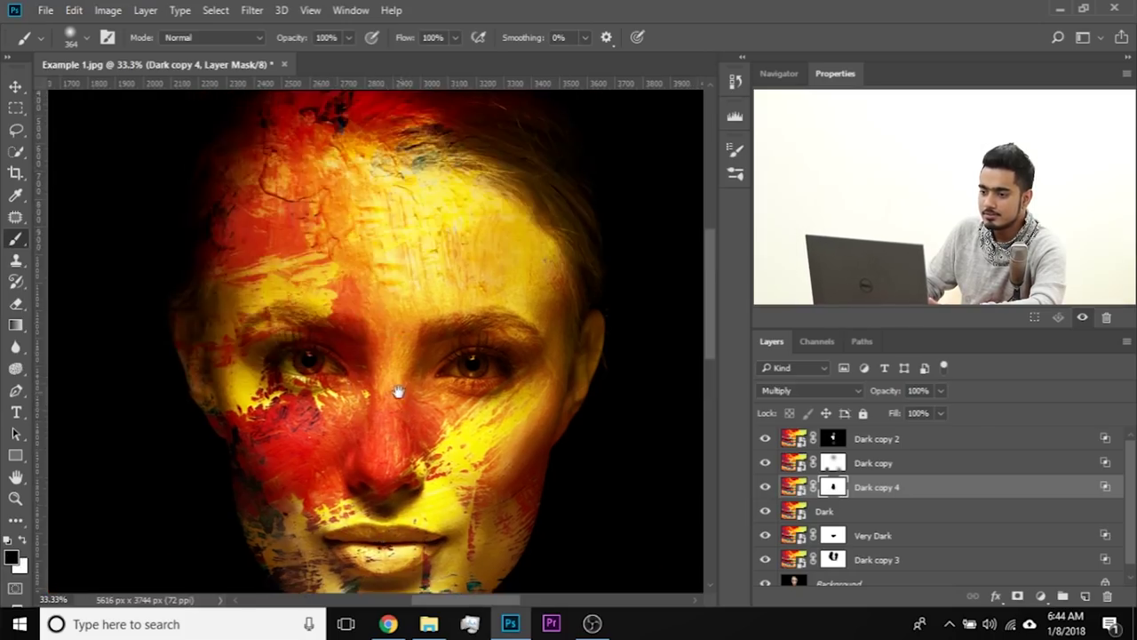
left_click(764, 488)
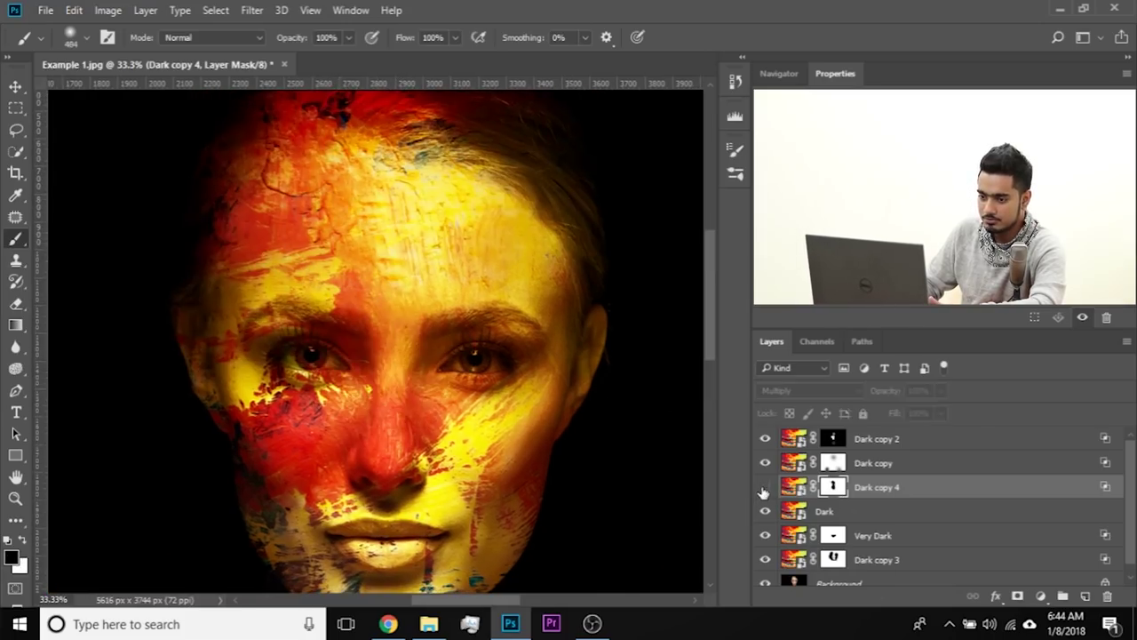
left_click_drag(536, 468, 559, 254)
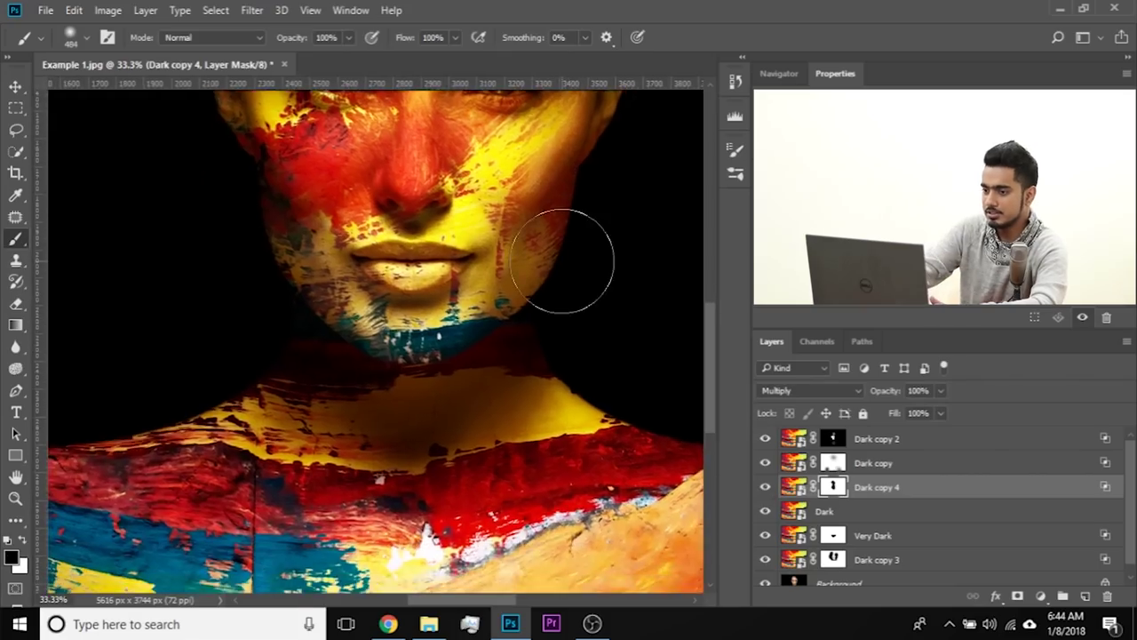
key("ctrl+minus")
key("ctrl+plus")
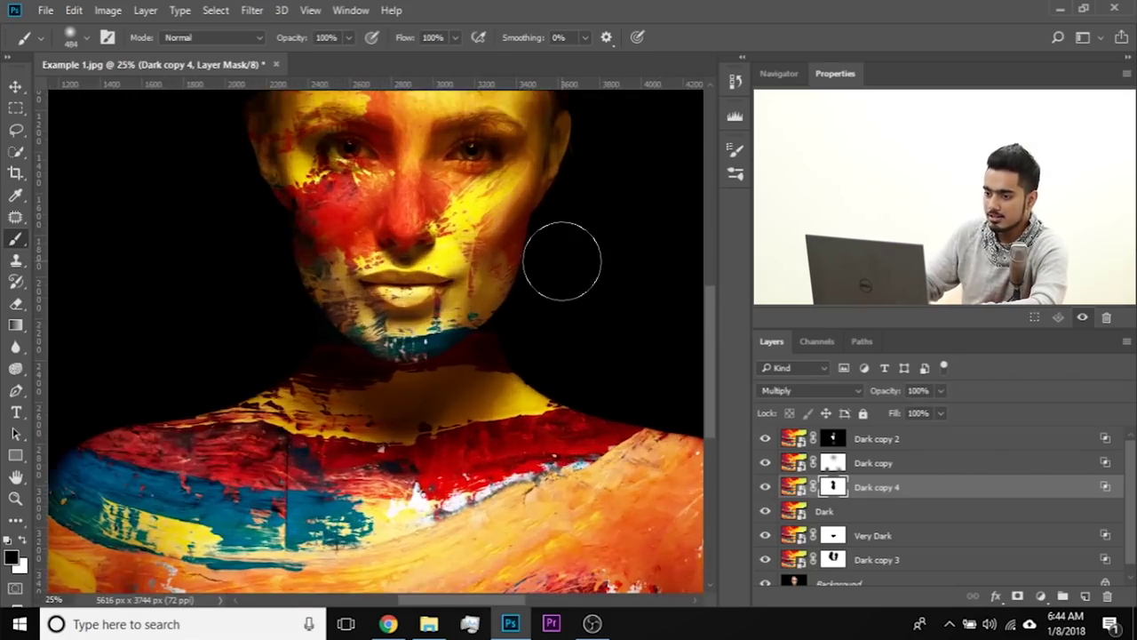
- Finish painting black around the chin on the Dark copy 4 mask and paint white at about 260 px around the lips
left_click_drag(398, 308, 377, 313)
key("x")
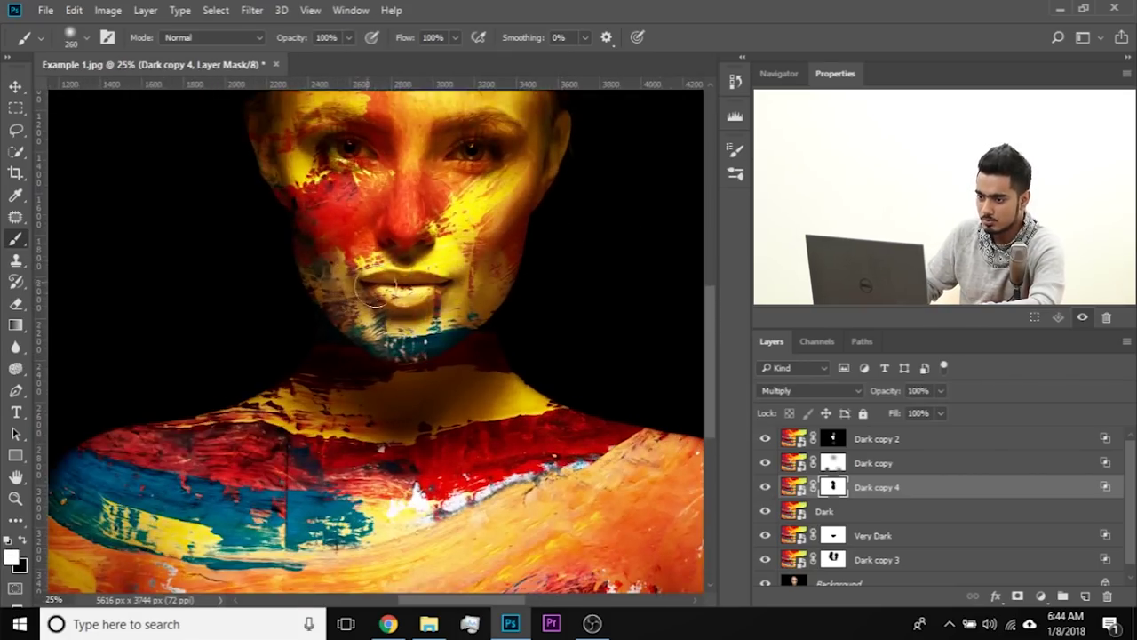
left_click_drag(444, 282, 467, 376)
key("ctrl+minus")
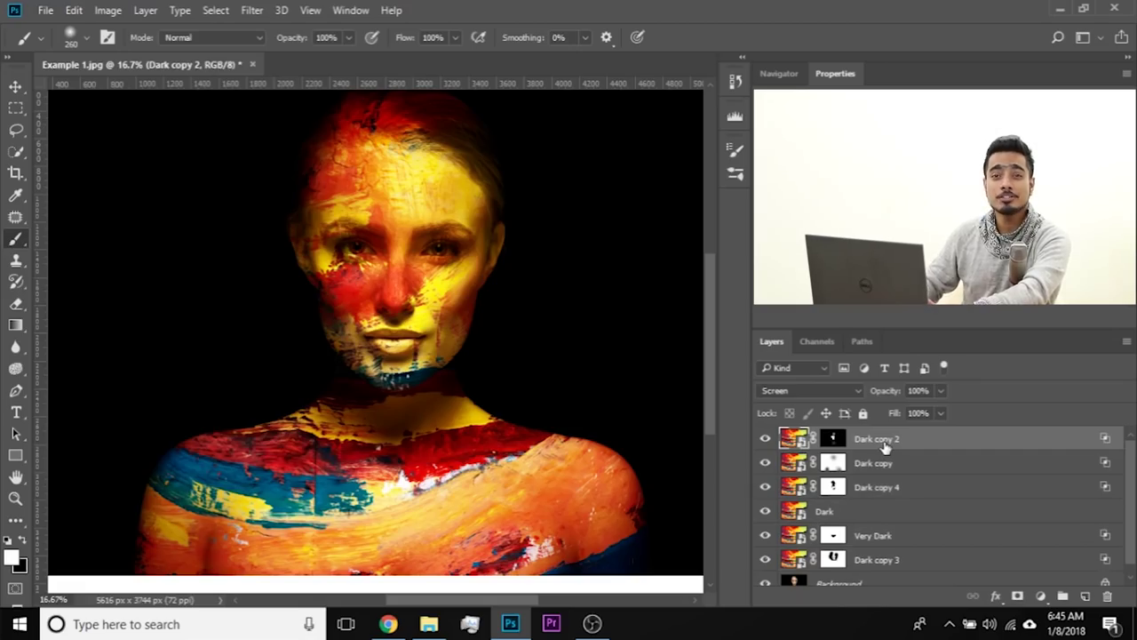
- Group the texture layers from Dark copy 2 through Dark copy 3 and compare the portrait with the group hidden and shown
left_click(899, 562, "shift")
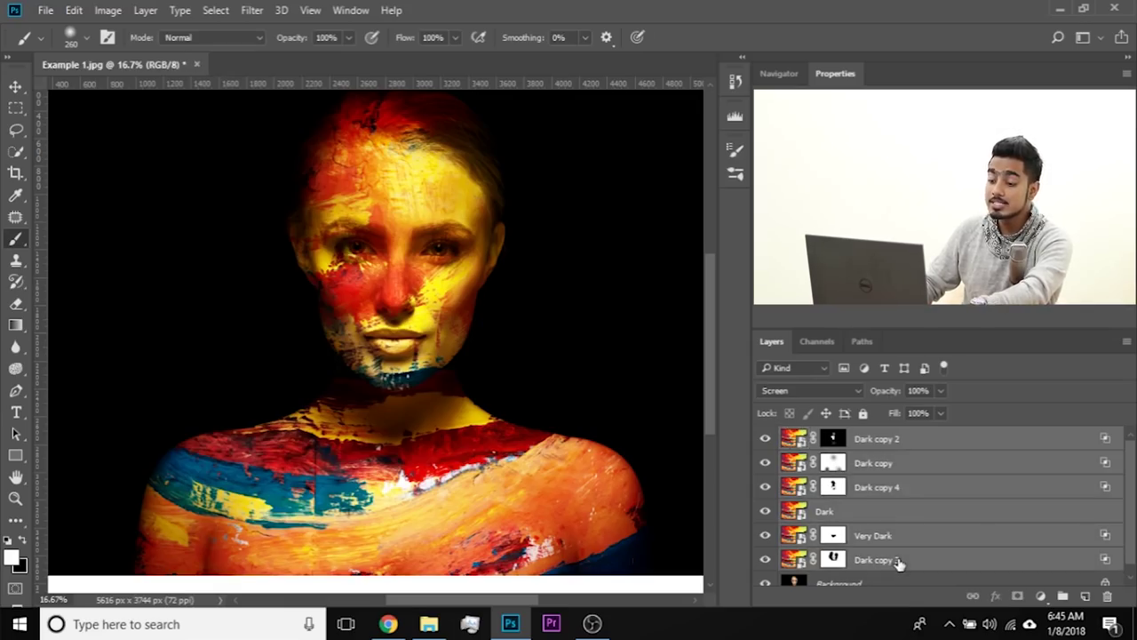
key("ctrl+g")
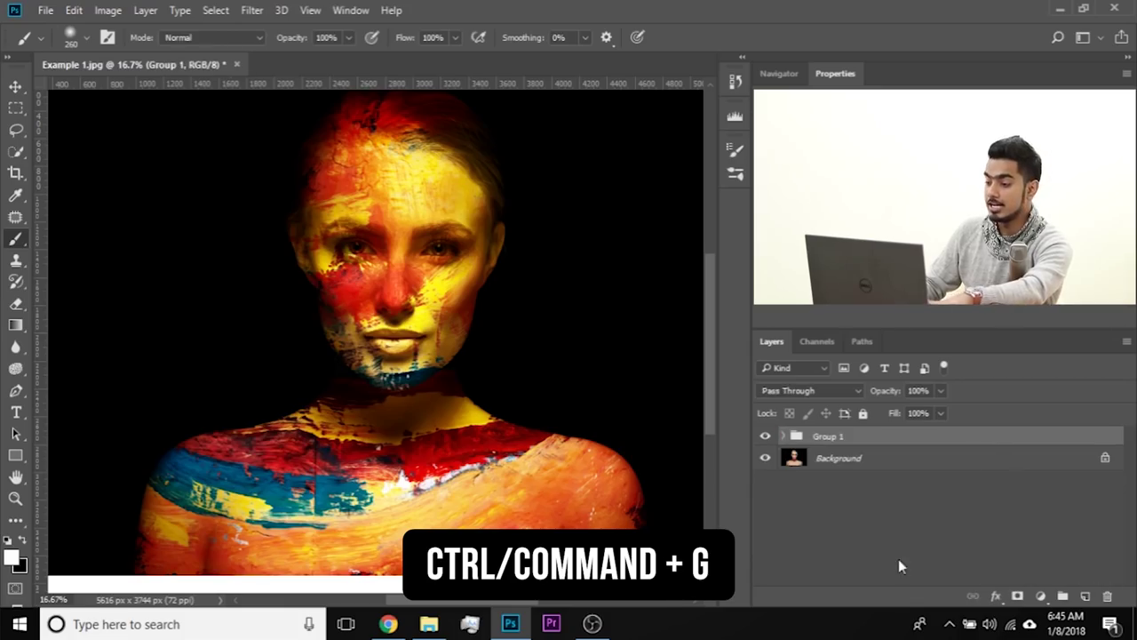
left_click(765, 437)
left_click(765, 437)
left_click(764, 437)
left_click(765, 437)
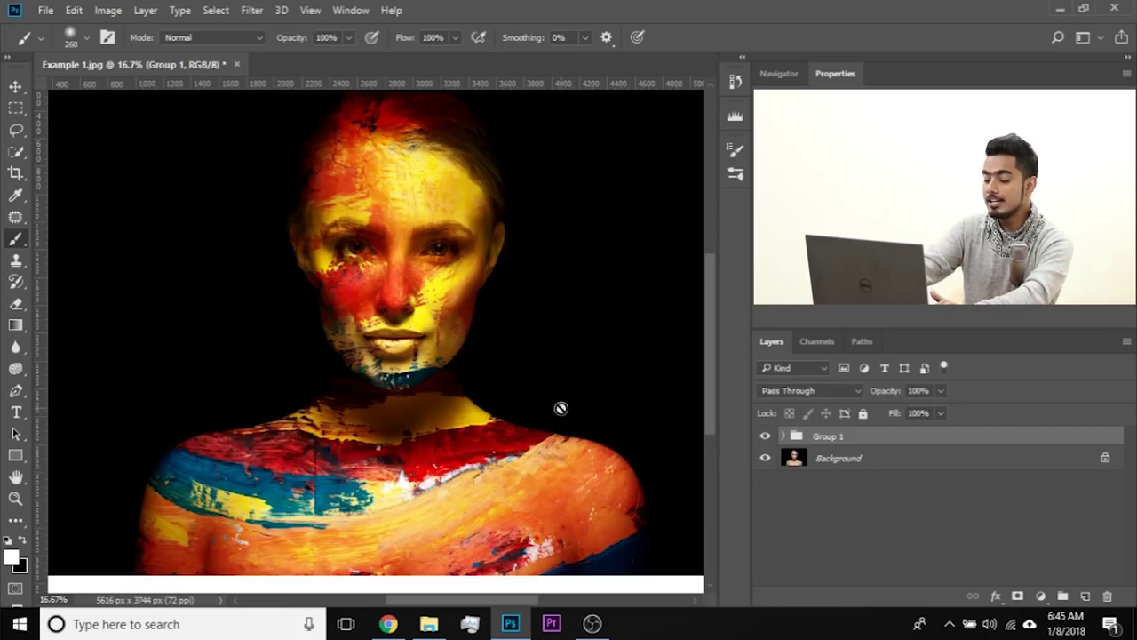
- Create a new layer named Dodge above the group and set its blend mode to Overlay
scroll(560, 408, "up", 3)
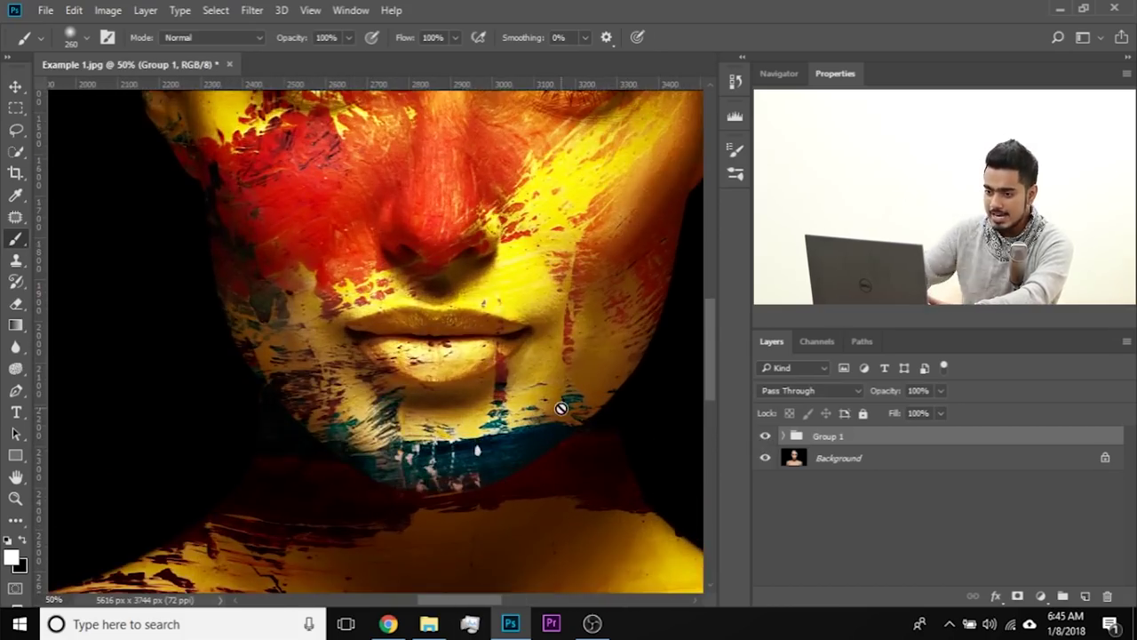
left_click_drag(406, 276, 364, 377)
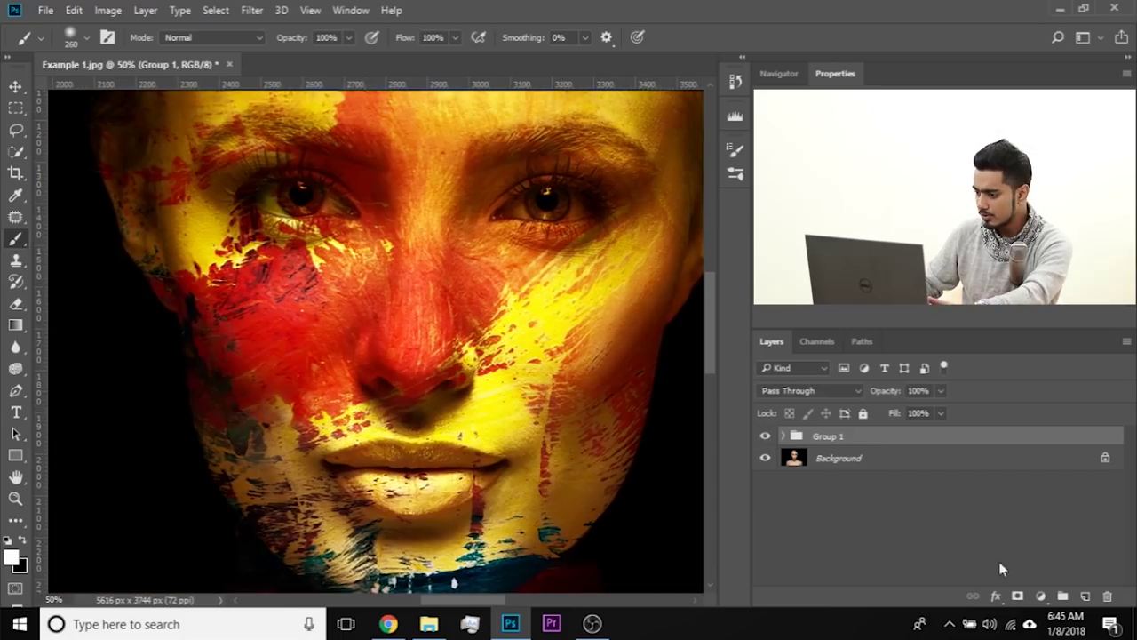
left_click(1088, 596)
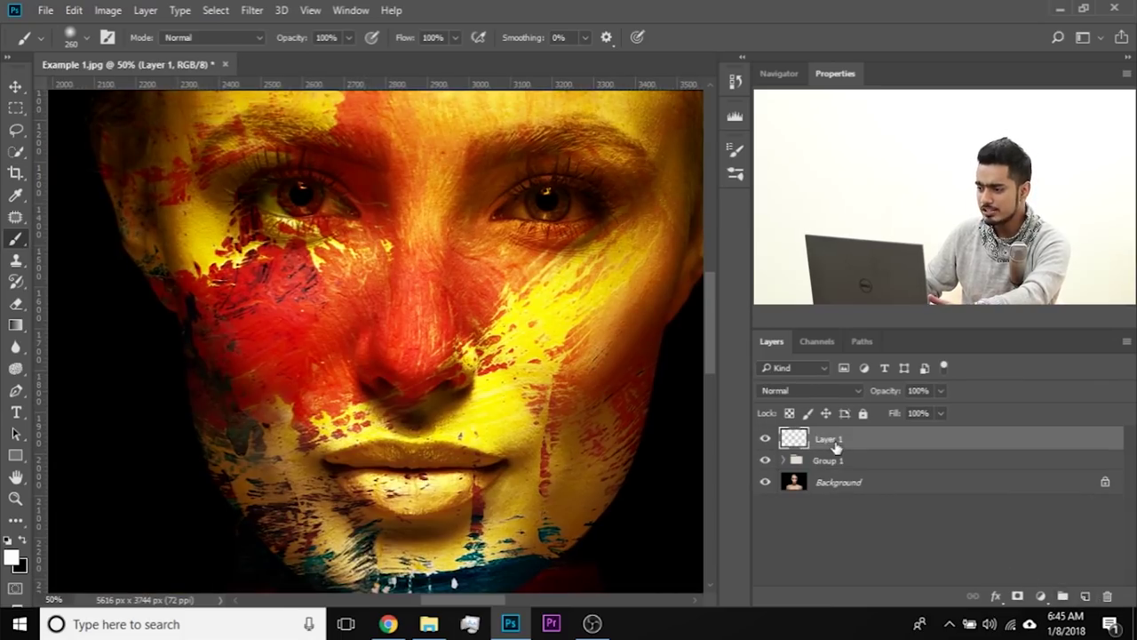
type("Dodge")
key("Return")
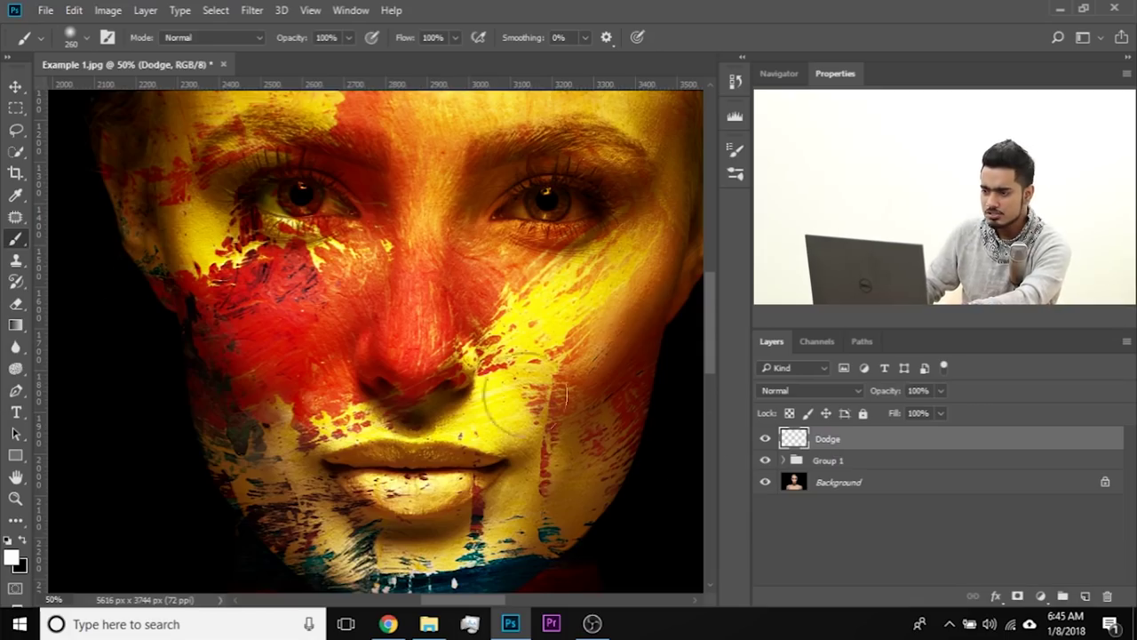
left_click(798, 392)
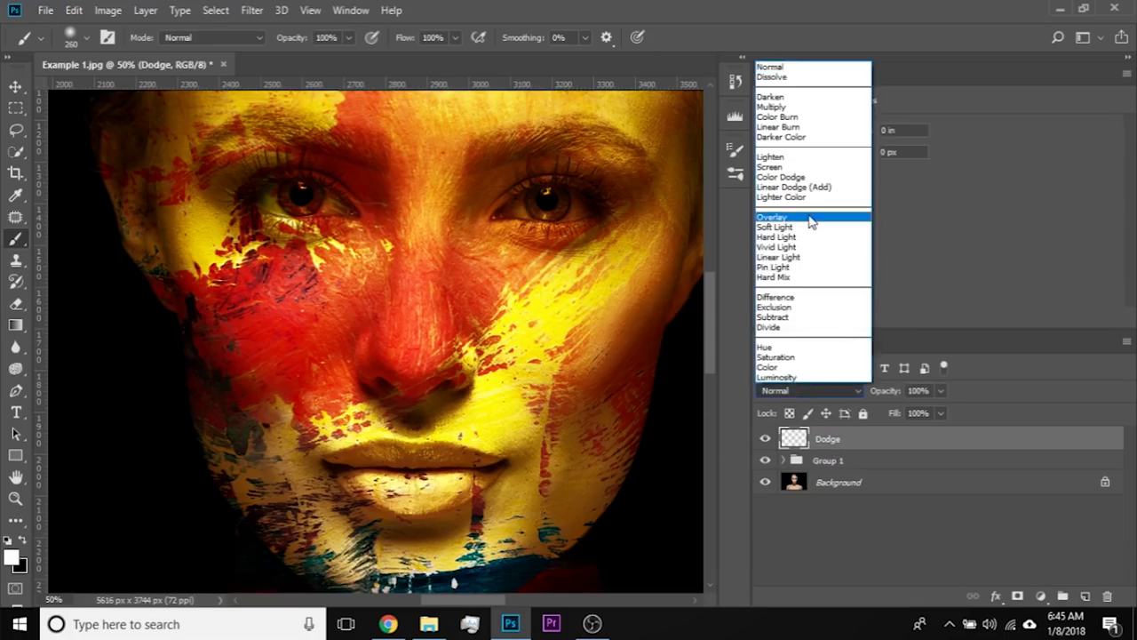
left_click(812, 220)
- Set the brush flow to 2% and paint white on the Dodge layer over the nose and cheek with a 260 px brush
left_click_drag(402, 285, 368, 349)
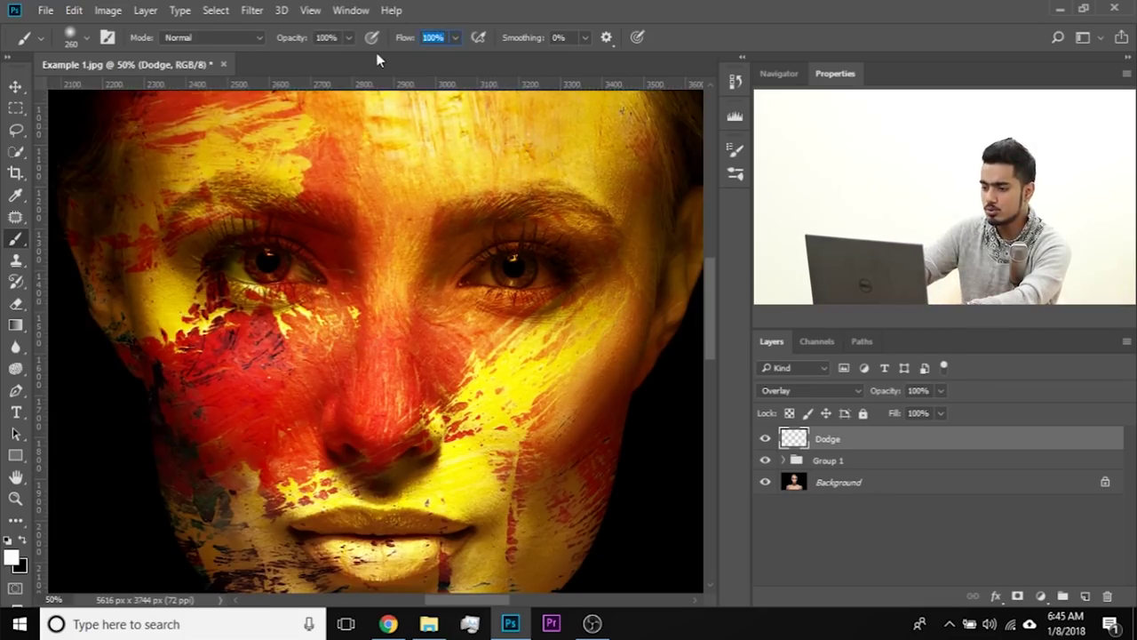
key("ctrl+plus")
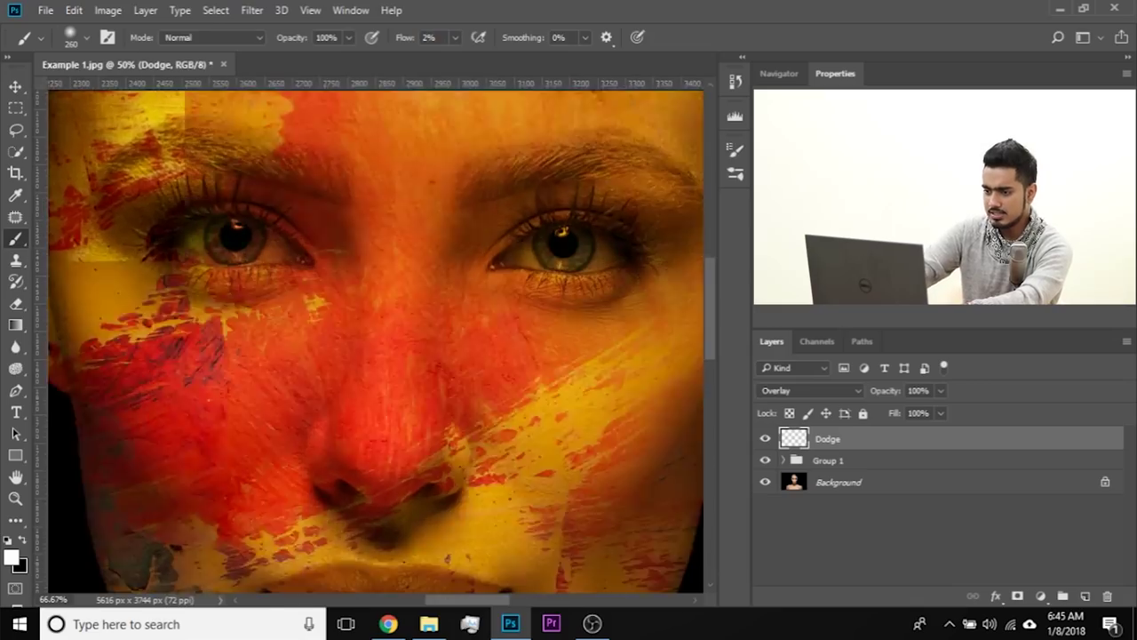
left_click_drag(431, 402, 413, 400)
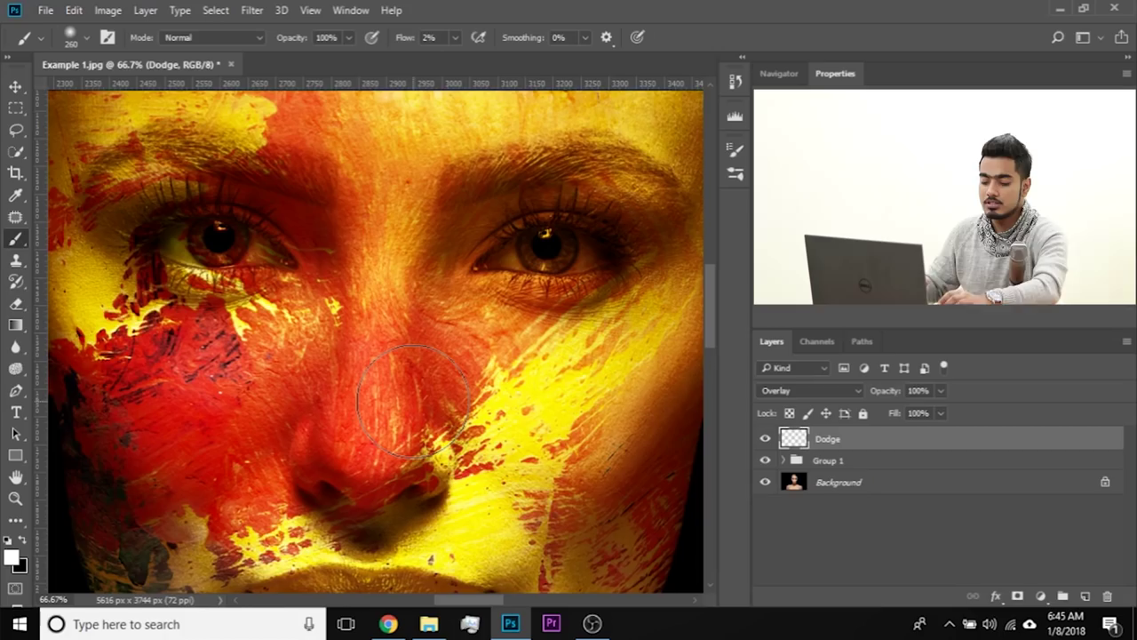
left_click_drag(370, 364, 320, 366)
mouse_move(355, 416)
left_mouse_down()
mouse_move(362, 445)
mouse_move(364, 392)
mouse_move(358, 456)
mouse_move(370, 256)
mouse_move(360, 379)
left_mouse_up()
left_click_drag(291, 422, 333, 431)
mouse_move(226, 424)
left_mouse_down()
mouse_move(246, 429)
mouse_move(283, 413)
mouse_move(161, 390)
mouse_move(271, 386)
left_mouse_up()
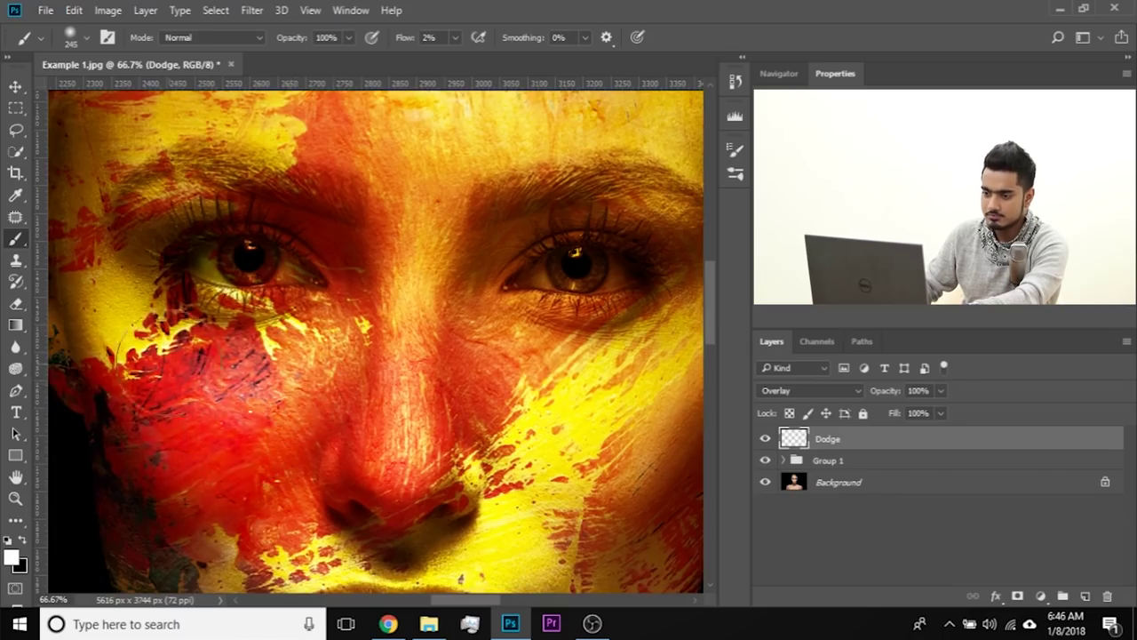
- Brighten more facial highlights in white on the Dodge layer with a brush of about 245 px
left_click_drag(400, 418, 276, 420)
left_click_drag(541, 391, 510, 460)
left_click_drag(404, 523, 489, 456)
mouse_move(333, 107)
left_mouse_down()
mouse_move(374, 319)
mouse_move(377, 303)
mouse_move(343, 292)
left_mouse_up()
mouse_move(267, 233)
left_mouse_down()
mouse_move(284, 293)
mouse_move(418, 346)
mouse_move(499, 333)
mouse_move(405, 244)
mouse_move(539, 200)
mouse_move(646, 282)
mouse_move(621, 383)
mouse_move(302, 361)
mouse_move(213, 202)
mouse_move(254, 277)
mouse_move(380, 386)
mouse_move(428, 374)
mouse_move(423, 389)
mouse_move(437, 357)
mouse_move(399, 355)
mouse_move(418, 326)
mouse_move(400, 338)
mouse_move(473, 382)
left_mouse_up()
- Paint black at about 239 px on the Dodge layer to deepen the shading around the nose and mouth
key("x")
left_click_drag(446, 431, 476, 191)
left_click_drag(413, 442, 453, 249)
mouse_move(449, 371)
left_mouse_down()
mouse_move(459, 320)
mouse_move(435, 294)
left_mouse_up()
left_click_drag(449, 411, 460, 411)
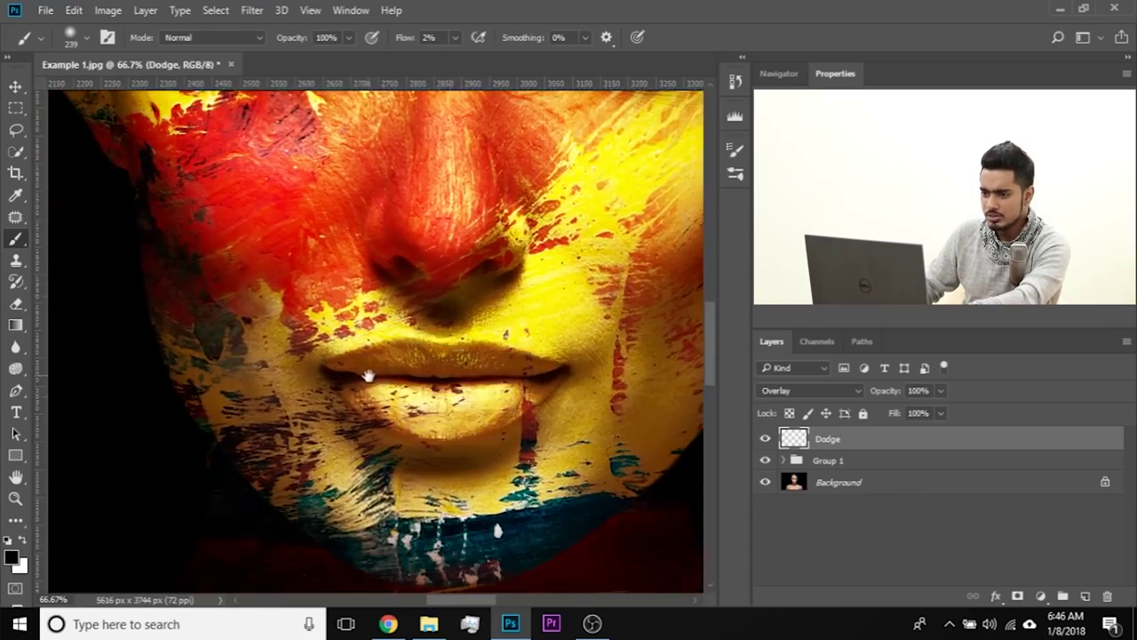
left_click_drag(367, 375, 388, 409)
left_click_drag(450, 372, 400, 369)
left_click_drag(486, 320, 434, 489)
left_click_drag(401, 400, 413, 400)
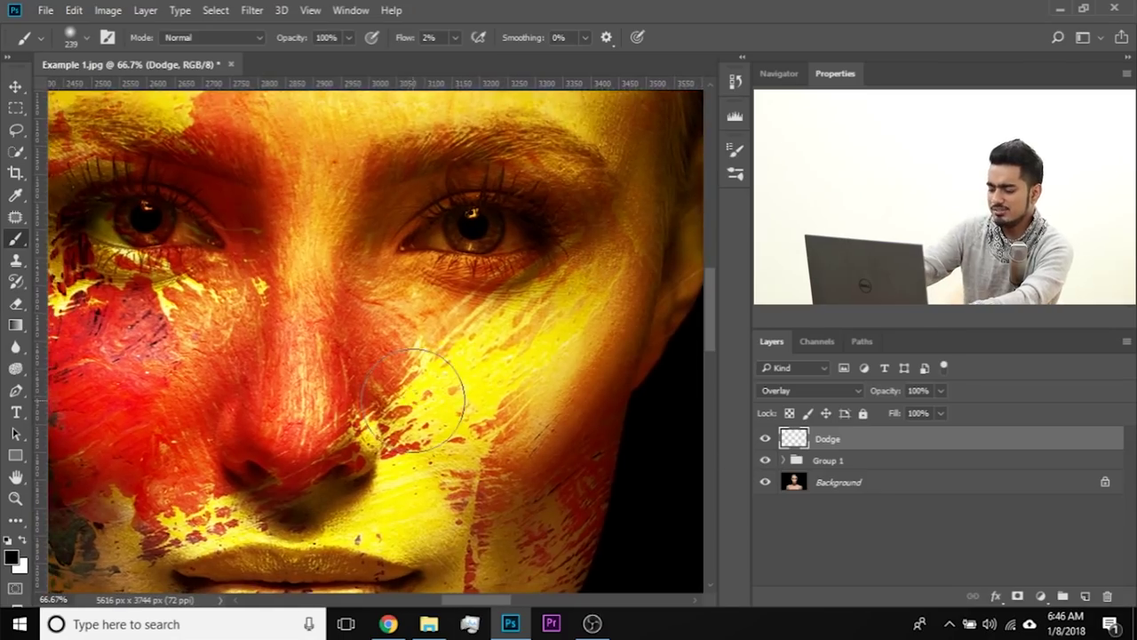
- Compare the whole face with the Dodge layer hidden and shown
key("ctrl+minus")
key("ctrl+minus")
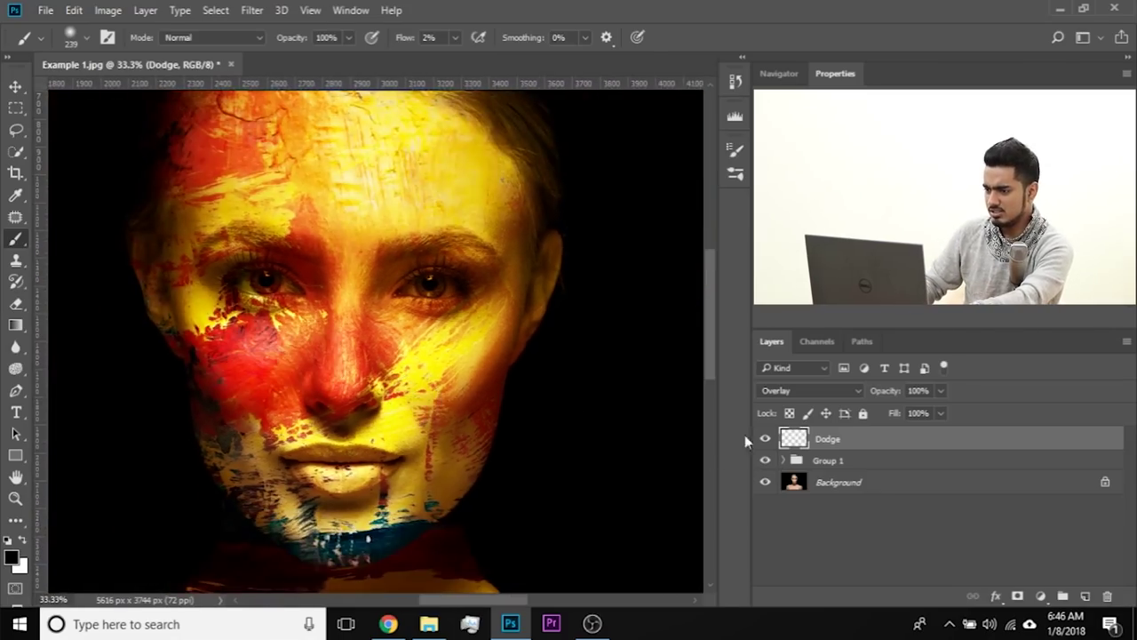
left_click(765, 439)
left_click(765, 439)
left_click(765, 439)
left_click(765, 438)
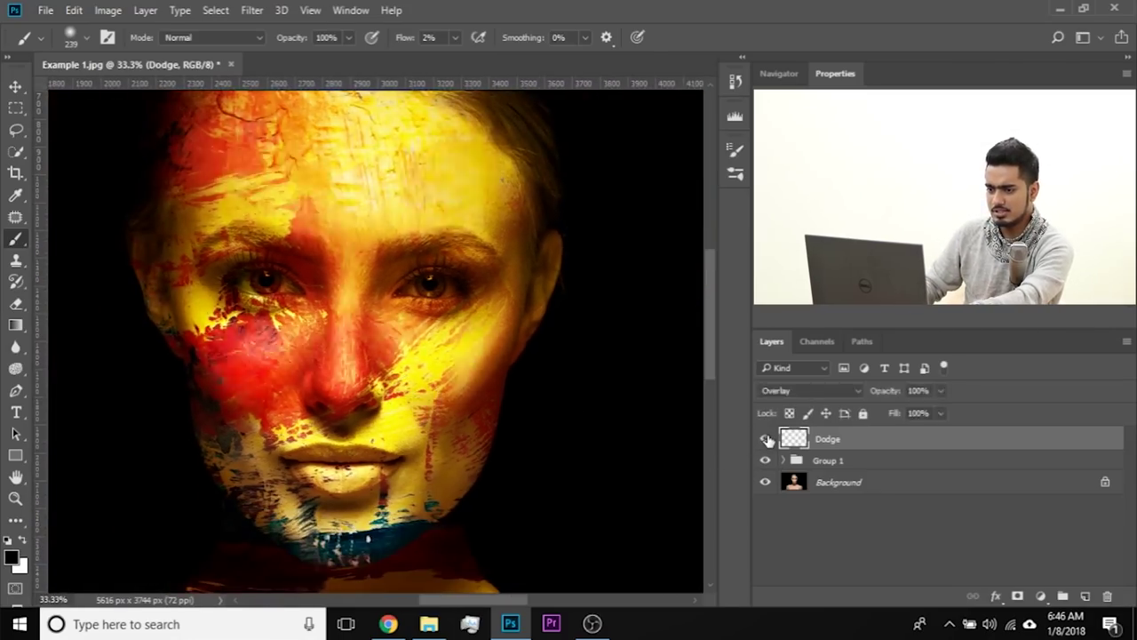
- Split the Dodge layer's Underlying Layer black slider in Blend If to 49 / 97
left_click_drag(253, 384, 305, 406)
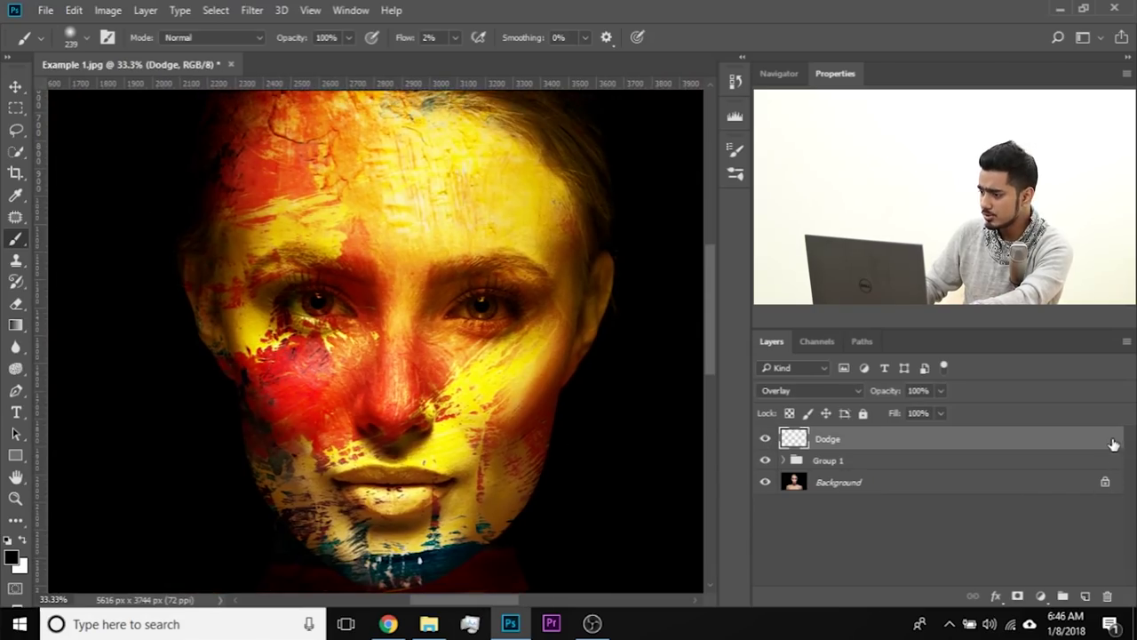
double_click(1113, 444)
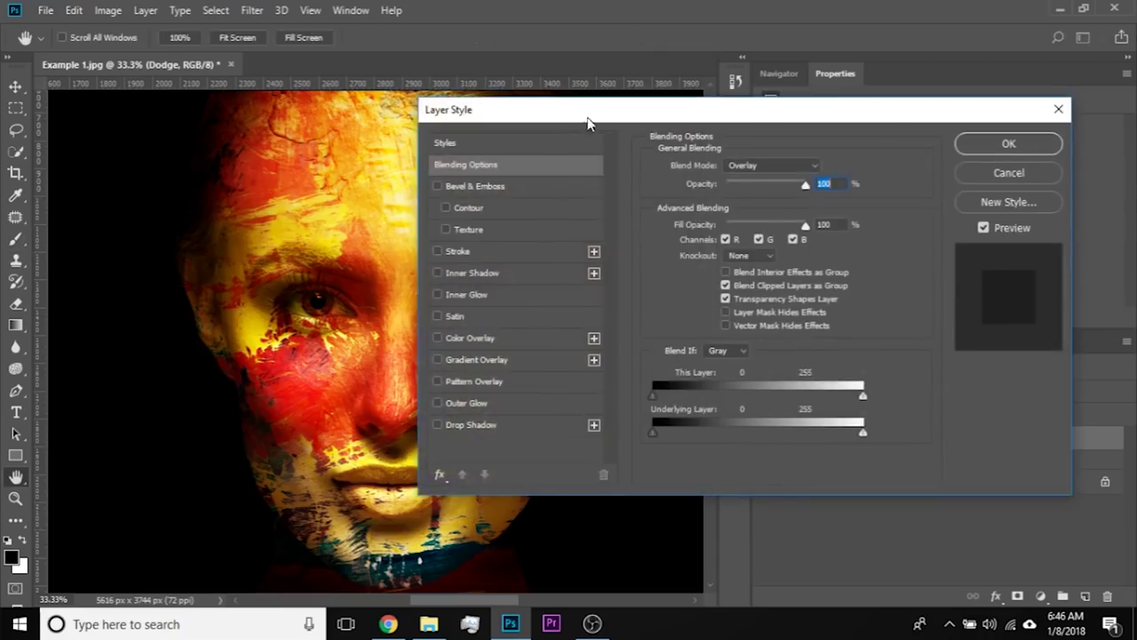
left_click_drag(586, 124, 832, 175)
left_click_drag(898, 483, 987, 486)
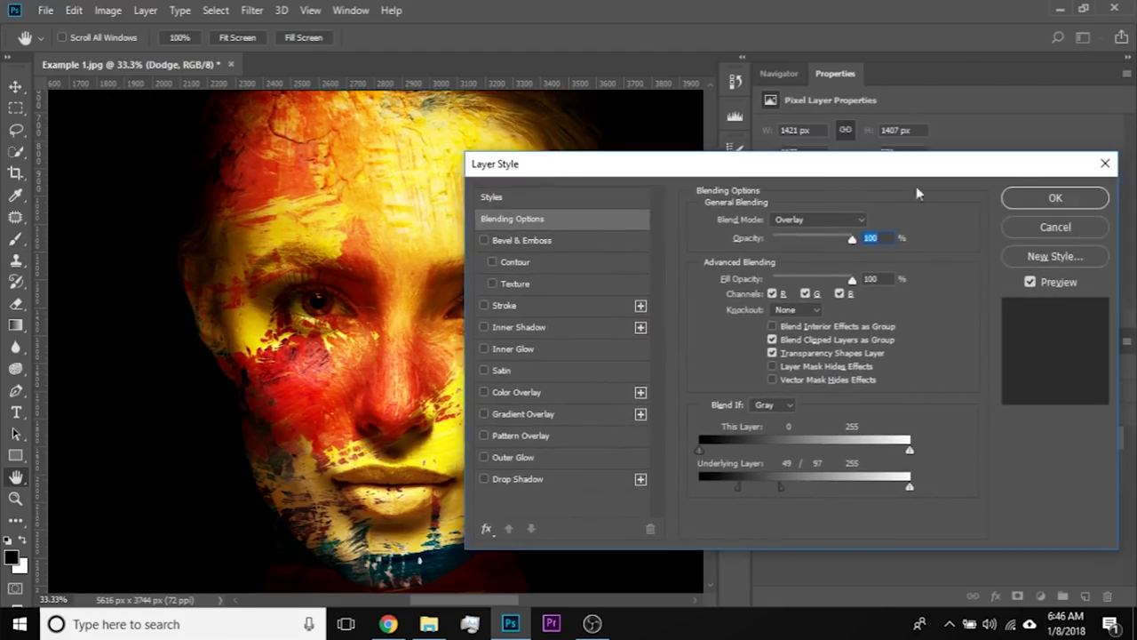
left_click(1054, 195)
- Set the Dodge layer's opacity to 75%
left_click_drag(942, 392, 924, 414)
type("75")
key("Return")
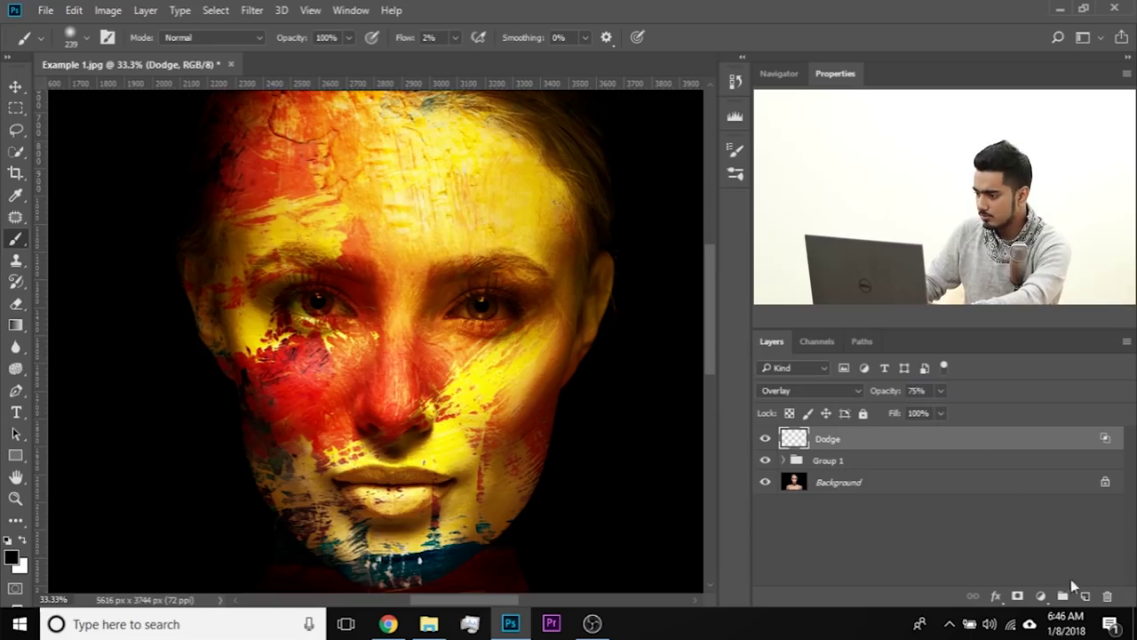
- Create a new layer named Burn above the Dodge layer
left_click(1085, 596)
double_click(827, 439)
type("Burn")
key("Return")
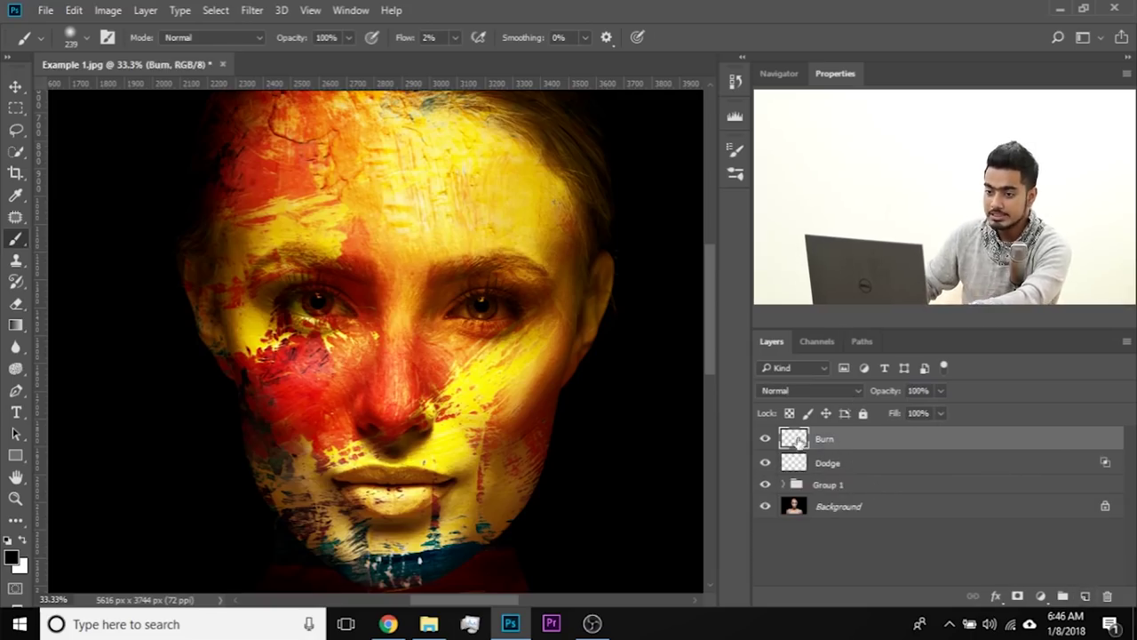
- Try painting black along the edge of the forehead on the Burn layer and undo the stroke
left_click_drag(510, 225, 474, 289)
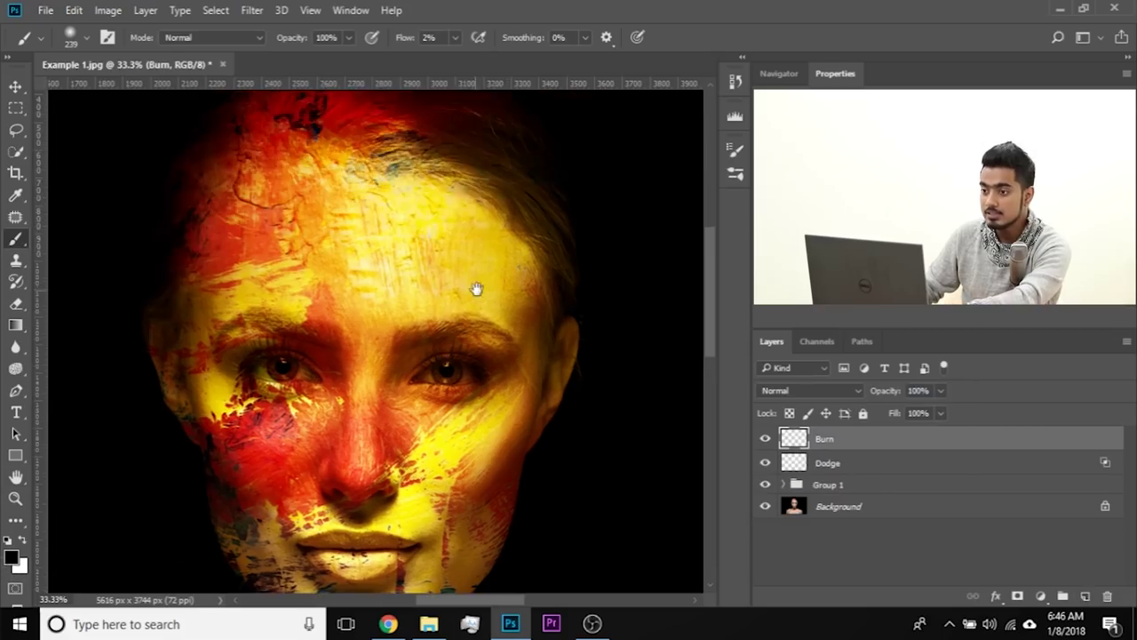
left_click_drag(375, 269, 410, 269)
left_click_drag(287, 293, 299, 293)
mouse_move(253, 258)
left_mouse_down()
mouse_move(263, 213)
mouse_move(216, 313)
left_mouse_up()
key("ctrl+z")
- Darken the side of the forehead in black at 1% flow on the Burn layer and set its blend mode to Overlay
type("1")
key("Return")
mouse_move(540, 292)
left_mouse_down()
mouse_move(558, 245)
mouse_move(542, 270)
mouse_move(545, 315)
mouse_move(559, 304)
mouse_move(577, 316)
mouse_move(570, 342)
mouse_move(528, 328)
left_mouse_up()
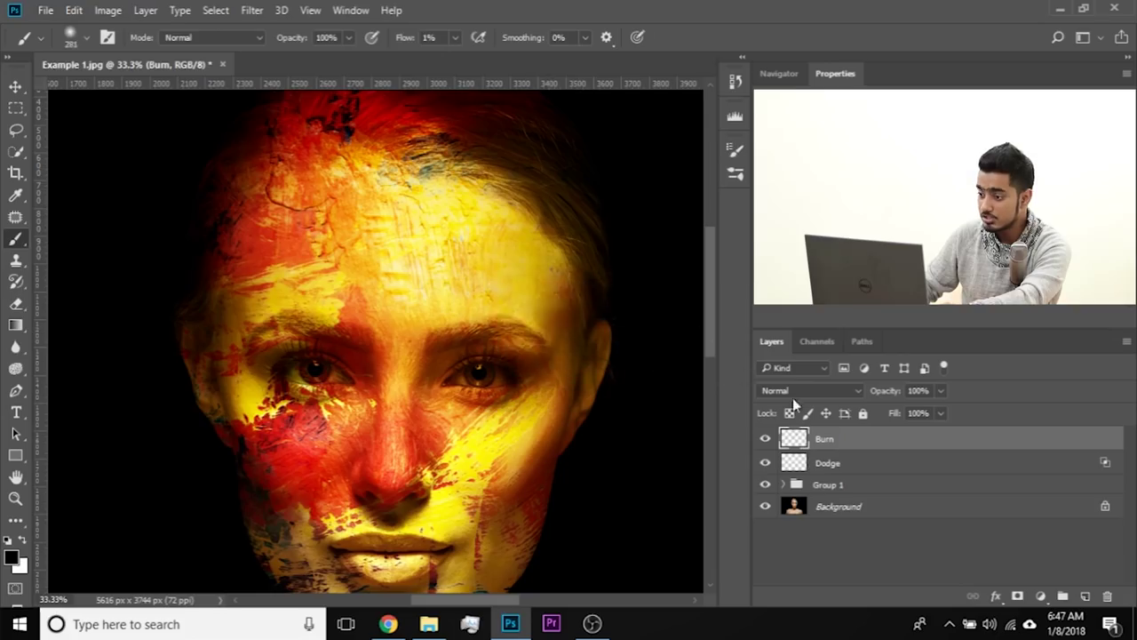
left_click(793, 392)
left_click(795, 216)
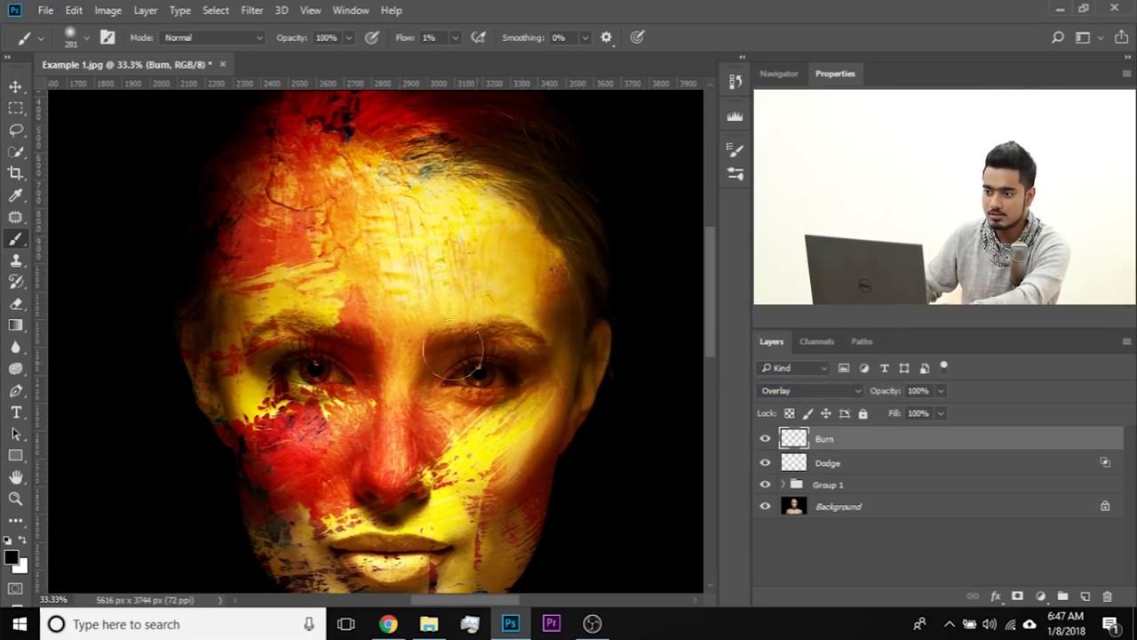
- Paint black at about 281 px on the Burn layer along the edges of the face and jaw
mouse_move(254, 199)
left_mouse_down()
mouse_move(258, 284)
mouse_move(227, 346)
mouse_move(240, 452)
mouse_move(284, 289)
mouse_move(259, 108)
left_mouse_up()
left_click_drag(518, 270, 507, 283)
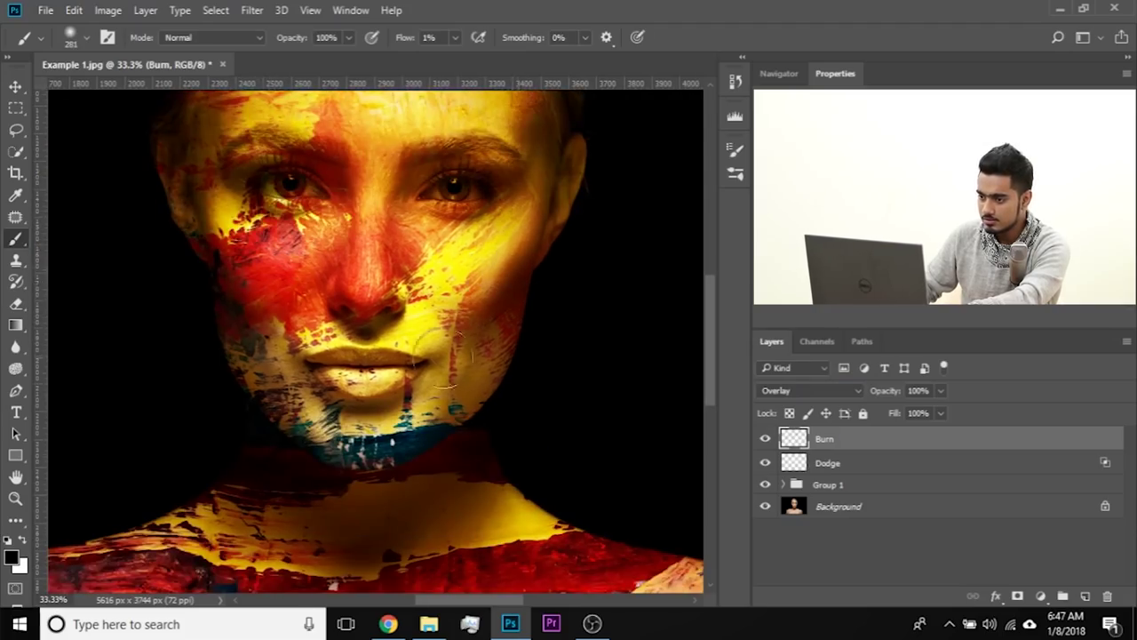
left_click_drag(321, 388, 346, 276)
mouse_move(288, 381)
left_mouse_down()
mouse_move(301, 349)
mouse_move(385, 384)
mouse_move(454, 364)
left_mouse_up()
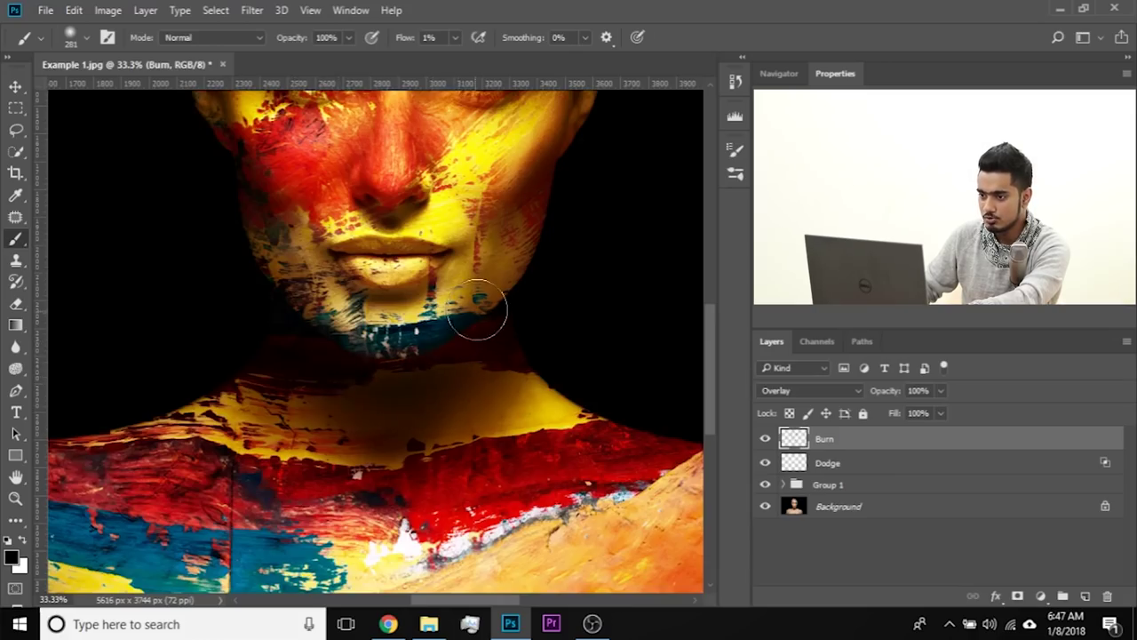
- Darken the arm and chest edges on the Burn layer with a black brush of about 383 px and check the whole portrait
left_click_drag(258, 384, 497, 199)
left_click_drag(268, 510, 259, 454)
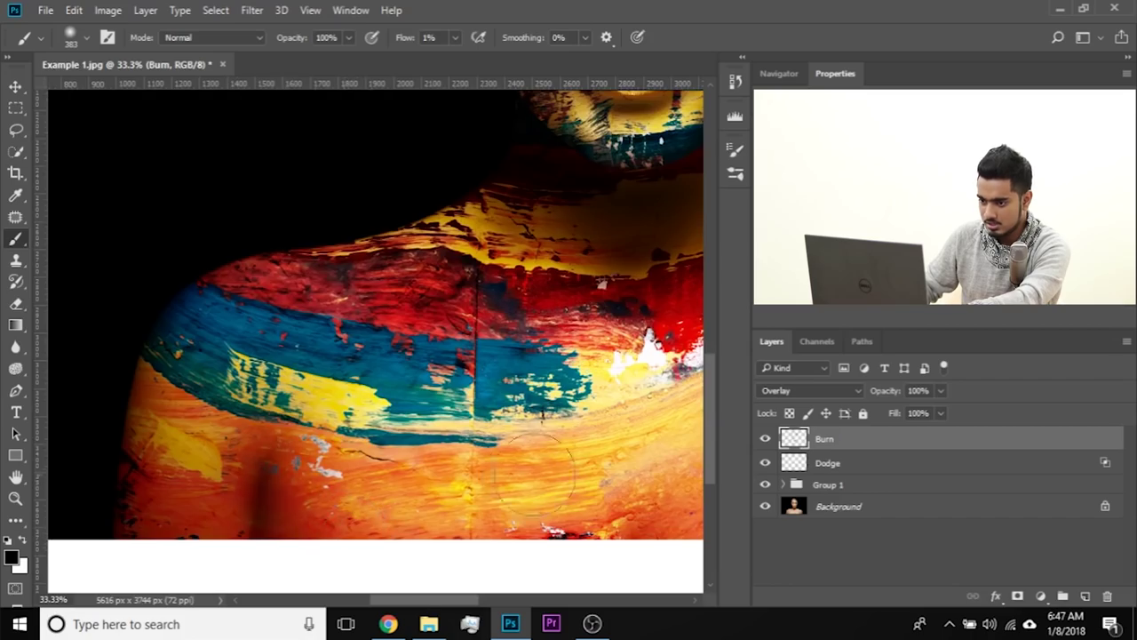
left_click_drag(622, 460, 471, 456)
mouse_move(480, 542)
left_mouse_down()
mouse_move(470, 490)
mouse_move(498, 493)
mouse_move(486, 427)
mouse_move(500, 551)
left_mouse_up()
key("ctrl+minus")
key("ctrl+minus")
key("ctrl+minus")
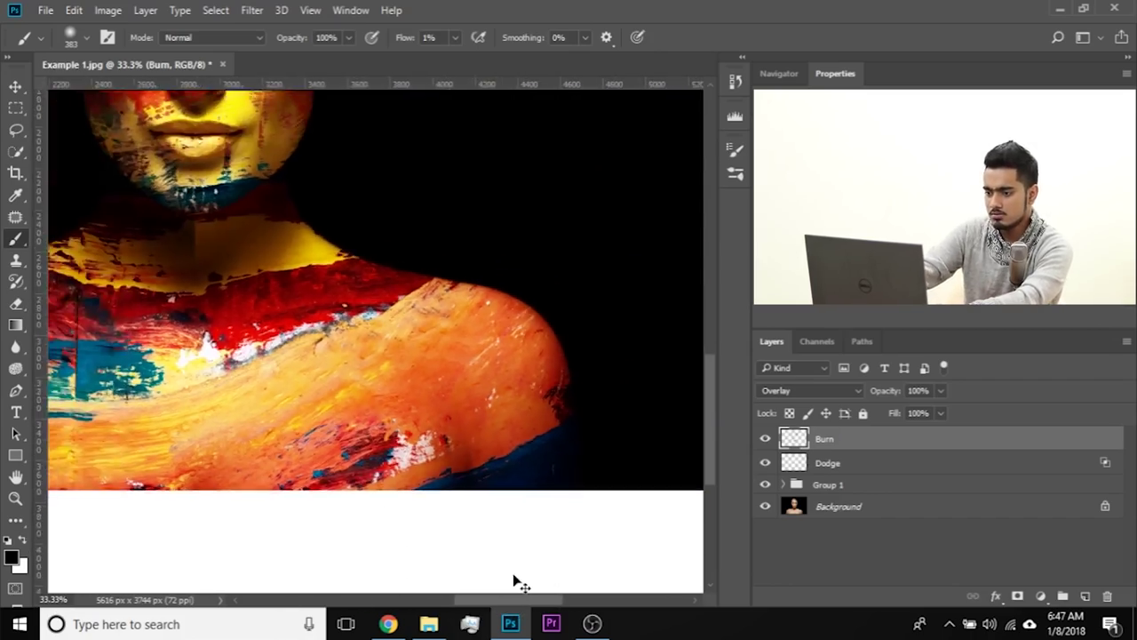
key("ctrl+plus")
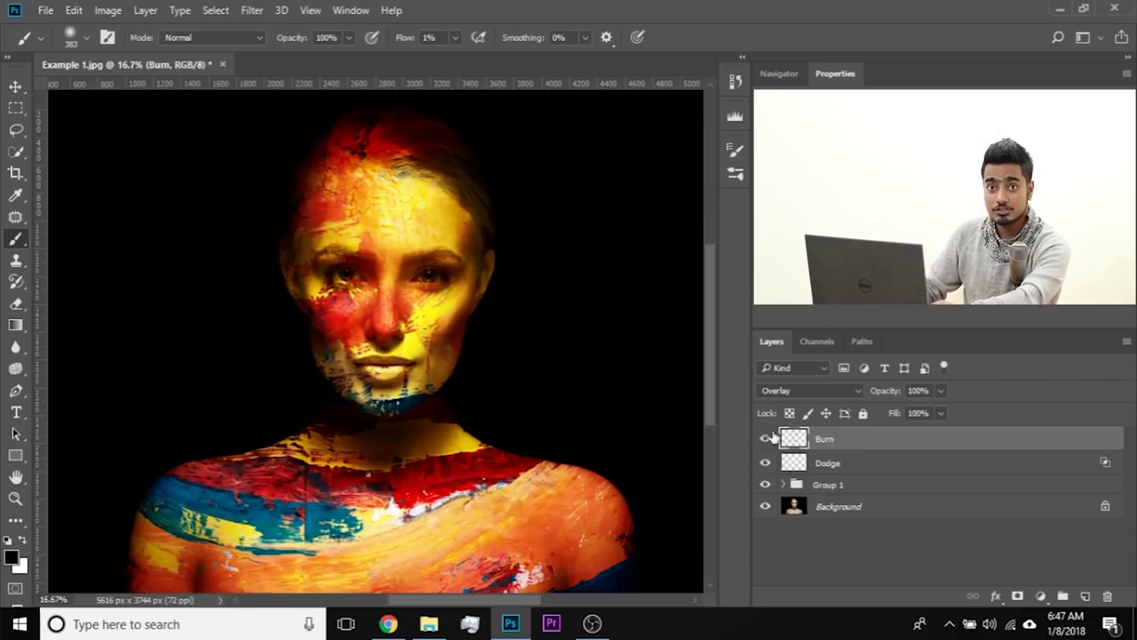
- Set the Burn layer's opacity to 65%
left_click(940, 390)
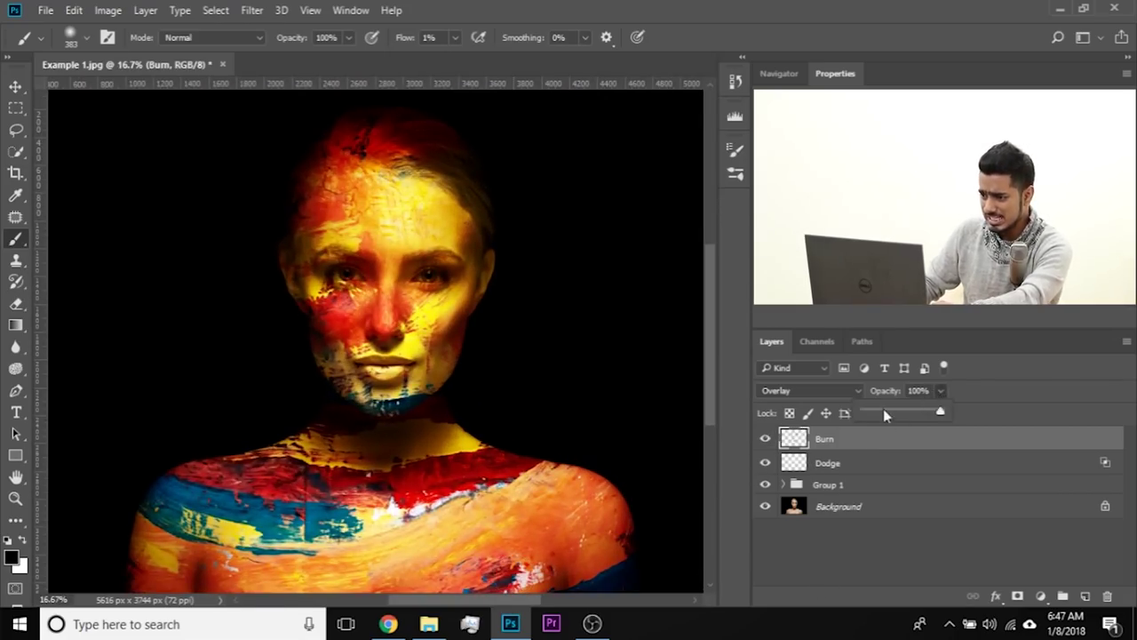
left_click(879, 412)
left_click_drag(896, 413, 915, 410)
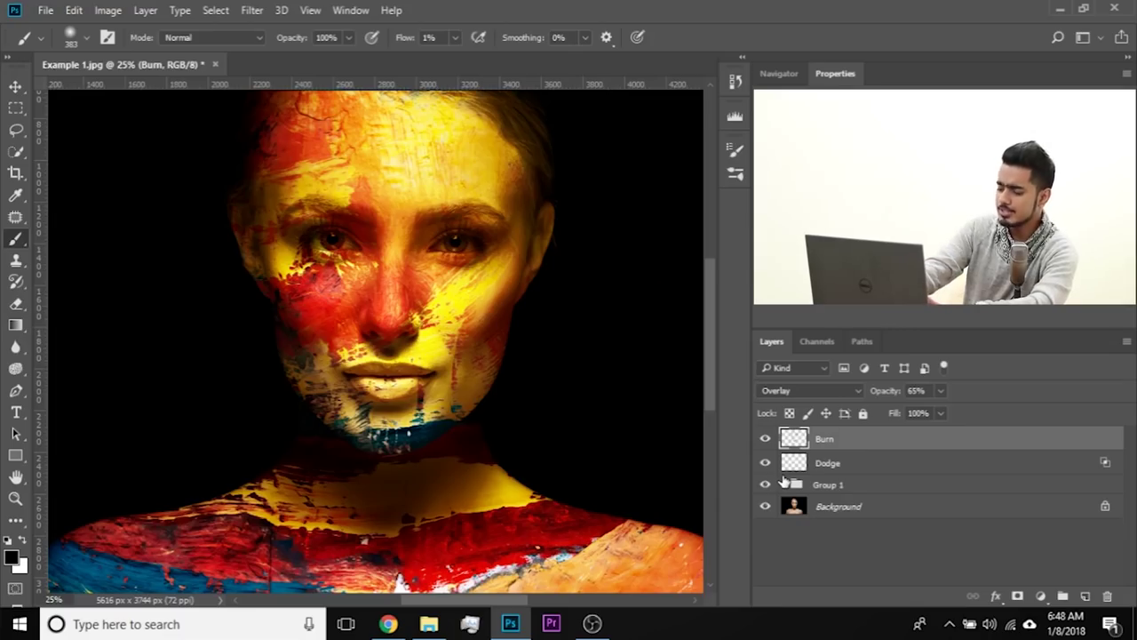
- Darken the shadow around the nostril and below the nose on the Burn layer with a small black brush of about 61 px at 1% flow
key("ctrl+plus")
key("ctrl+plus")
key("ctrl+plus")
key("ctrl+plus")
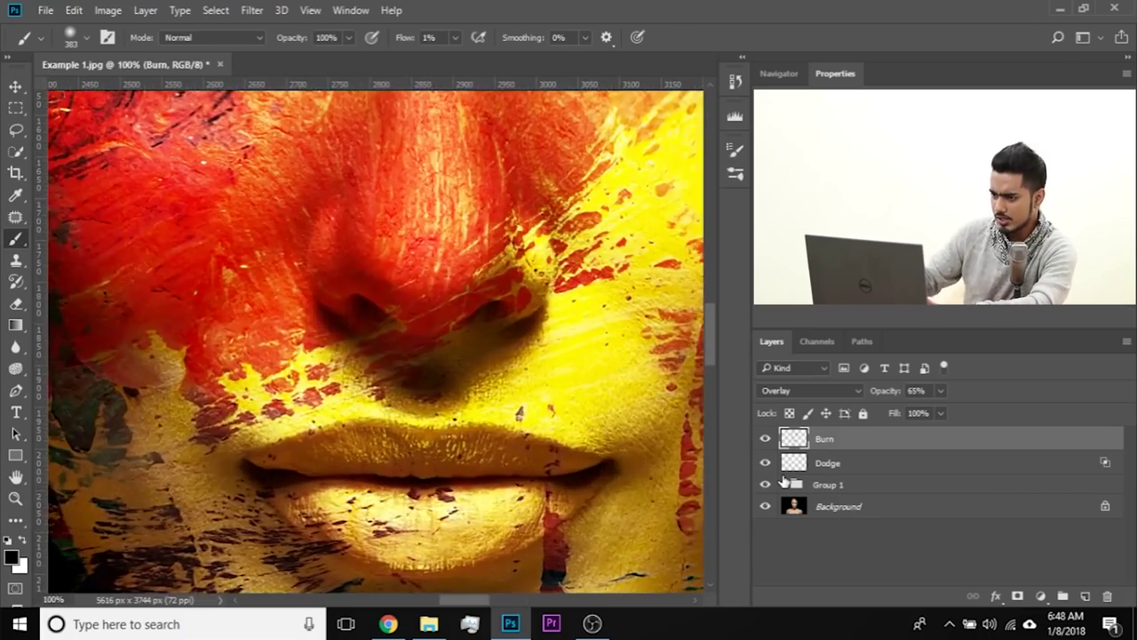
left_click_drag(464, 371, 393, 444)
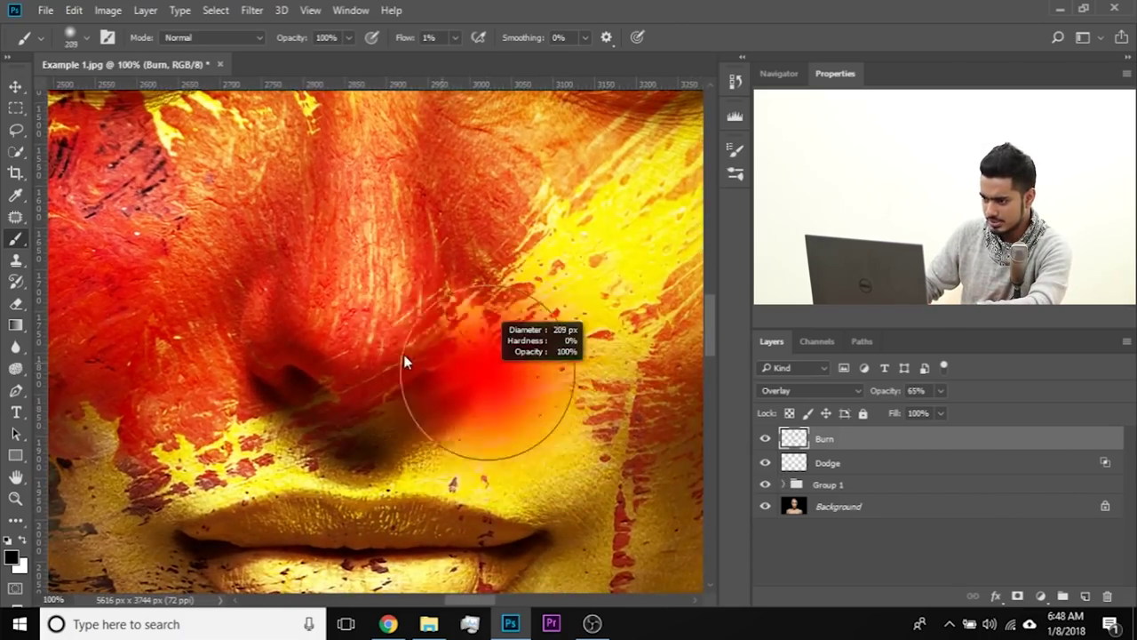
left_click_drag(426, 347, 401, 347)
right_click(516, 357)
left_click_drag(506, 337, 491, 336)
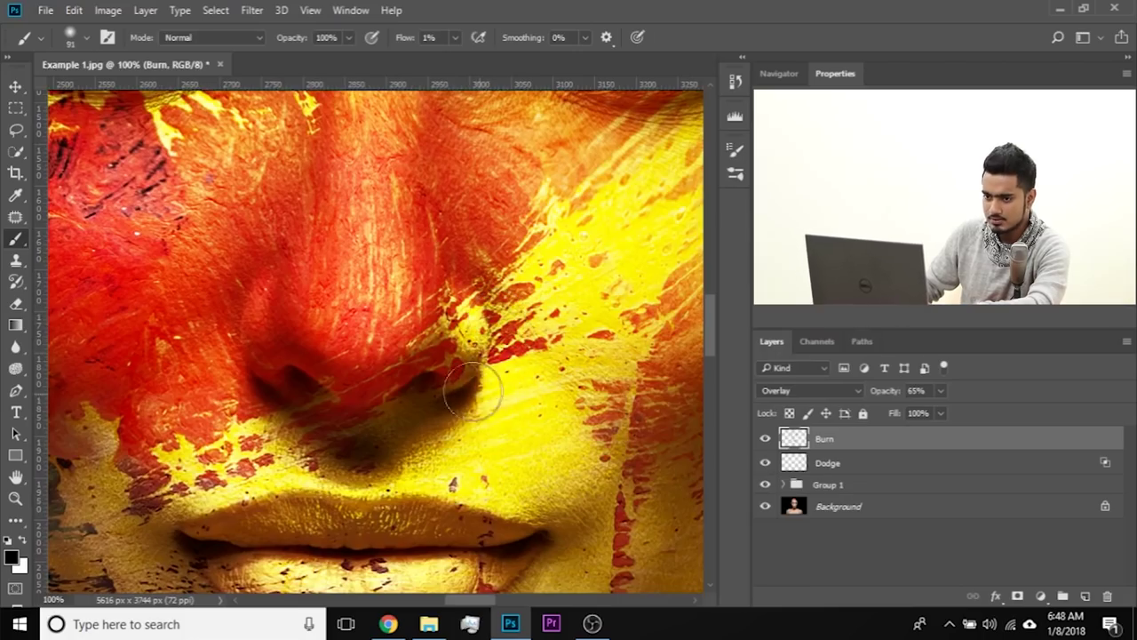
left_click_drag(502, 382, 491, 384)
left_click_drag(406, 426, 380, 474)
mouse_move(408, 433)
left_mouse_down()
mouse_move(390, 432)
mouse_move(425, 421)
left_mouse_up()
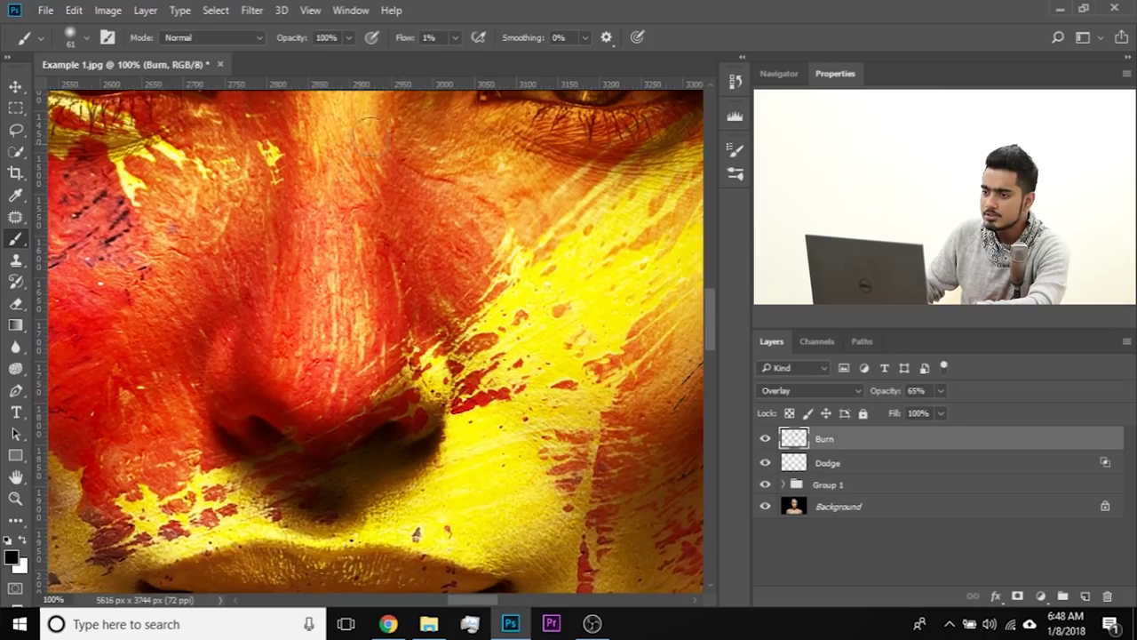
- Set the brush flow to 4% and the Burn layer's opacity to 100%, and deepen the shadow beneath the nose at about 77 px
type("4")
key("Return")
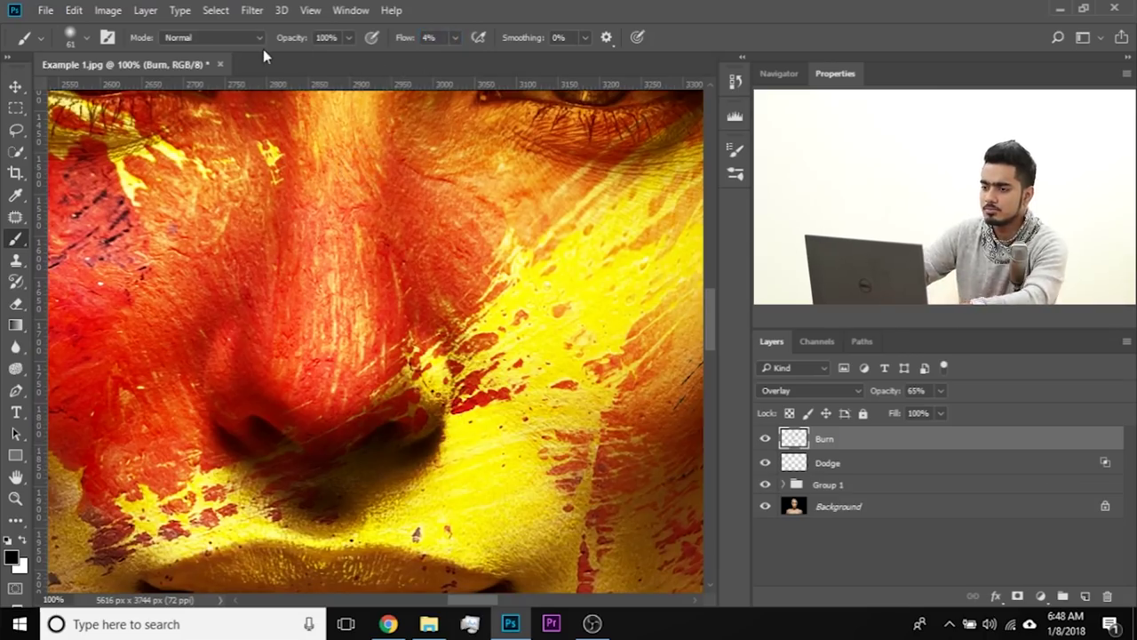
left_click_drag(435, 423, 415, 444)
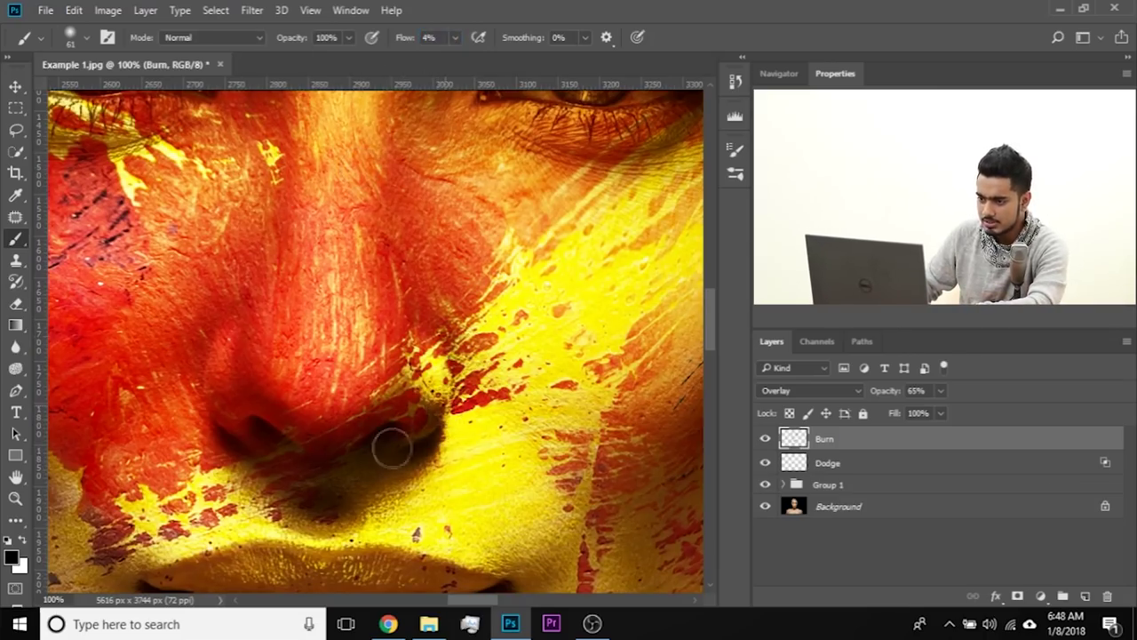
left_click(940, 390)
left_click_drag(950, 410, 970, 410)
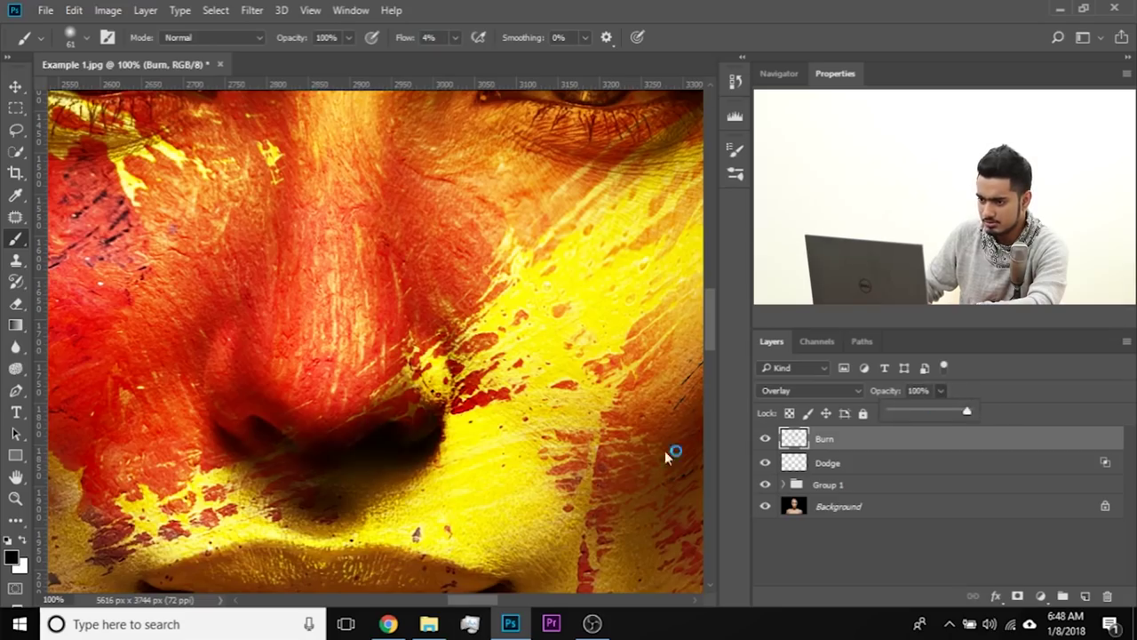
right_click(412, 448, "alt")
left_click_drag(420, 461, 263, 430)
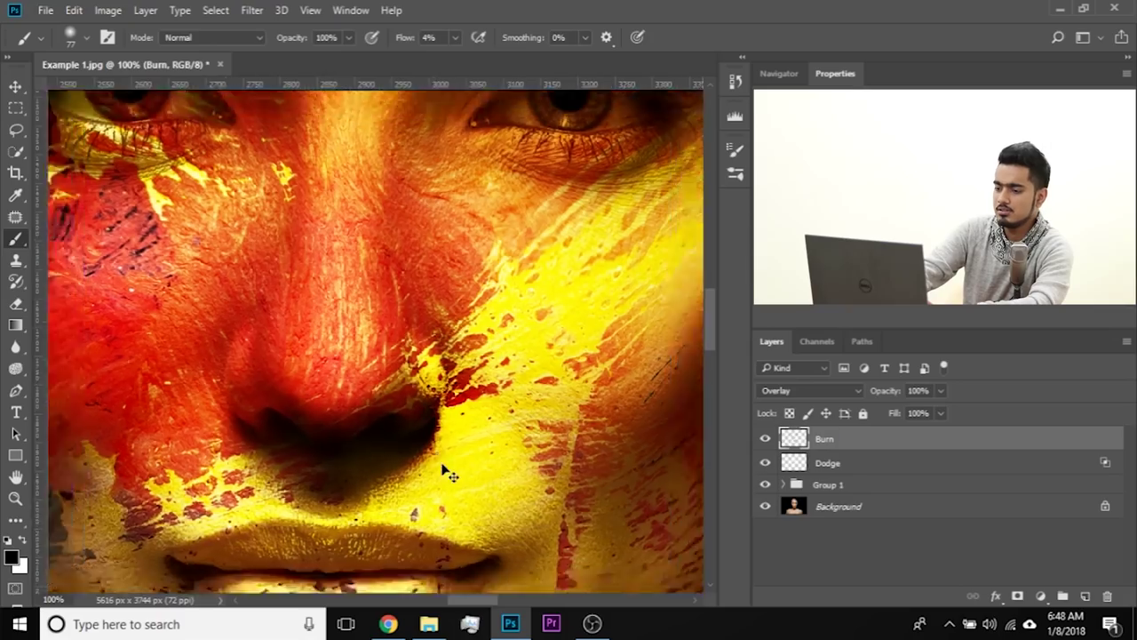
- Check the nose shadow on the whole face and set the Burn layer's opacity to 65%
key("ctrl+minus")
key("ctrl+minus")
key("ctrl+minus")
key("ctrl+minus")
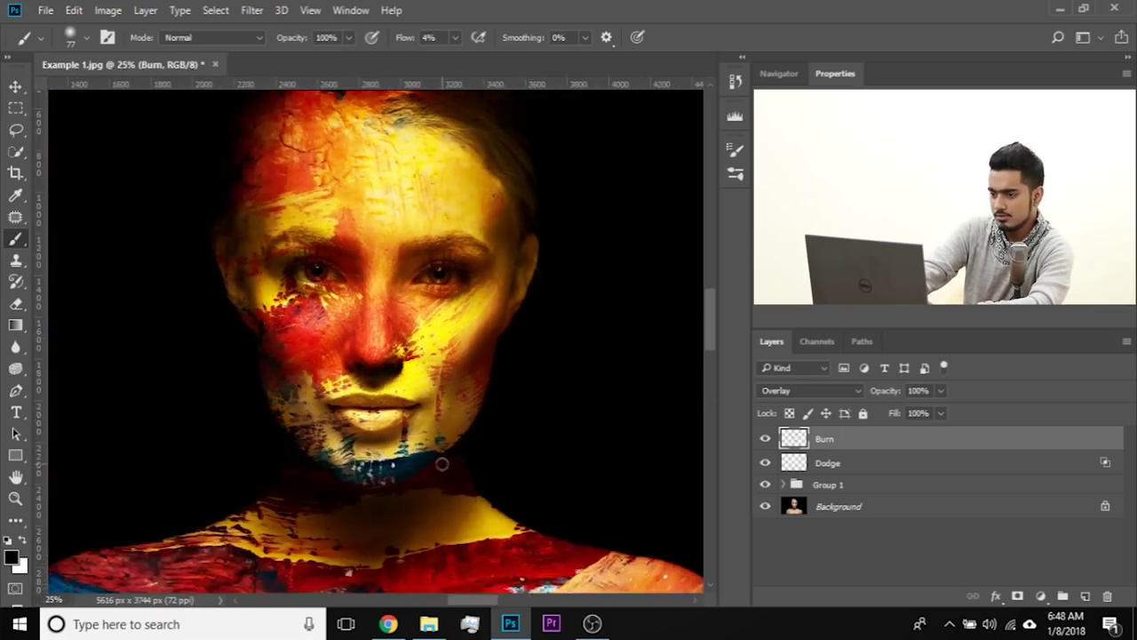
key("ctrl+plus")
key("ctrl+plus")
key("ctrl+plus")
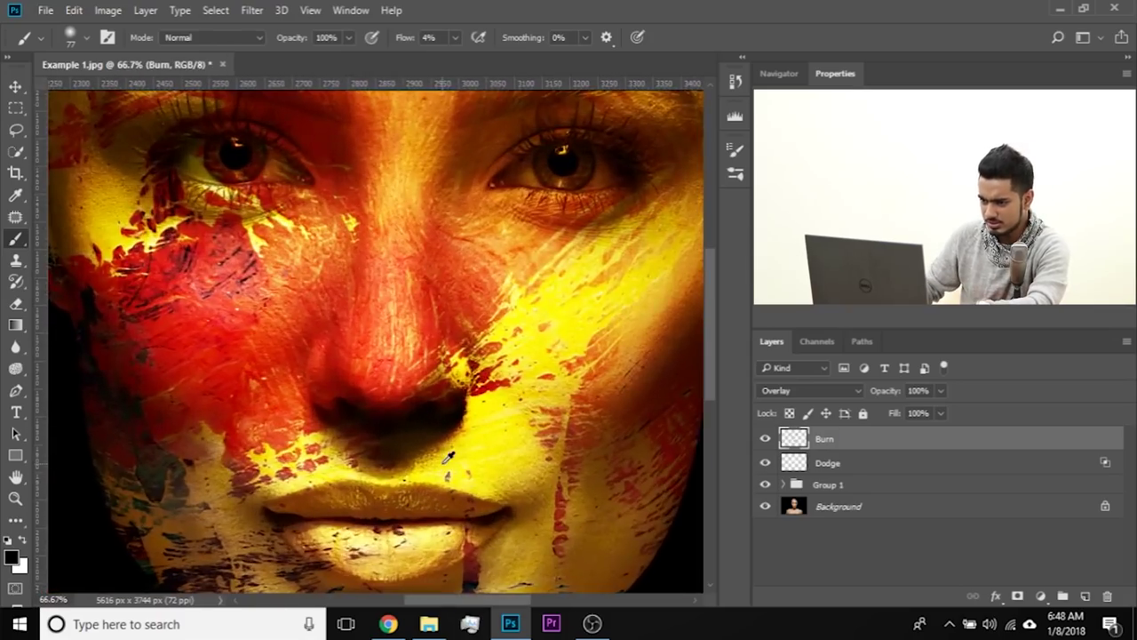
key("6")
key("5")
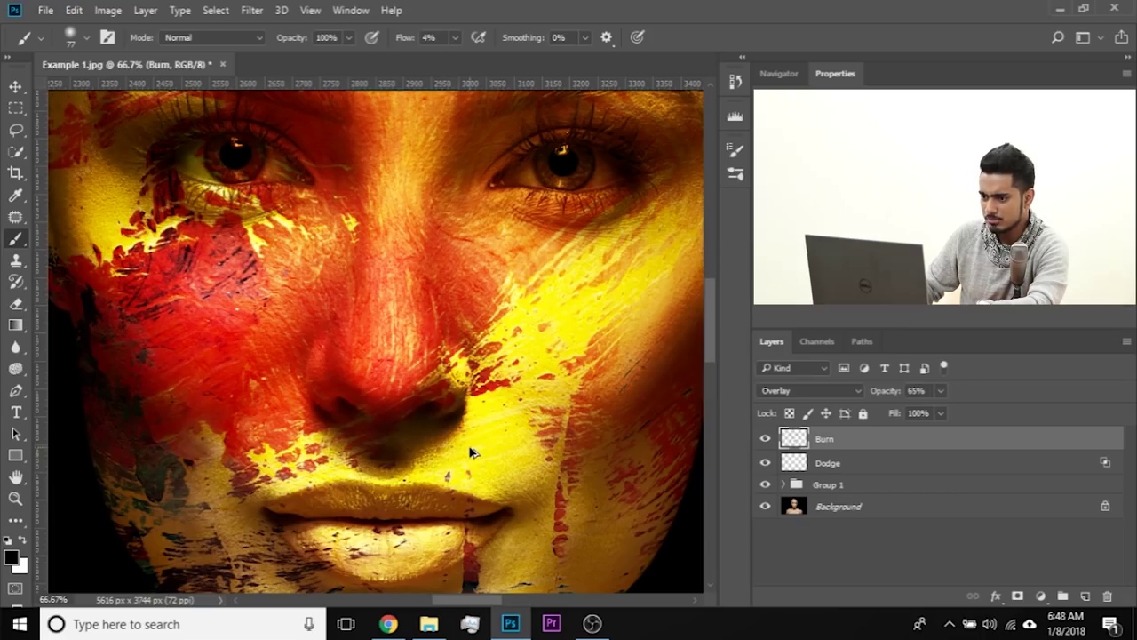
- Add a new layer above the Burn layer and set its blend mode to Overlay
left_click(1084, 596)
left_click(801, 391)
left_click(804, 221)
- Paint black over the nostrils and beneath the nose on the new layer with a 77 px brush at 3% flow
key("ctrl+1")
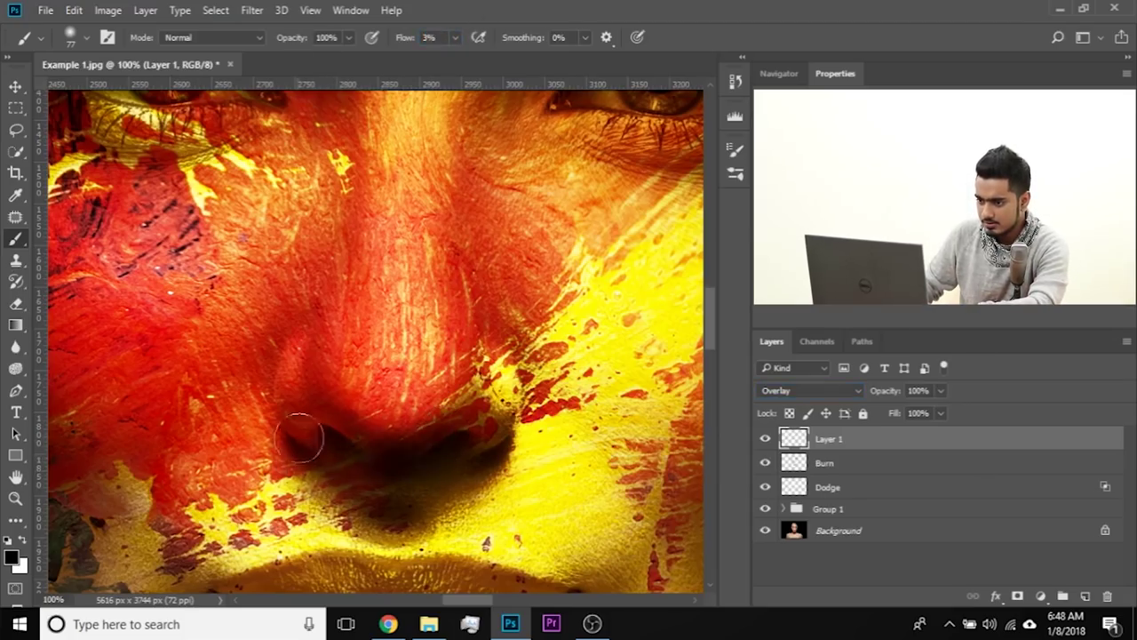
left_click_drag(299, 438, 338, 433)
left_click_drag(493, 423, 478, 452)
mouse_move(526, 365)
left_mouse_down()
mouse_move(534, 418)
mouse_move(496, 502)
mouse_move(396, 515)
left_mouse_up()
- Compare the portrait with and without the new shading layer at different view scales
key("ctrl+minus")
key("ctrl+minus")
key("ctrl+minus")
key("ctrl+minus")
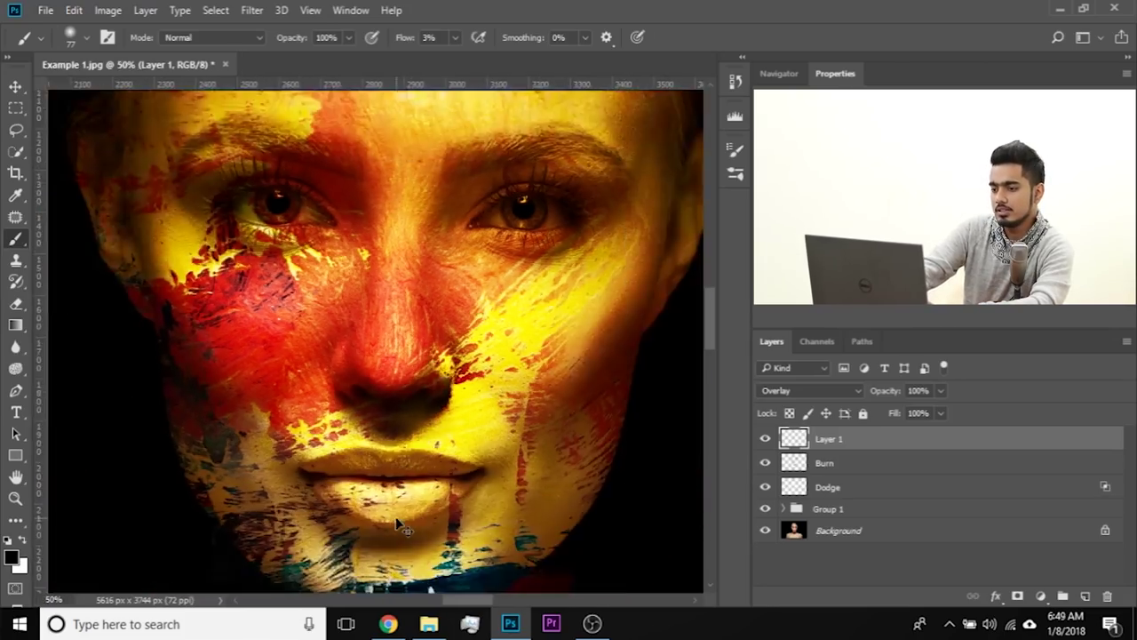
left_click(765, 439)
left_click(765, 439)
left_click(765, 439)
left_click(764, 438)
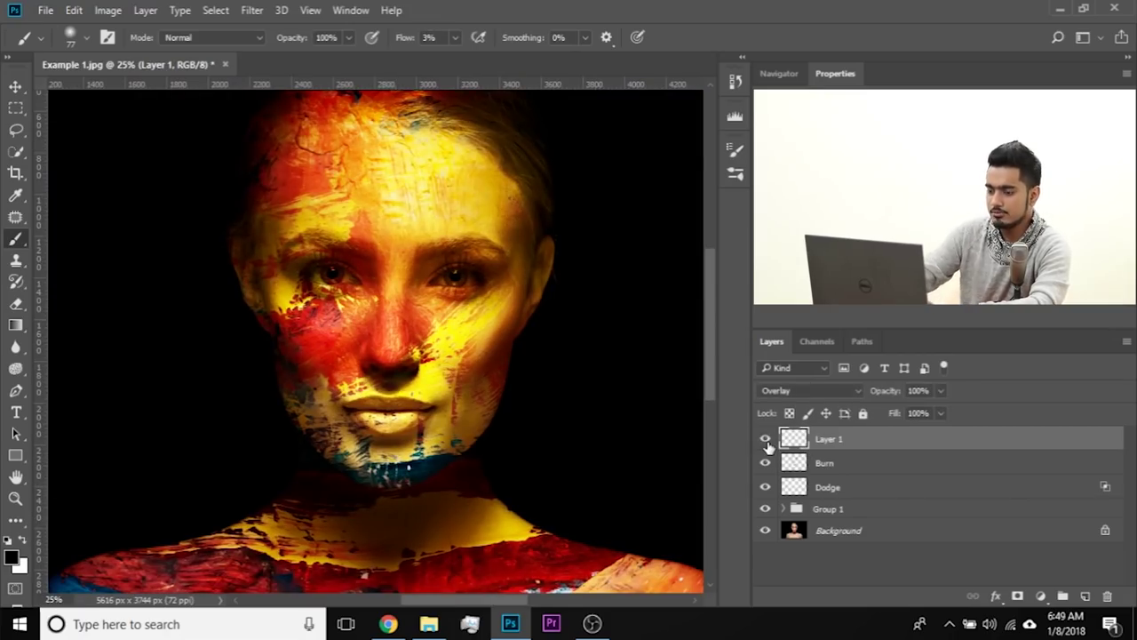
key("ctrl+minus")
key("ctrl+plus")
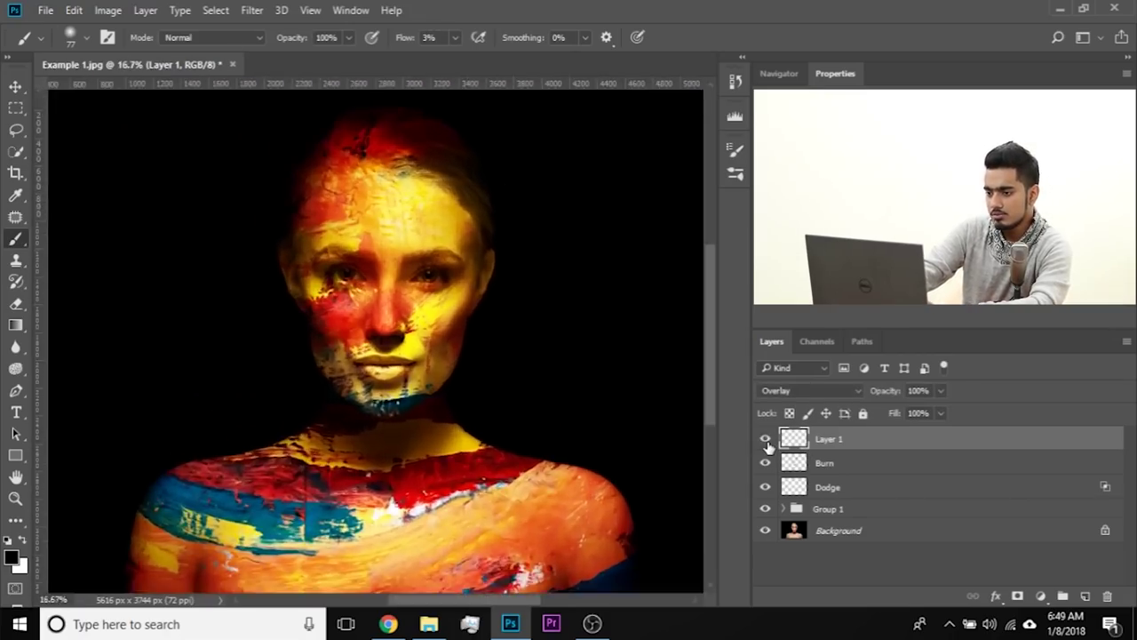
key("ctrl+minus")
key("ctrl+plus")
key("ctrl+plus")
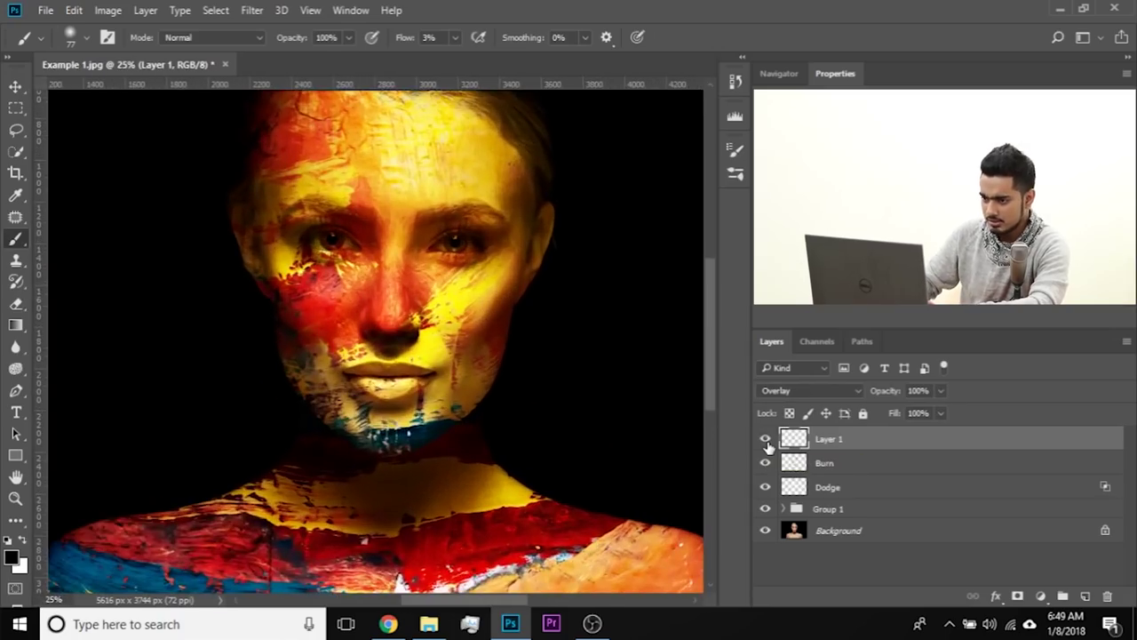
- Set the opacity of the new shading layer to 35%
left_click(940, 390)
left_click_drag(902, 407, 740, 421)
type("35")
key("Return")
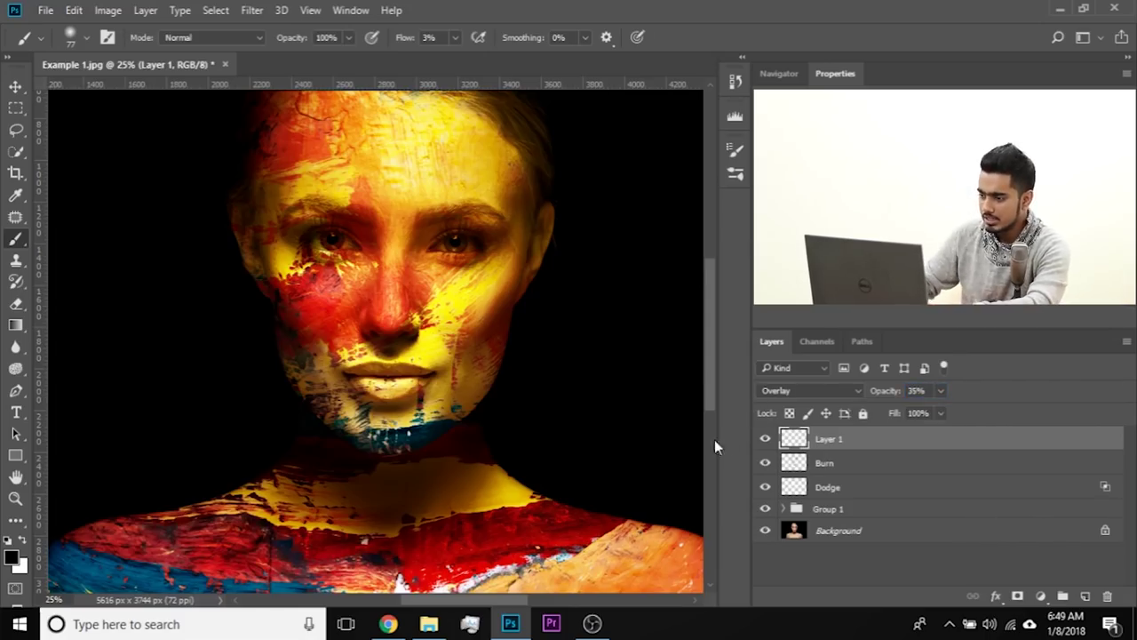
left_click(853, 458, "shift")
left_click(856, 487, "shift")
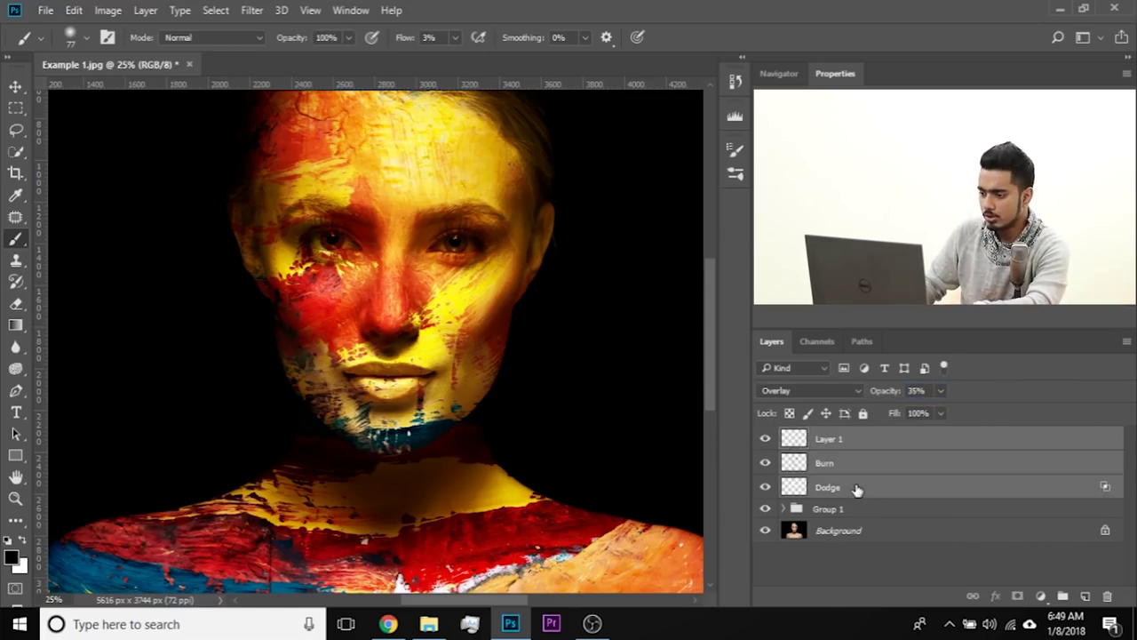
left_click(853, 439)
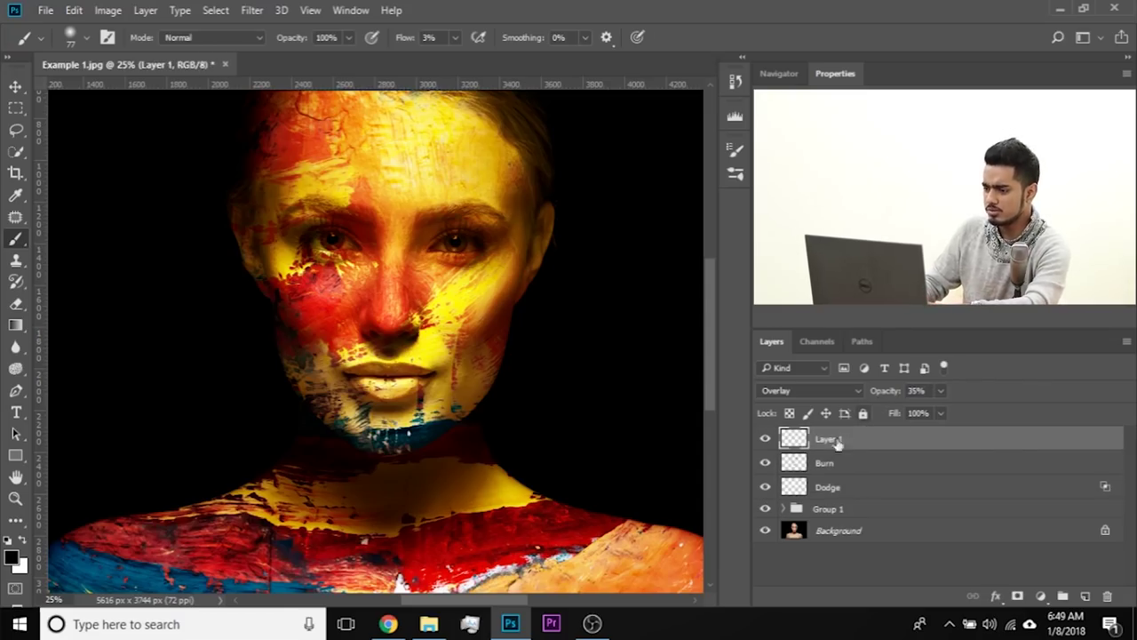
left_click(838, 495, "shift")
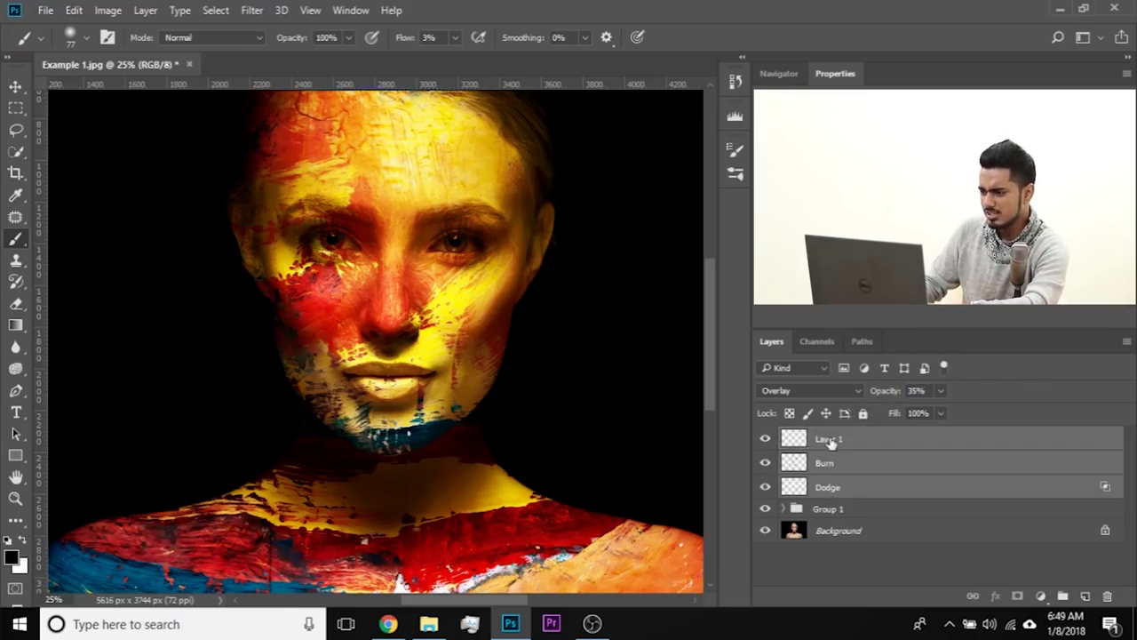
- Rename the new shading layer above Burn as Burn 2
double_click(831, 439)
type("Burn 2")
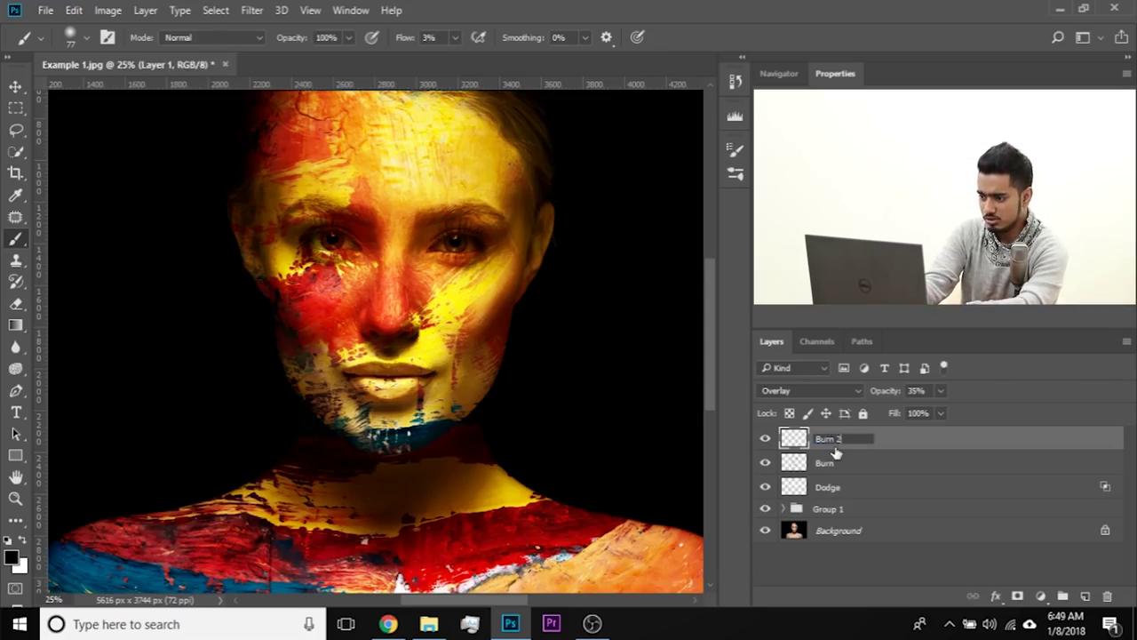
key("Return")
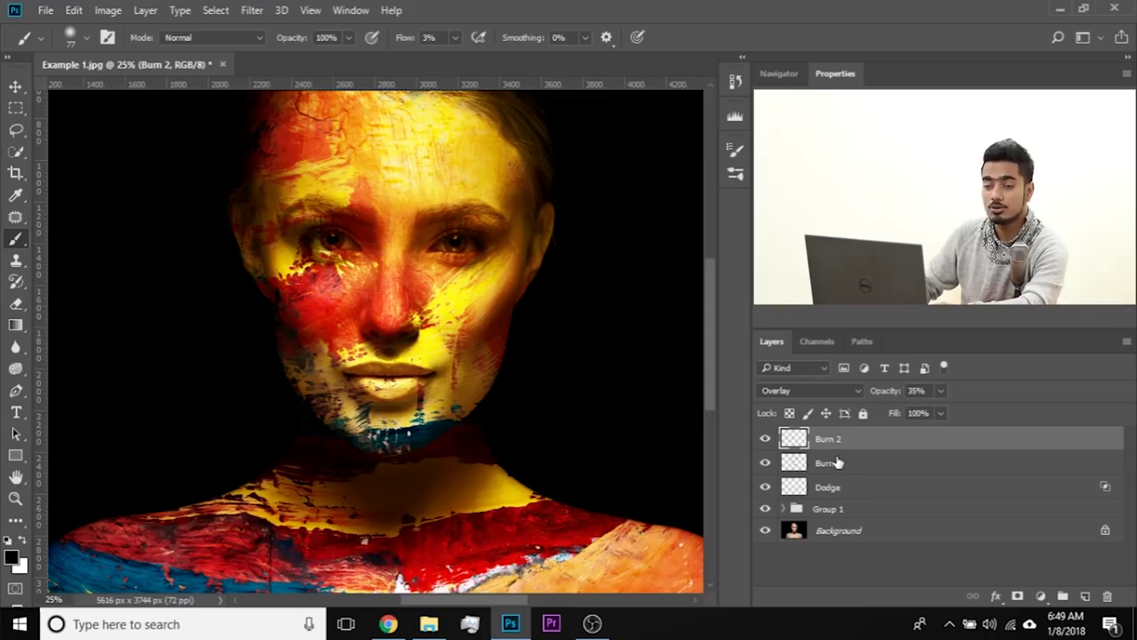
- Group the Burn 2, Burn and Dodge layers and compare the portrait with and without the group
left_click(846, 488, "shift")
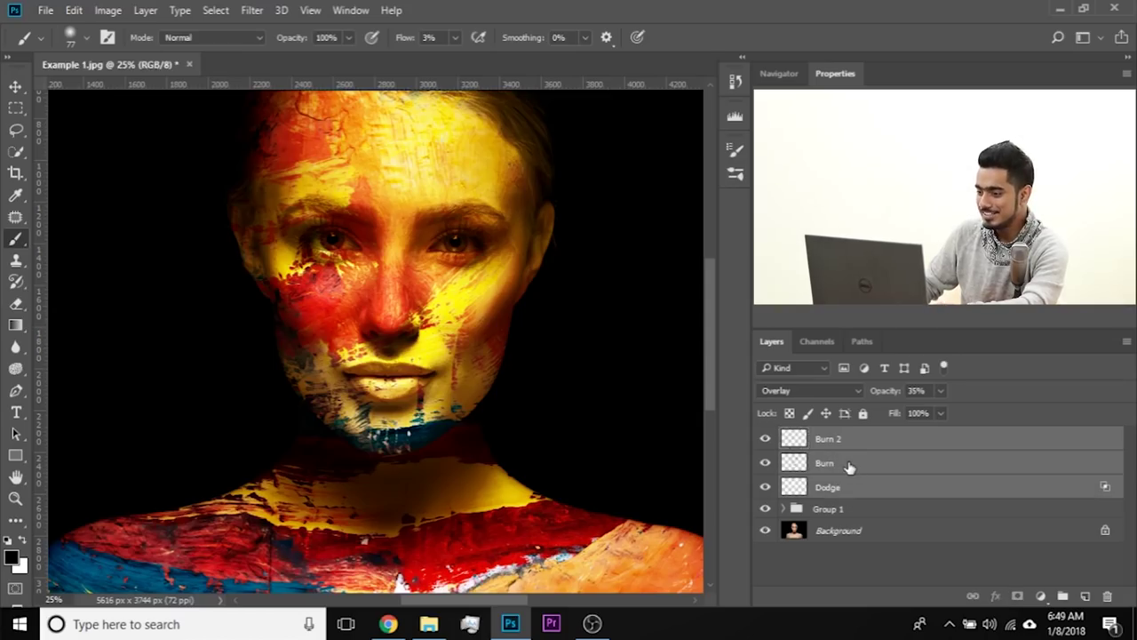
key("ctrl+g")
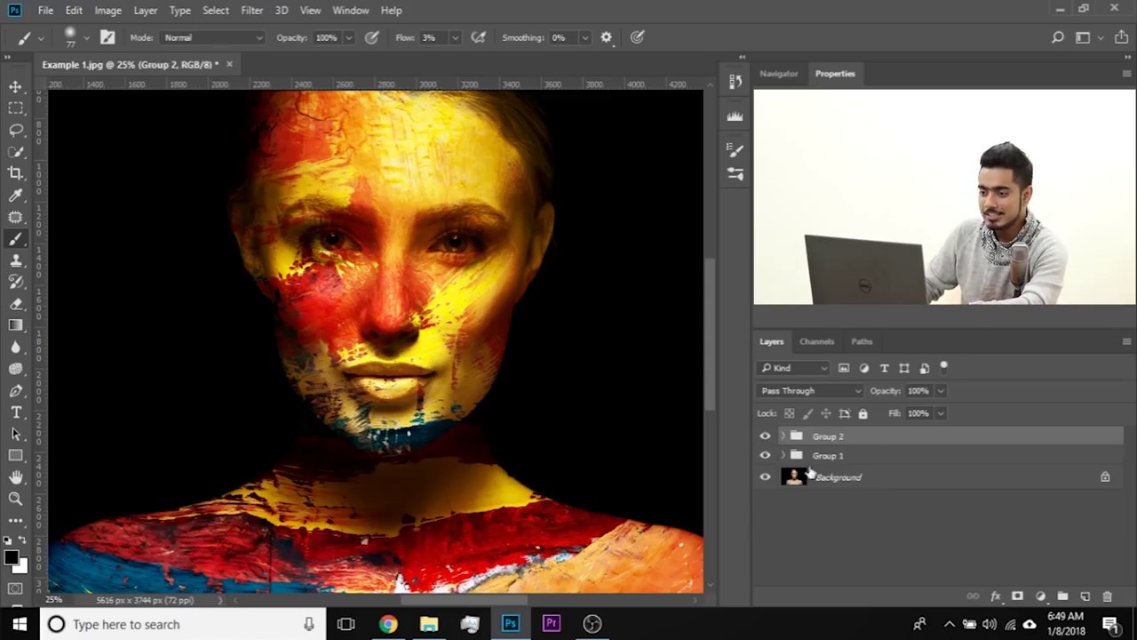
left_click(765, 436)
left_click(765, 437)
left_click(764, 437)
left_click(764, 437)
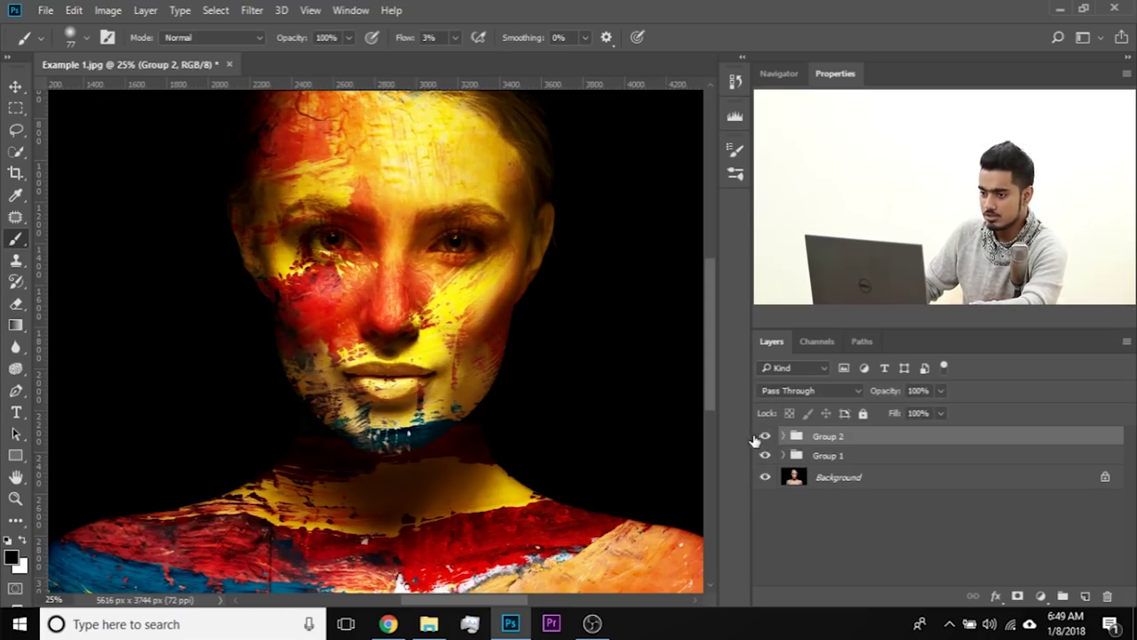
- Duplicate the Dark texture layer from Group 1 and move the copy above all groups in the layer stack
left_click(782, 455)
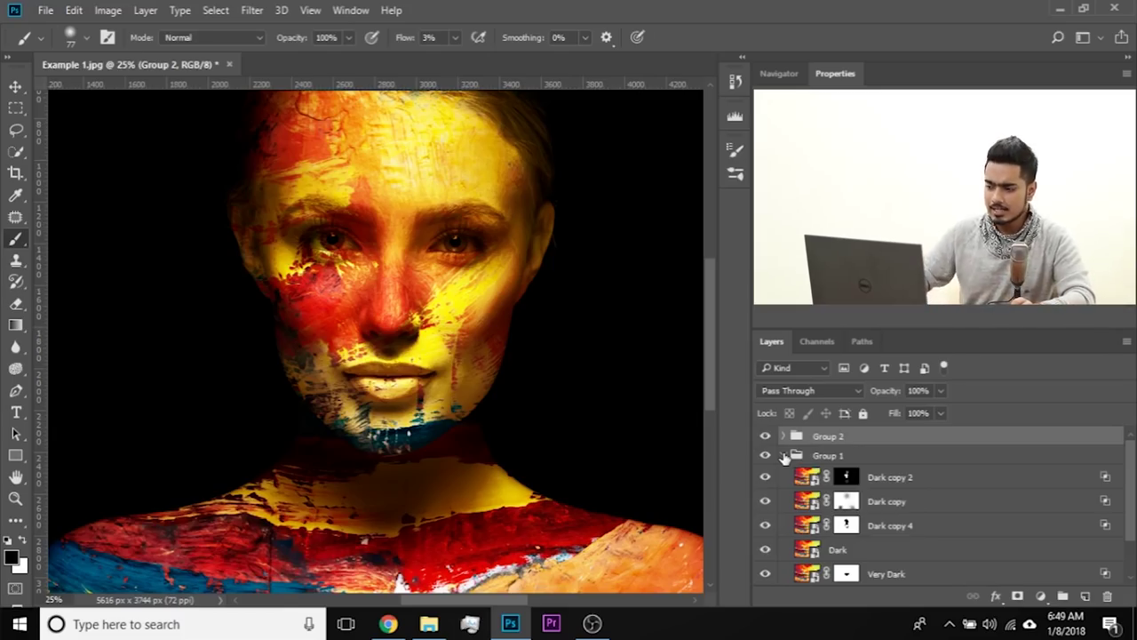
scroll(894, 522, "down", 1)
left_click(875, 529)
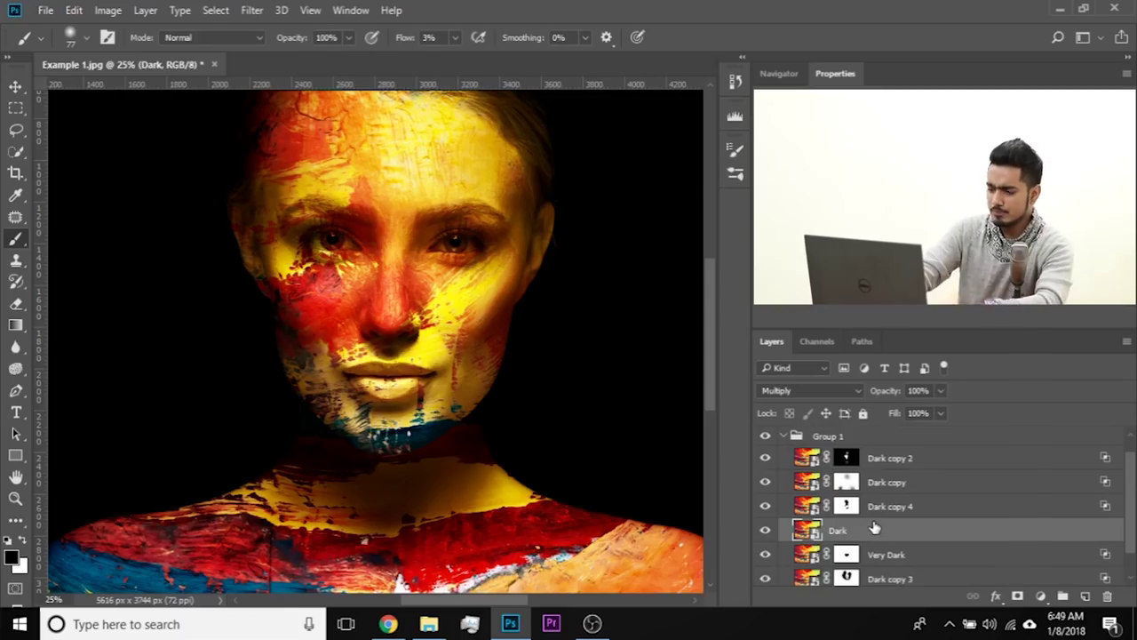
key("j")
scroll(880, 538, "down", 1)
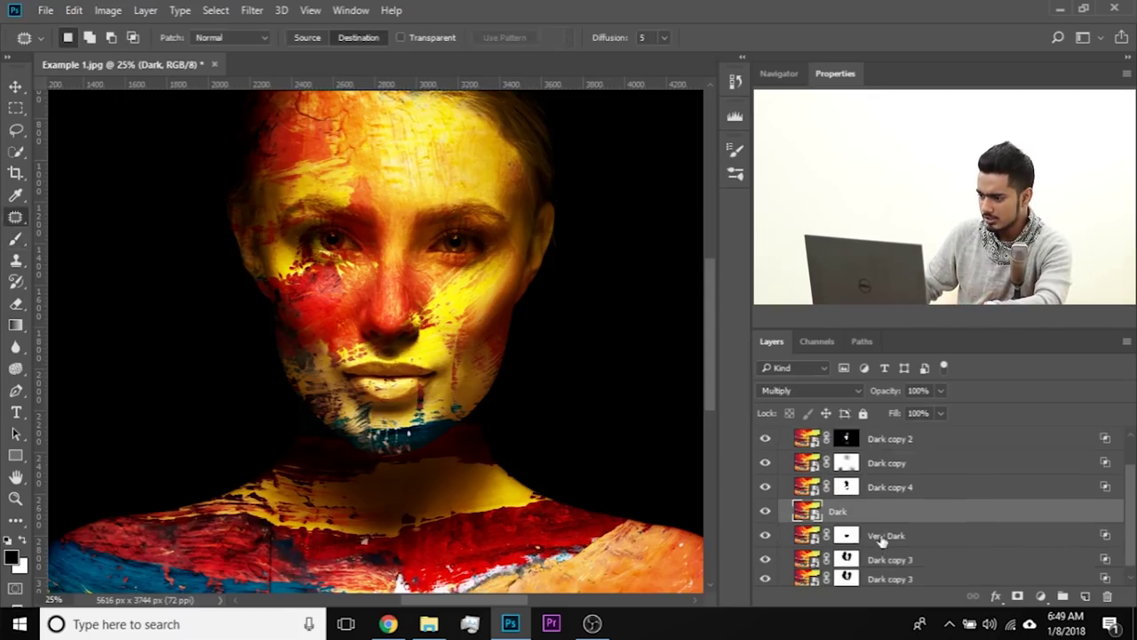
scroll(866, 539, "up", 1)
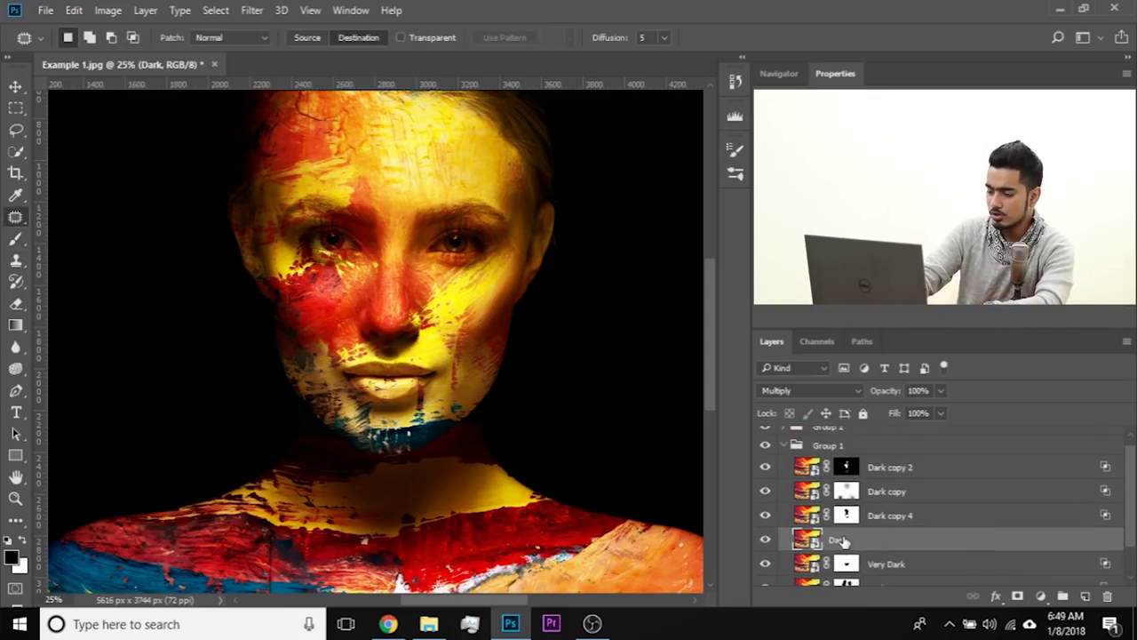
key("ctrl+j")
left_click_drag(850, 542, 854, 433)
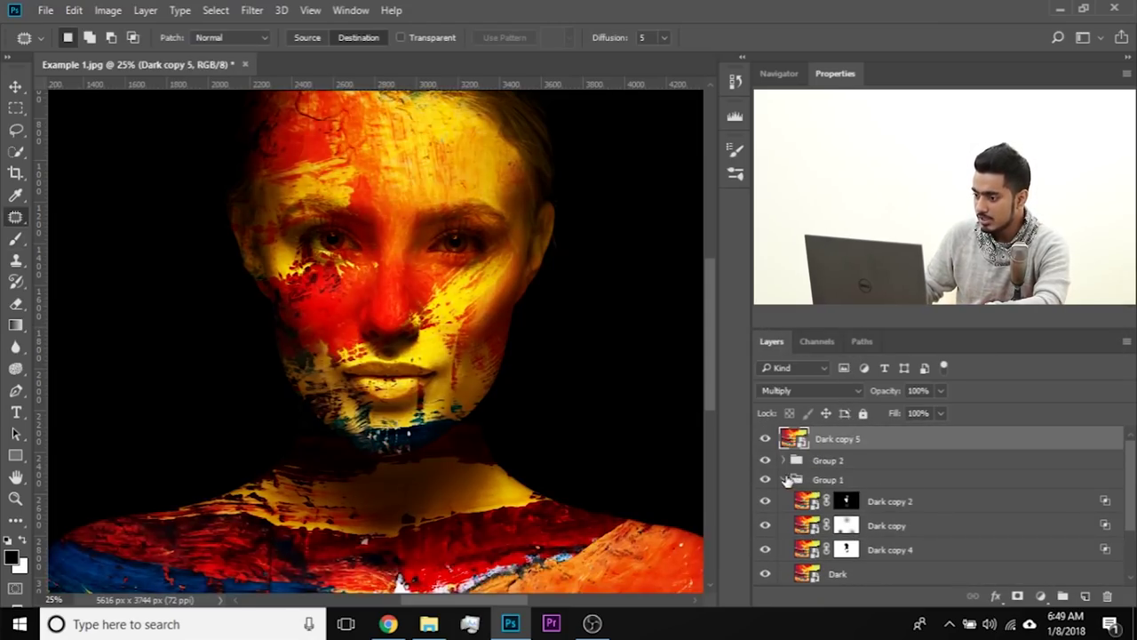
- Collapse Group 1 and set the duplicated texture layer's blend mode to Overlay
left_click(782, 480)
left_click(810, 391)
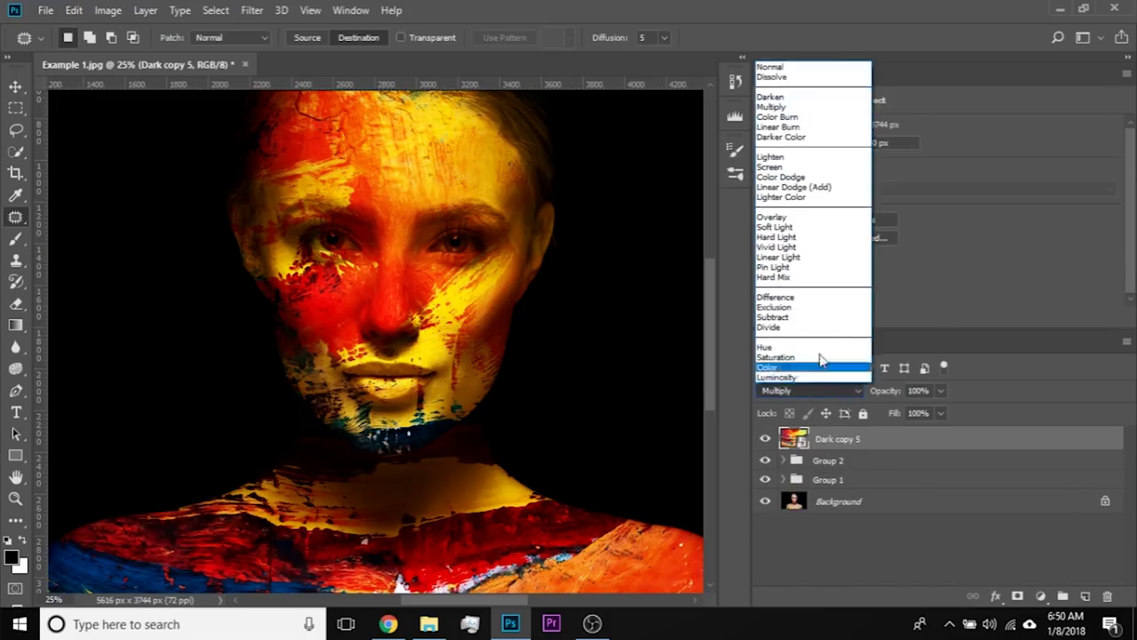
left_click(800, 217)
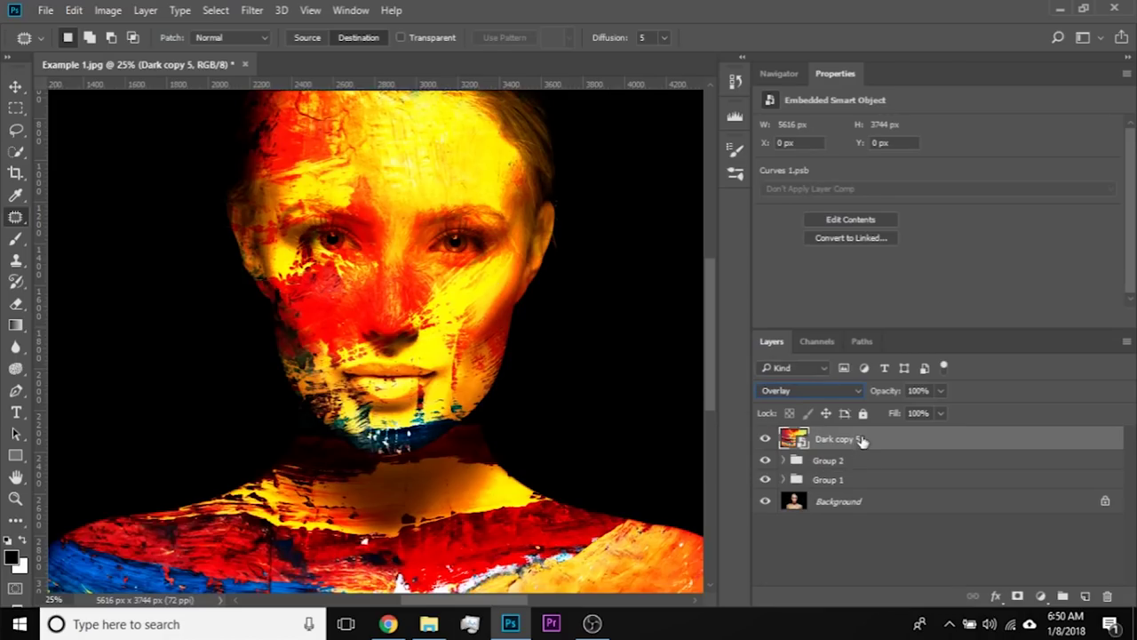
- Apply a High Pass filter to the Dark copy 5 layer with a radius of 1.7 pixels, checking the effect on the face
left_click(252, 10)
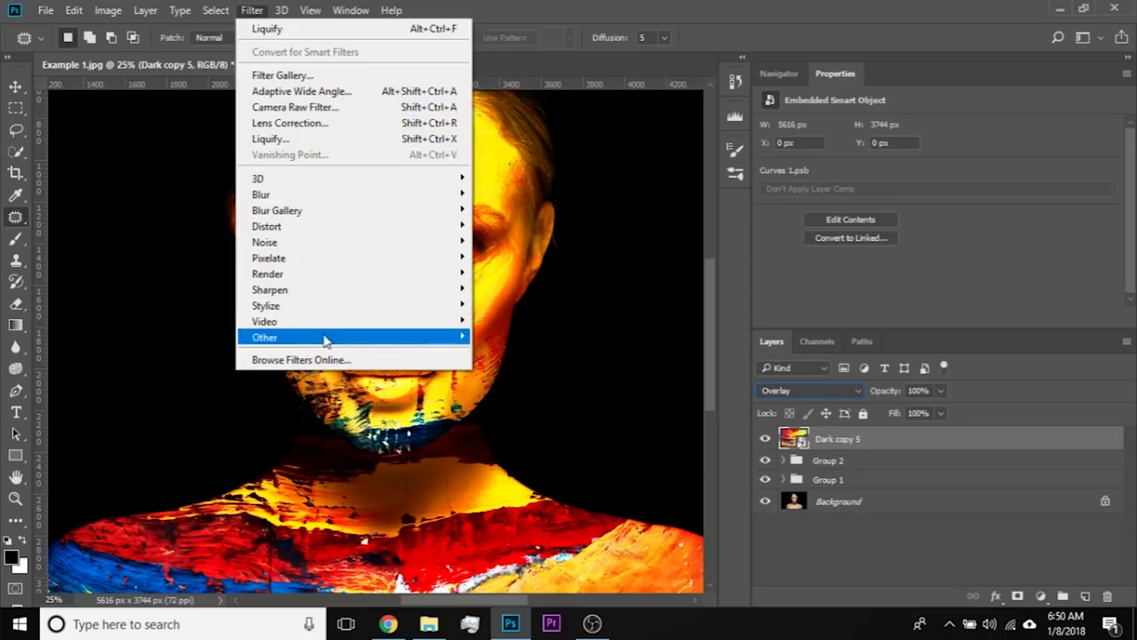
mouse_move(323, 340)
left_click(494, 354)
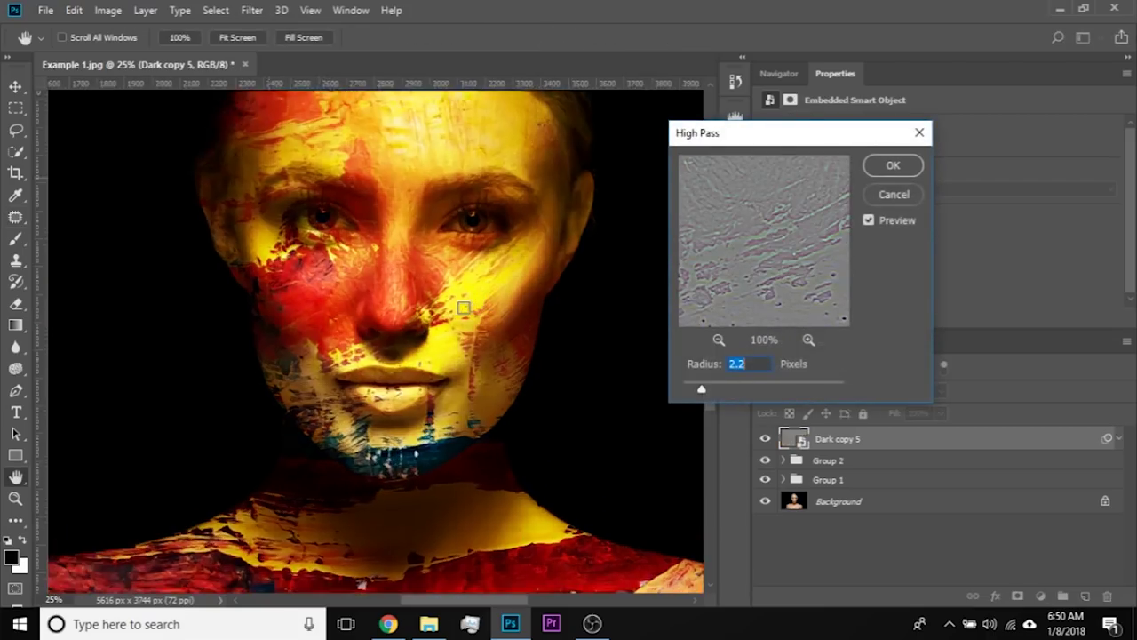
key("ctrl+plus")
key("ctrl+plus")
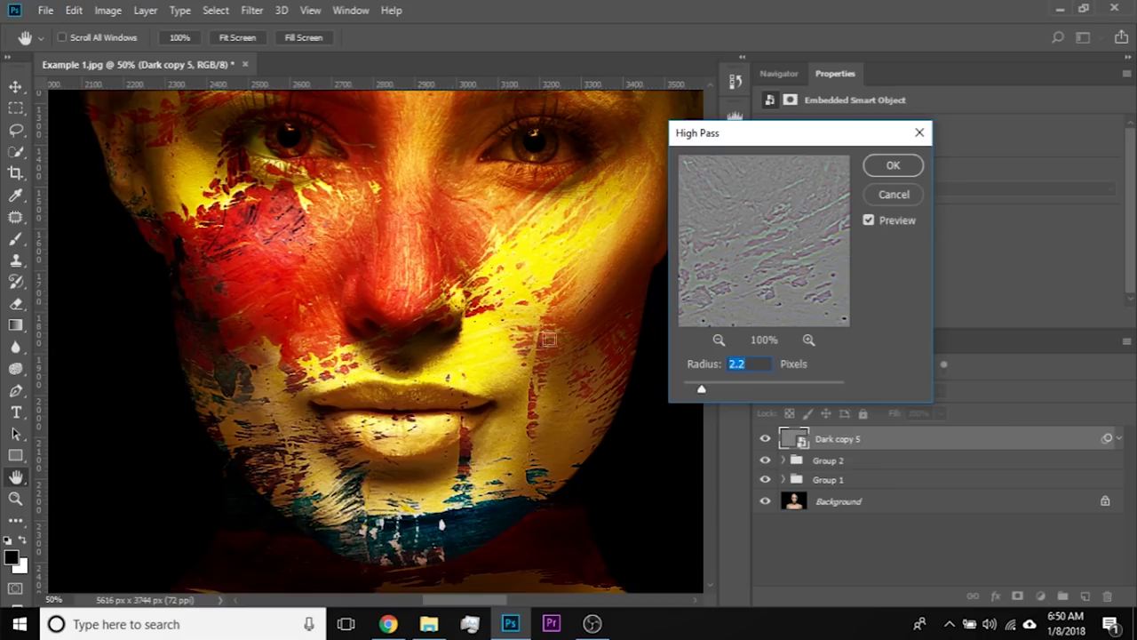
left_click_drag(712, 391, 685, 393)
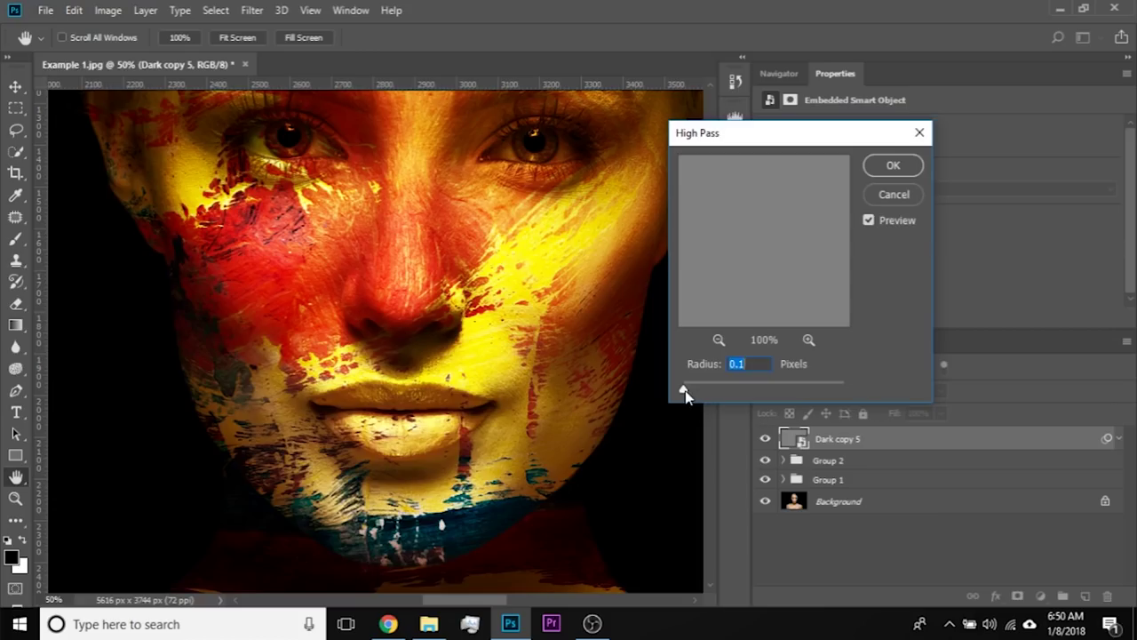
left_click_drag(688, 389, 701, 391)
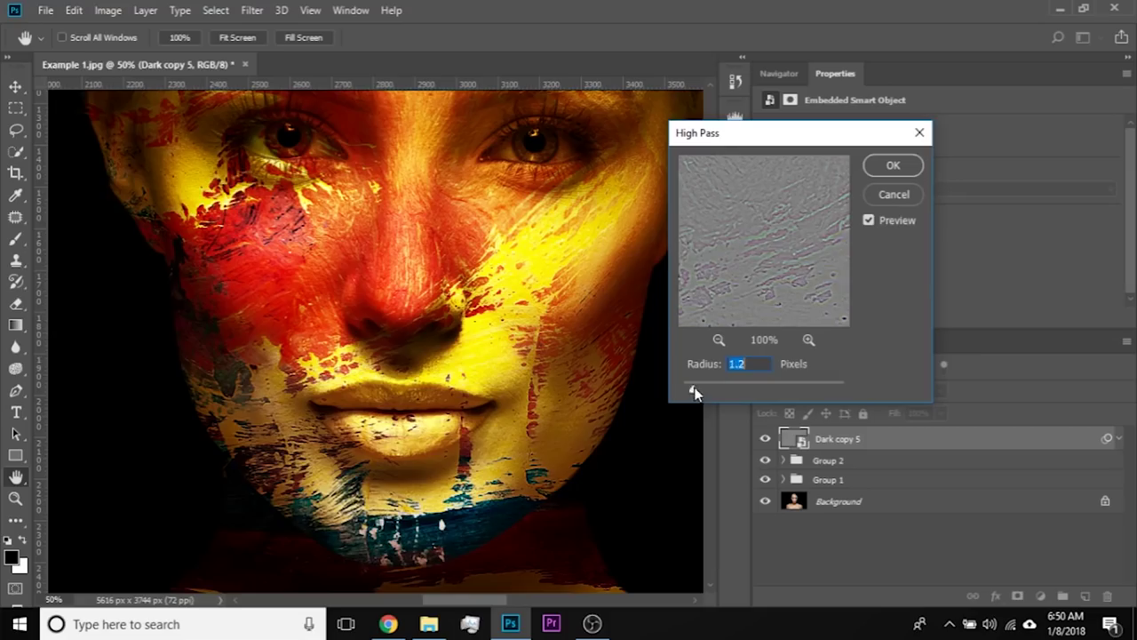
left_click(755, 388)
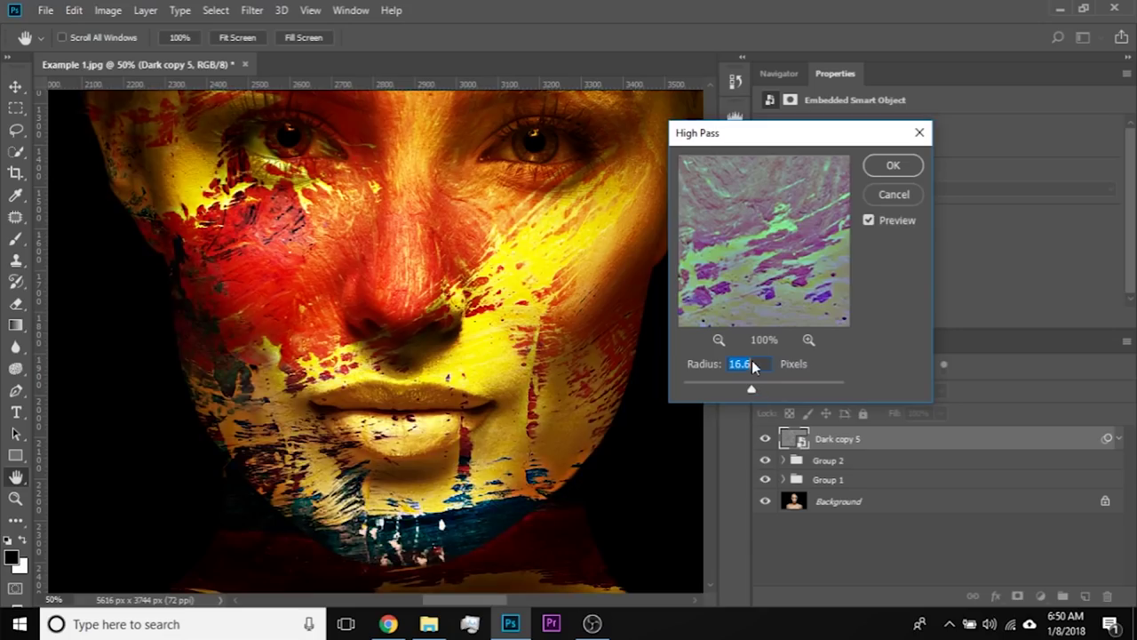
mouse_move(697, 388)
left_mouse_down()
mouse_move(731, 386)
mouse_move(685, 389)
mouse_move(695, 391)
left_mouse_up()
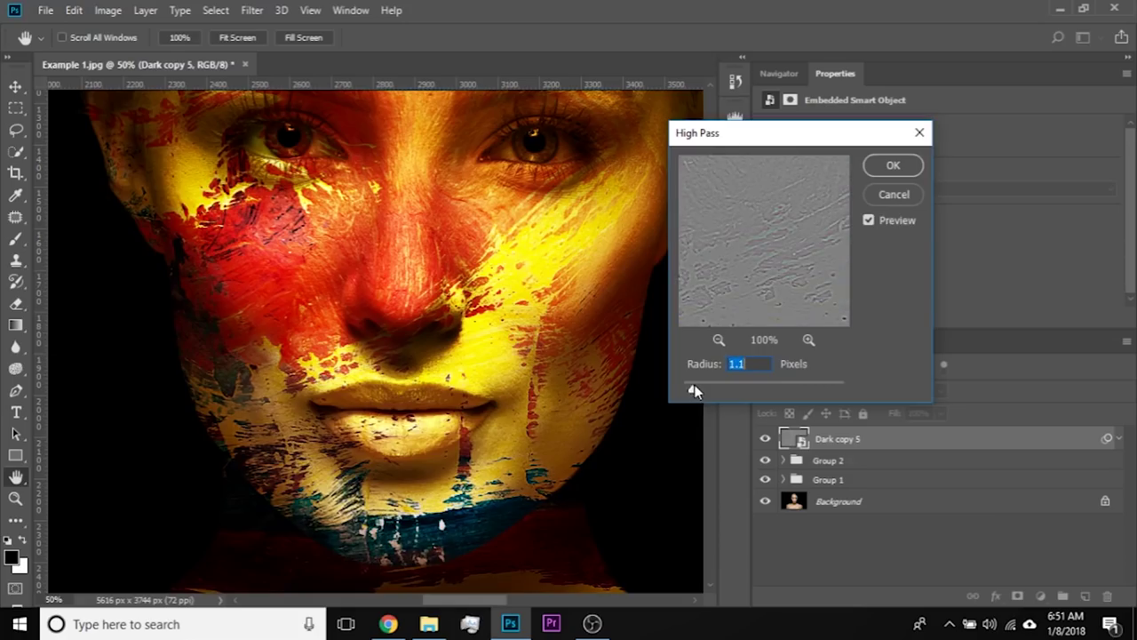
left_click(743, 389)
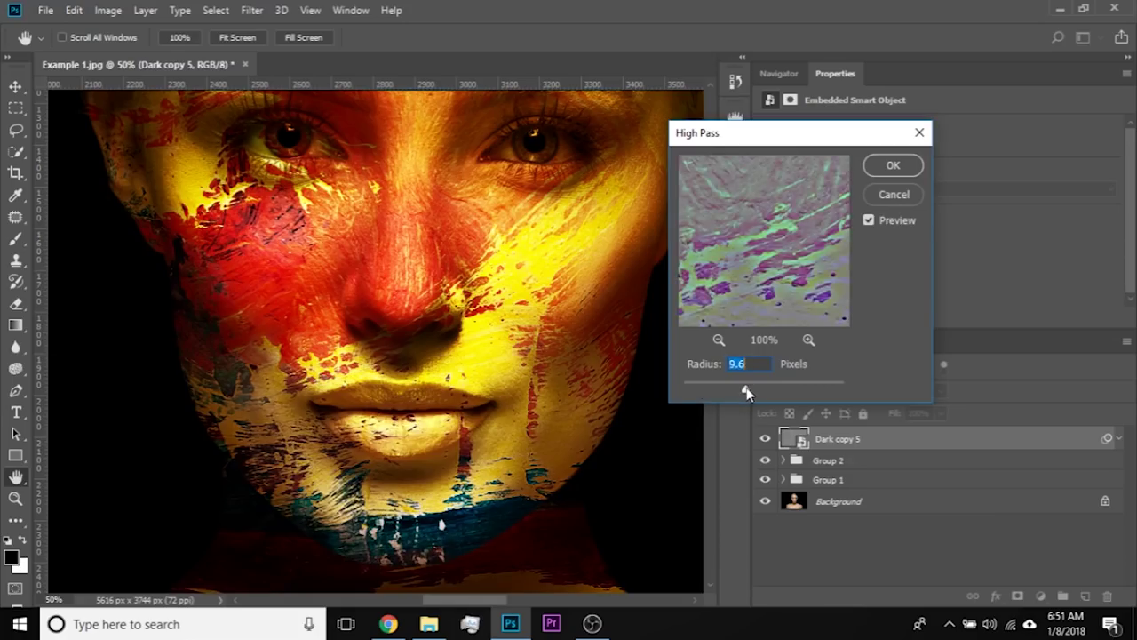
left_click(696, 389)
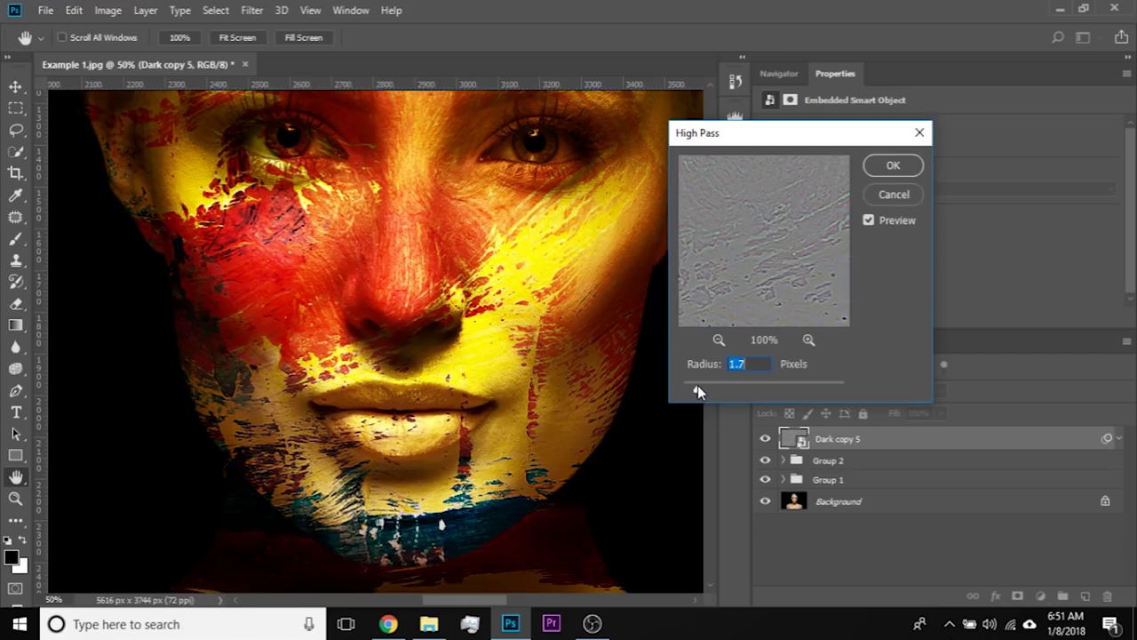
left_click(877, 171)
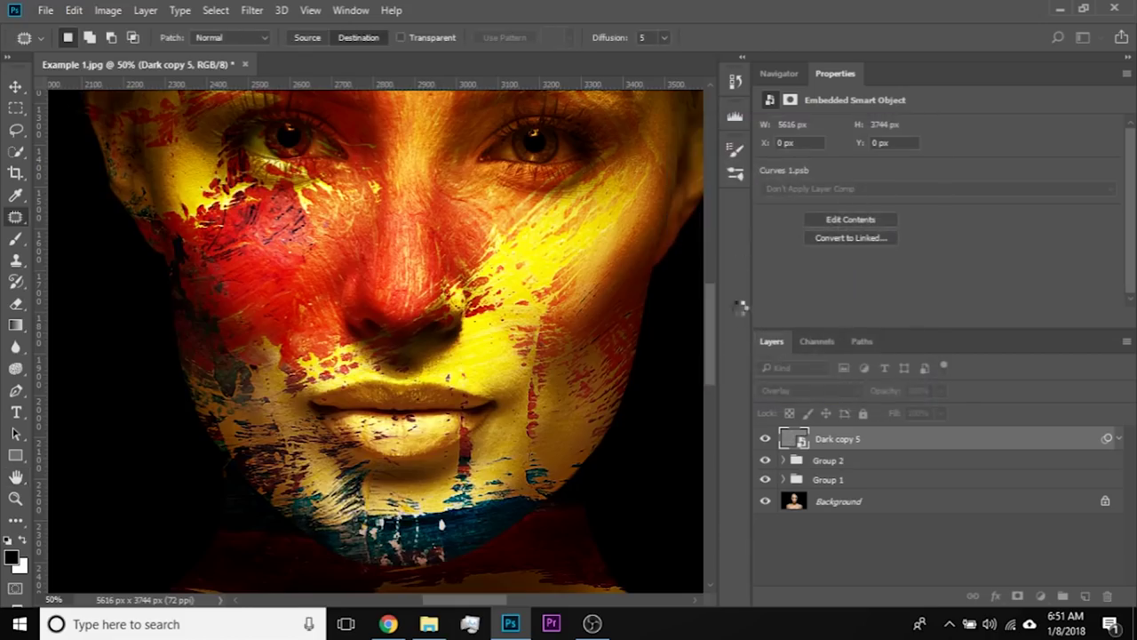
- Lower the opacity of the High Pass texture layer to 39%
left_click(940, 391)
left_click_drag(901, 407, 826, 413)
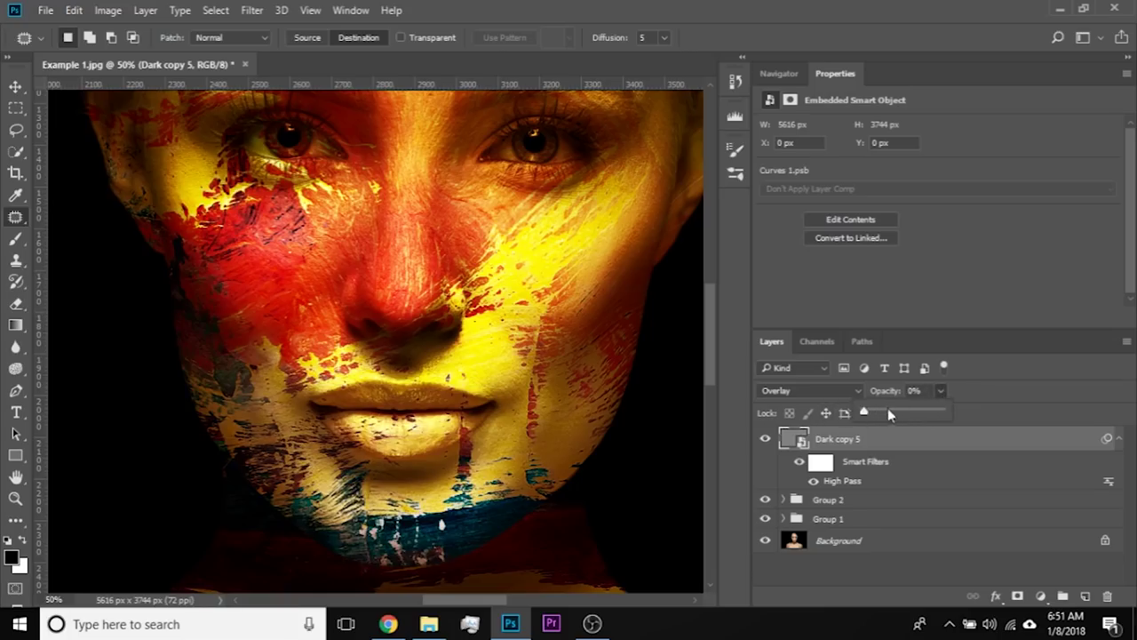
left_click_drag(893, 408, 900, 409)
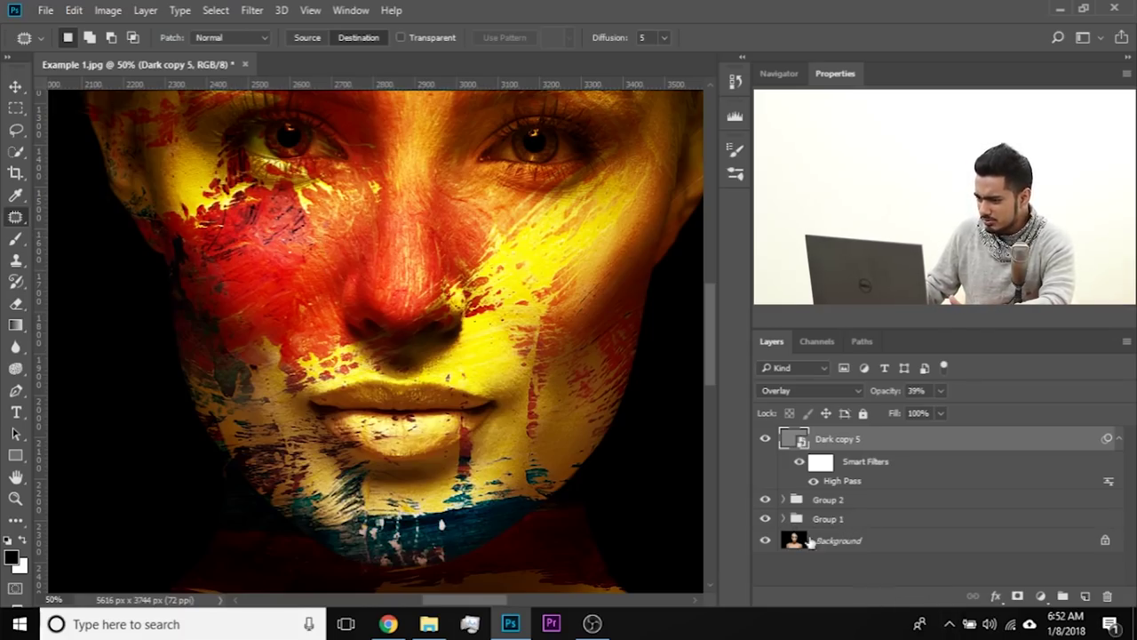
- Compare the portrait with and without the Group 2 shading
left_click(765, 500)
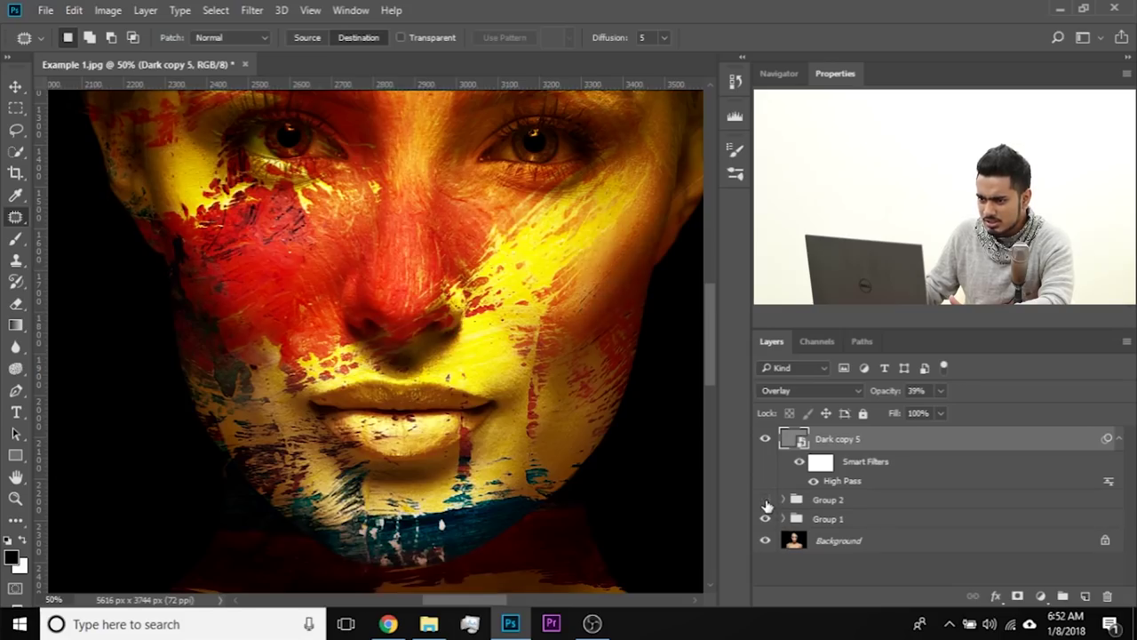
left_click(765, 500)
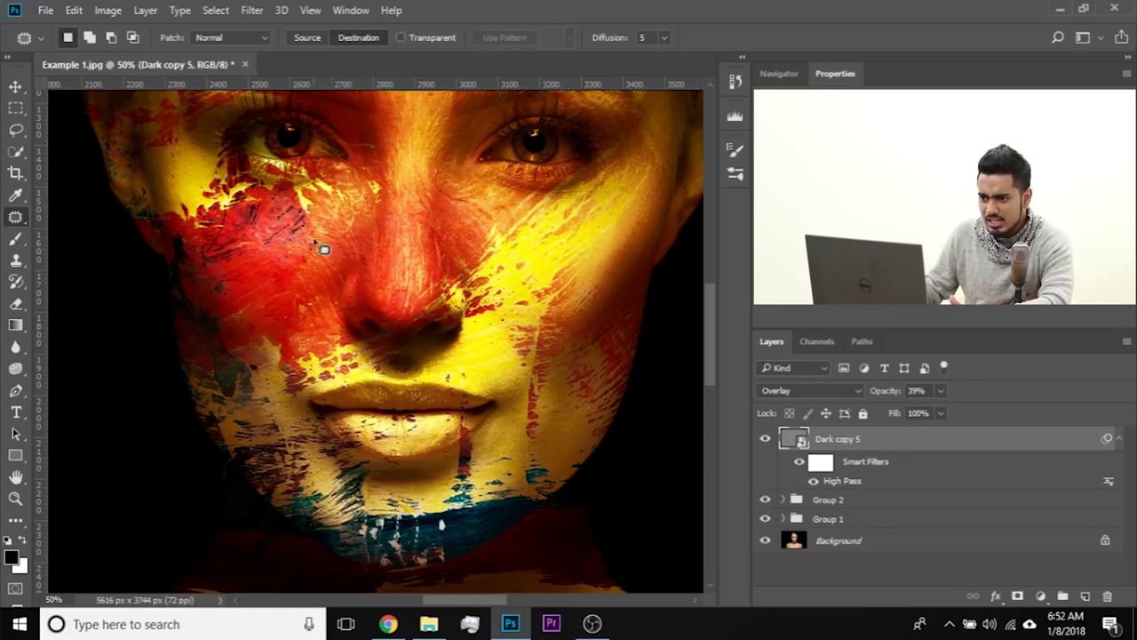
left_click(764, 500)
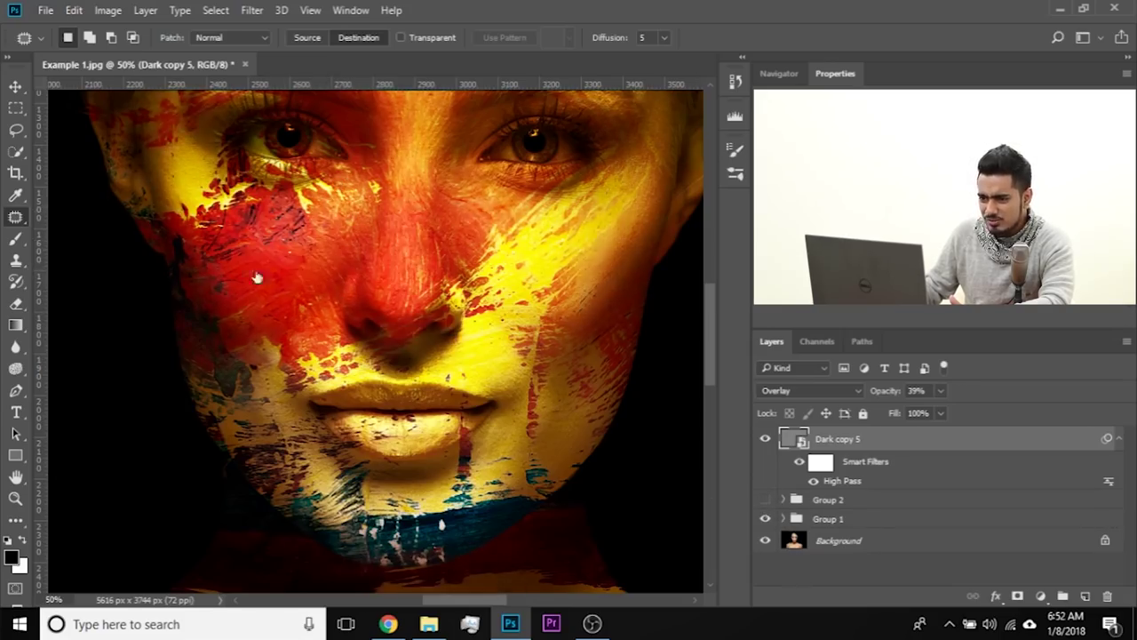
left_click(765, 500)
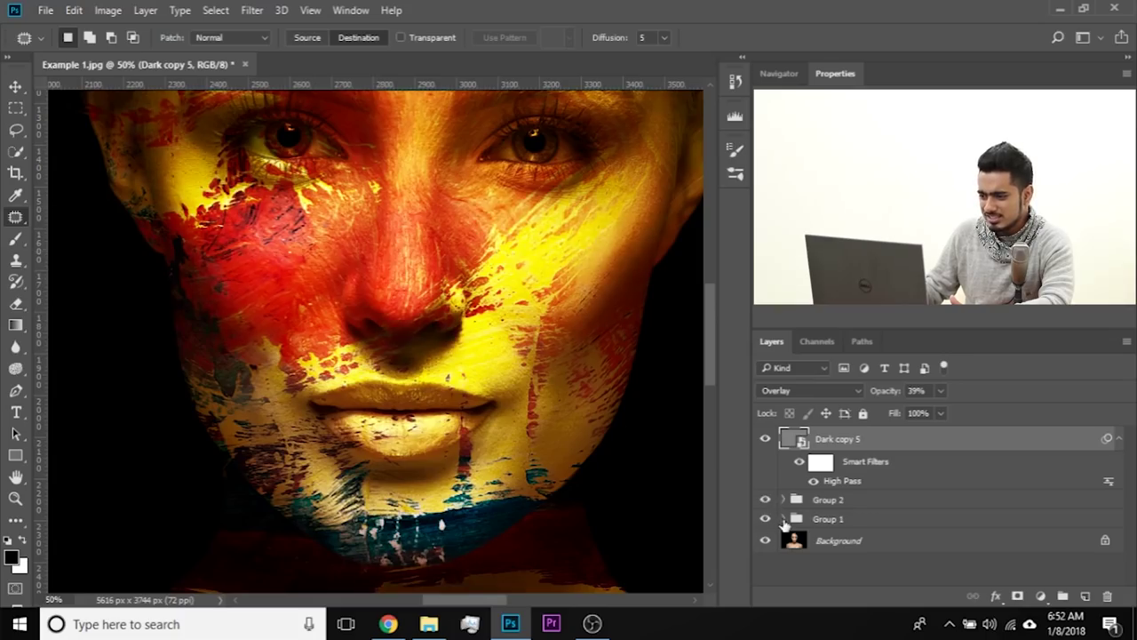
- Duplicate the Dark texture layer from Group 1 and place the copy above Group 2, just below the High Pass layer
left_click(783, 519)
scroll(785, 525, "down", 3)
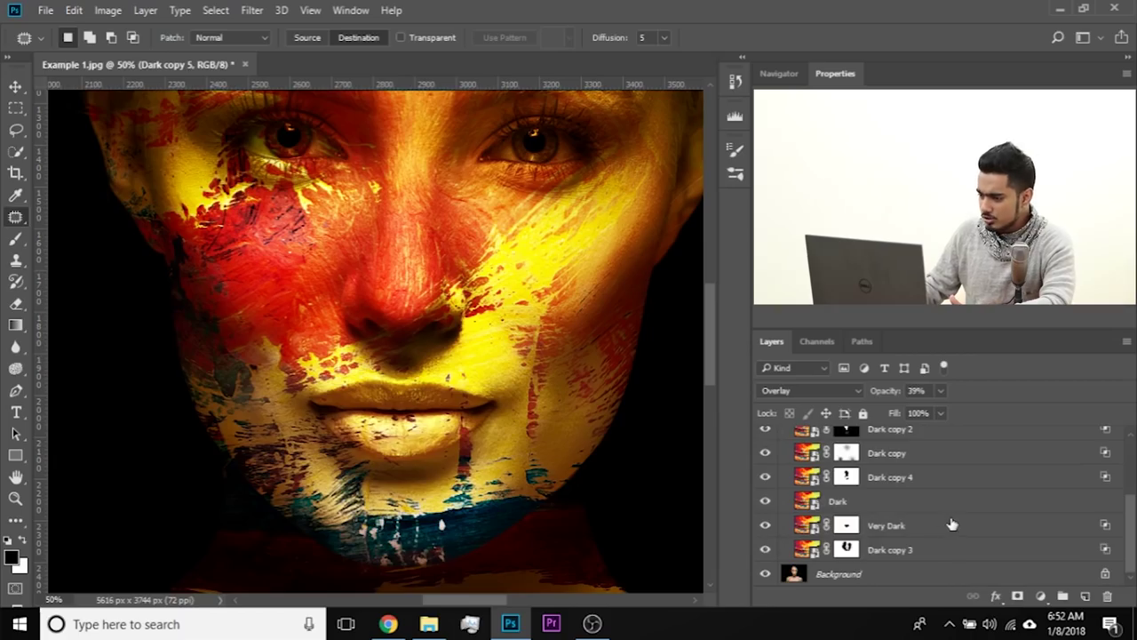
left_click_drag(972, 500, 1079, 595)
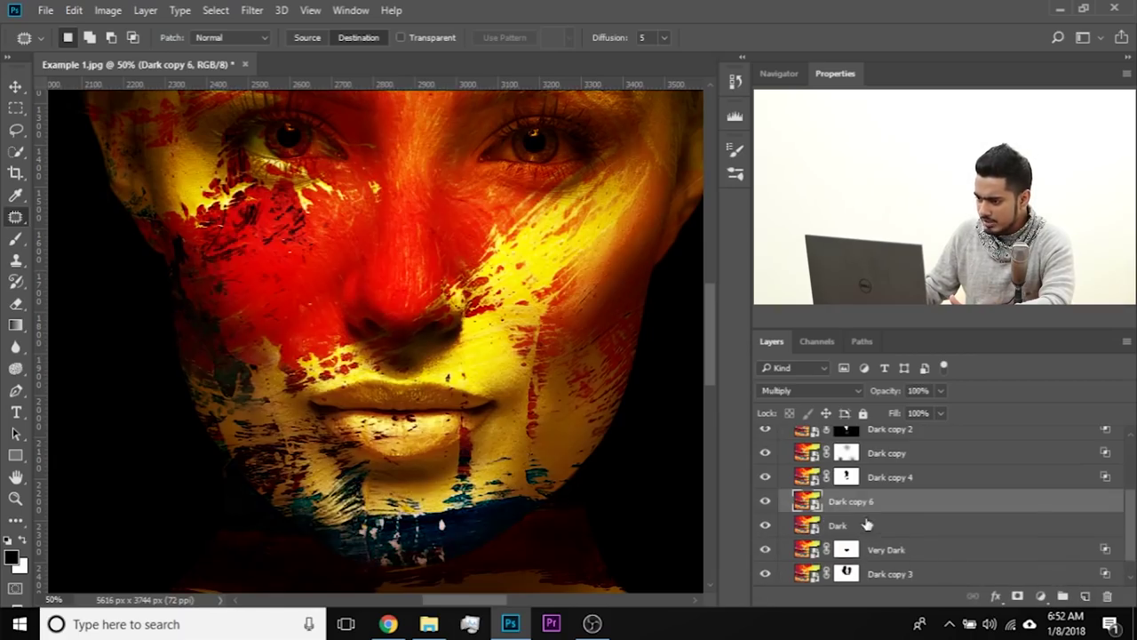
left_click_drag(871, 551, 875, 453)
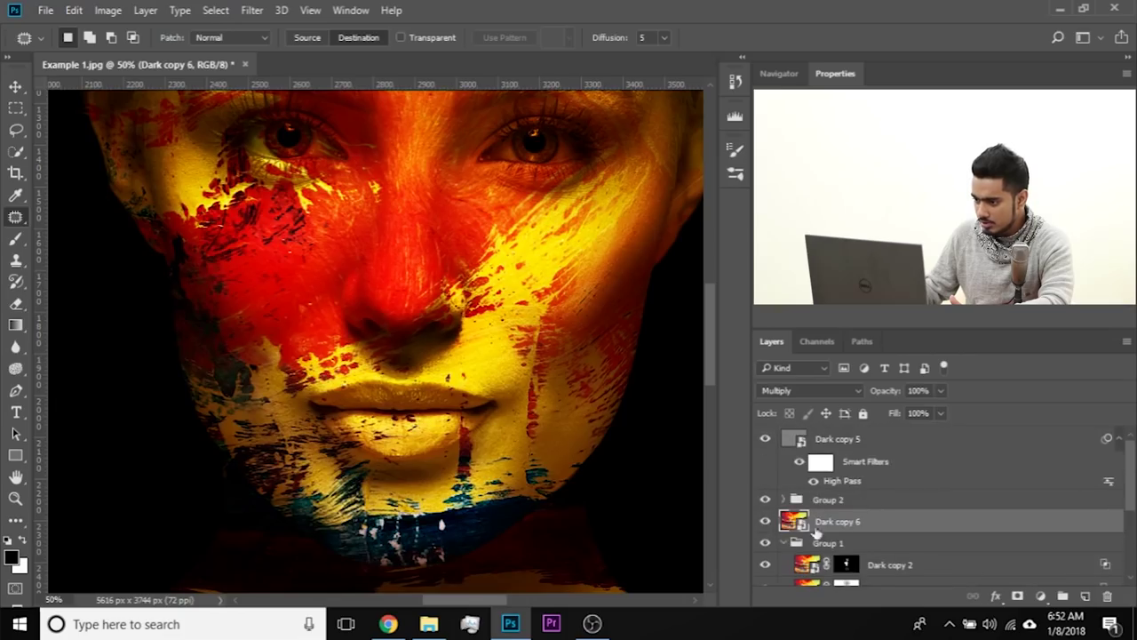
left_click_drag(839, 525, 848, 500)
- Compare the portrait with and without the new Dark copy 6 layer and set its opacity to 52%
left_click(765, 504)
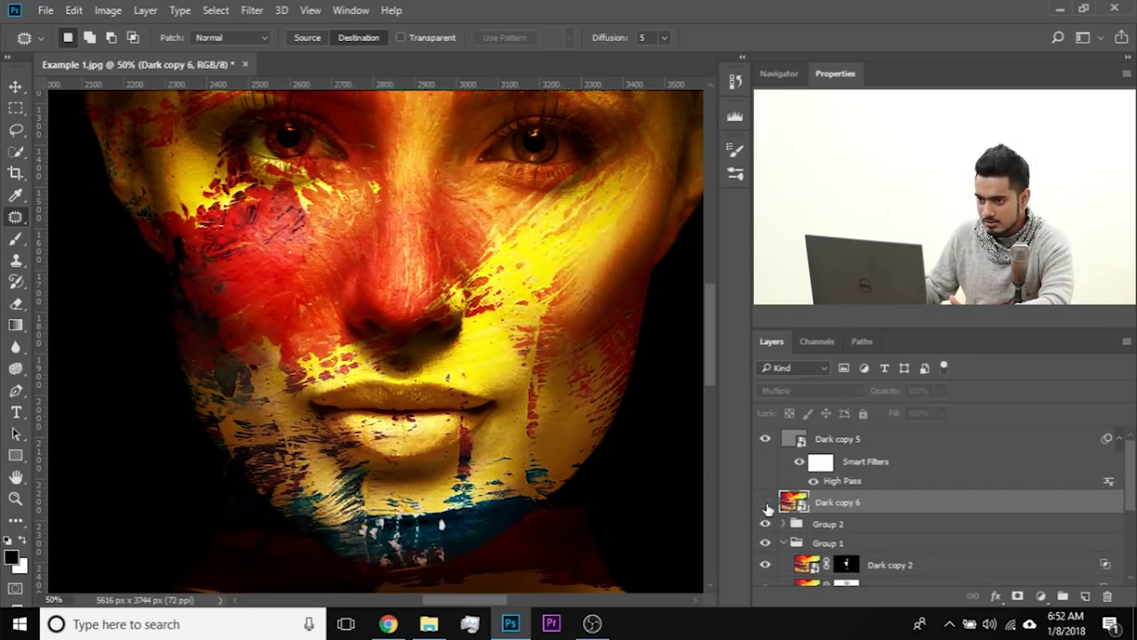
left_click(766, 503)
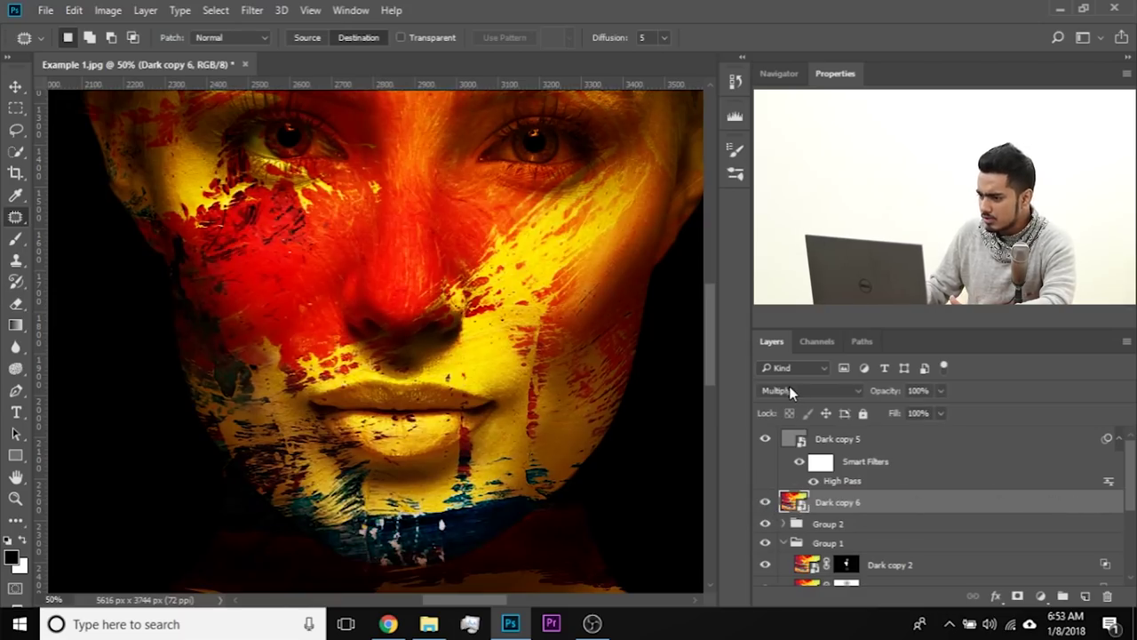
left_click(941, 391)
left_click(868, 413)
left_click_drag(876, 414, 896, 414)
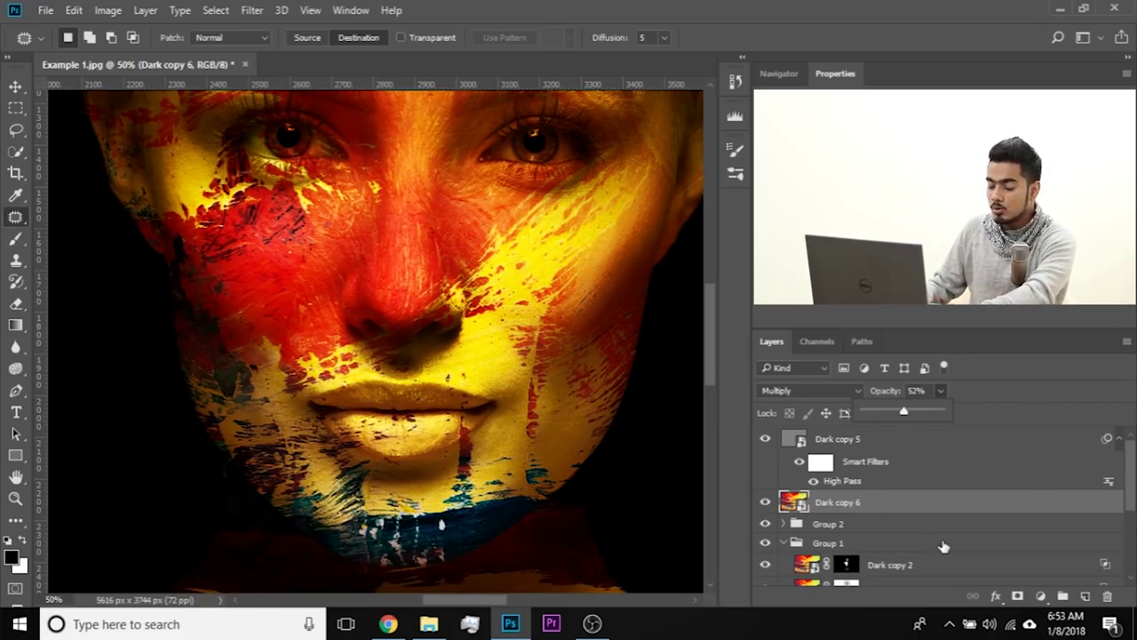
- Add a black mask to Dark copy 6 and paint white over the red cheek, raising the brush flow to 11%
left_click(1017, 596, "alt")
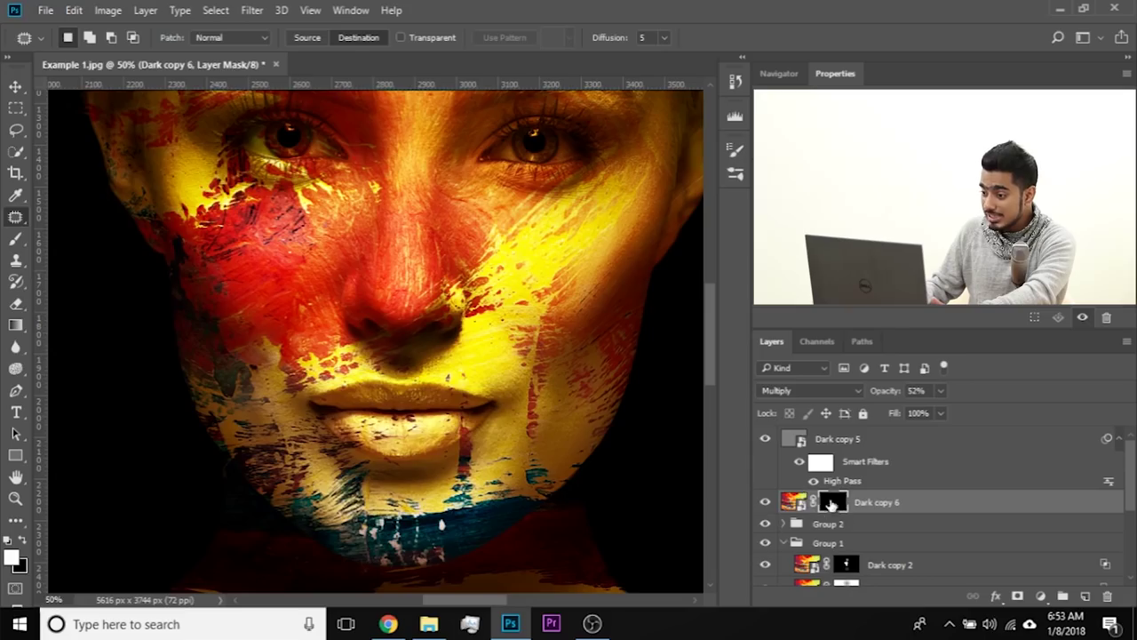
left_click(18, 241)
mouse_move(218, 246)
left_mouse_down()
mouse_move(293, 246)
mouse_move(310, 233)
mouse_move(254, 240)
mouse_move(267, 276)
mouse_move(277, 191)
left_mouse_up()
key("x")
key("x")
left_click(455, 38)
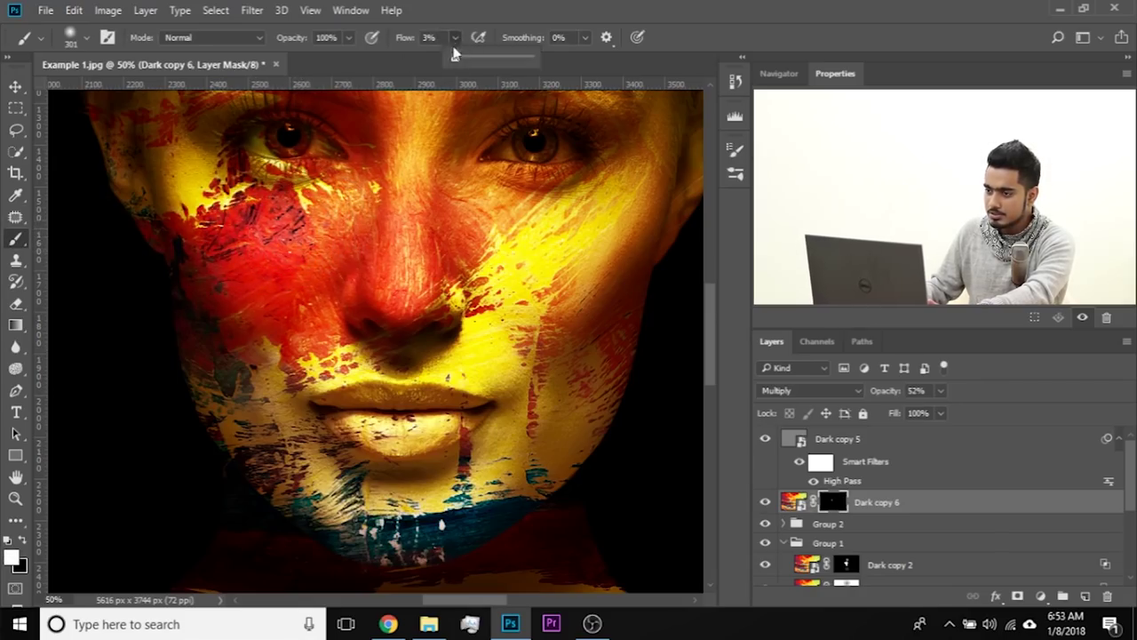
left_click_drag(458, 60, 462, 60)
left_click(244, 253)
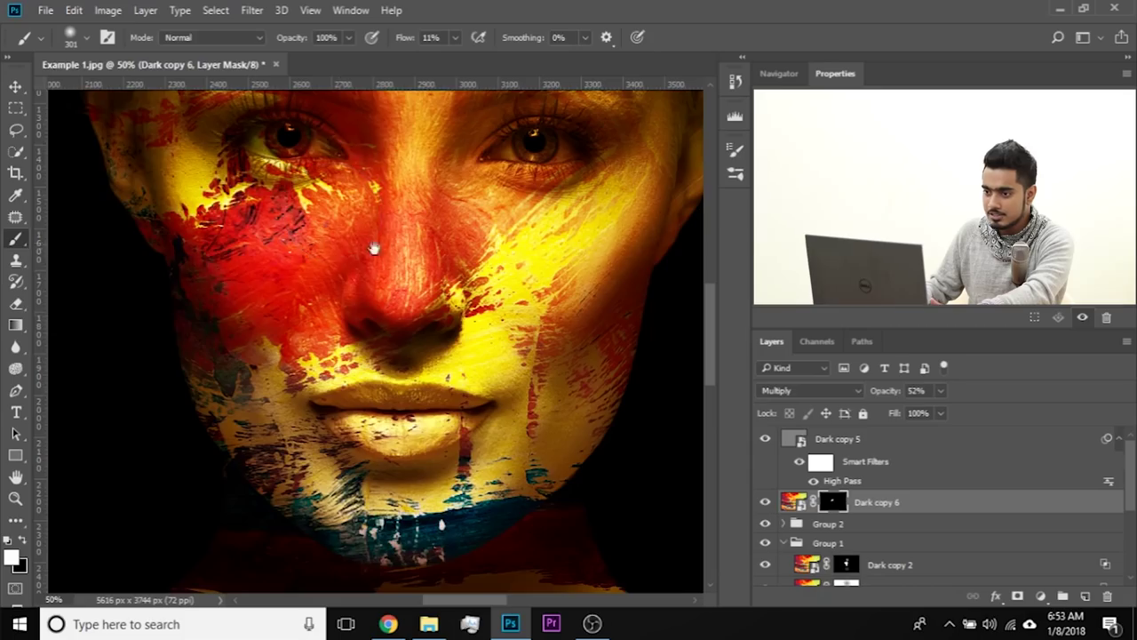
- Paint white on the Dark copy 6 mask over the bright forehead area with a 201 px brush at 11% flow
left_click_drag(403, 246, 350, 299)
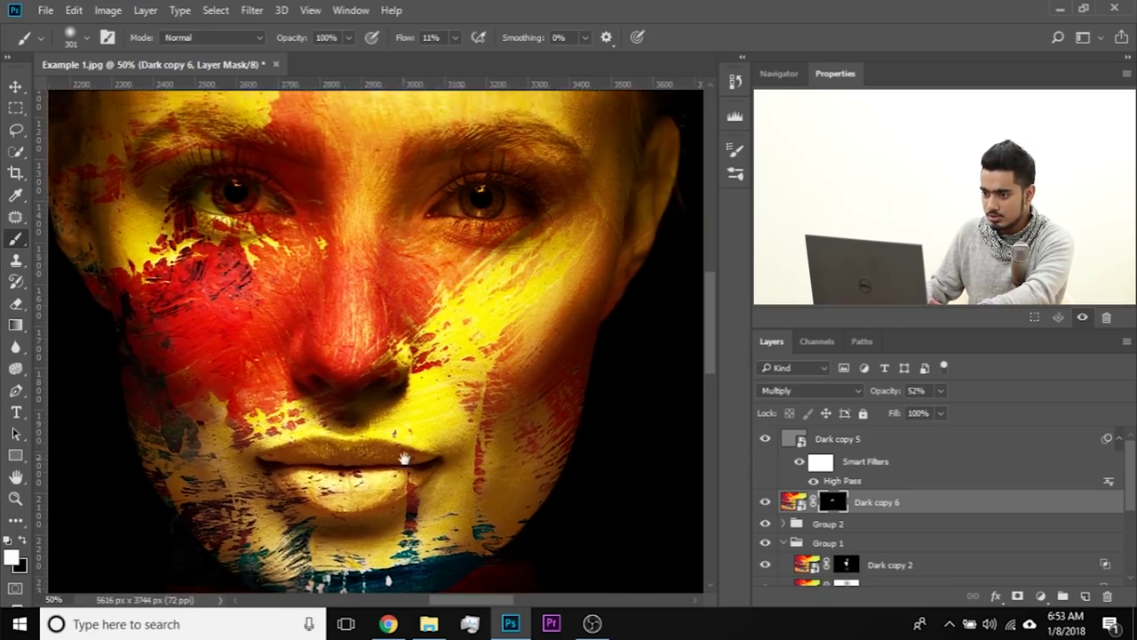
left_click_drag(401, 458, 432, 379)
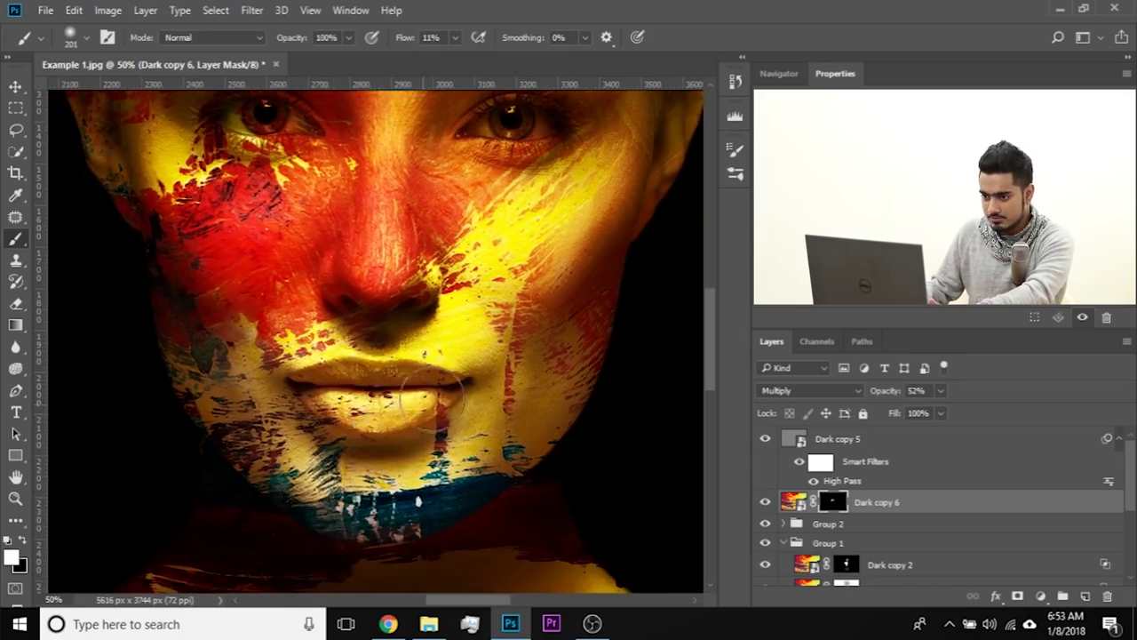
mouse_move(485, 287)
left_mouse_down()
mouse_move(449, 399)
mouse_move(470, 470)
left_mouse_up()
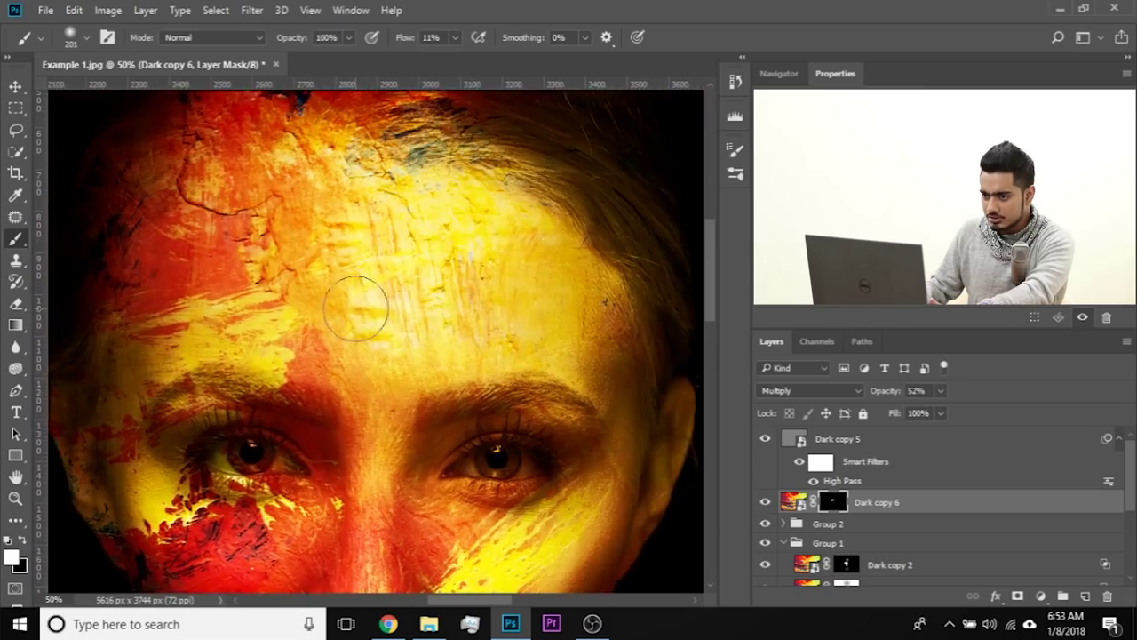
mouse_move(358, 296)
left_mouse_down()
mouse_move(410, 314)
mouse_move(393, 329)
mouse_move(408, 329)
mouse_move(420, 262)
mouse_move(441, 242)
mouse_move(367, 170)
mouse_move(475, 189)
mouse_move(435, 191)
mouse_move(342, 137)
mouse_move(383, 181)
mouse_move(503, 254)
mouse_move(374, 318)
left_mouse_up()
left_click_drag(437, 406, 389, 148)
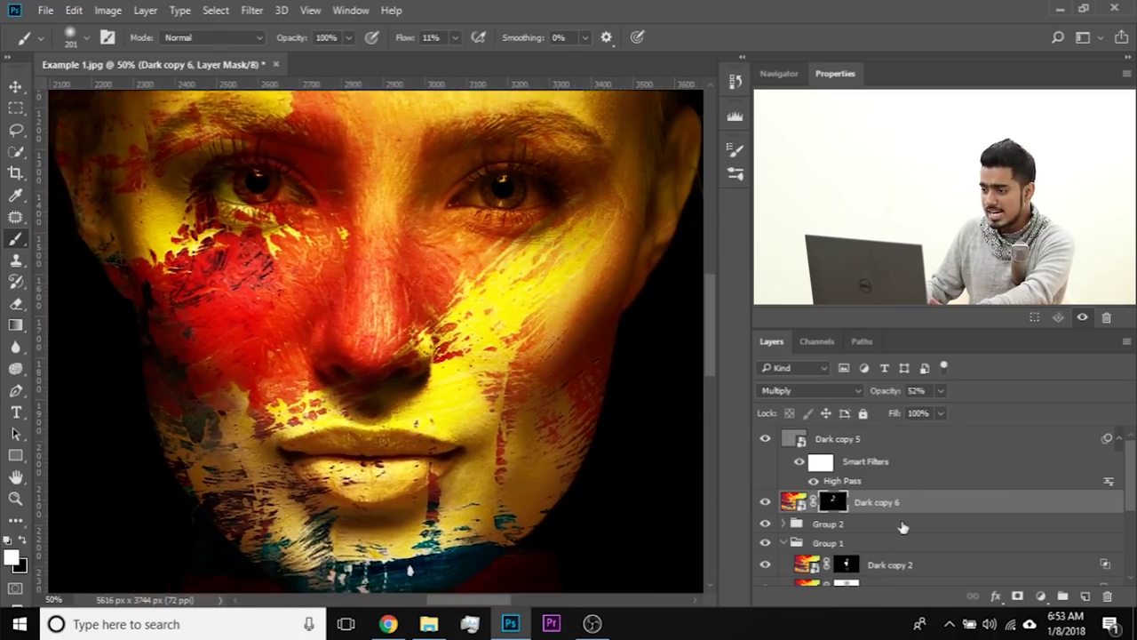
- Group all layers above the Background and compare the portrait with and without the new group
left_click(901, 438)
scroll(924, 497, "down", 5)
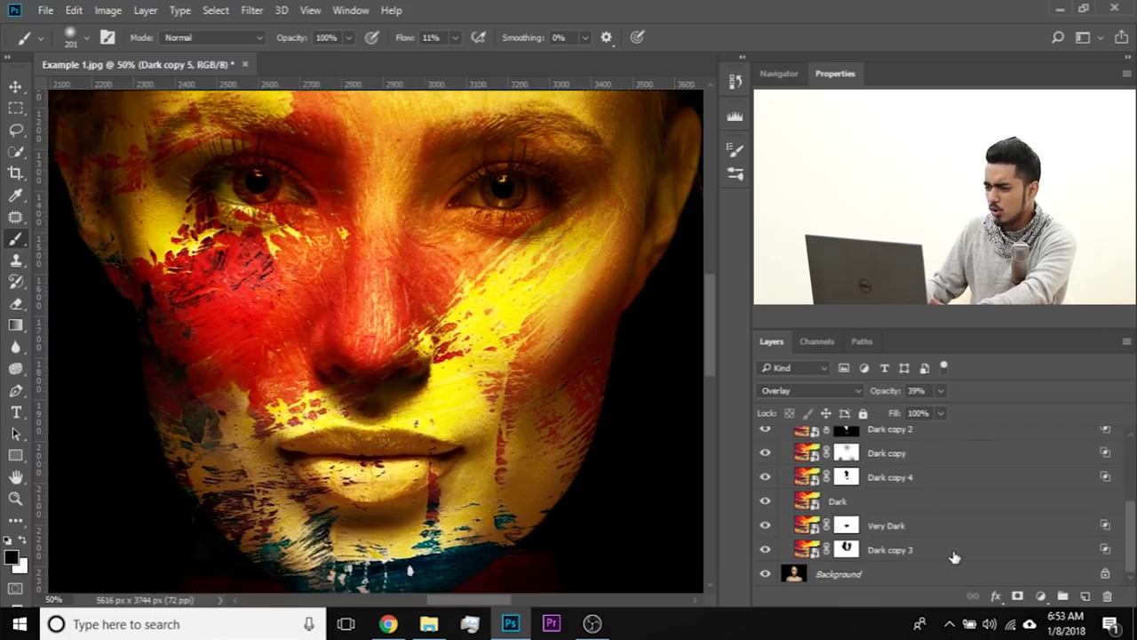
scroll(946, 558, "up", 5)
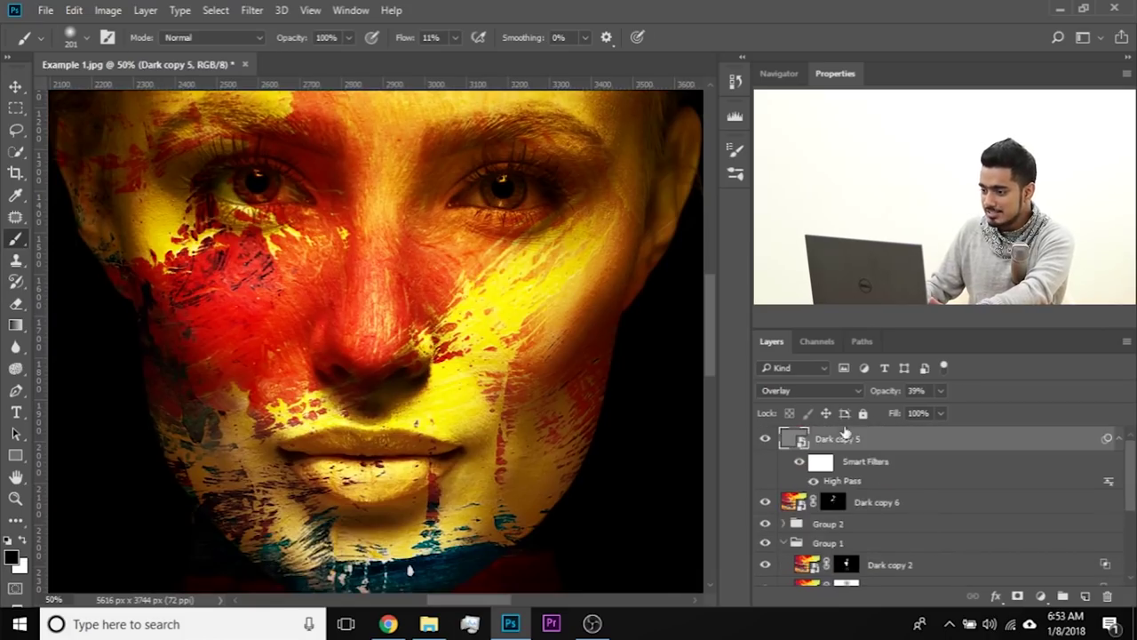
scroll(918, 480, "down", 5)
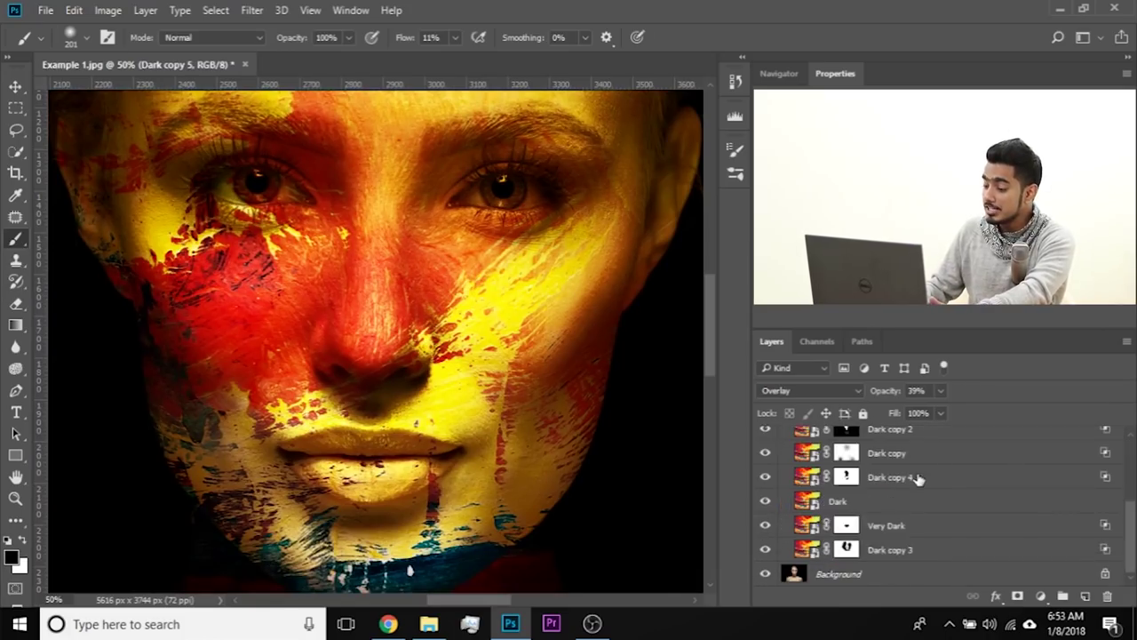
left_click(880, 550, "shift")
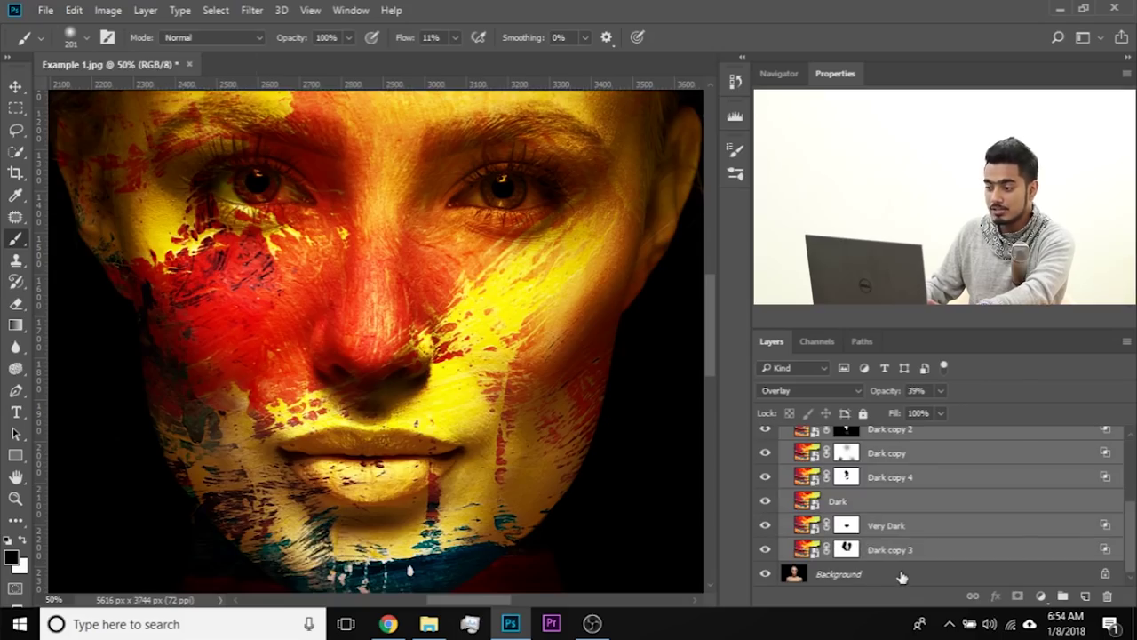
scroll(882, 495, "up", 3)
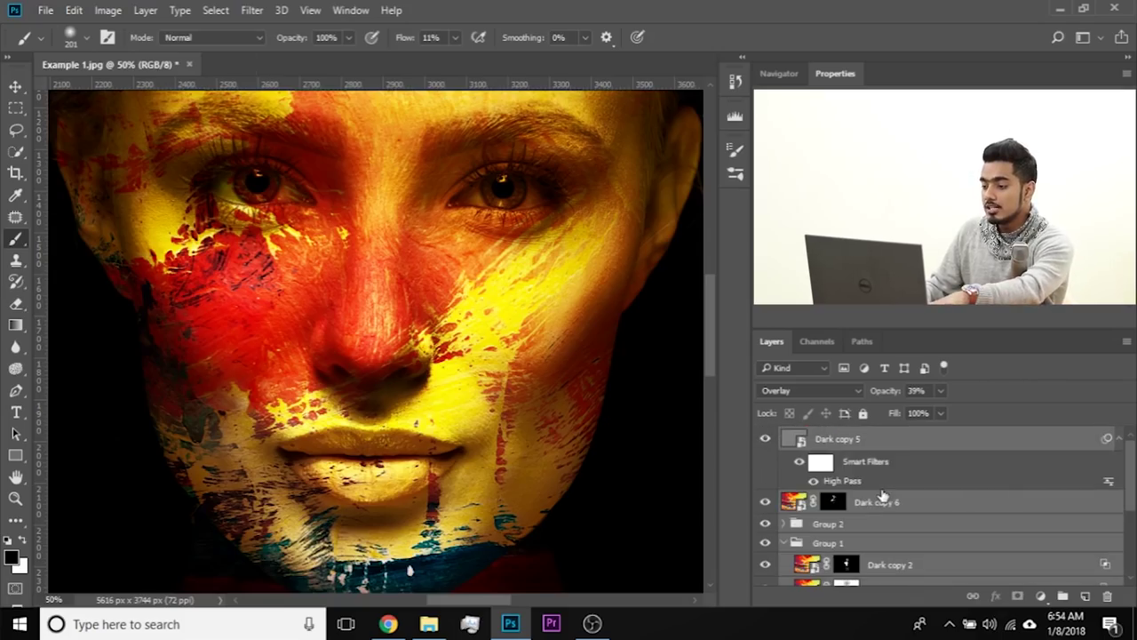
key("ctrl+g")
left_click(763, 436)
left_click(764, 436)
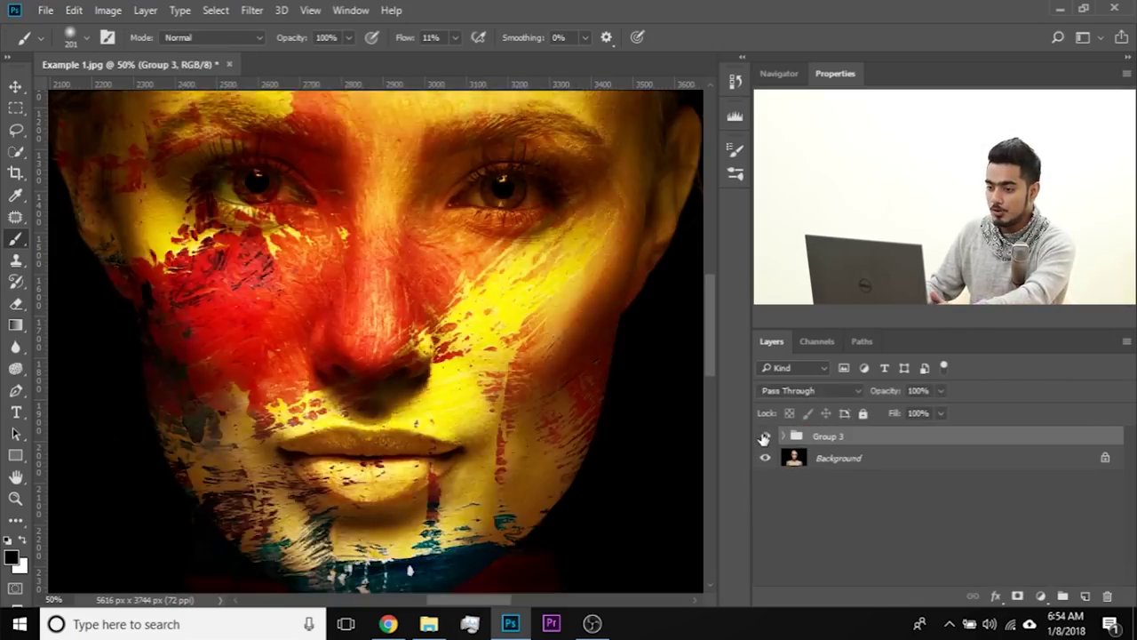
- Compare the portrait with and without Group 3, and add a white layer mask to the group
left_click(764, 436)
left_click(764, 436)
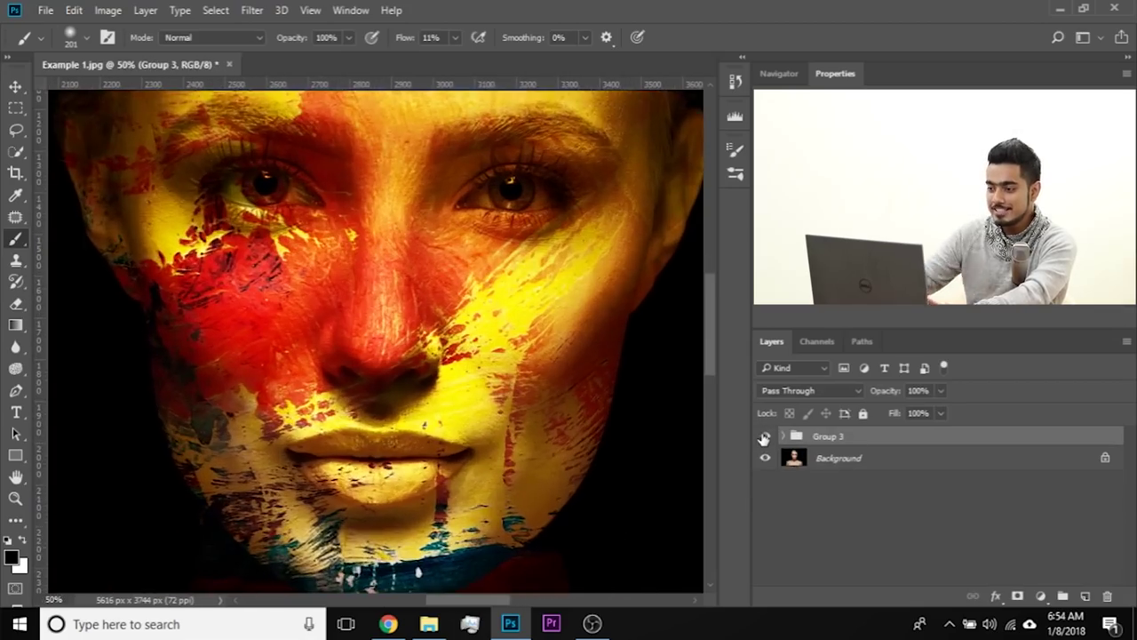
left_click(1016, 596)
left_click_drag(334, 280, 343, 397)
scroll(342, 401, "up", 3)
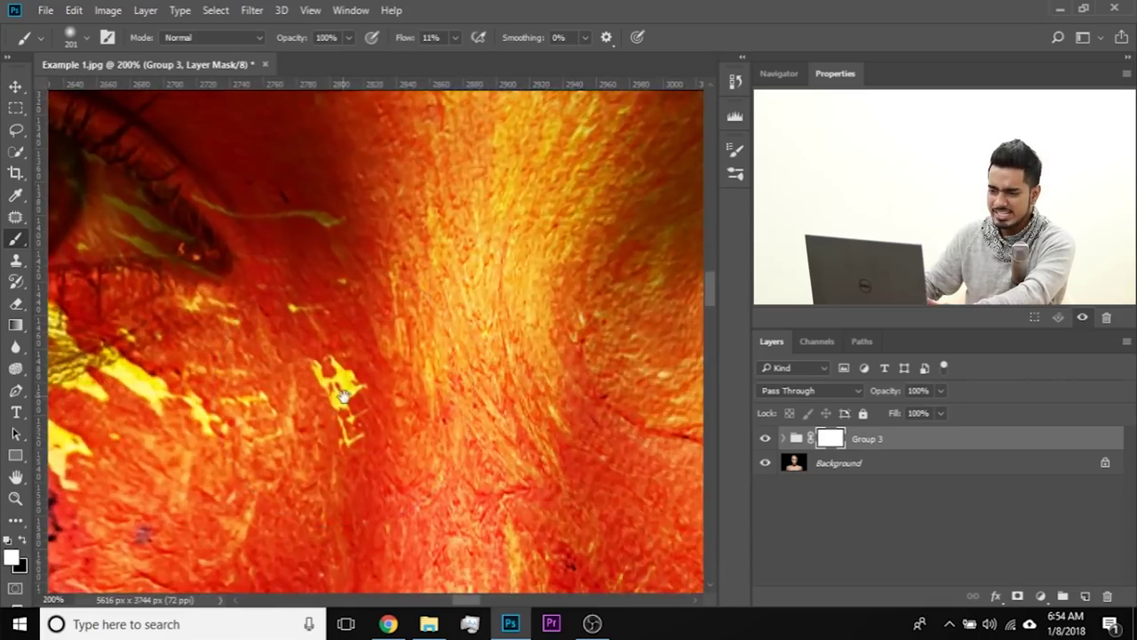
- Paint black on the Group 3 mask over the whole eye above the red cheek, using a 27 px brush at 100% flow
mouse_move(270, 322)
left_mouse_down()
mouse_move(546, 339)
mouse_move(698, 383)
mouse_move(665, 404)
left_mouse_up()
right_click(370, 322, "alt")
left_click_drag(372, 328, 224, 297)
key("x")
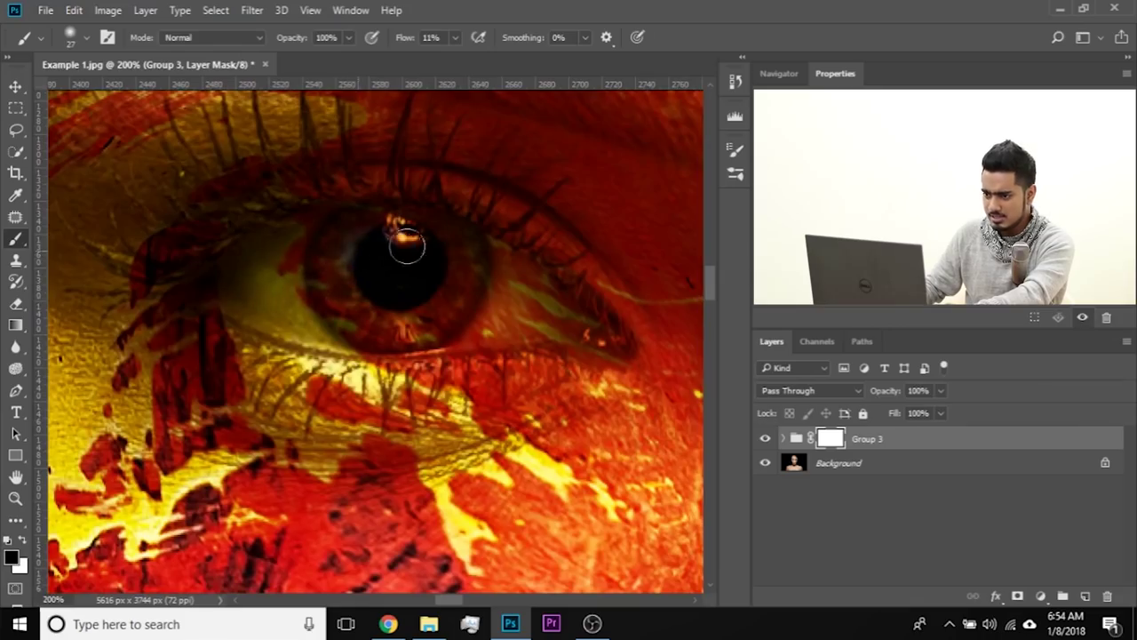
left_click_drag(402, 247, 316, 263)
left_click(455, 38)
mouse_move(382, 213)
left_mouse_down()
mouse_move(295, 257)
mouse_move(400, 220)
mouse_move(294, 237)
mouse_move(446, 230)
mouse_move(527, 266)
mouse_move(600, 327)
mouse_move(481, 318)
mouse_move(493, 317)
mouse_move(337, 335)
mouse_move(251, 315)
mouse_move(228, 274)
left_mouse_up()
mouse_move(343, 249)
left_mouse_down()
mouse_move(297, 294)
mouse_move(452, 288)
mouse_move(317, 292)
mouse_move(506, 286)
left_mouse_up()
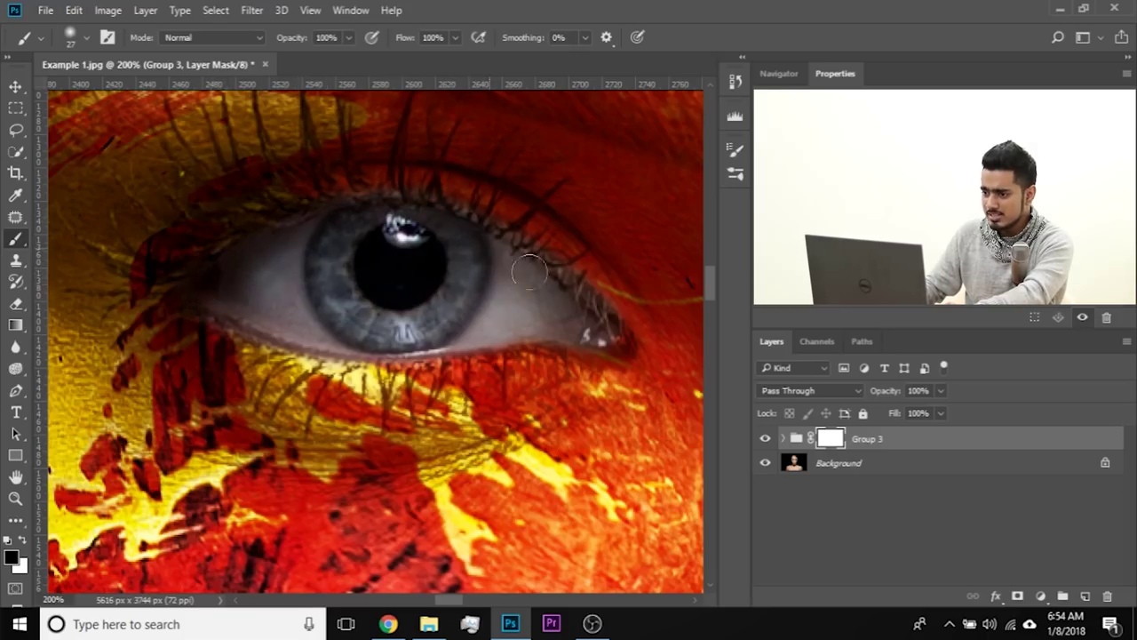
left_click_drag(500, 206, 618, 329)
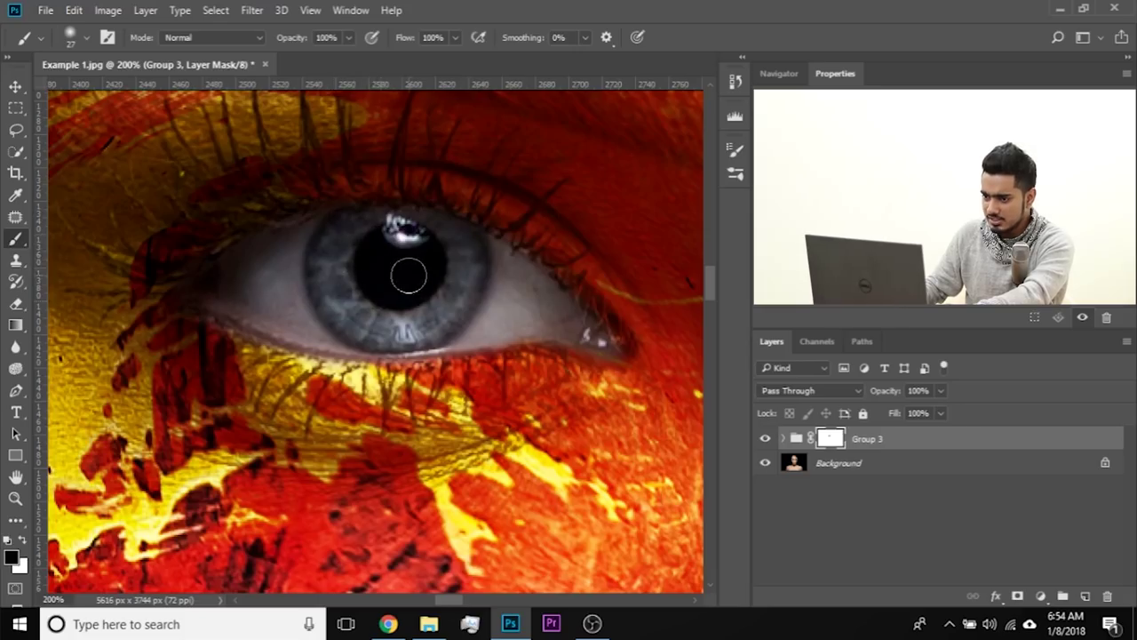
- Paint white on the Group 3 mask over that eye's iris to restore its colour, and check the whole face
mouse_move(385, 241)
left_mouse_down()
mouse_move(371, 294)
mouse_move(369, 243)
mouse_move(337, 277)
mouse_move(344, 313)
mouse_move(392, 331)
mouse_move(455, 294)
mouse_move(454, 240)
mouse_move(392, 222)
mouse_move(322, 268)
left_mouse_up()
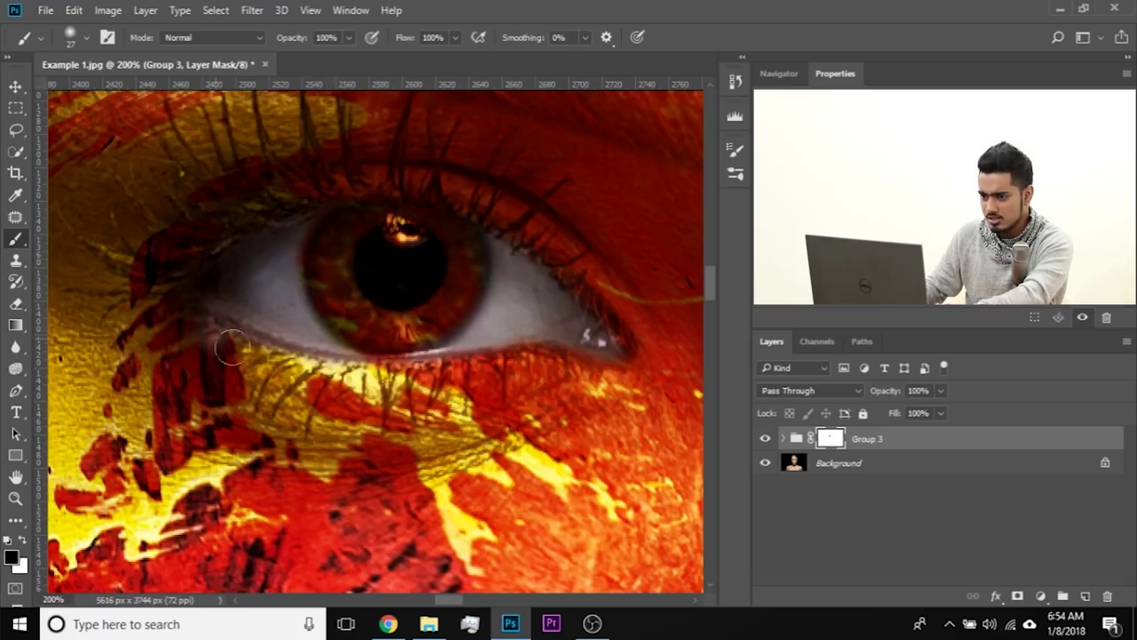
key("x")
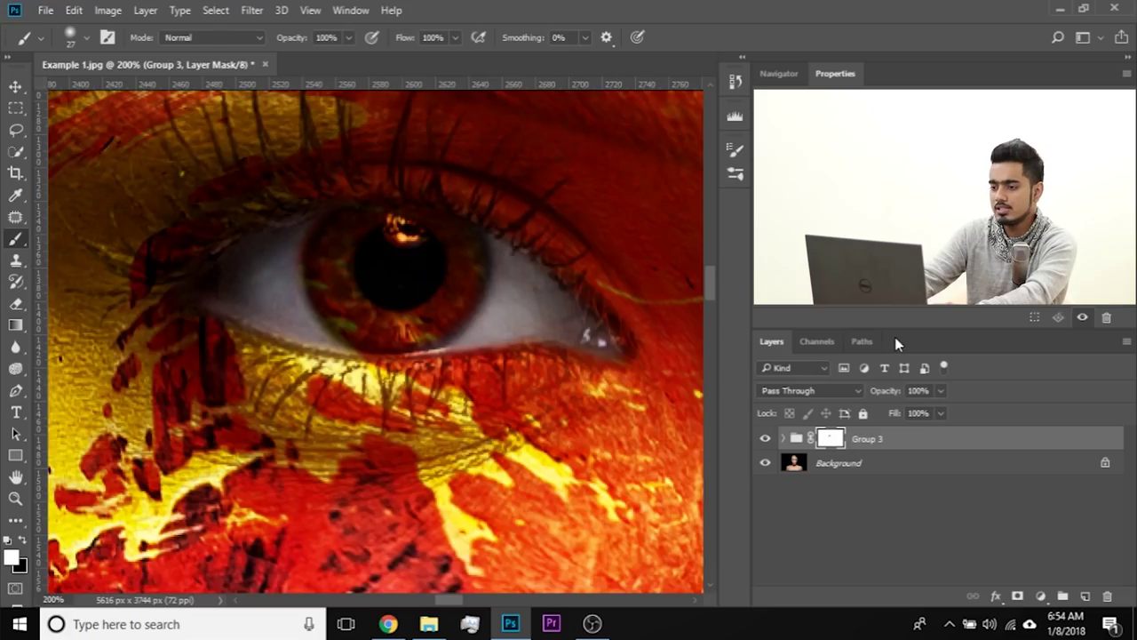
key("ctrl+minus")
key("ctrl+minus")
key("ctrl+minus")
key("ctrl+minus")
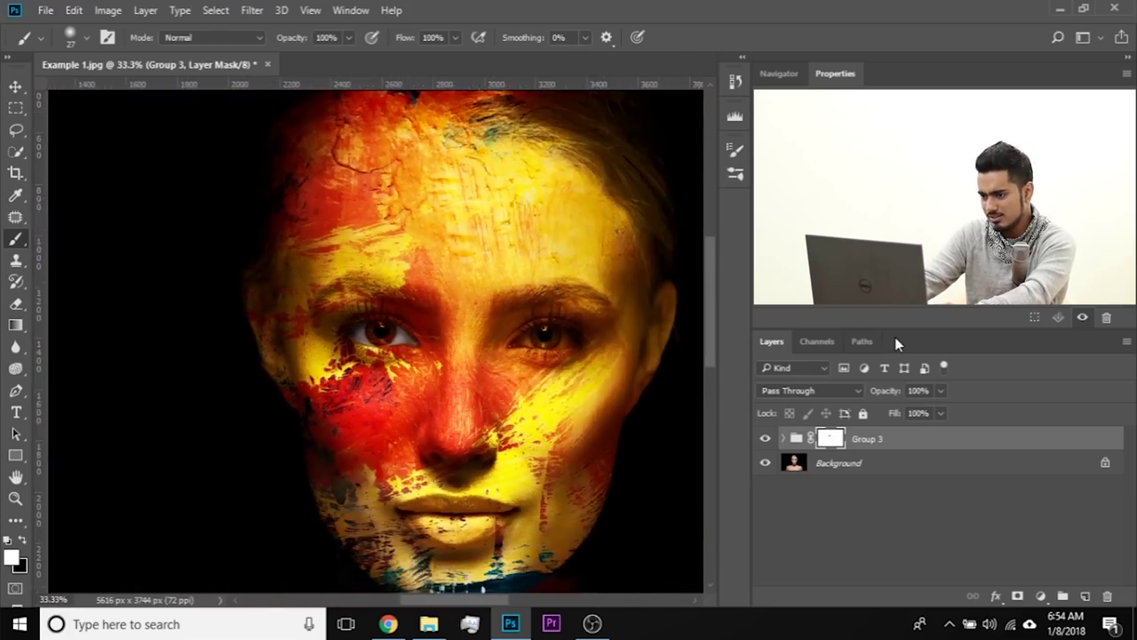
key("ctrl+minus")
key("ctrl+minus")
key("ctrl+plus")
key("ctrl+plus")
key("ctrl+plus")
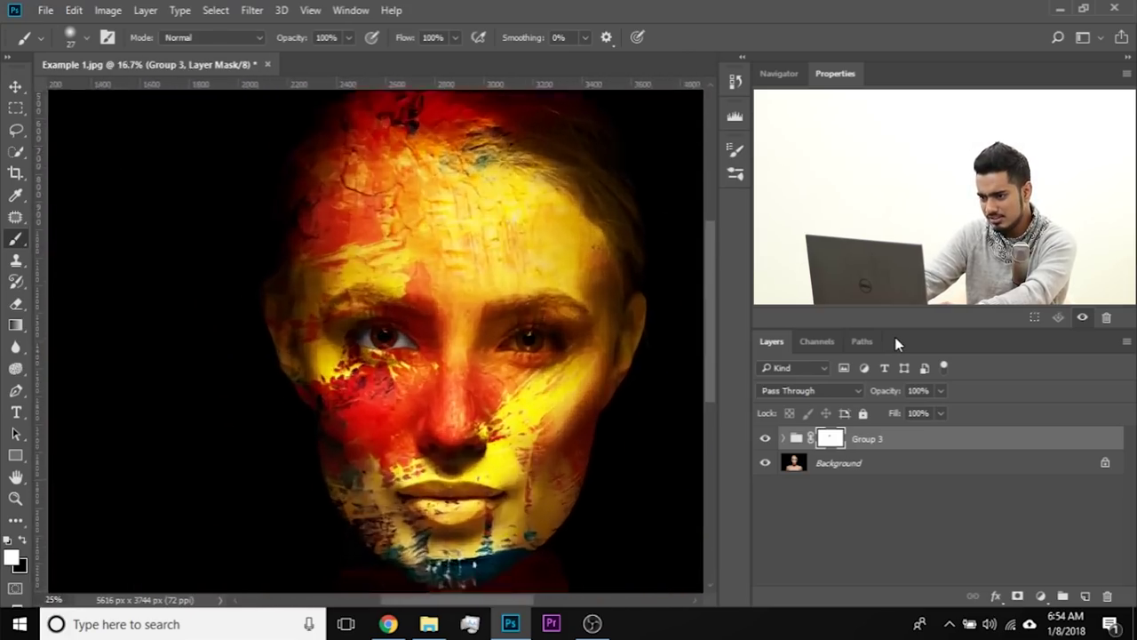
- Paint black on the Group 3 mask over the white of the other eye with a 38 px brush, keeping the iris coloured
left_click_drag(535, 320, 492, 292)
left_click_drag(451, 348, 427, 331)
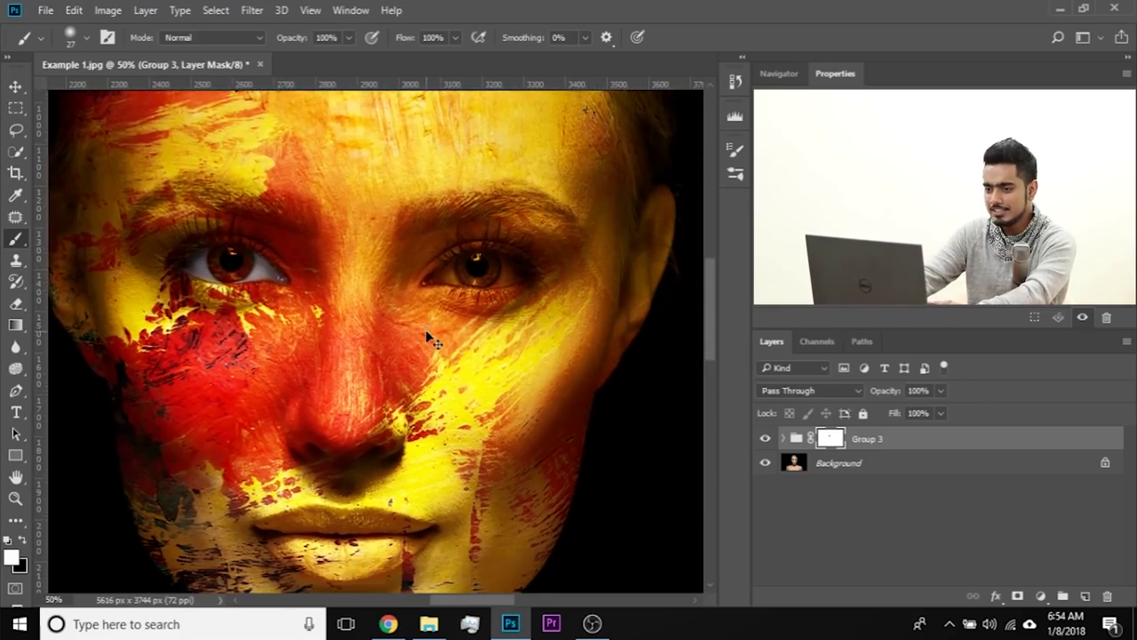
key("ctrl+plus")
key("ctrl+plus")
key("ctrl+plus")
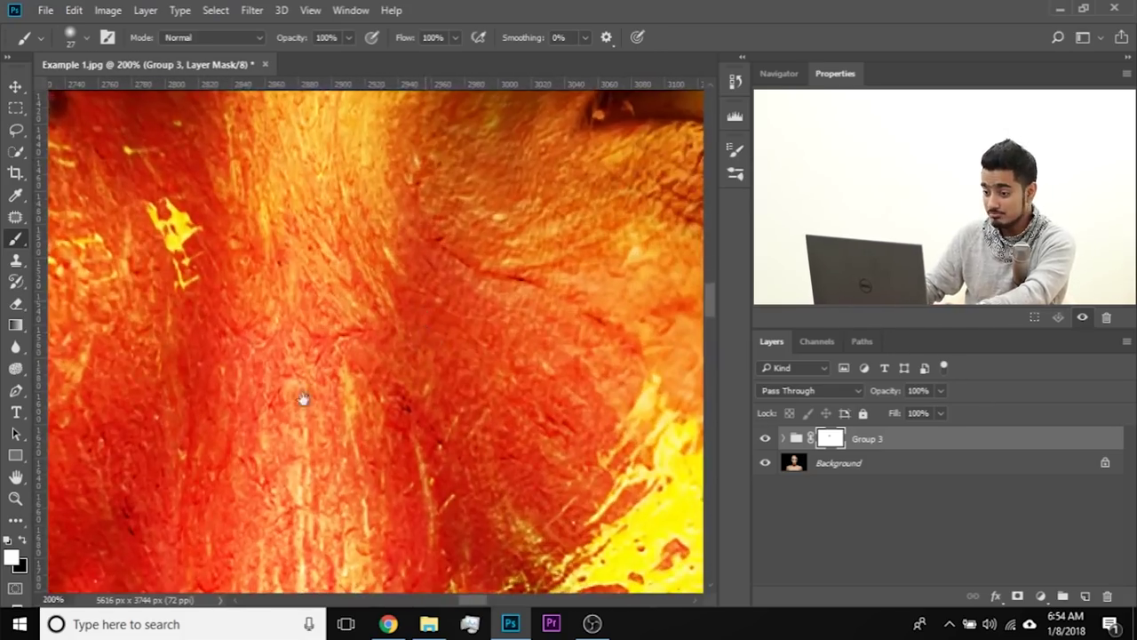
left_click_drag(438, 282, 168, 480)
left_click_drag(408, 329, 192, 411)
key("]")
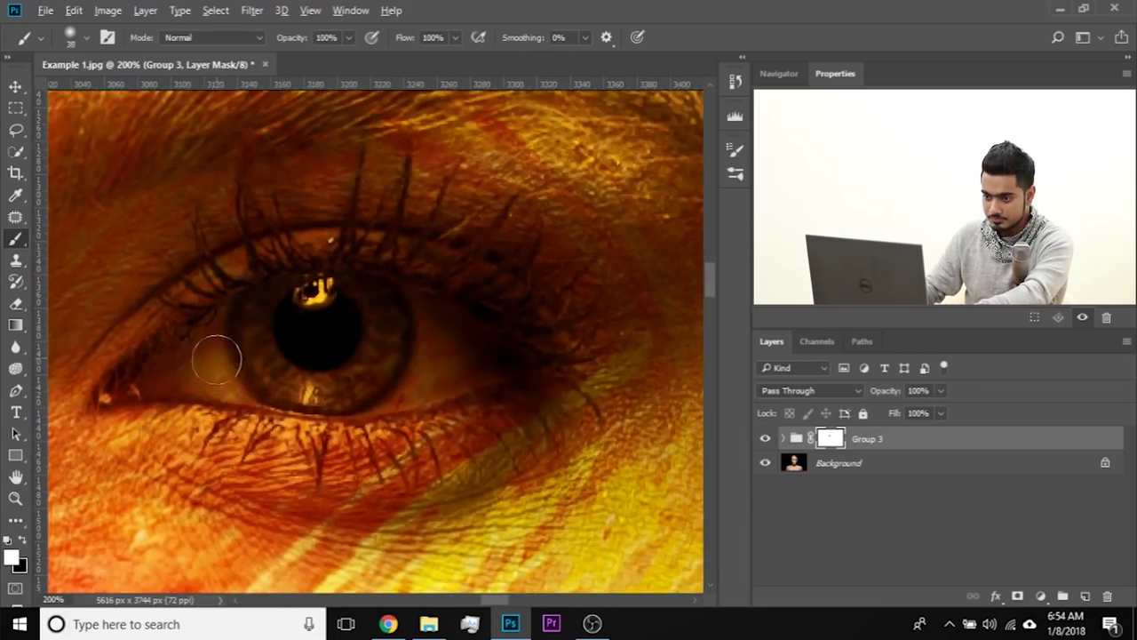
key("x")
mouse_move(191, 366)
left_mouse_down()
mouse_move(154, 373)
mouse_move(203, 370)
mouse_move(279, 324)
mouse_move(189, 354)
mouse_move(292, 299)
mouse_move(359, 293)
mouse_move(504, 362)
left_mouse_up()
mouse_move(436, 388)
left_mouse_down()
mouse_move(306, 404)
mouse_move(186, 379)
mouse_move(331, 342)
mouse_move(257, 310)
mouse_move(261, 337)
mouse_move(349, 382)
mouse_move(288, 315)
mouse_move(366, 261)
left_mouse_up()
key("x")
key("x")
mouse_move(158, 368)
left_mouse_down()
mouse_move(188, 392)
mouse_move(157, 385)
mouse_move(145, 396)
mouse_move(189, 399)
mouse_move(224, 384)
left_mouse_up()
key("x")
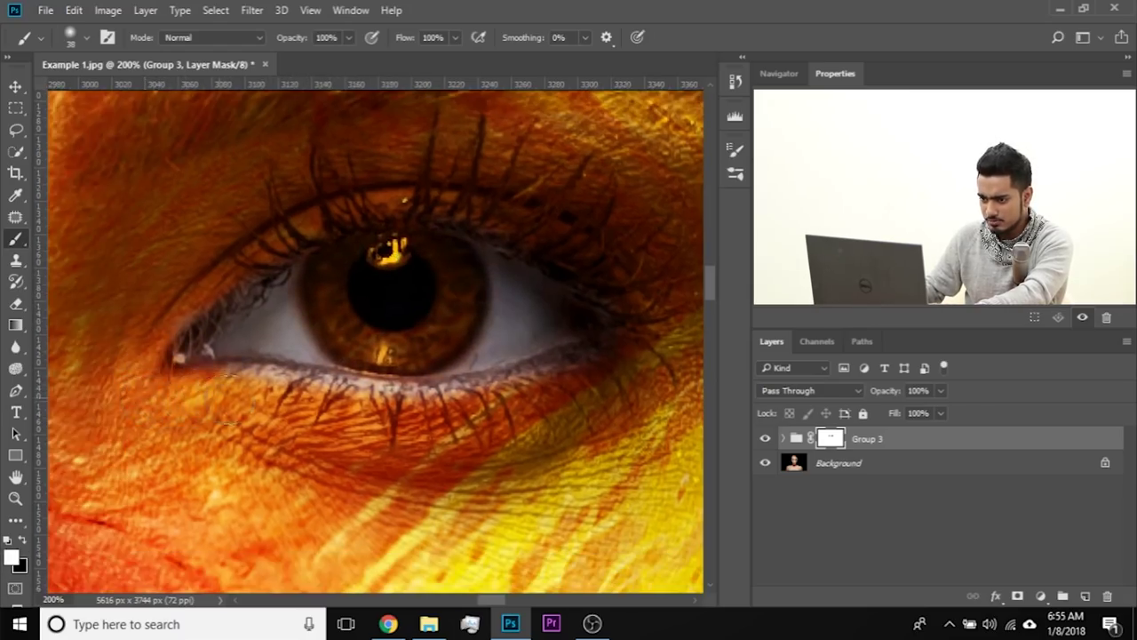
- Clean up the Group 3 mask with white along the lower eyelids and check both eyes together
mouse_move(309, 402)
left_mouse_down()
mouse_move(507, 407)
mouse_move(580, 392)
mouse_move(648, 338)
left_mouse_up()
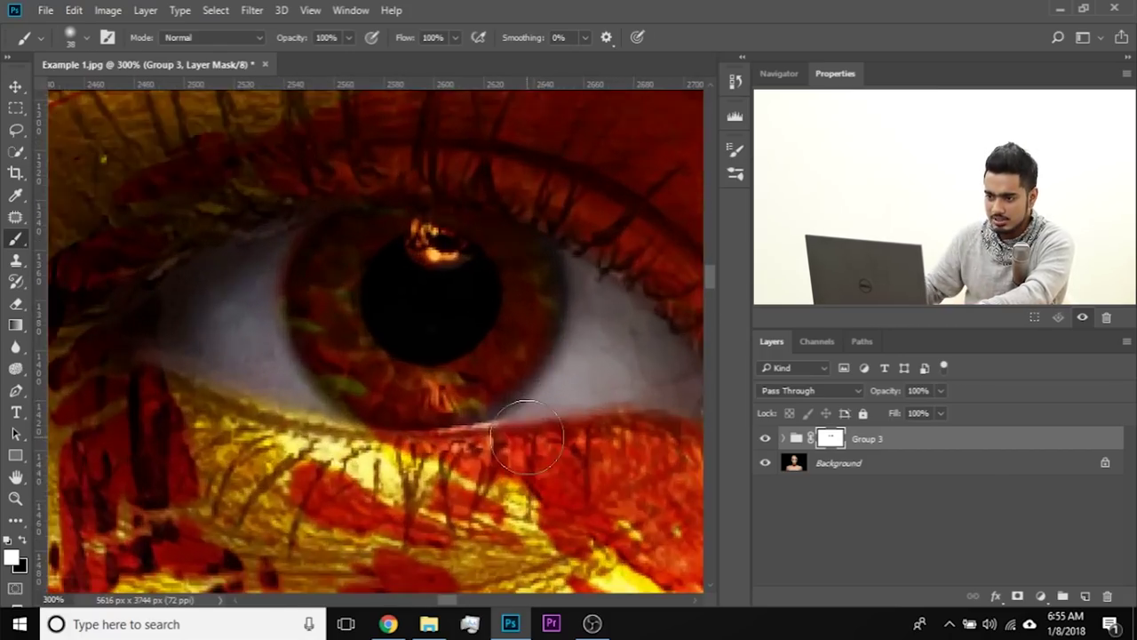
key("x")
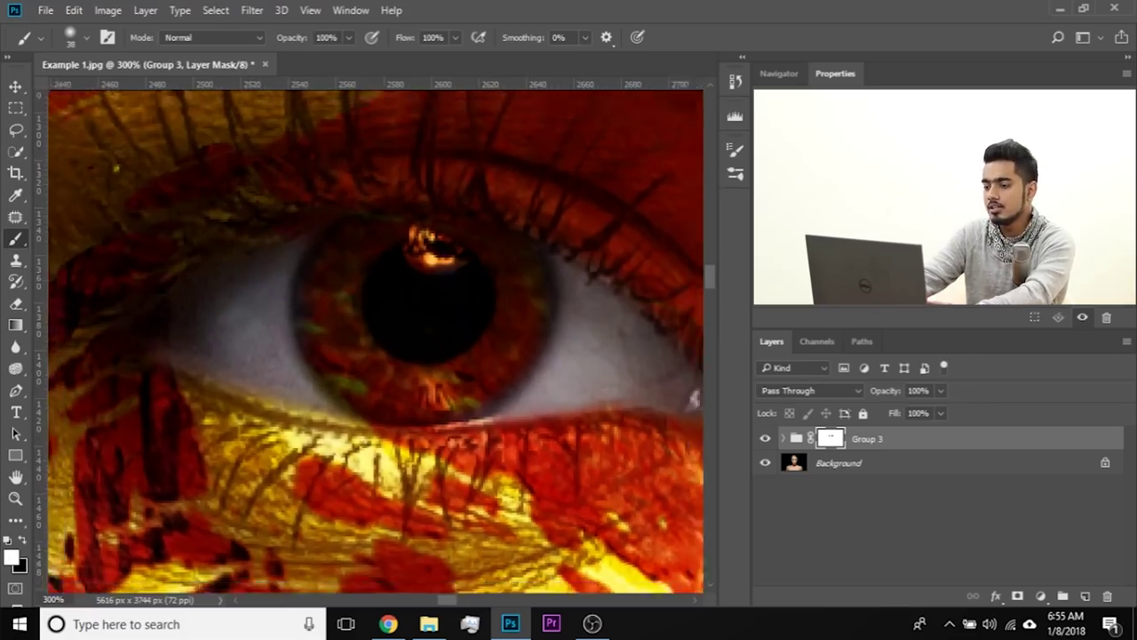
key("ctrl+minus")
key("ctrl+minus")
key("ctrl+minus")
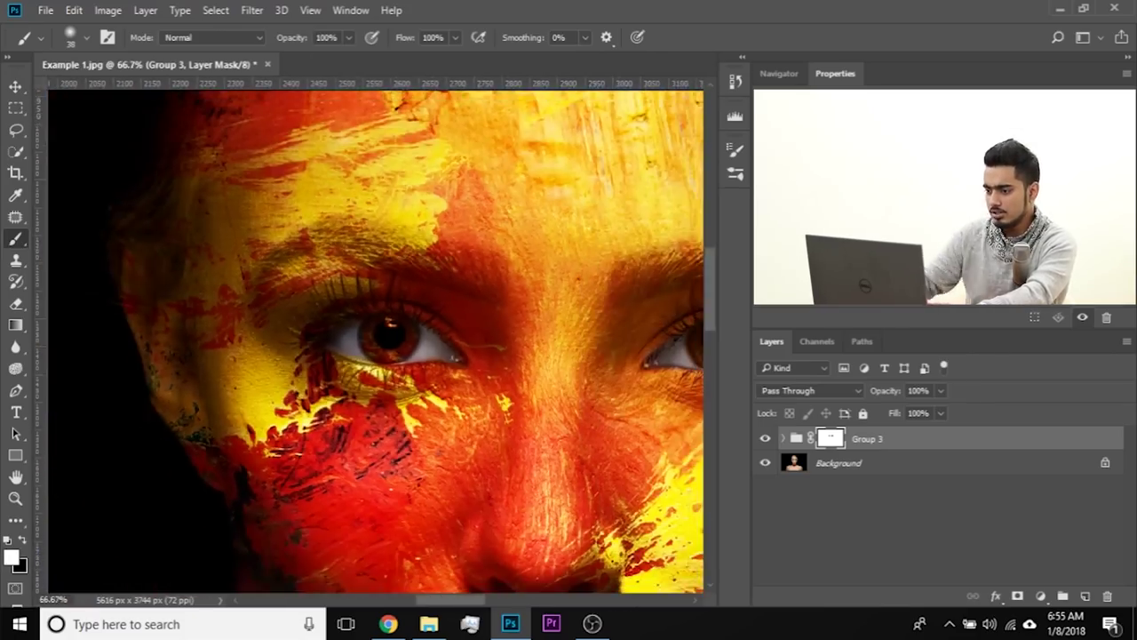
left_click_drag(407, 371, 271, 392)
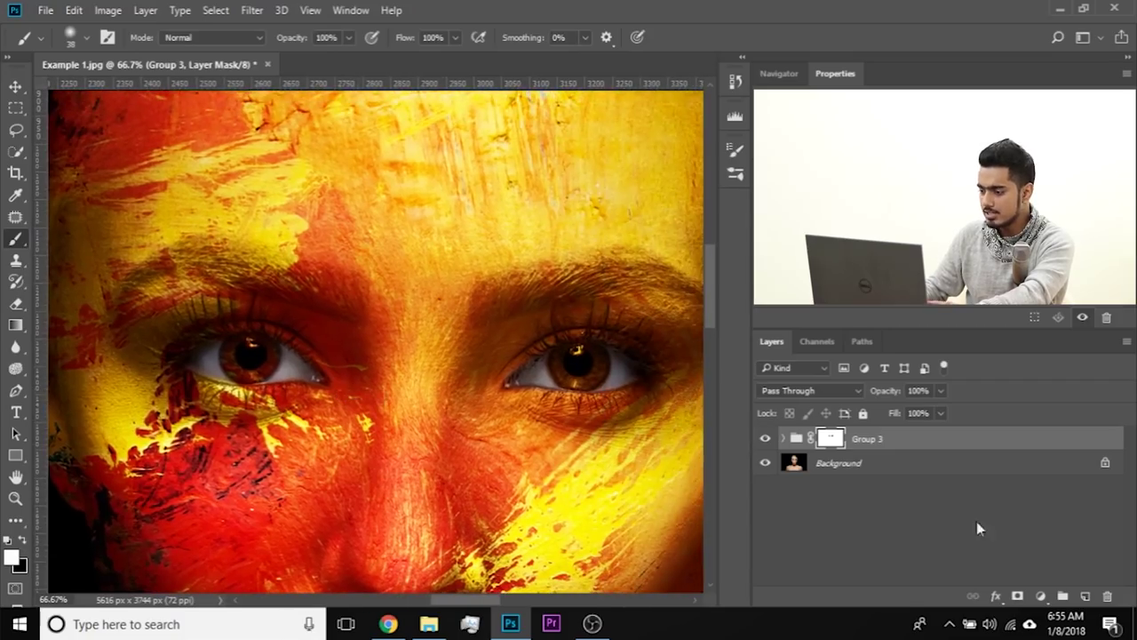
- Add a Solid Color fill layer in 50% gray, #808080, above Group 3
left_click(1041, 596)
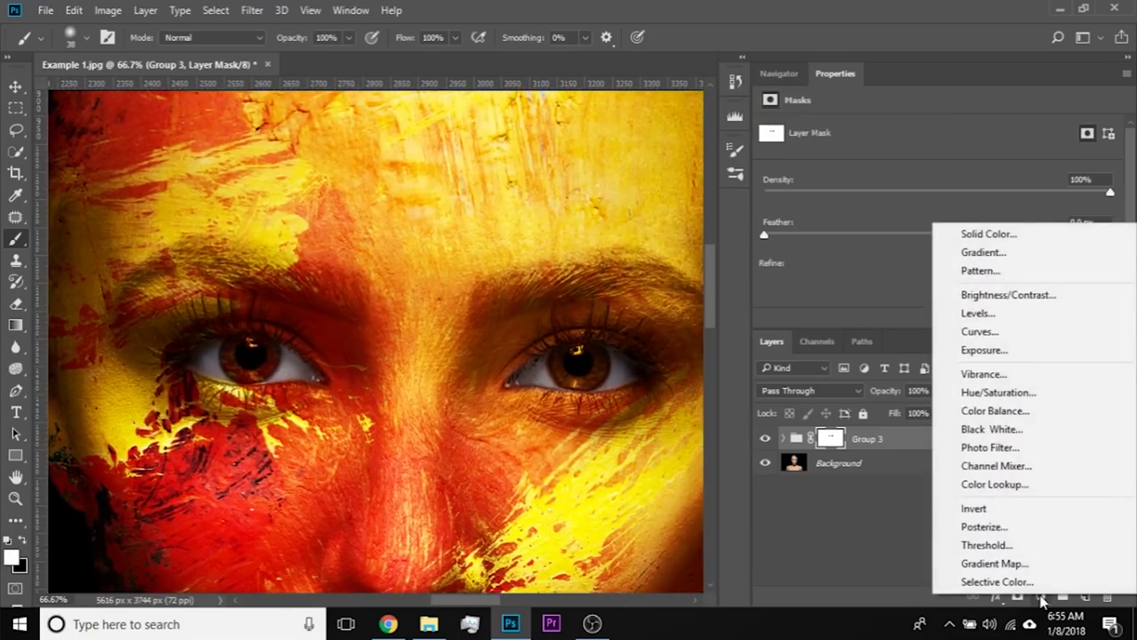
left_click(1012, 233)
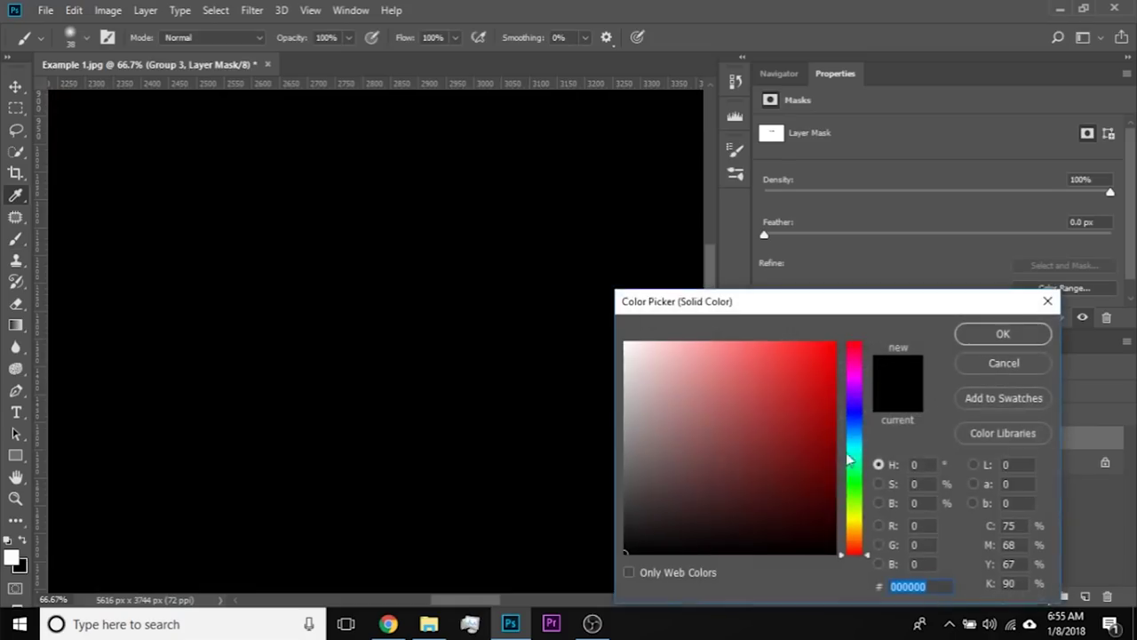
type("808080")
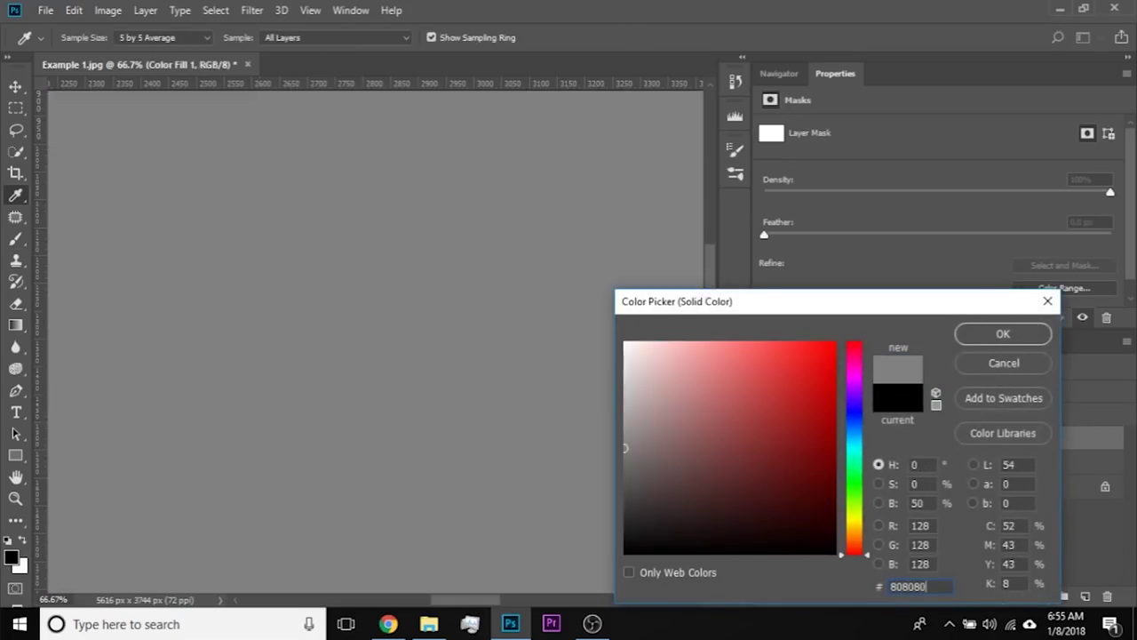
left_click(997, 336)
- Set the gray fill layer's blend mode to Color Dodge and invert its mask to black
left_click(821, 395)
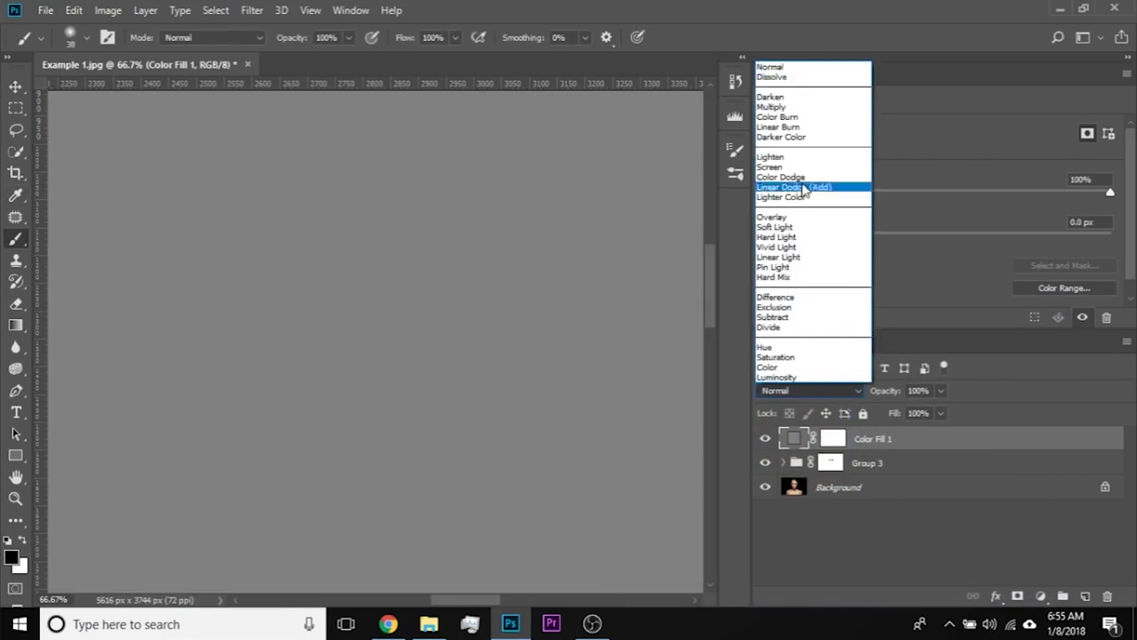
left_click(803, 178)
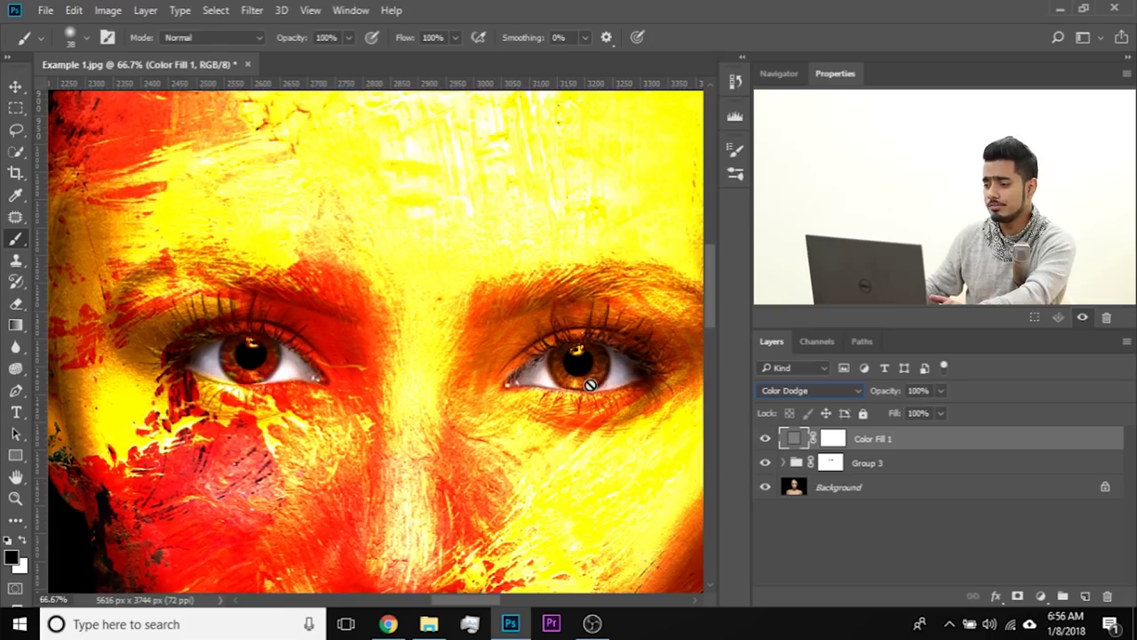
left_click(833, 439)
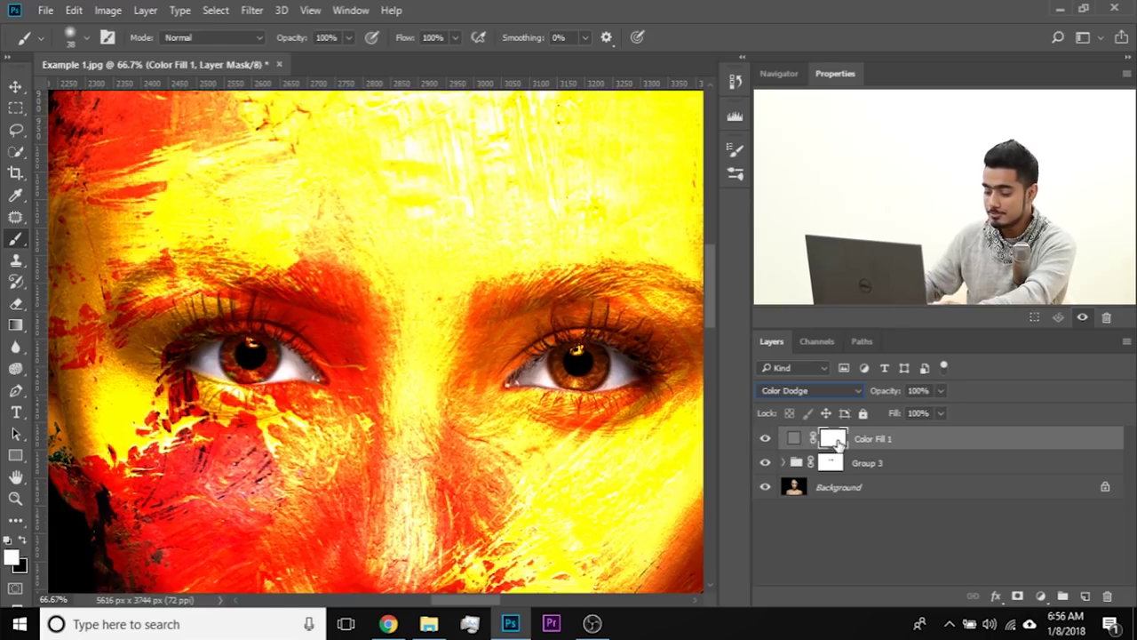
key("ctrl+i")
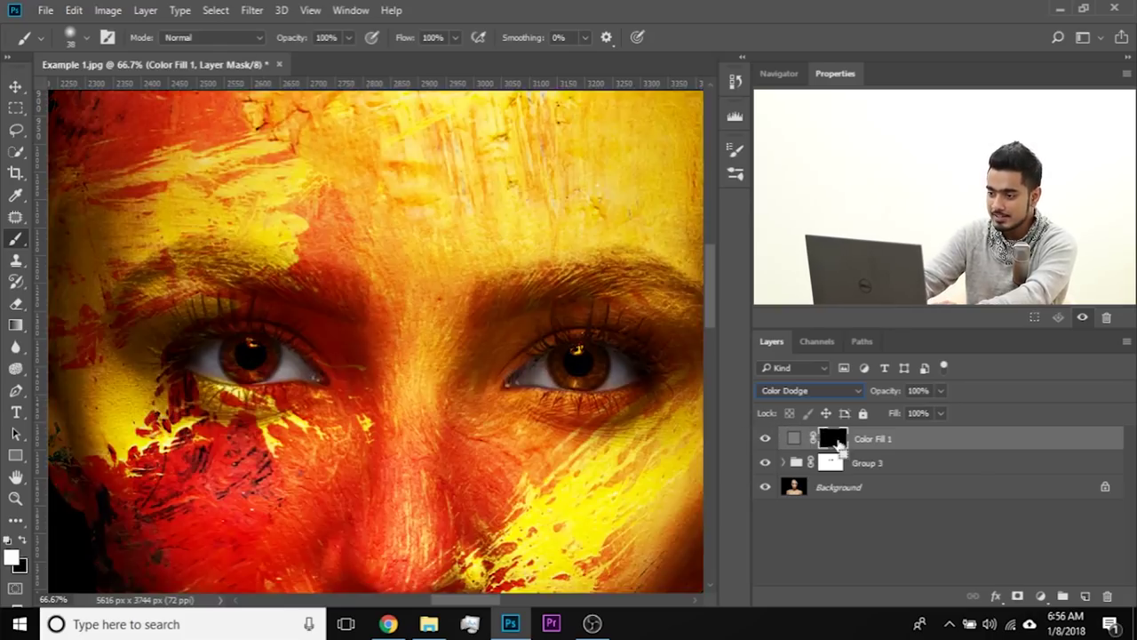
- Paint white on the Color Fill 1 mask over the iris above the red cheek, using a 43 px brush at 10% flow
key("ctrl+plus")
key("ctrl+plus")
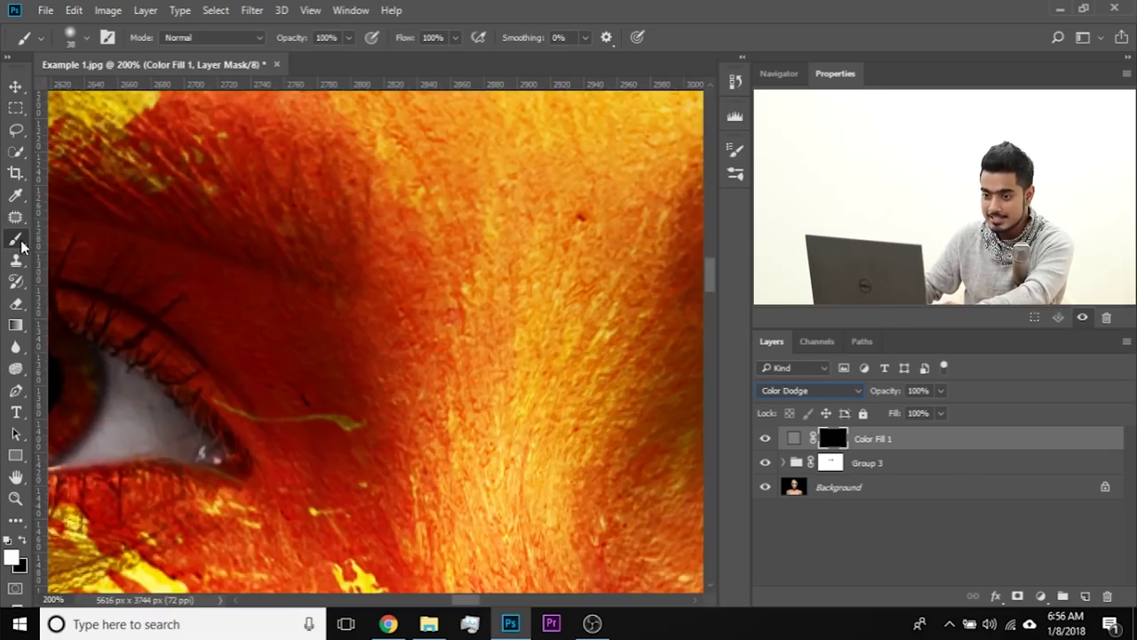
left_click_drag(255, 320, 400, 322)
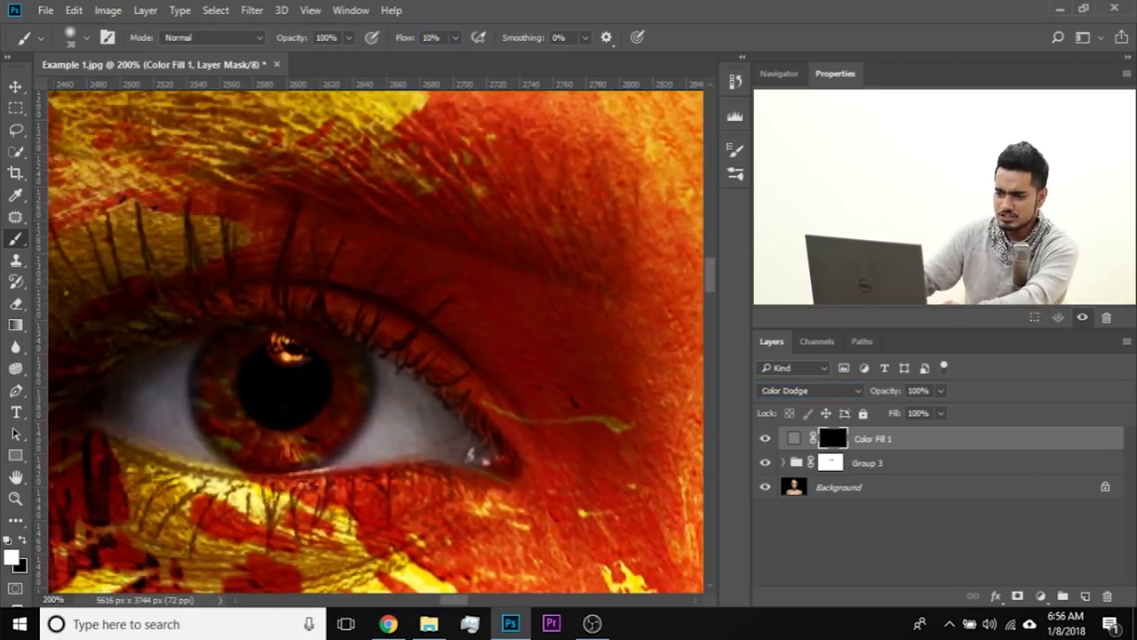
mouse_move(305, 442)
left_mouse_down()
mouse_move(328, 450)
mouse_move(318, 447)
left_mouse_up()
mouse_move(287, 365)
left_mouse_down()
mouse_move(262, 376)
mouse_move(267, 399)
mouse_move(239, 413)
mouse_move(234, 400)
mouse_move(246, 420)
mouse_move(286, 429)
left_mouse_up()
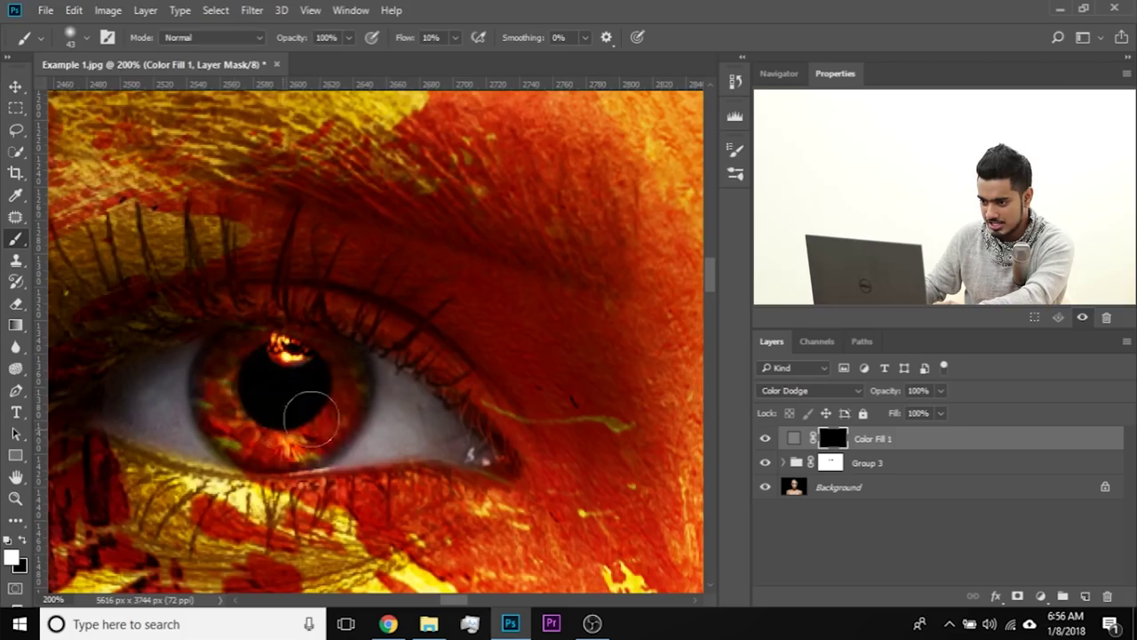
- Brighten the other eye's iris by painting white on the Color Fill 1 mask with the 43 px brush at 10% flow
left_click_drag(505, 351, 282, 357)
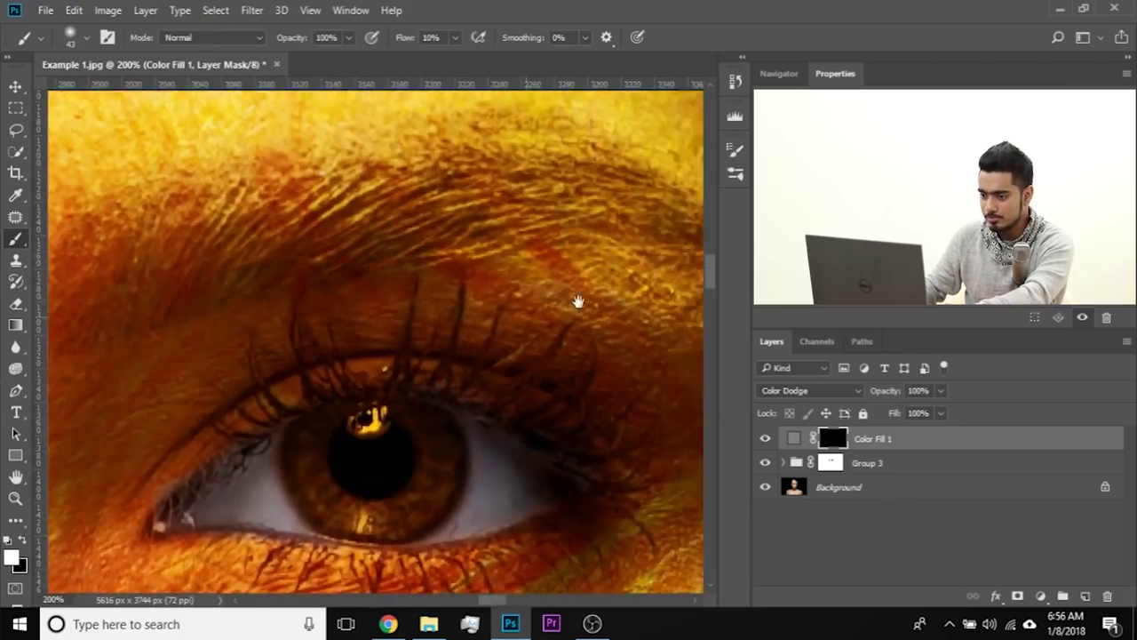
left_click_drag(578, 302, 601, 282)
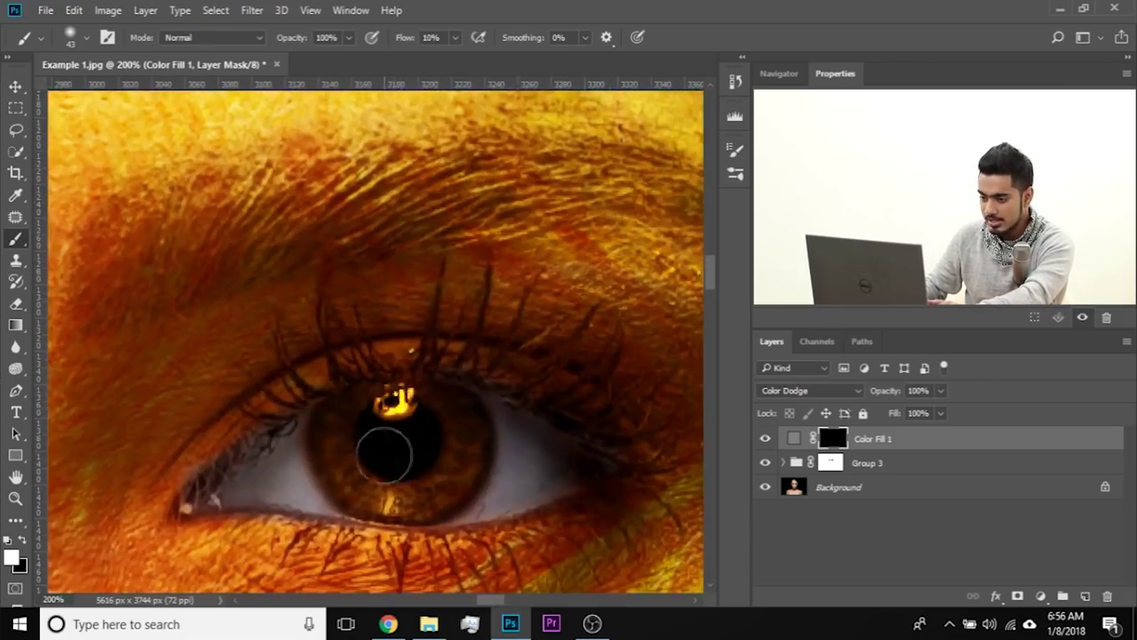
mouse_move(373, 470)
left_mouse_down()
mouse_move(402, 487)
mouse_move(447, 462)
mouse_move(381, 485)
mouse_move(416, 461)
left_mouse_up()
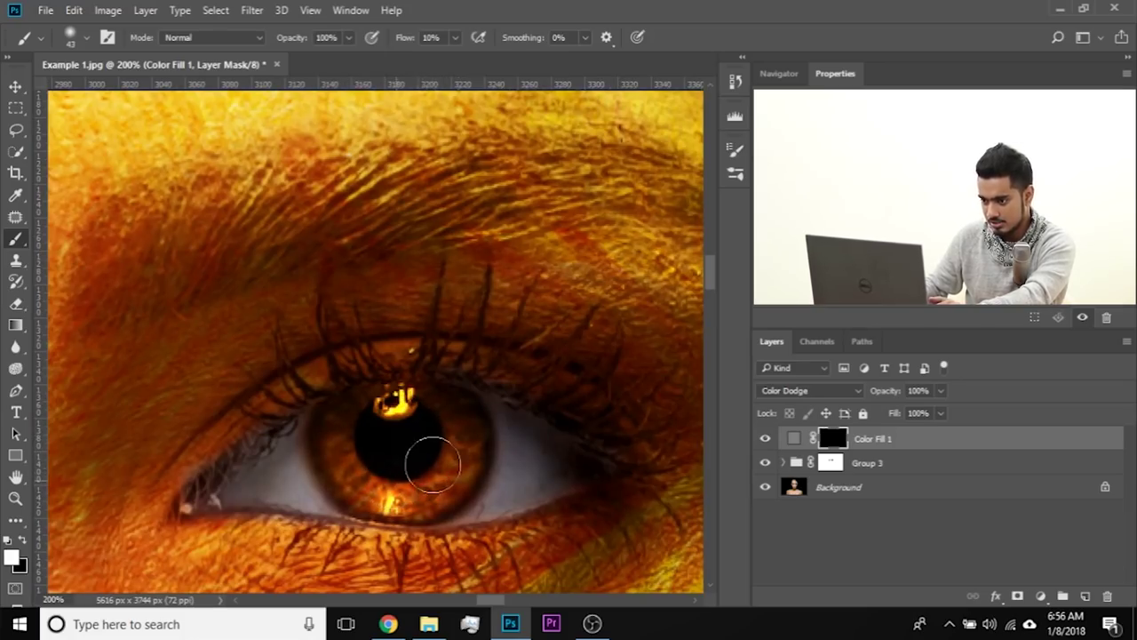
- Examine the brightened eyes within the whole portrait at several magnifications
key("ctrl+minus")
key("ctrl+minus")
key("ctrl+minus")
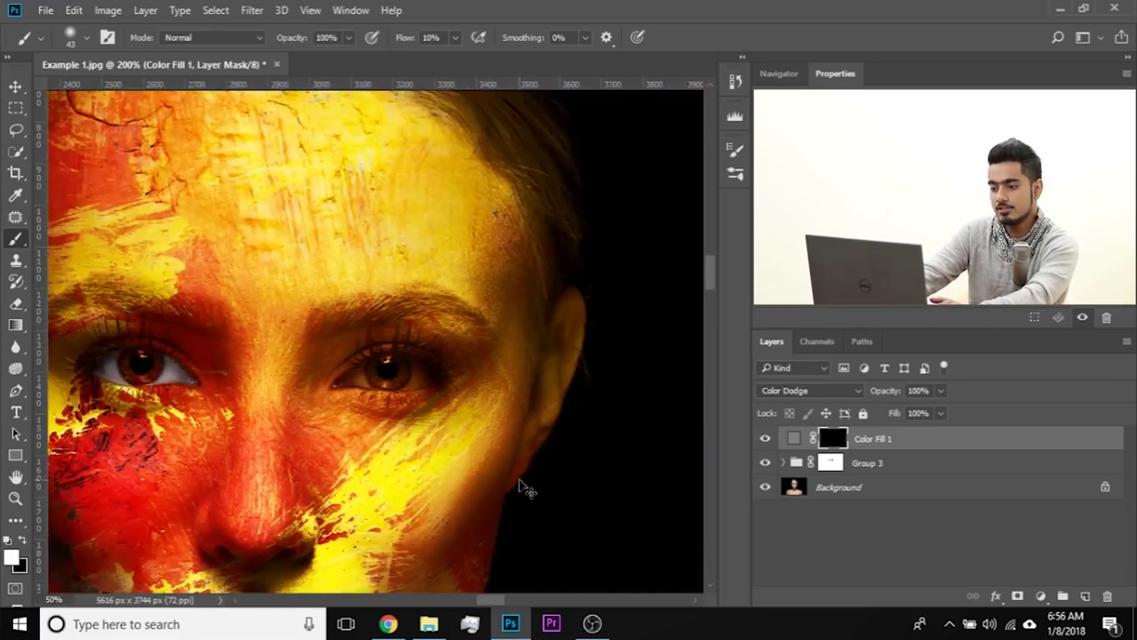
left_click_drag(490, 475, 555, 468)
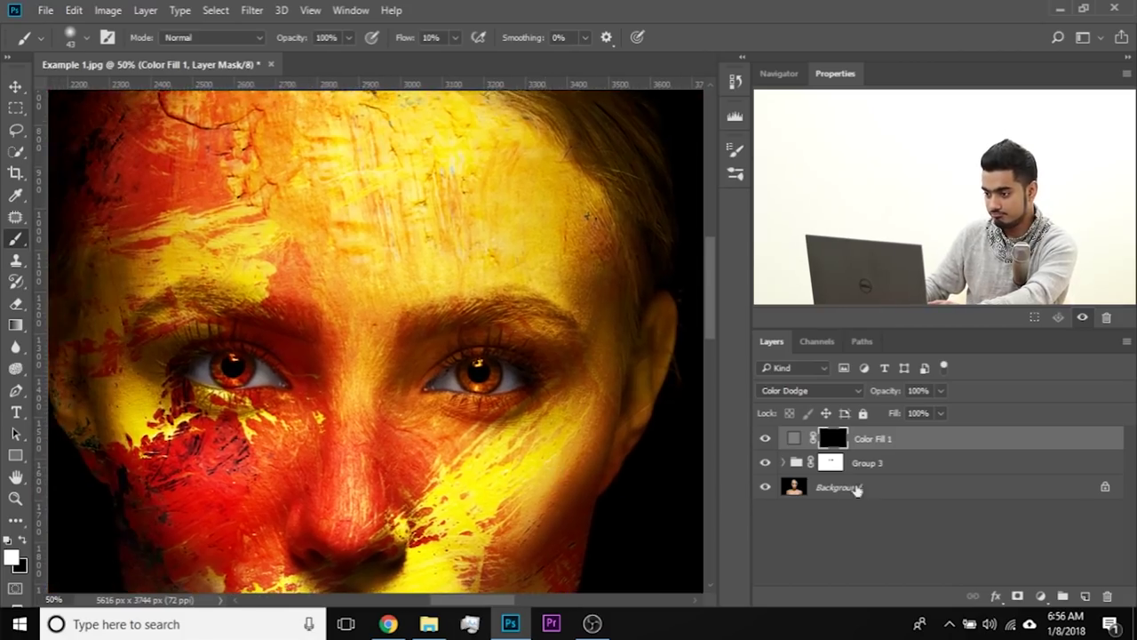
key("ctrl+minus")
key("ctrl+minus")
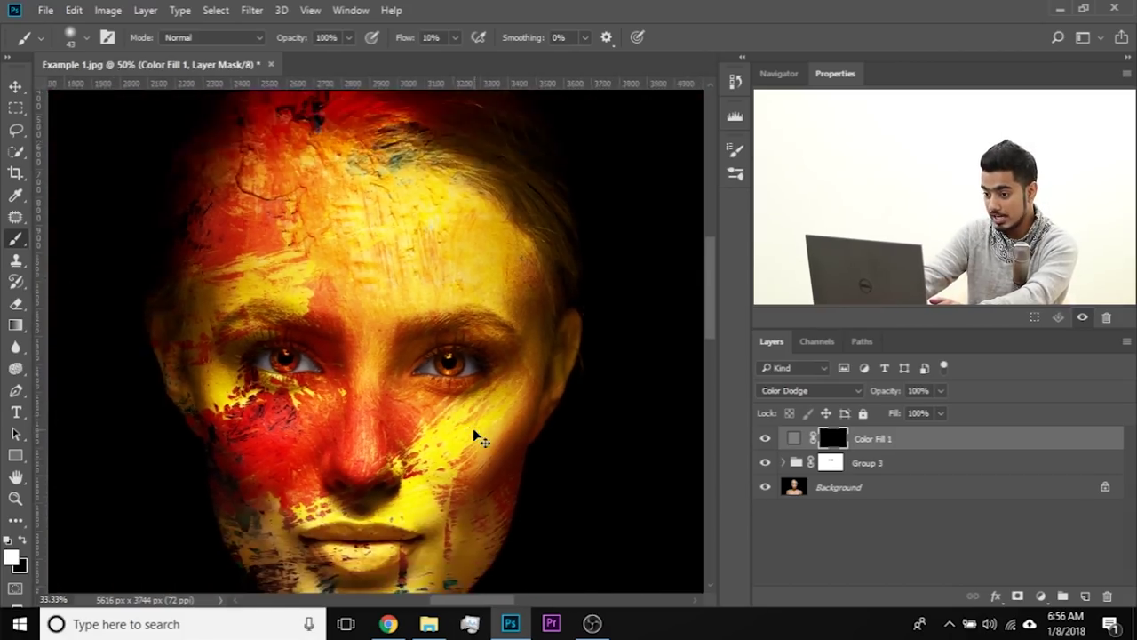
key("ctrl+minus")
key("ctrl+plus")
key("ctrl+plus")
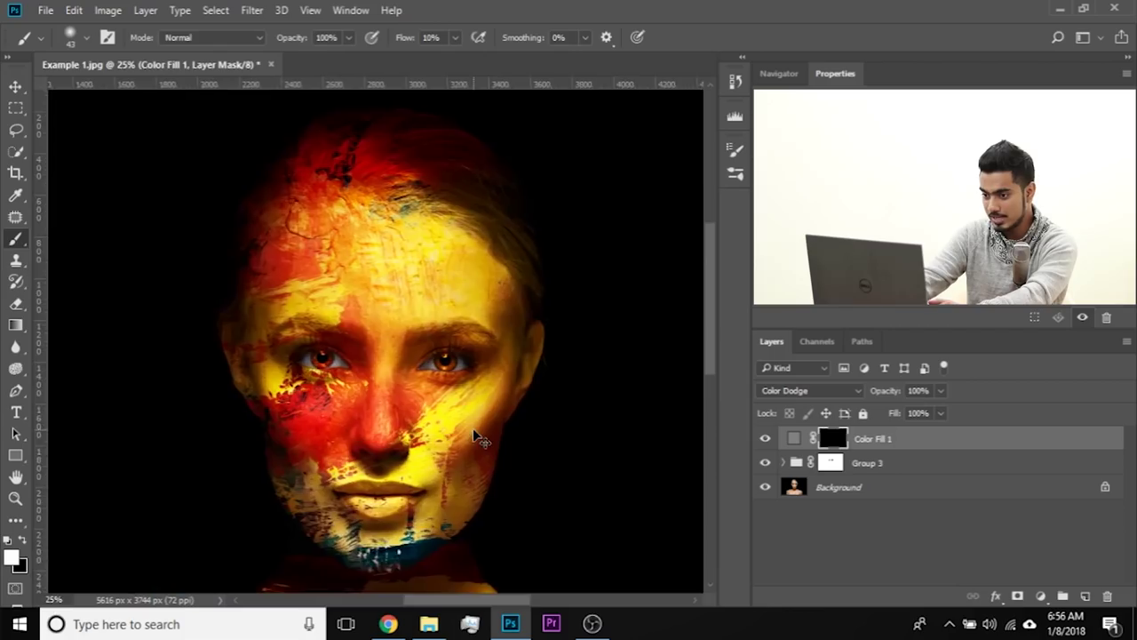
left_click_drag(416, 423, 388, 351)
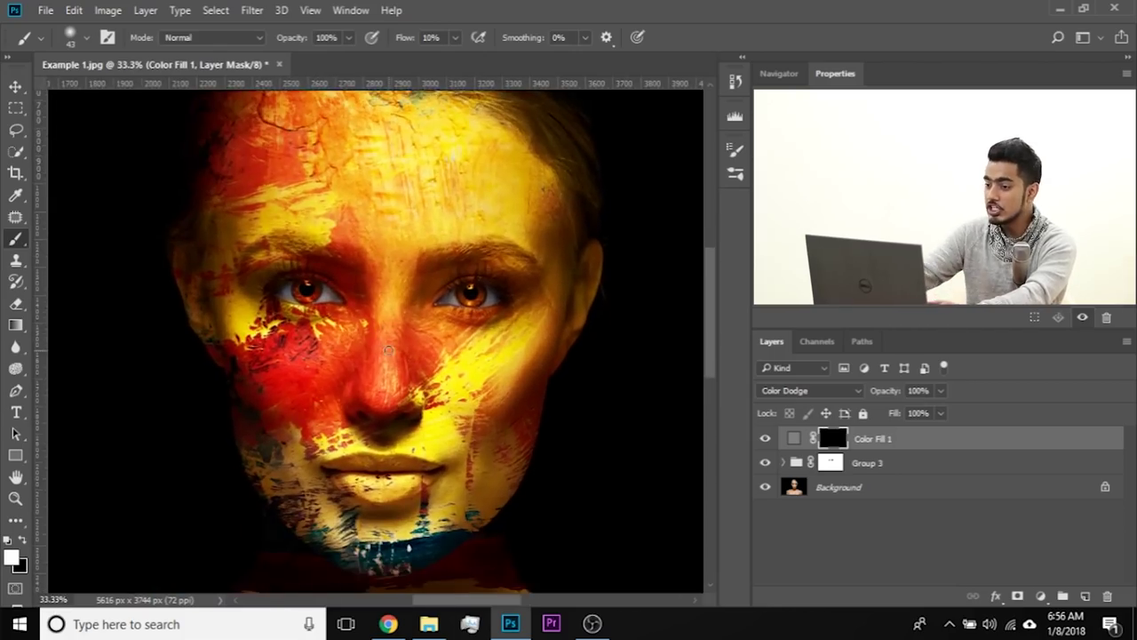
- Paint black on the Group 3 mask over the iris above the red cheek with the 43 px brush at 10% flow
key("ctrl+plus")
key("ctrl+plus")
key("ctrl+plus")
key("ctrl+plus")
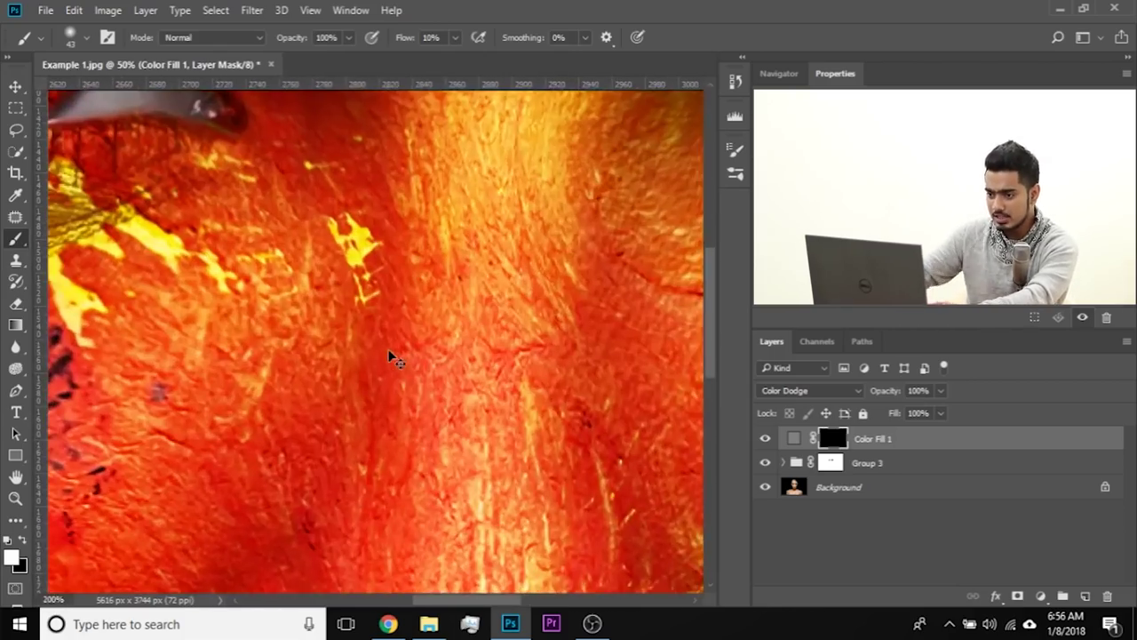
left_click_drag(366, 349, 518, 480)
left_click_drag(334, 325, 393, 439)
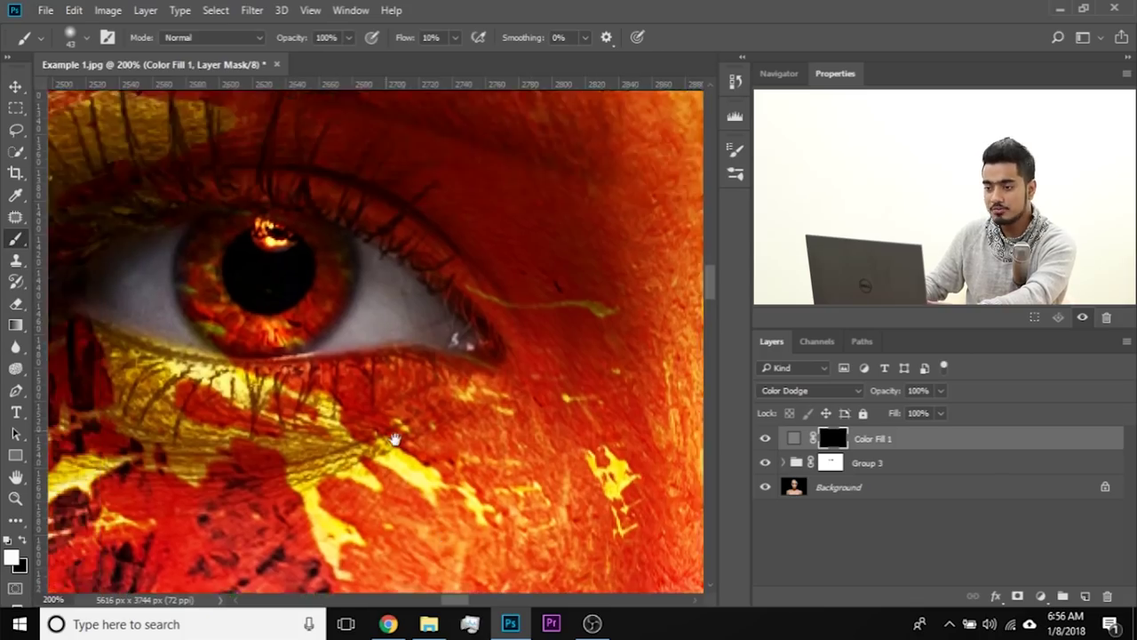
left_click(819, 466)
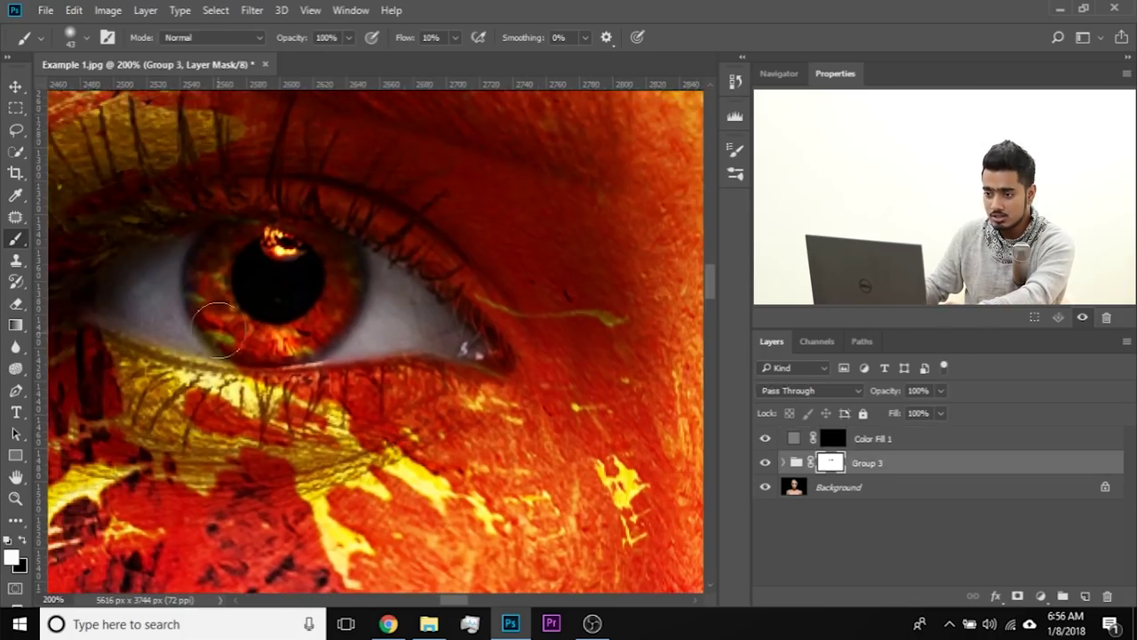
key("x")
mouse_move(182, 293)
left_mouse_down()
mouse_move(266, 254)
mouse_move(230, 254)
mouse_move(287, 255)
mouse_move(351, 277)
mouse_move(187, 300)
mouse_move(341, 307)
mouse_move(209, 330)
mouse_move(327, 331)
left_mouse_up()
- Remove the paint texture from the other eye's iris by painting black on the Group 3 mask at 10% flow
key("space")
left_click_drag(665, 314, 177, 351)
left_click_drag(659, 248, 296, 333)
mouse_move(323, 433)
left_mouse_down()
mouse_move(462, 392)
mouse_move(343, 419)
mouse_move(503, 411)
mouse_move(302, 453)
mouse_move(481, 458)
mouse_move(334, 474)
mouse_move(447, 490)
mouse_move(501, 458)
mouse_move(401, 398)
mouse_move(367, 411)
mouse_move(458, 408)
mouse_move(304, 429)
mouse_move(335, 435)
left_mouse_up()
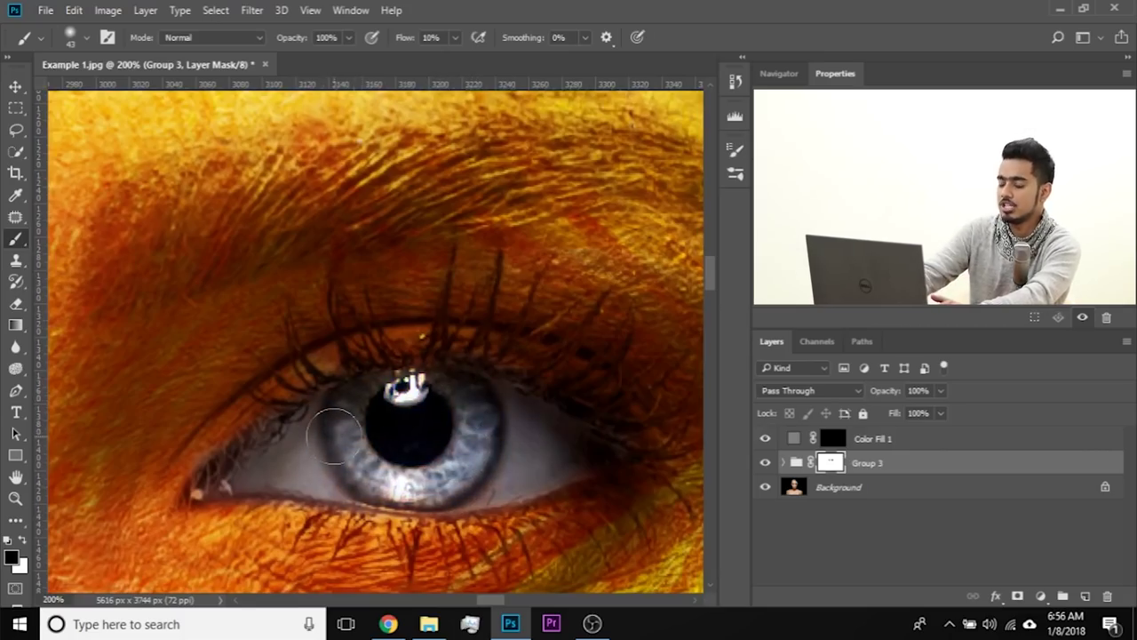
scroll(335, 435, "down", 4)
key("ctrl+minus")
key("ctrl+minus")
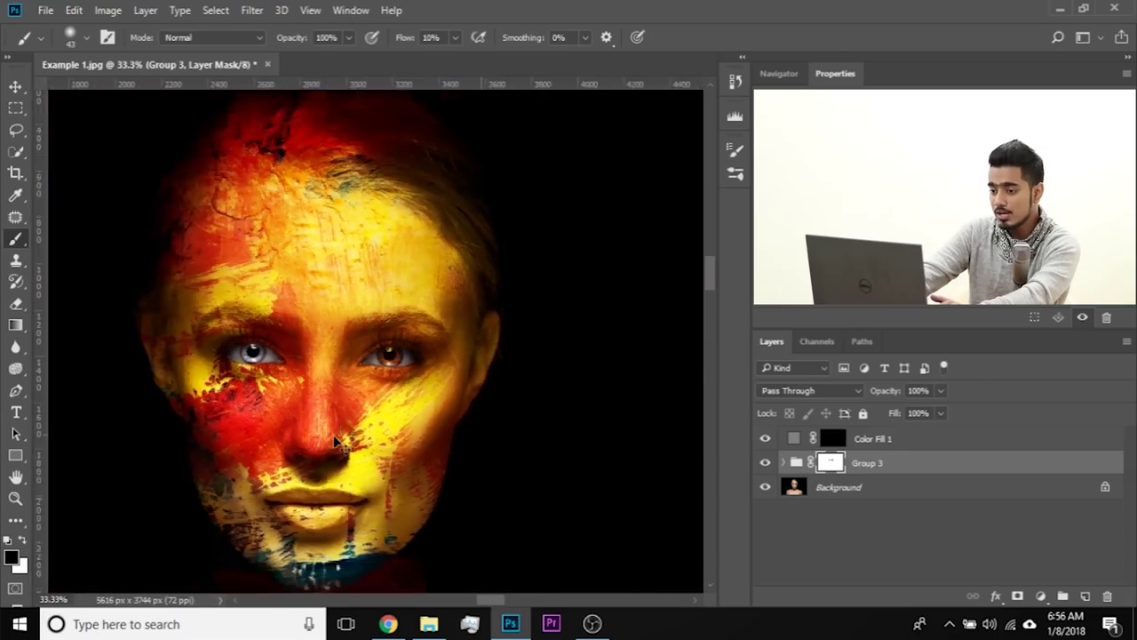
key("ctrl+plus")
left_click_drag(404, 425, 380, 365)
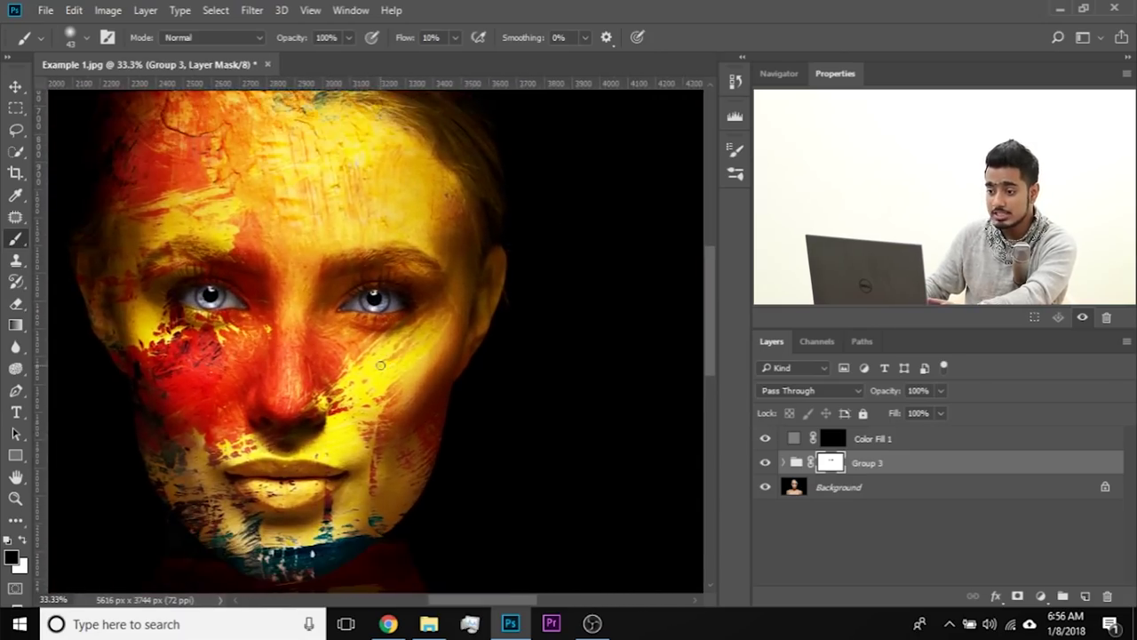